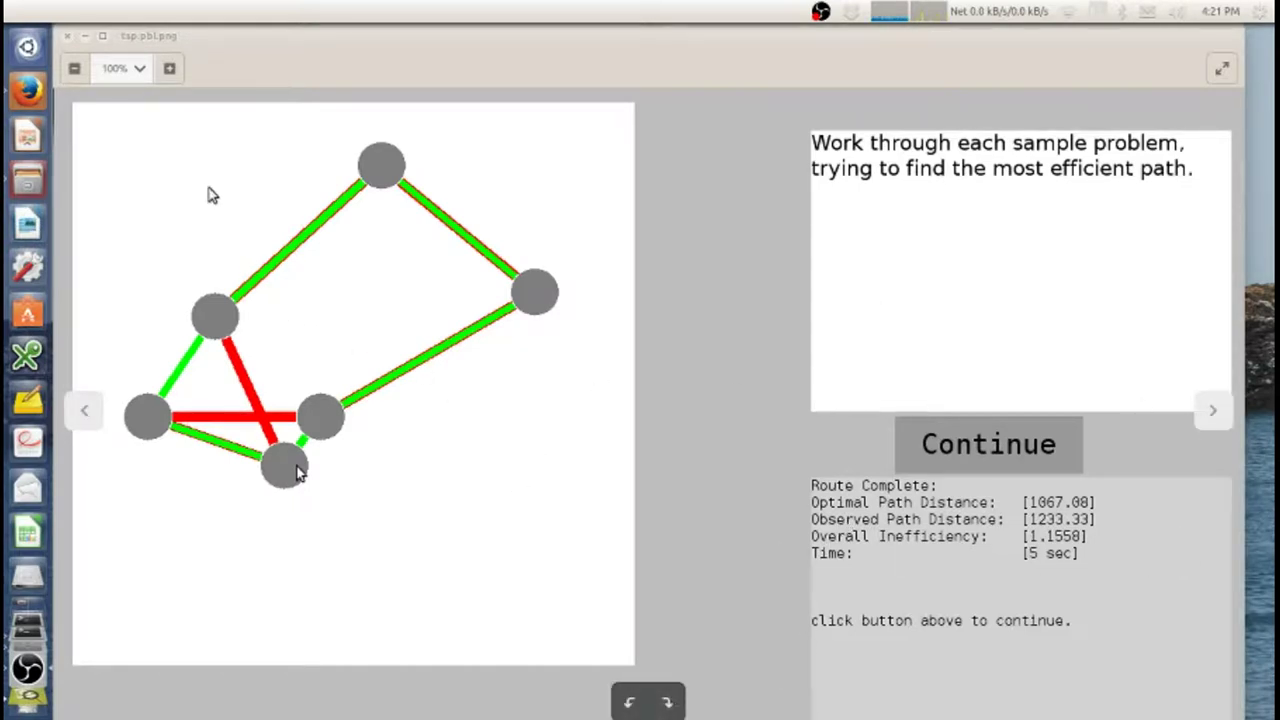
Close the TSP result screenshot in Image Viewer so the TSP paper PDF shows.
click(69, 40)
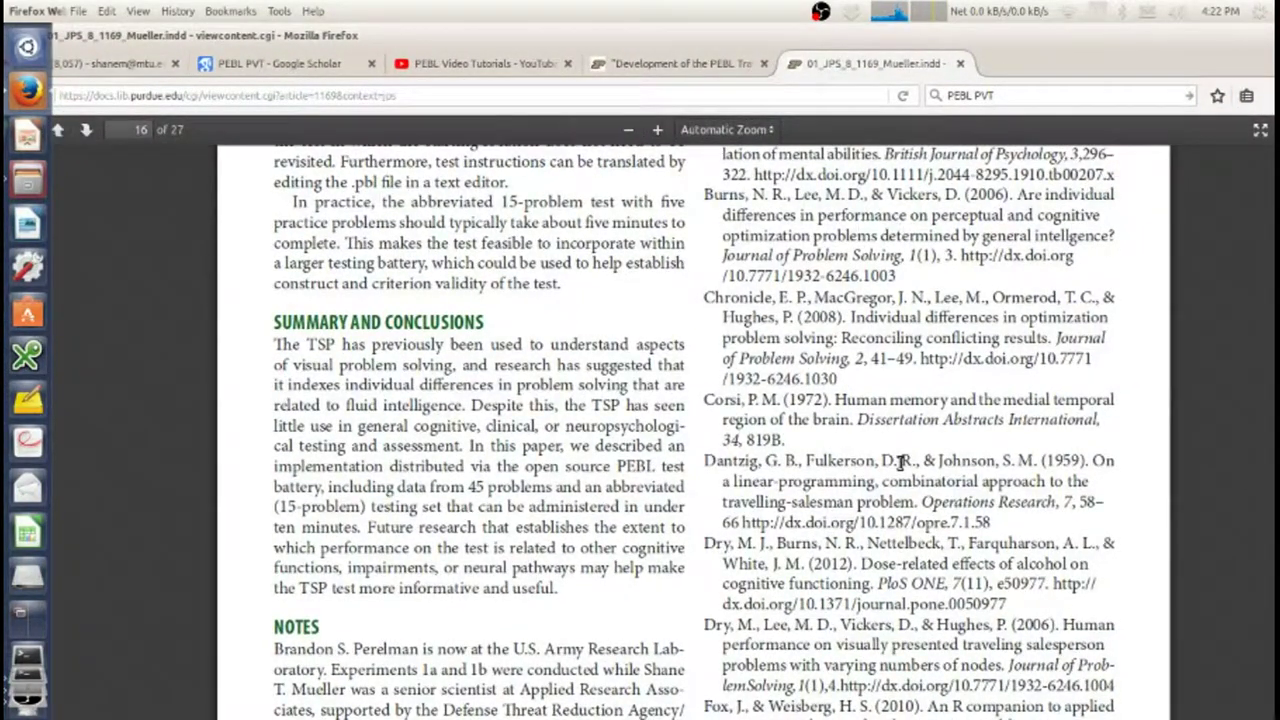
Scroll the TSP paper from page 16 back to page 3's Figure 1 screenshot.
scroll(900, 462, up, 5)
scroll(900, 465, up, 5)
scroll(900, 468, up, 5)
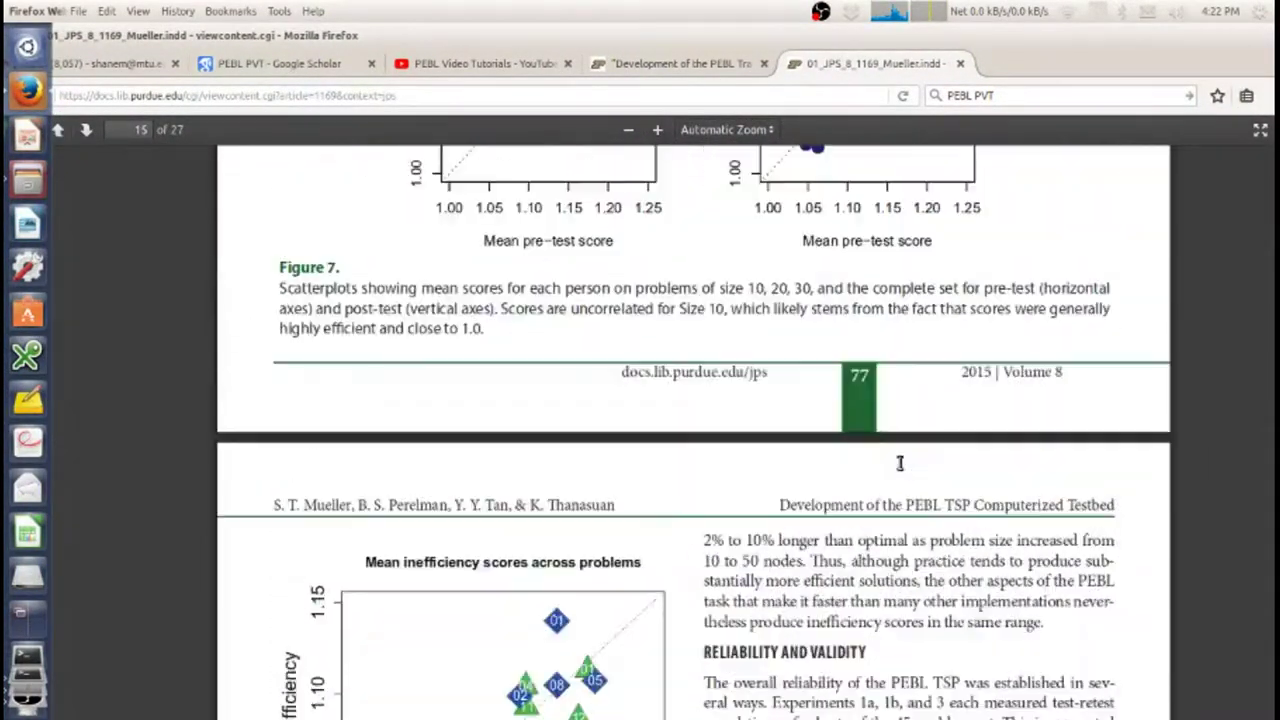
scroll(900, 470, up, 3)
scroll(900, 468, up, 10)
scroll(900, 468, up, 10)
scroll(900, 468, up, 10)
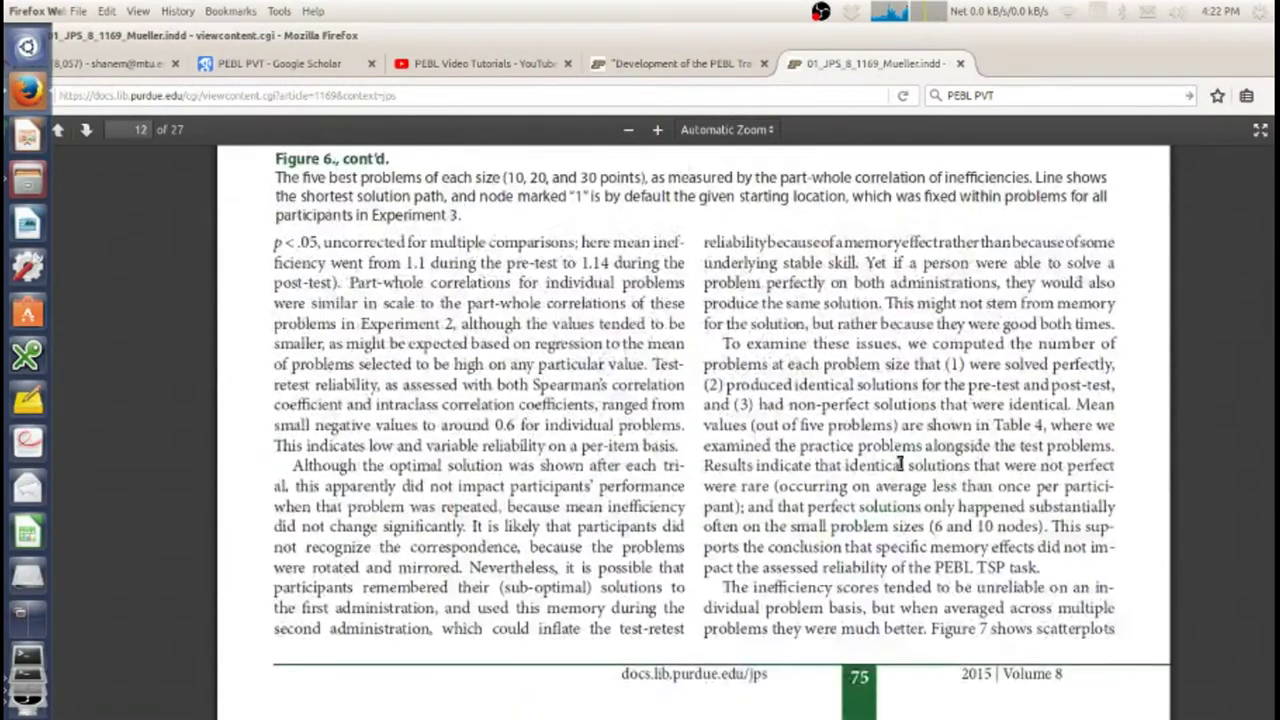
scroll(900, 468, up, 10)
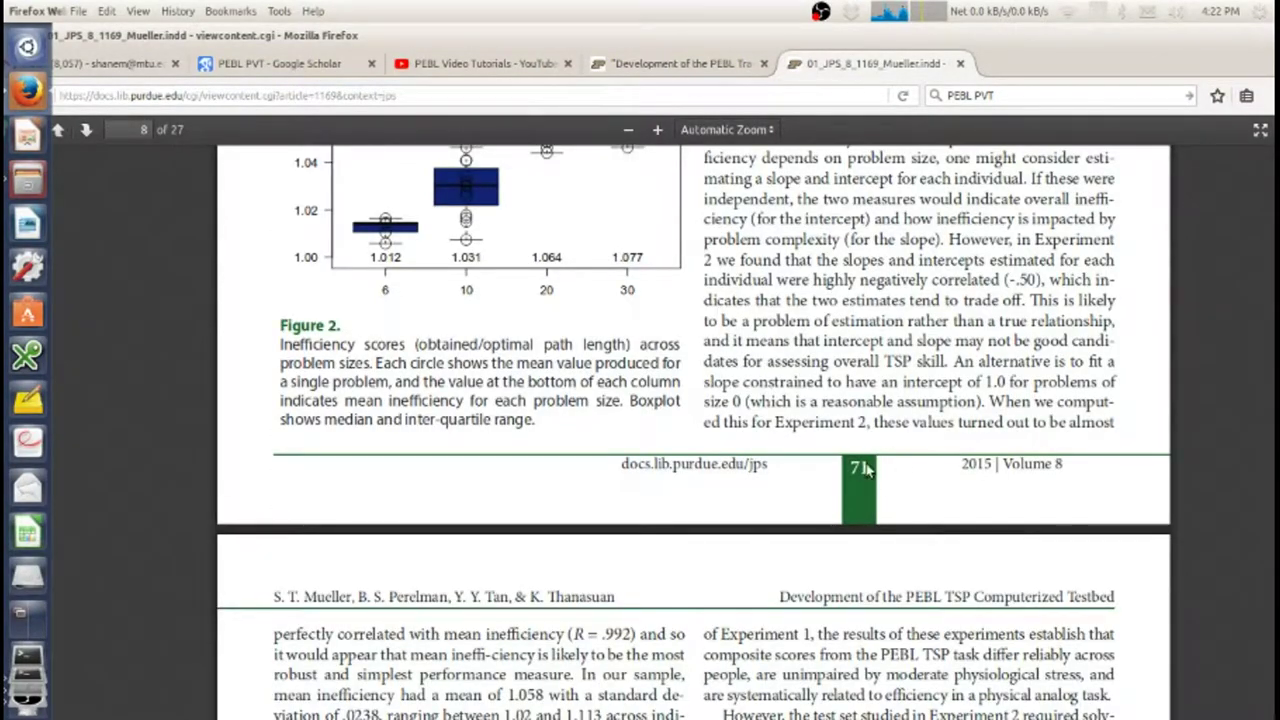
scroll(898, 462, up, 2)
scroll(892, 455, up, 5)
scroll(885, 445, up, 5)
scroll(882, 444, up, 10)
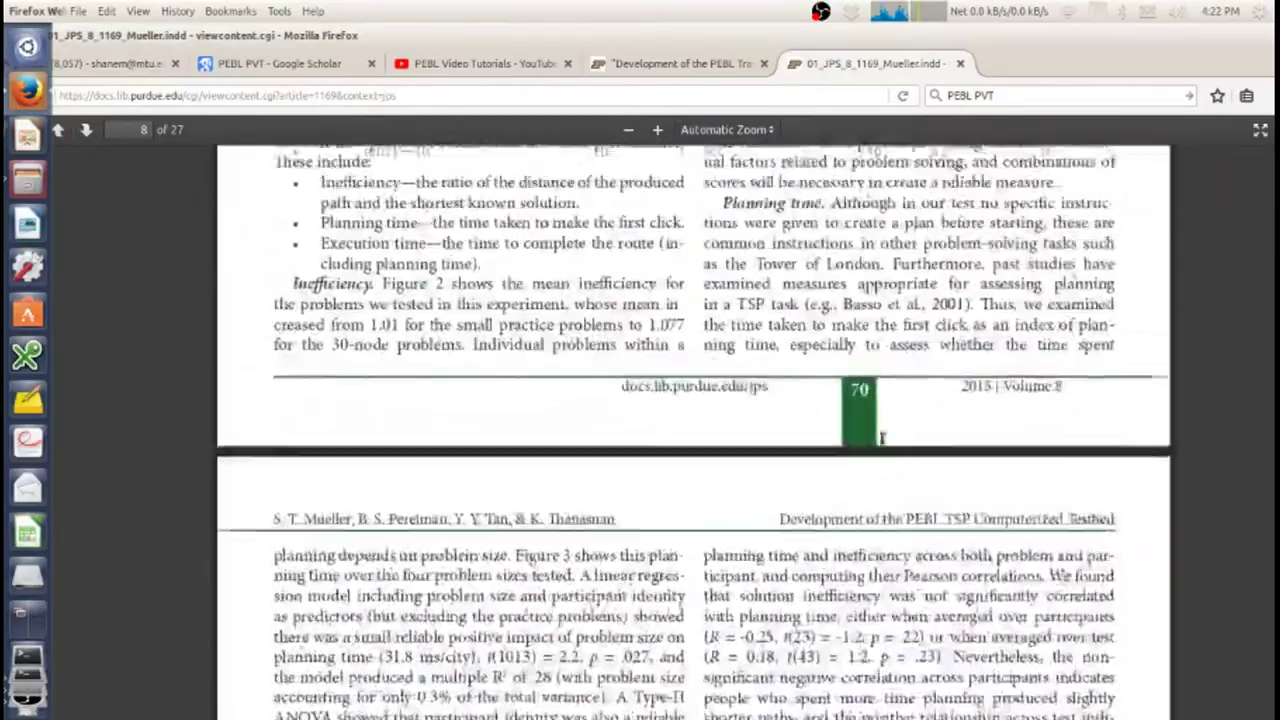
scroll(882, 444, up, 6)
scroll(882, 444, up, 6)
scroll(881, 438, up, 6)
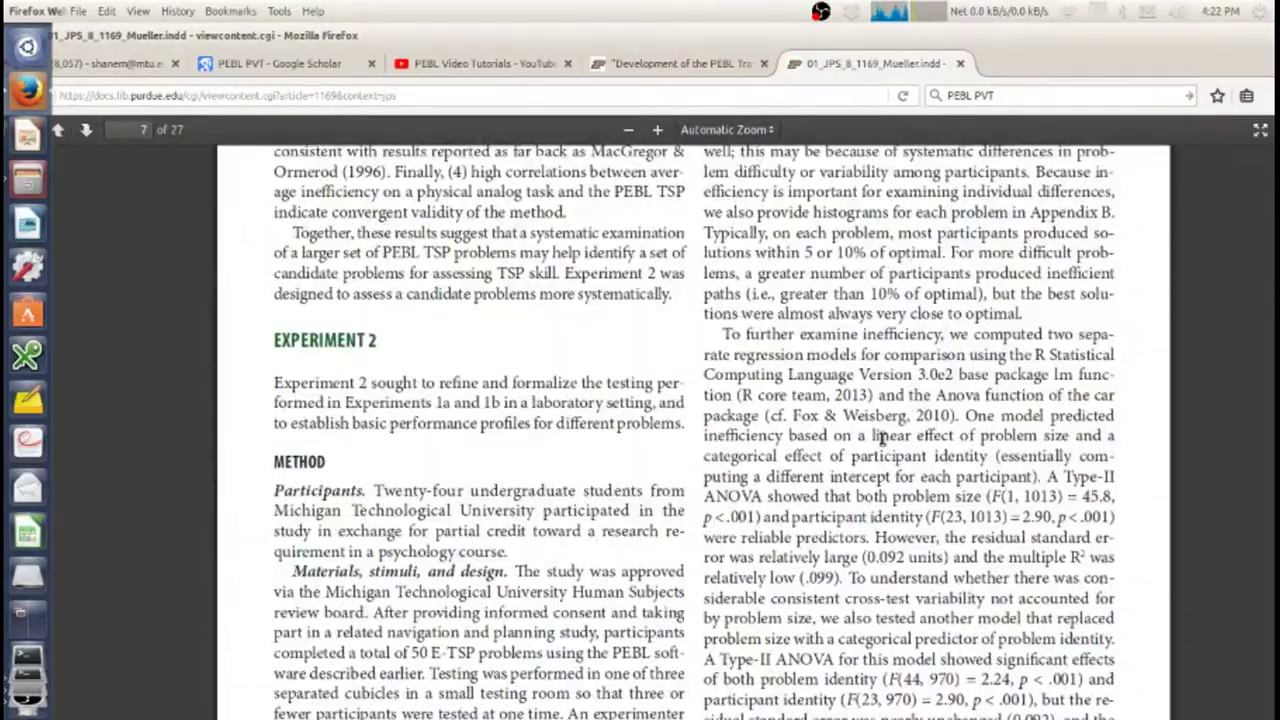
scroll(881, 438, up, 6)
scroll(881, 438, up, 6)
scroll(881, 438, up, 6)
scroll(881, 437, up, 6)
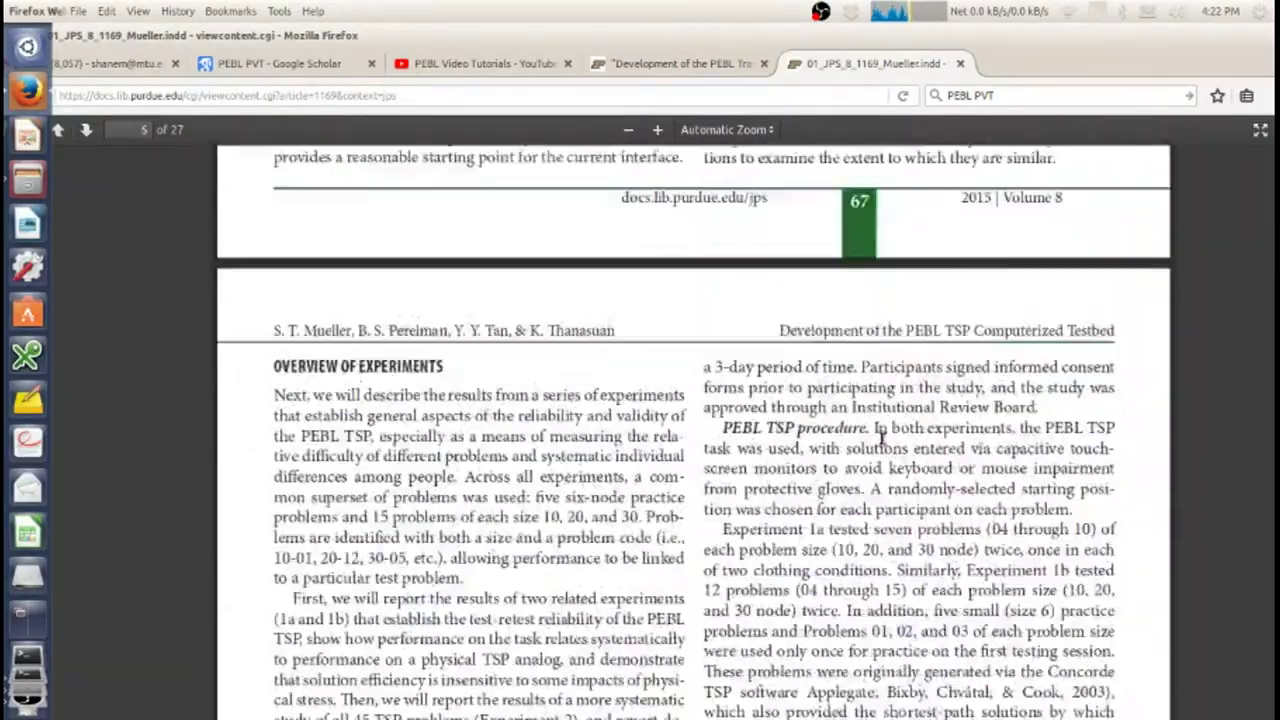
scroll(881, 437, up, 6)
scroll(882, 440, up, 6)
scroll(882, 440, up, 6)
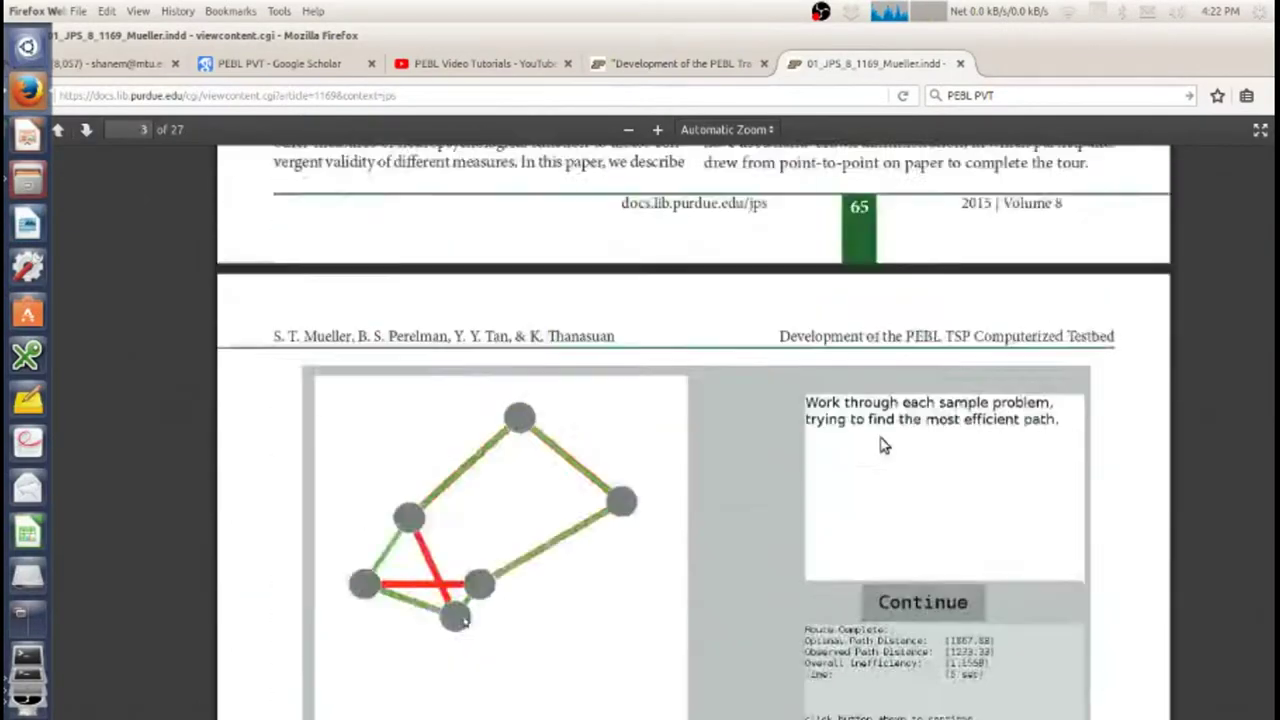
scroll(882, 444, up, 2)
scroll(805, 415, down, 3)
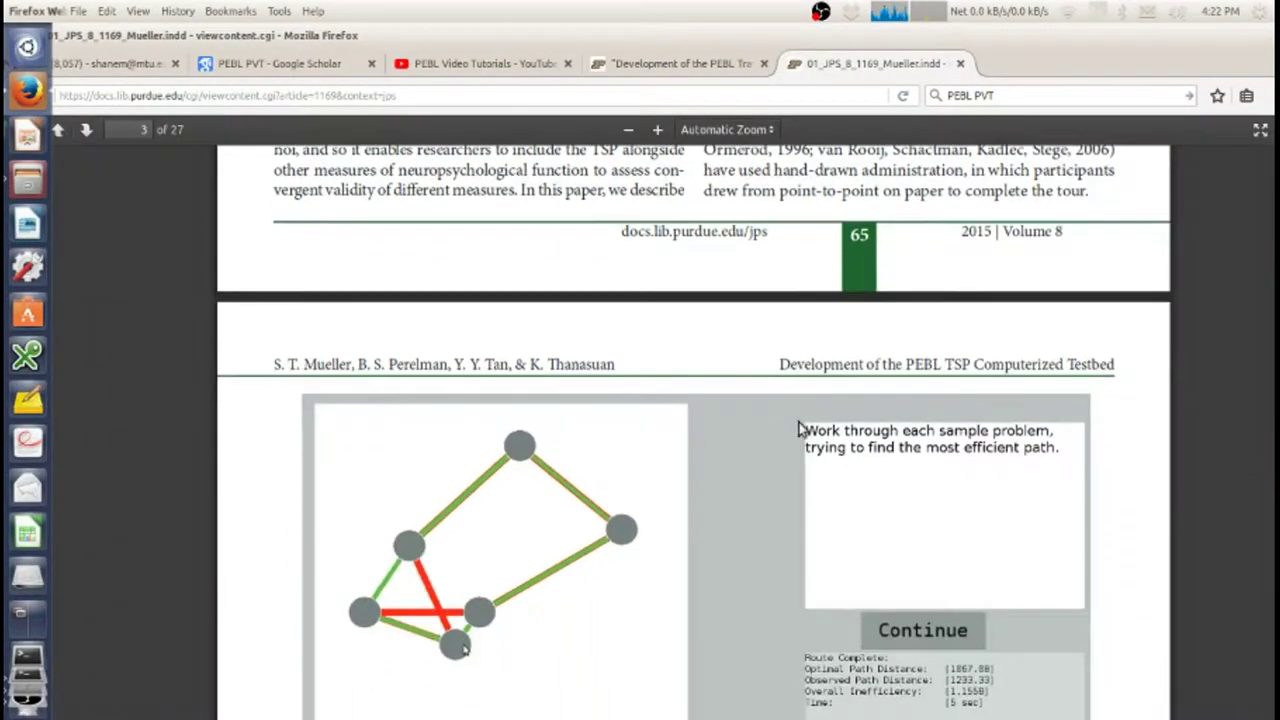
scroll(735, 455, down, 1)
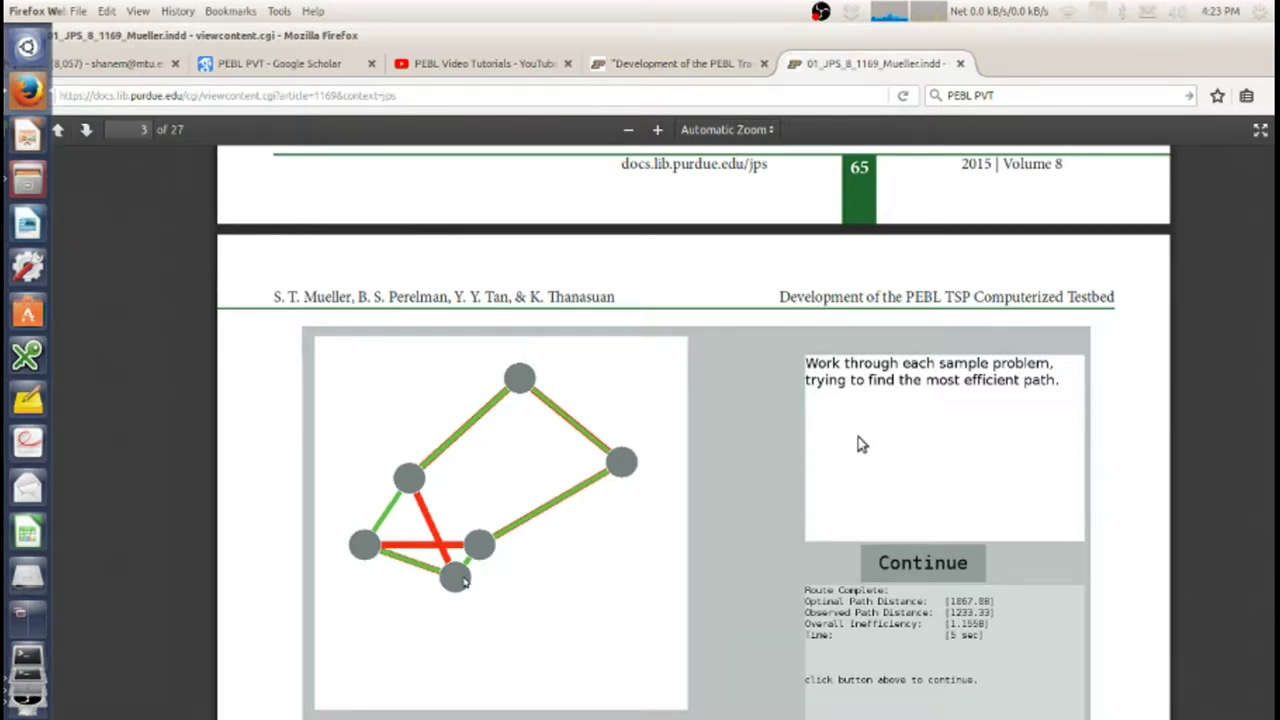
Scroll the PDF up to the paper's title page.
scroll(738, 446, up, 3)
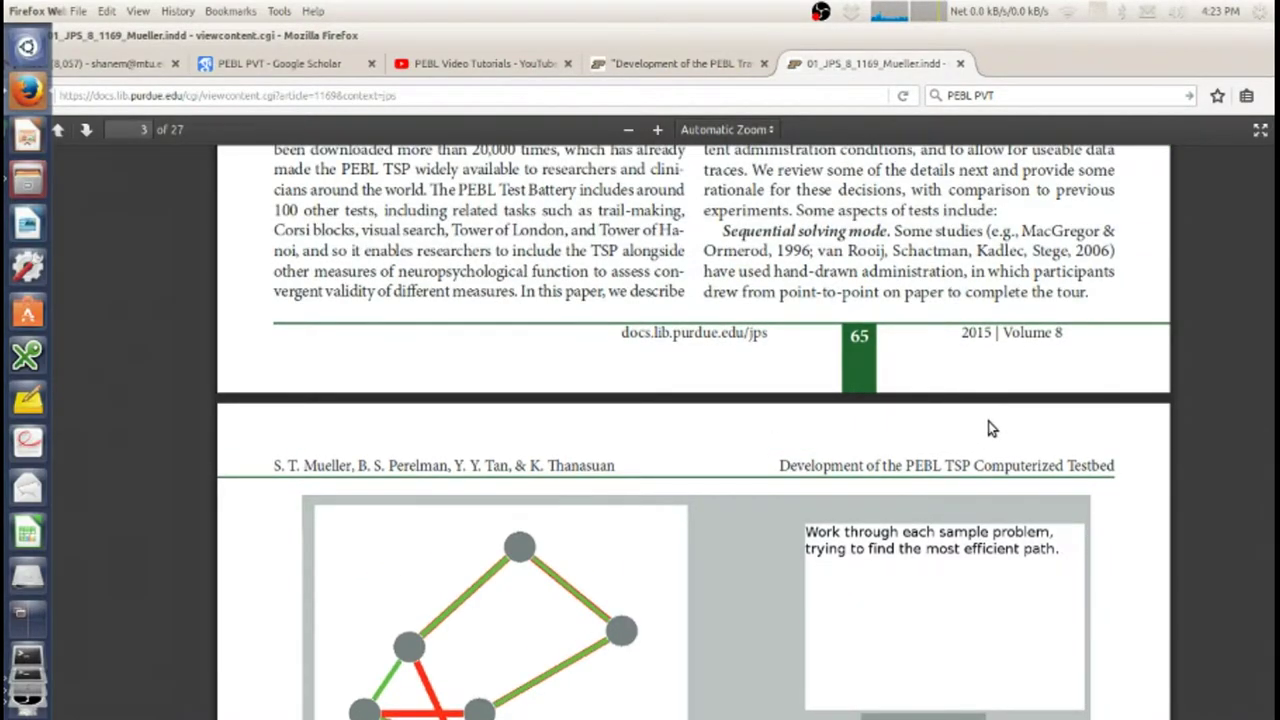
scroll(988, 428, up, 10)
scroll(988, 428, up, 10)
scroll(988, 428, up, 10)
scroll(988, 428, up, 5)
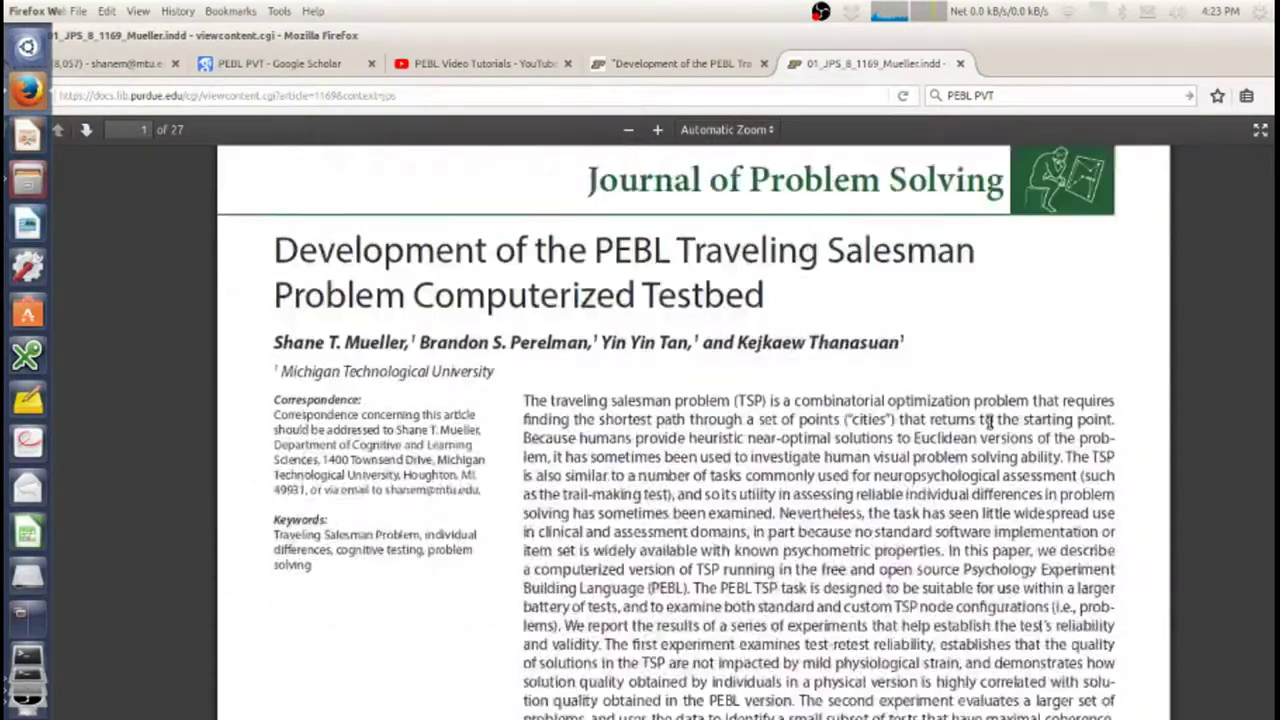
Read the abstract on the journal's article web page, then return to the PDF.
click(690, 62)
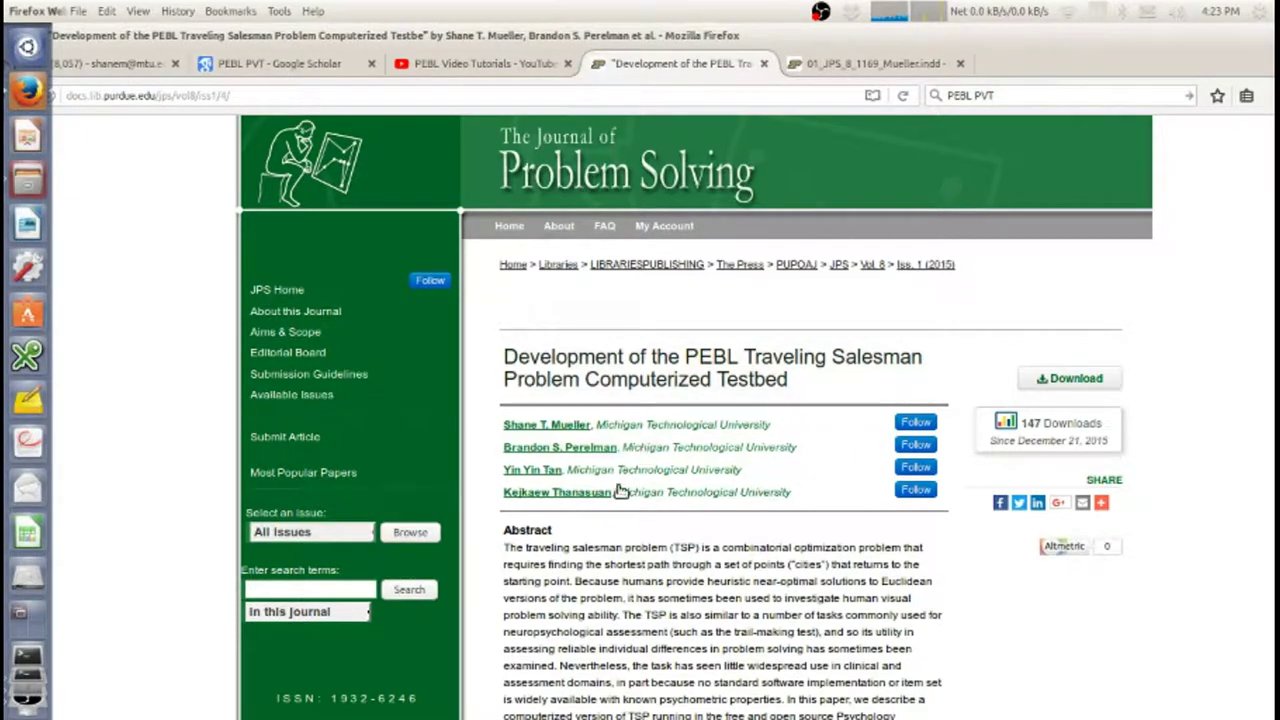
scroll(808, 540, down, 4)
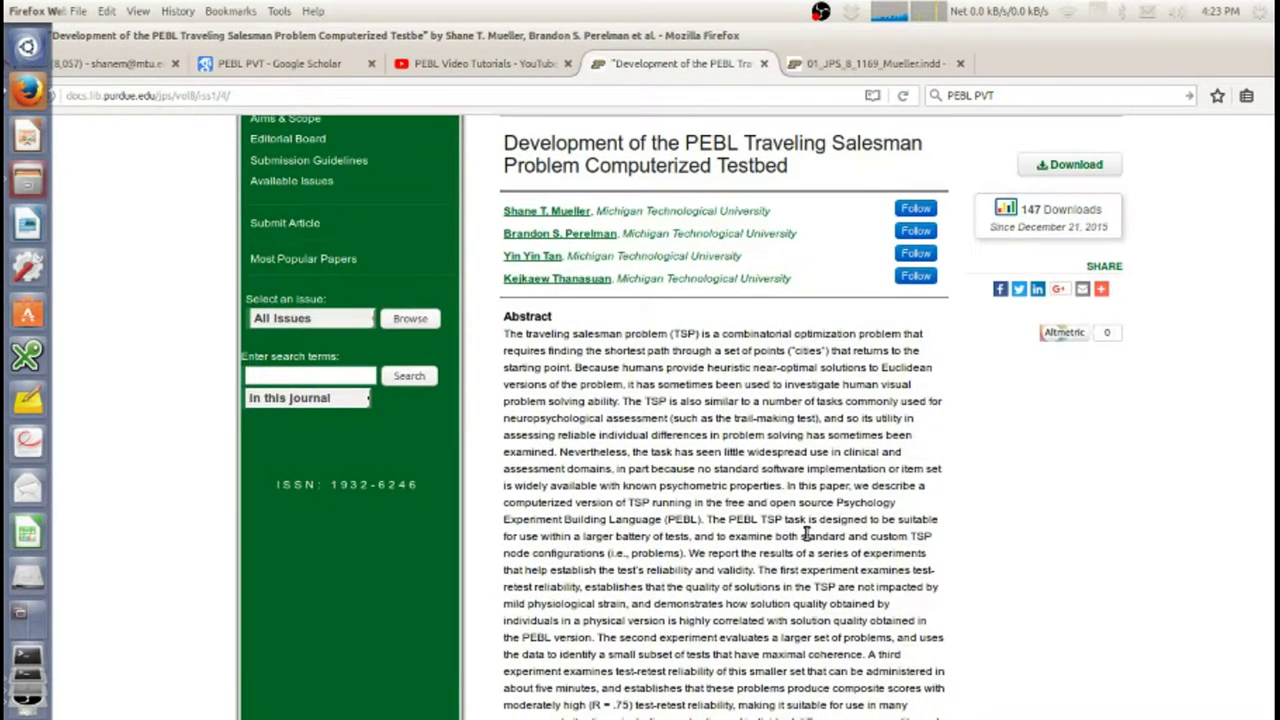
scroll(808, 535, down, 2)
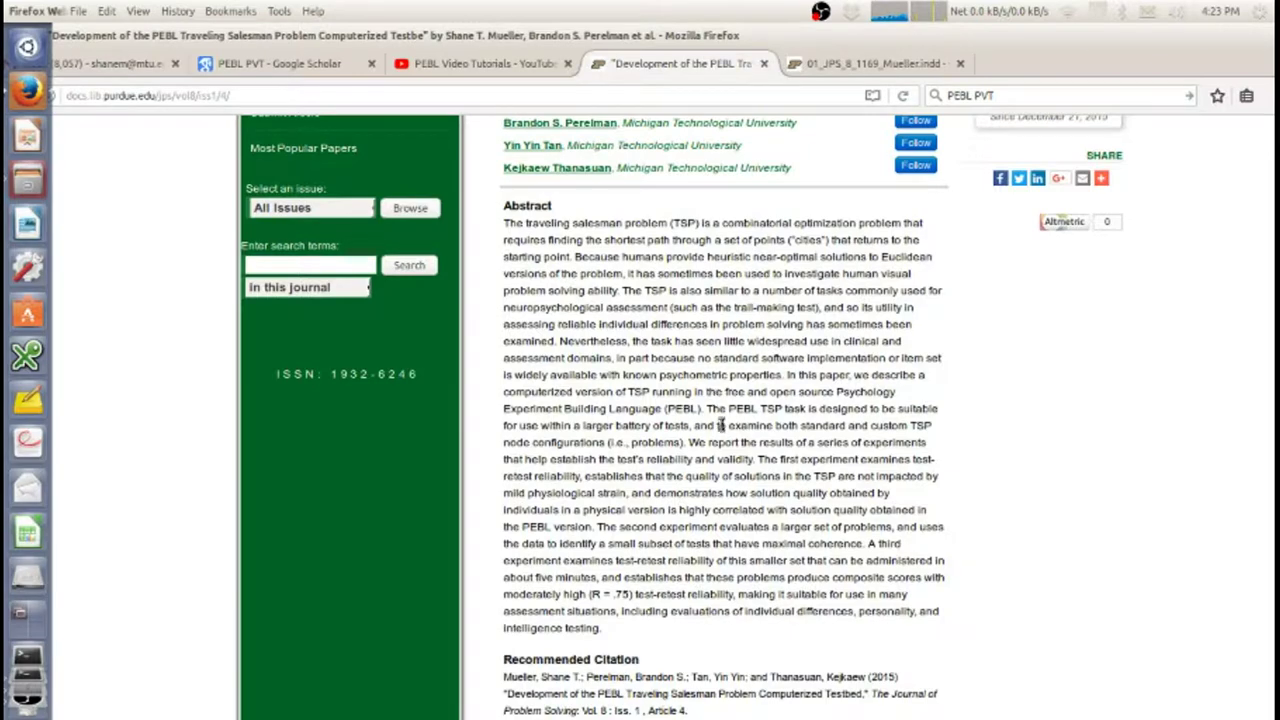
scroll(720, 425, up, 6)
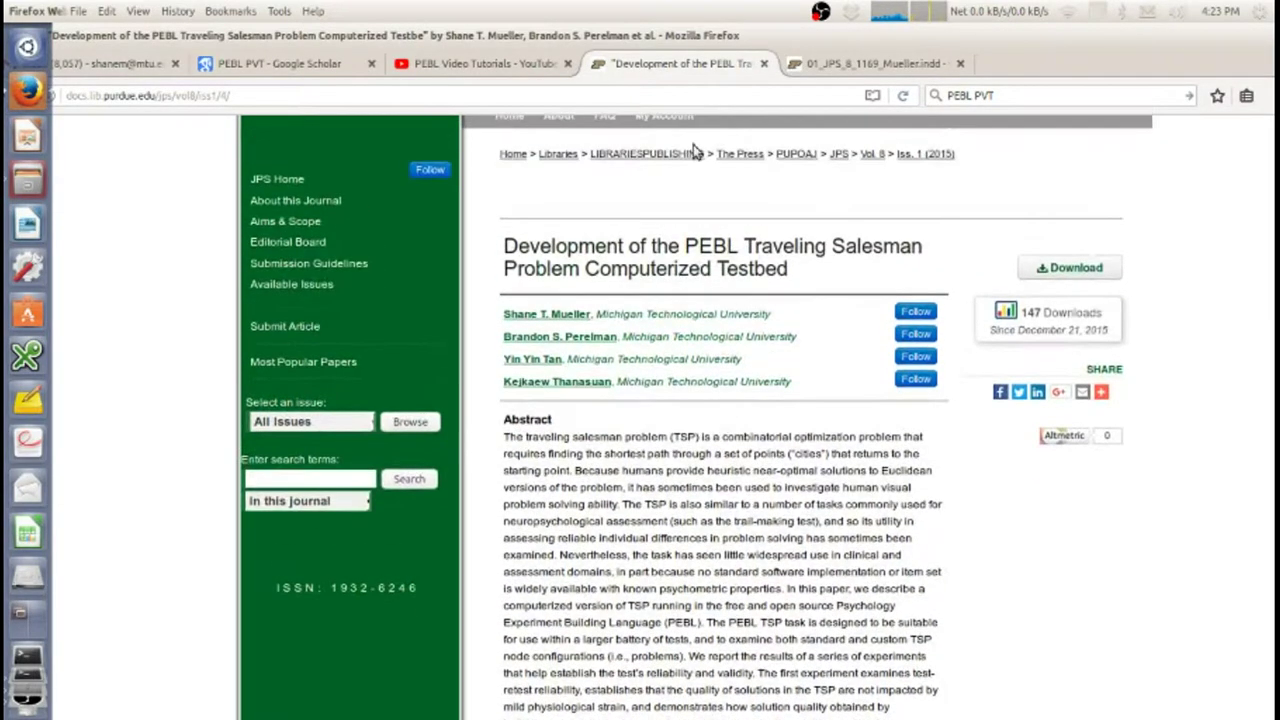
click(875, 63)
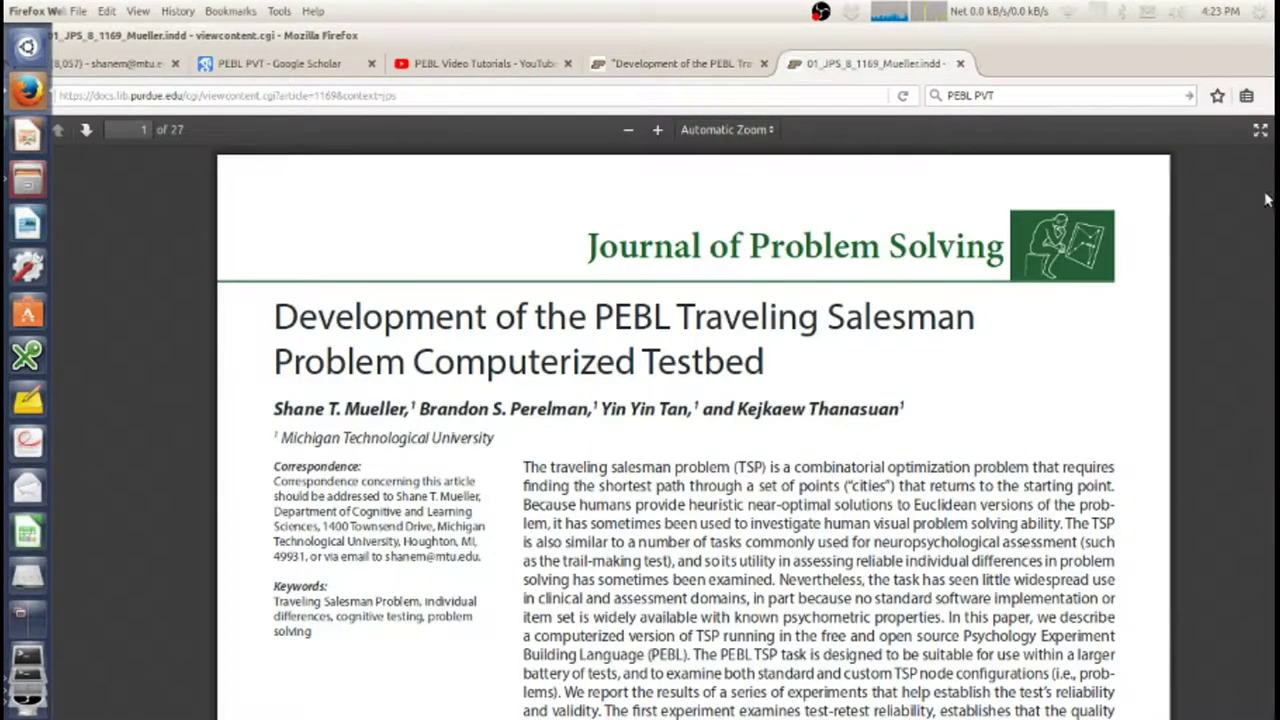
Bring the PDF back to page 3's Figure 1, then minimize Firefox to show the desktop.
scroll(934, 483, down, 5)
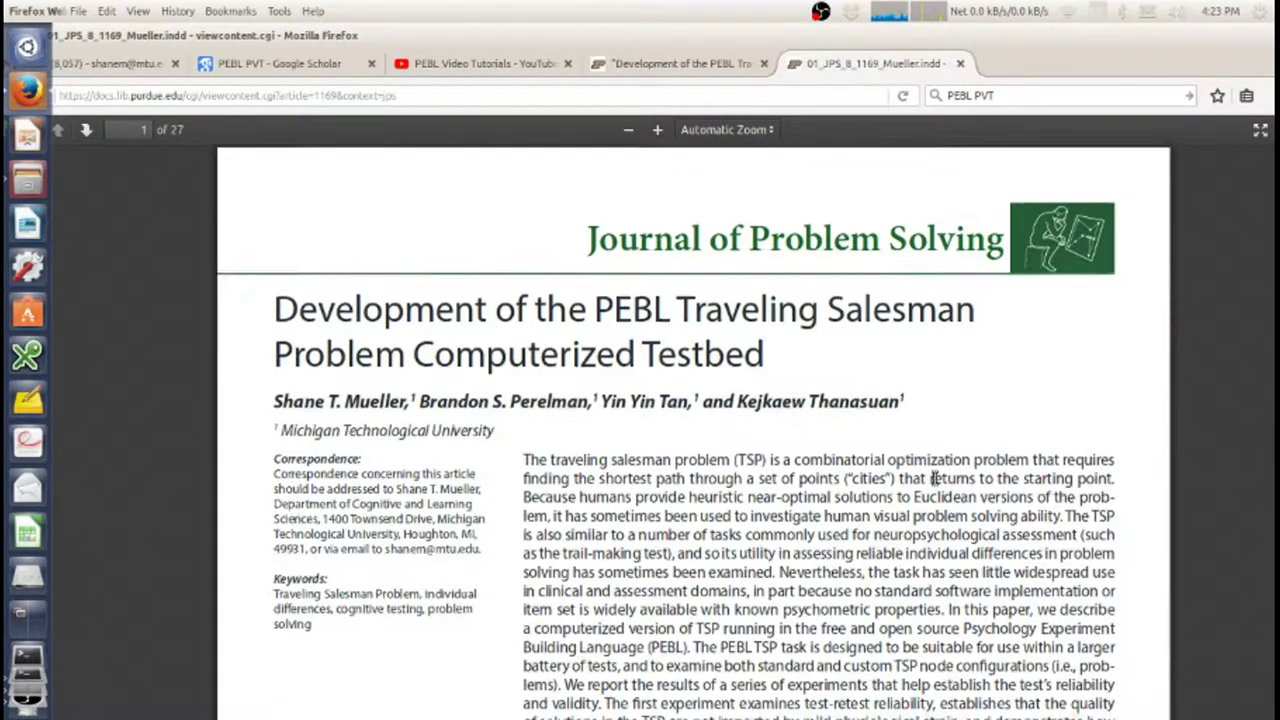
scroll(934, 480, down, 5)
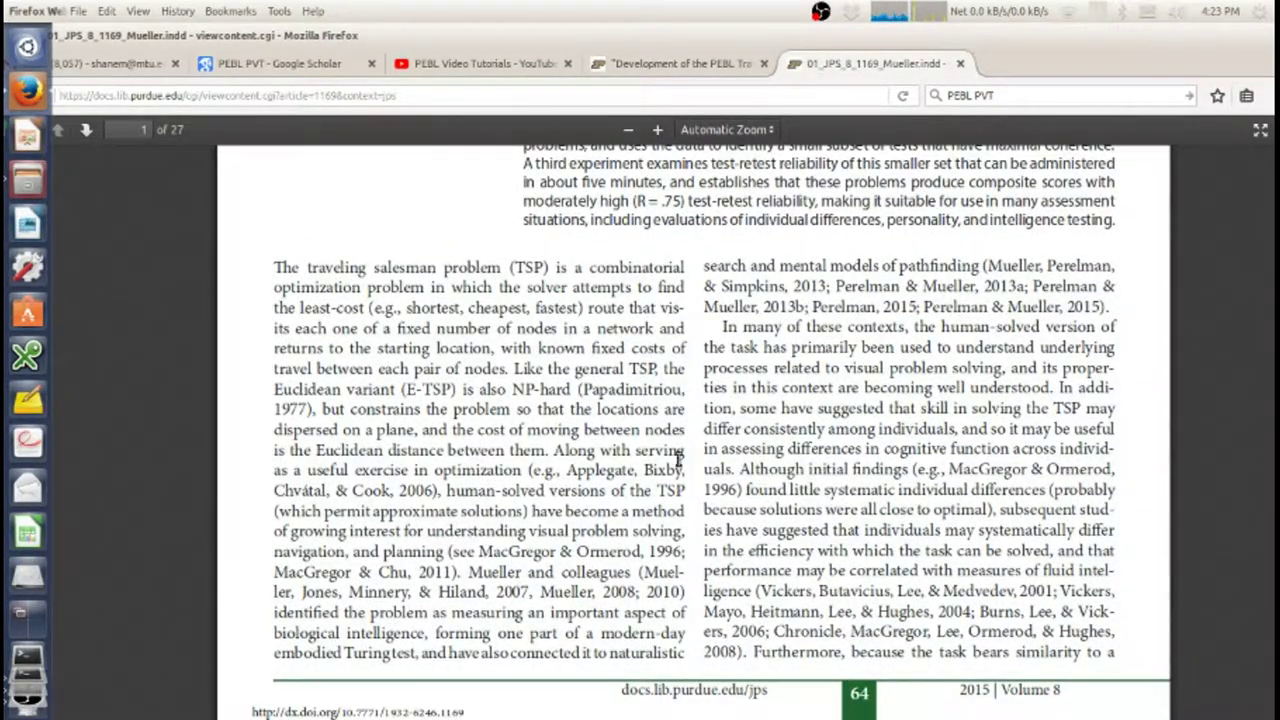
scroll(685, 453, down, 3)
scroll(685, 453, down, 7)
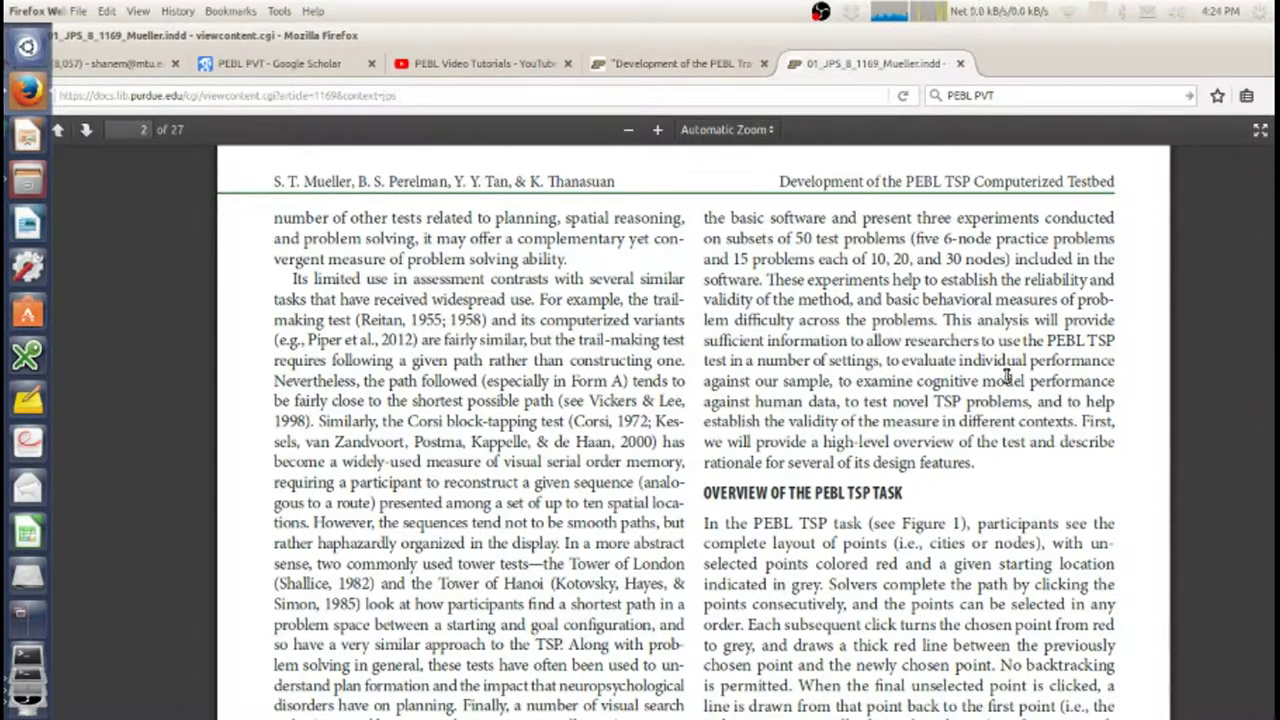
scroll(1007, 375, down, 2)
scroll(1009, 375, down, 5)
scroll(1011, 376, down, 5)
scroll(1013, 376, down, 5)
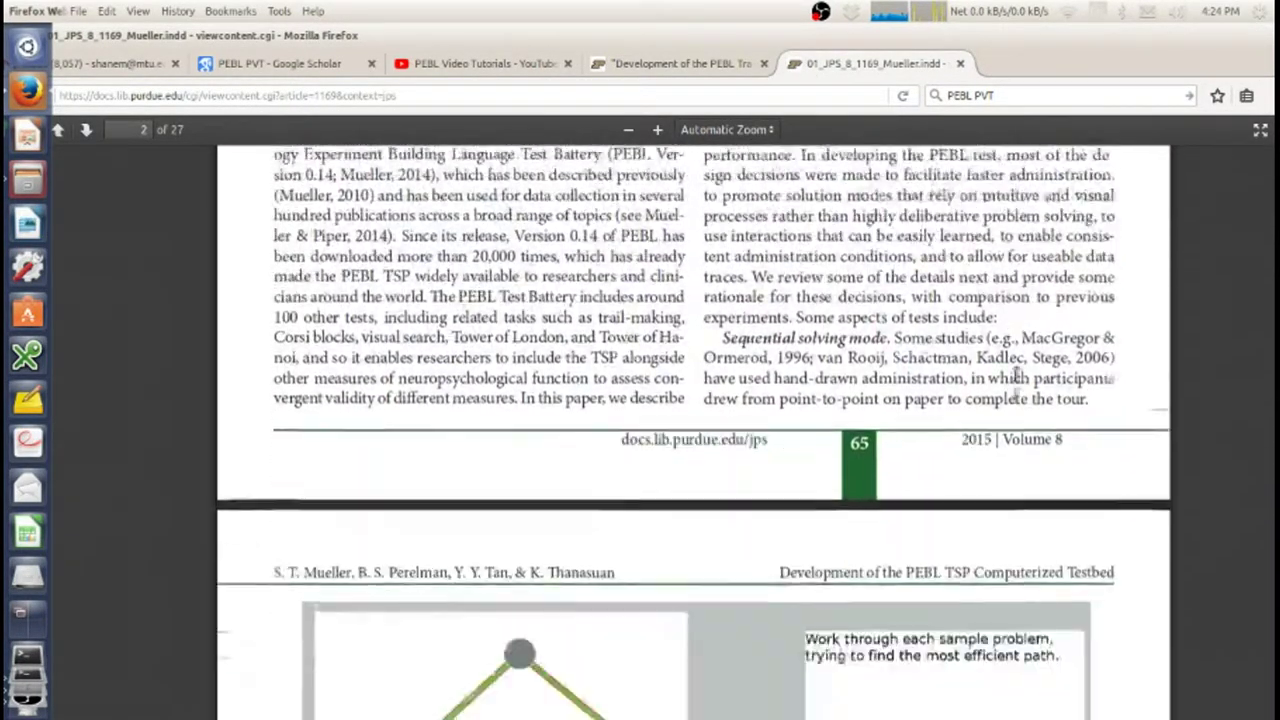
scroll(1007, 400, down, 3)
scroll(997, 428, up, 2)
scroll(850, 370, up, 1)
scroll(718, 310, up, 1)
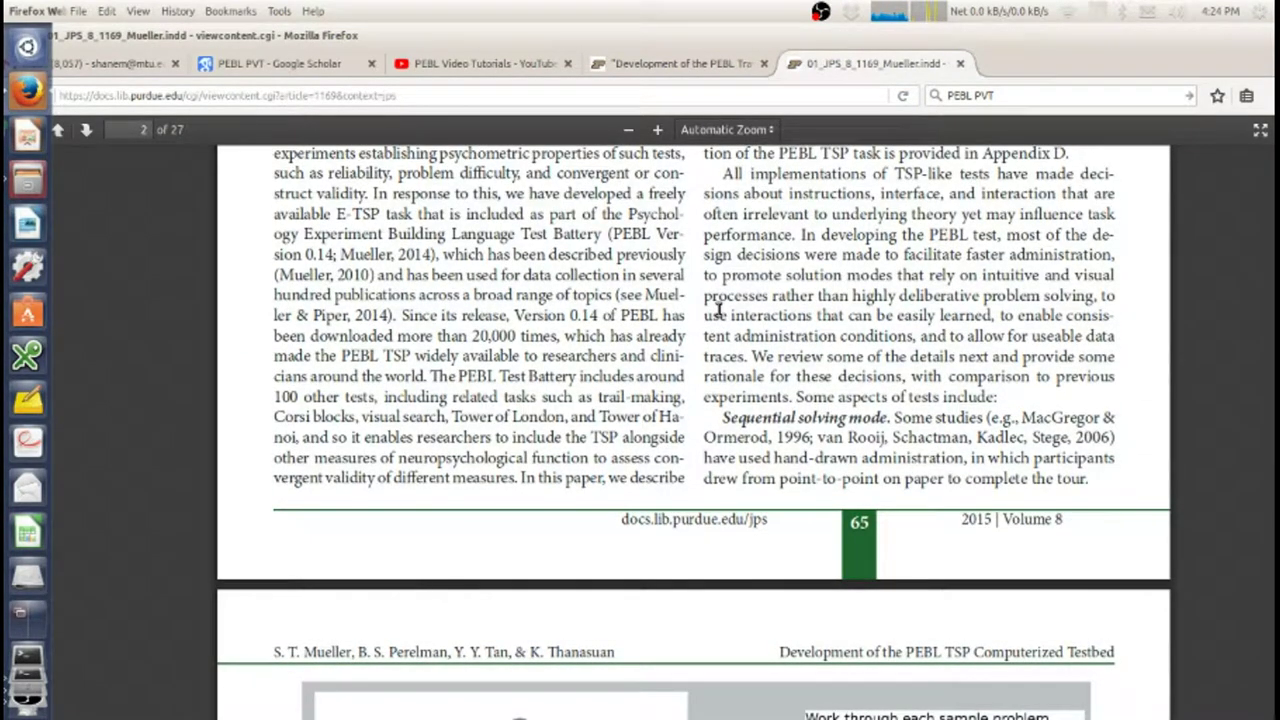
scroll(724, 345, down, 2)
scroll(724, 350, down, 2)
scroll(724, 352, down, 3)
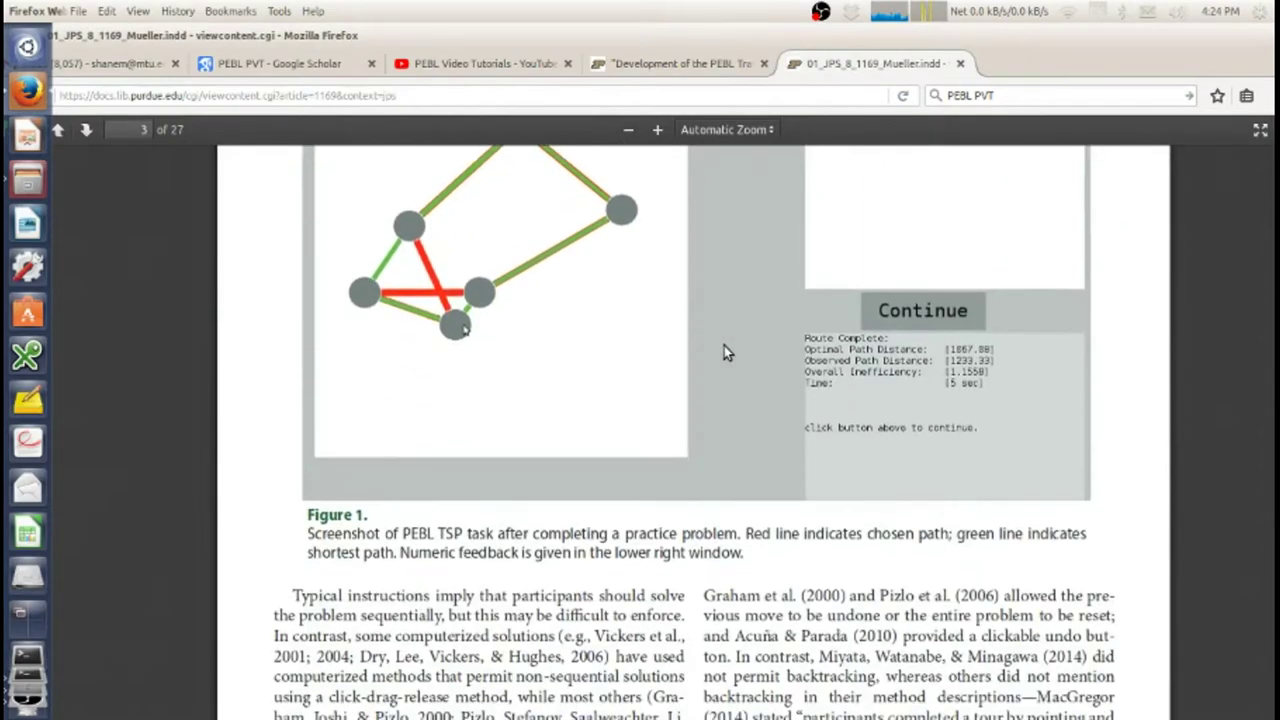
scroll(724, 352, down, 3)
mouse_move(728, 352)
mouse_down()
mouse_move(604, 295)
mouse_move(554, 214)
mouse_move(790, 365)
mouse_up()
key(ctrl+super+d)
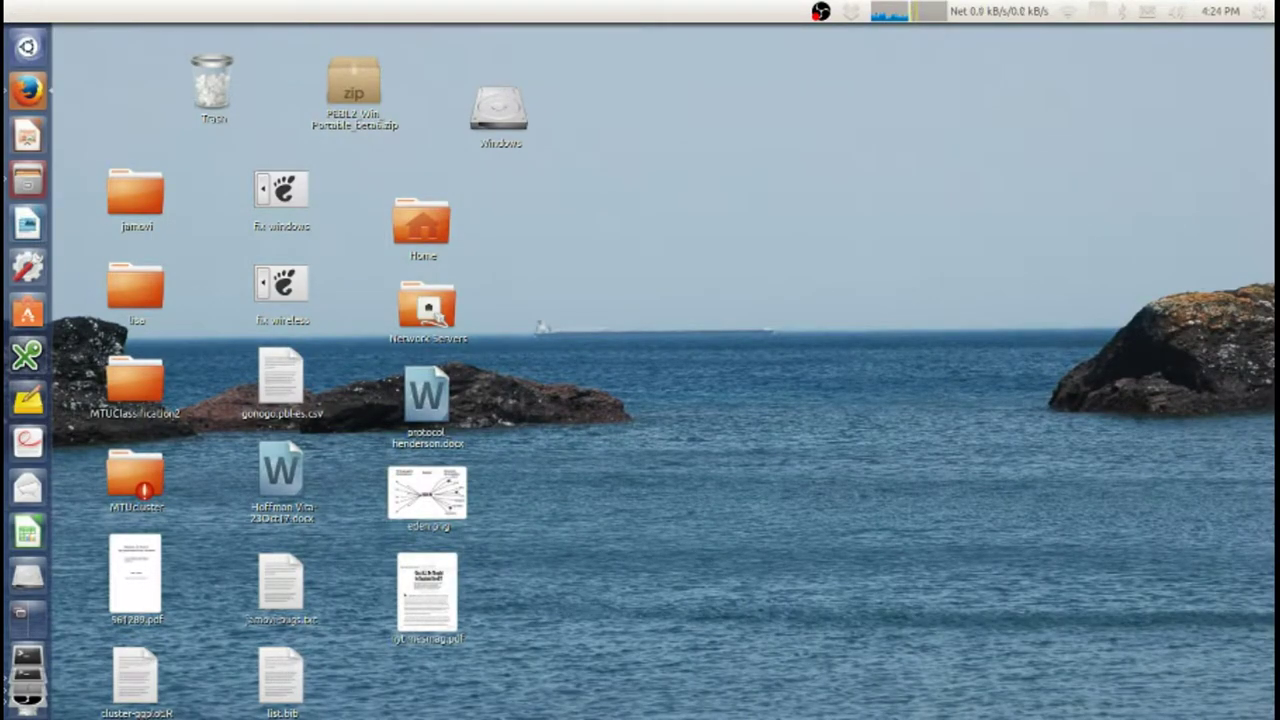
In PEBL Launcher, open the battery's tsp folder and run tsp.pbl.
click(27, 695)
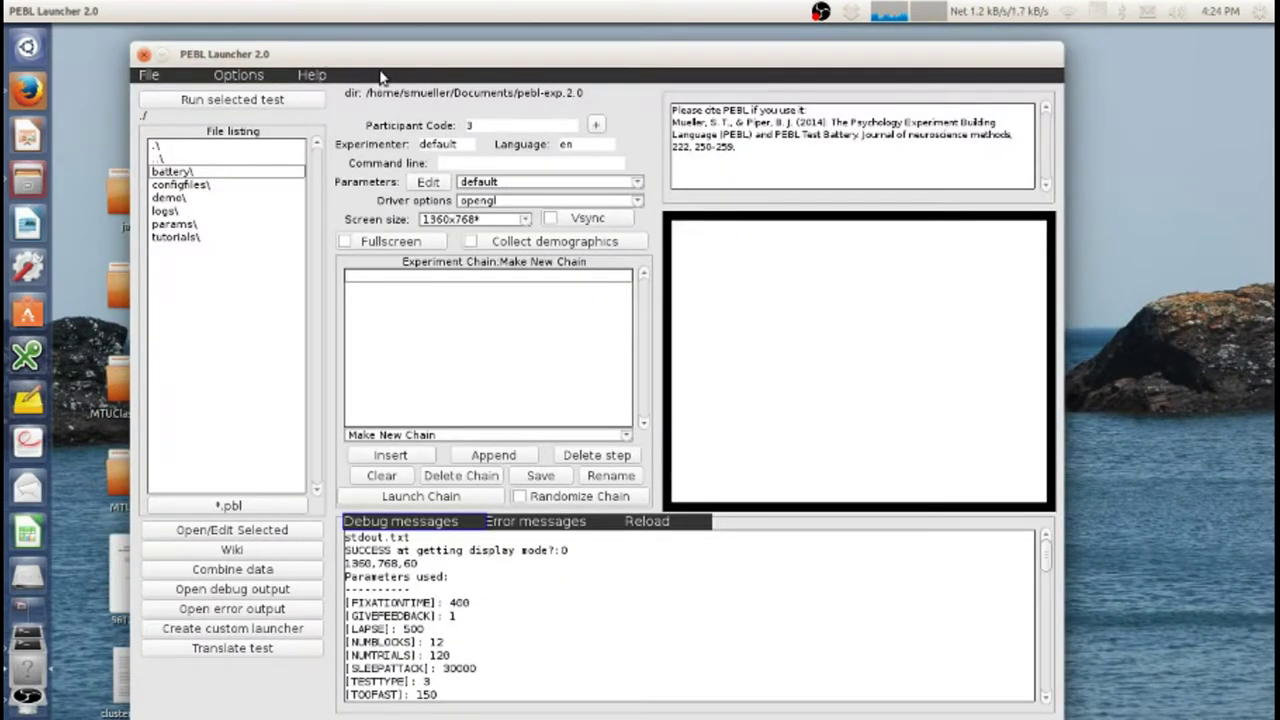
drag(387, 54, 375, 50)
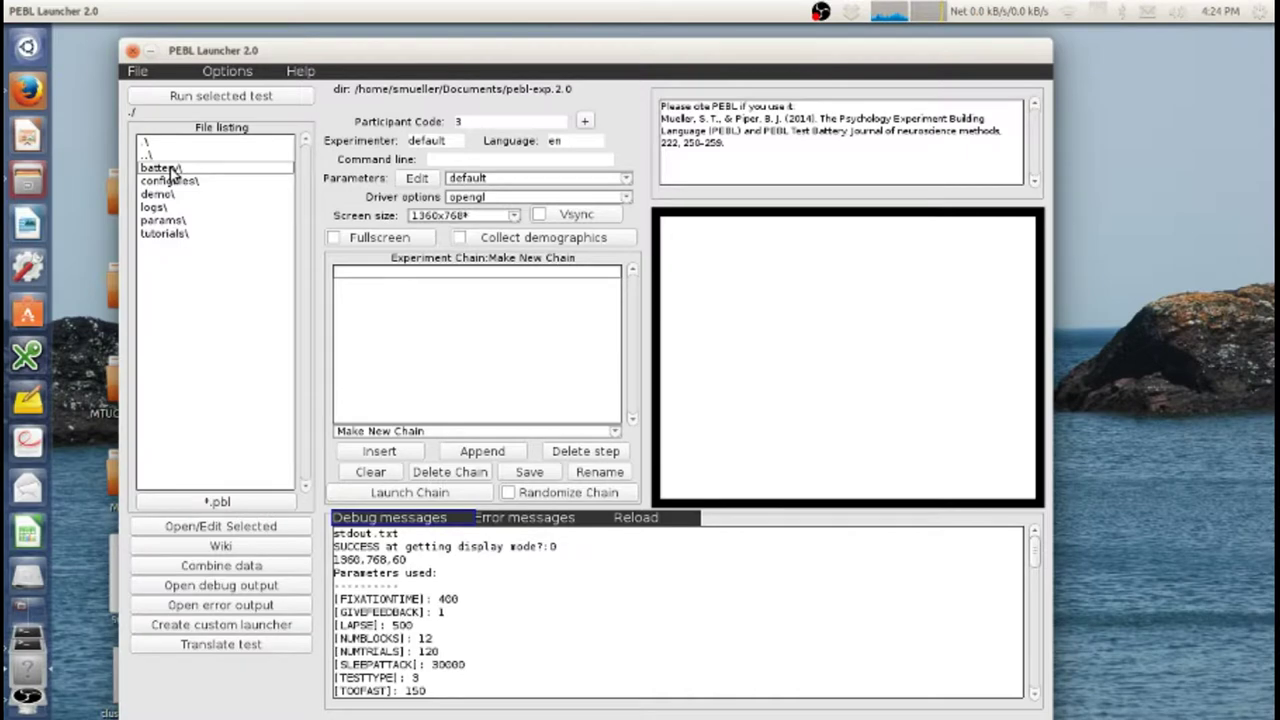
double_click(170, 168)
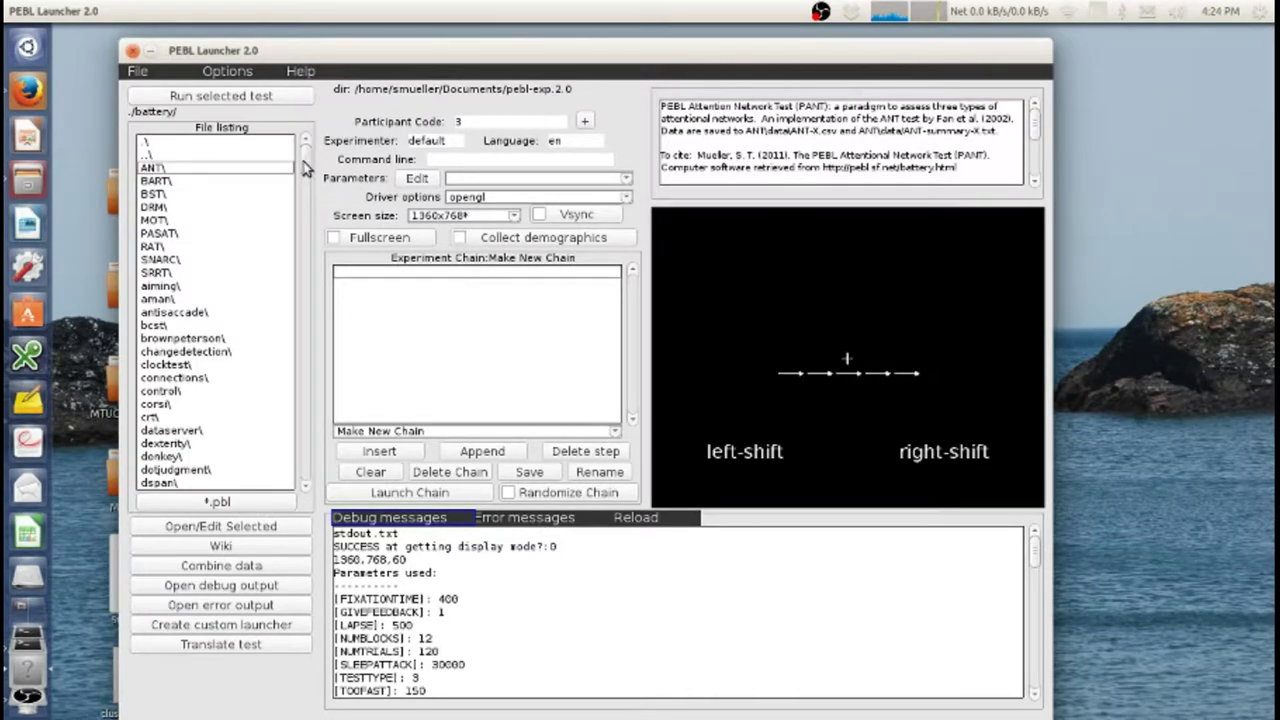
drag(312, 182, 304, 468)
click(150, 458)
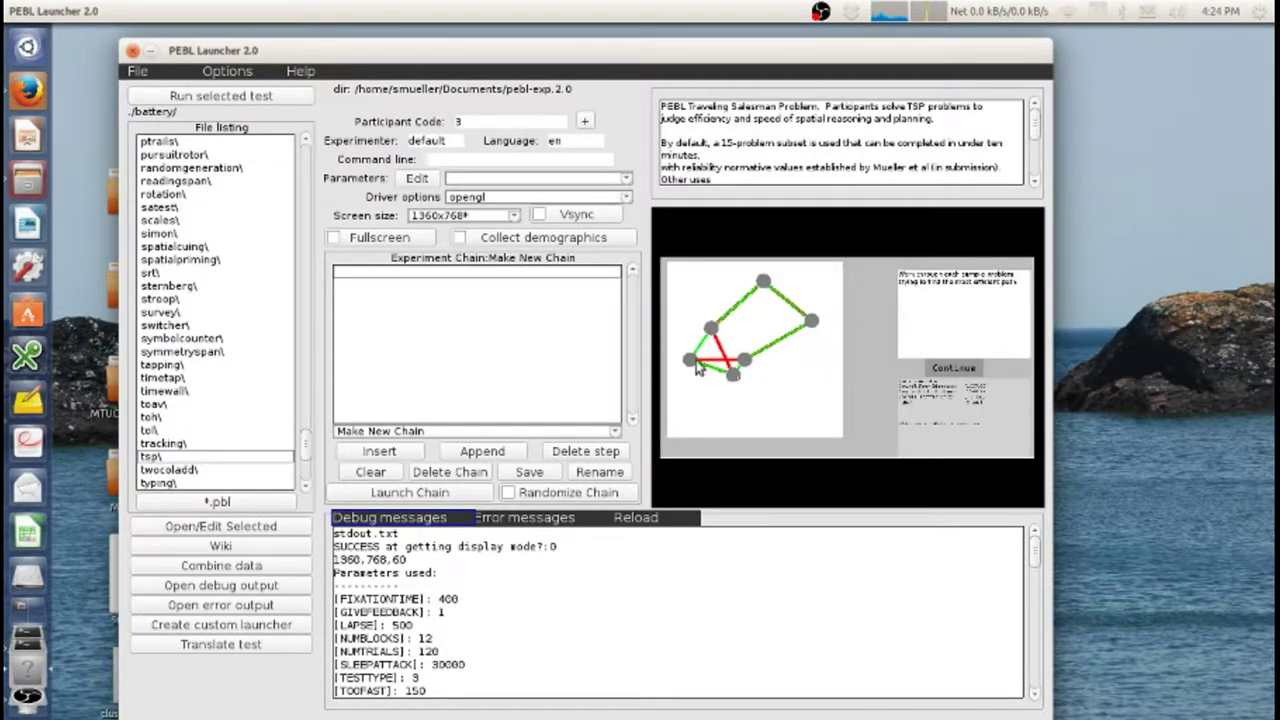
double_click(157, 457)
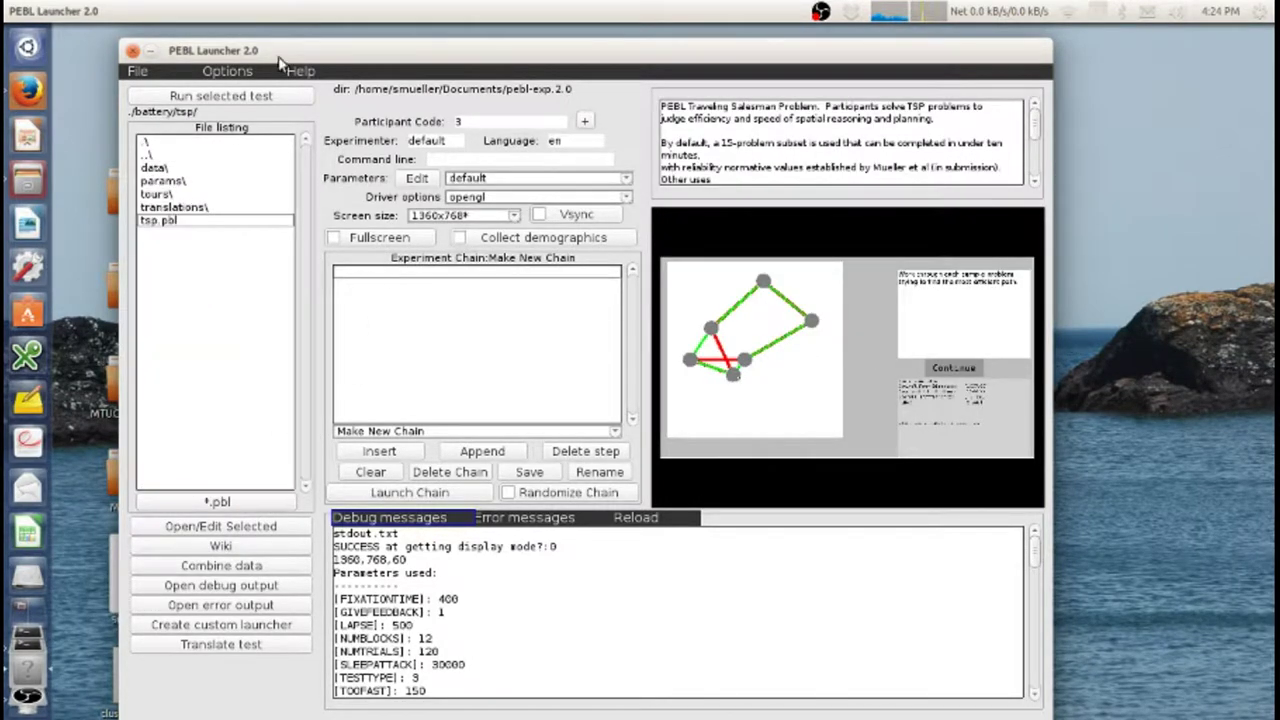
drag(319, 58, 313, 58)
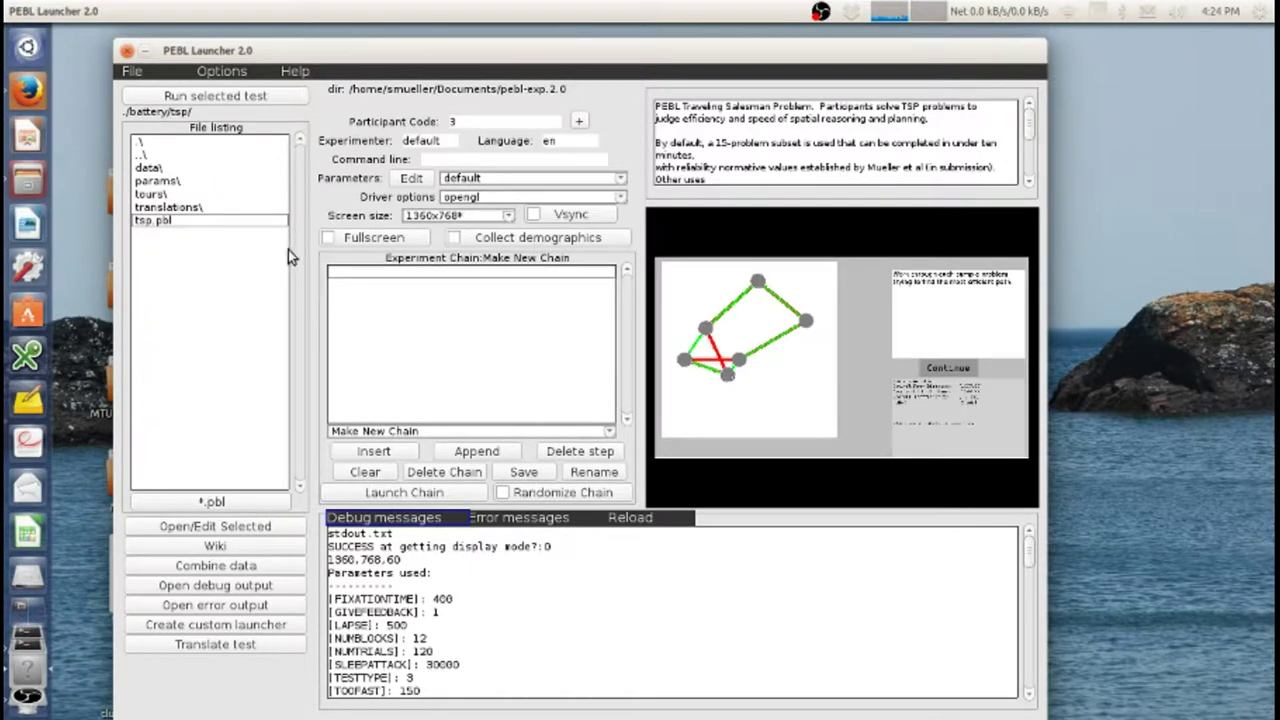
click(255, 98)
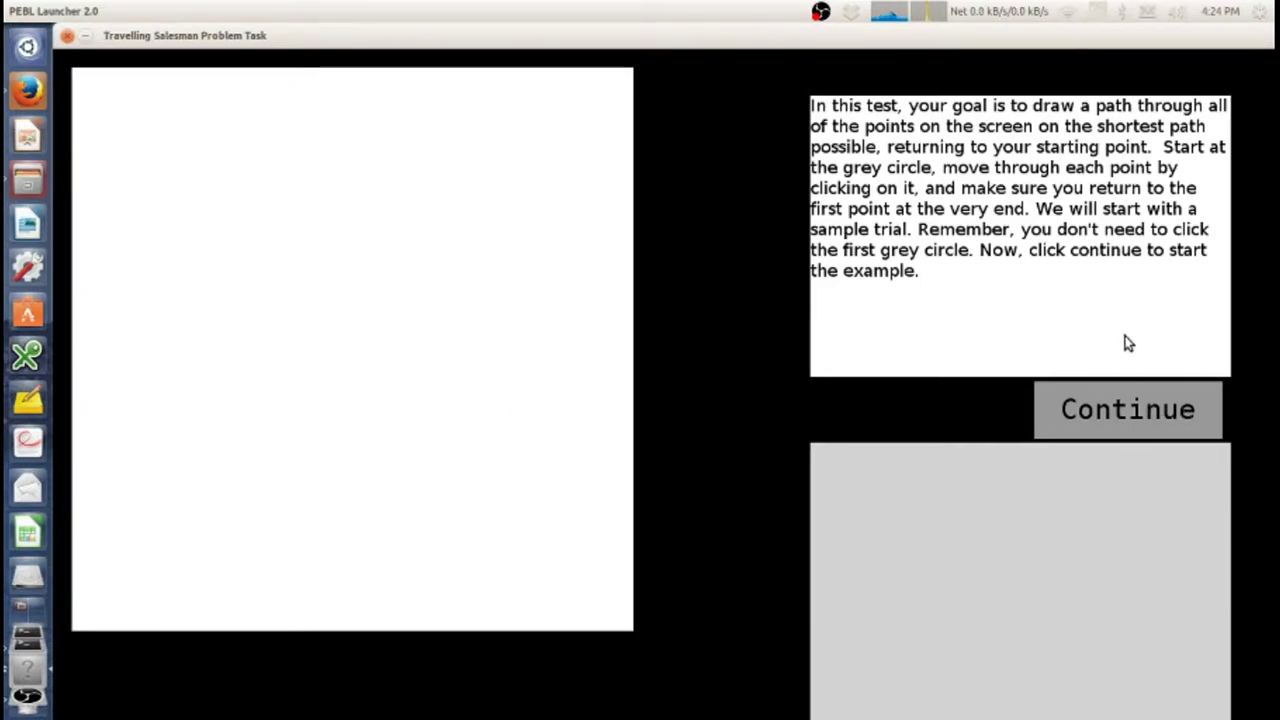
Solve the sample TSP trial optimally and move past its results.
click(1121, 415)
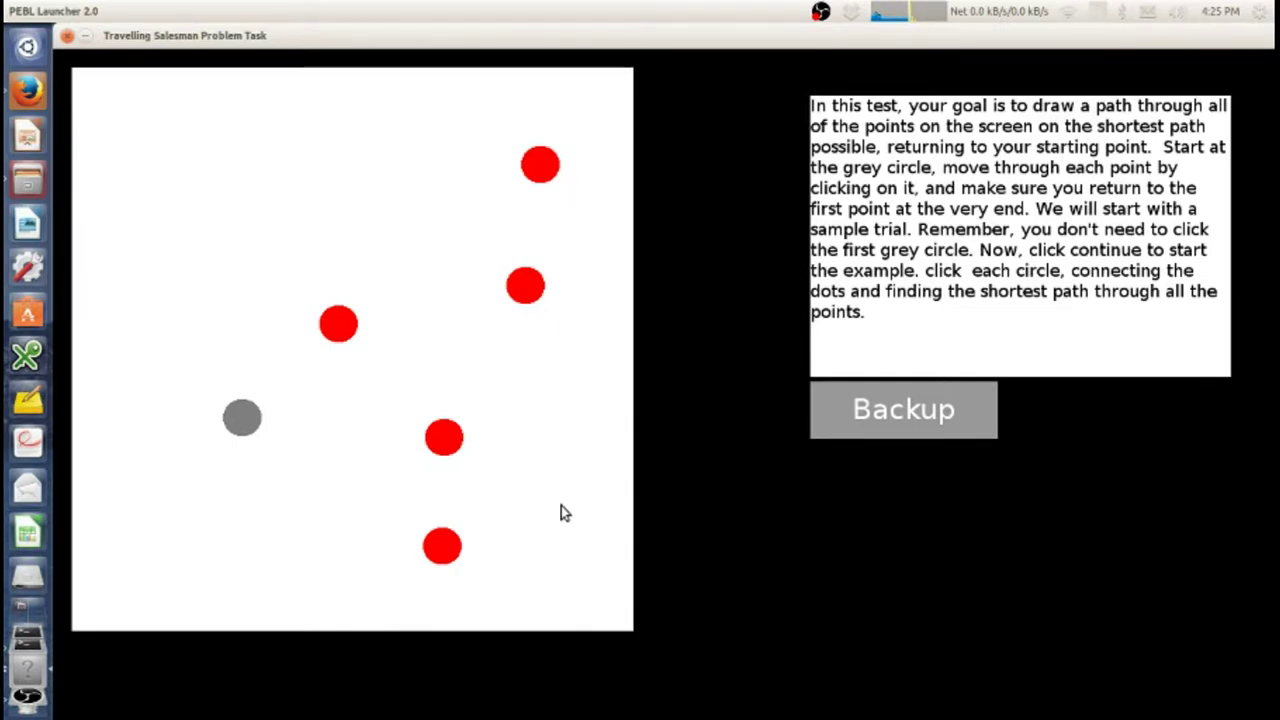
click(340, 325)
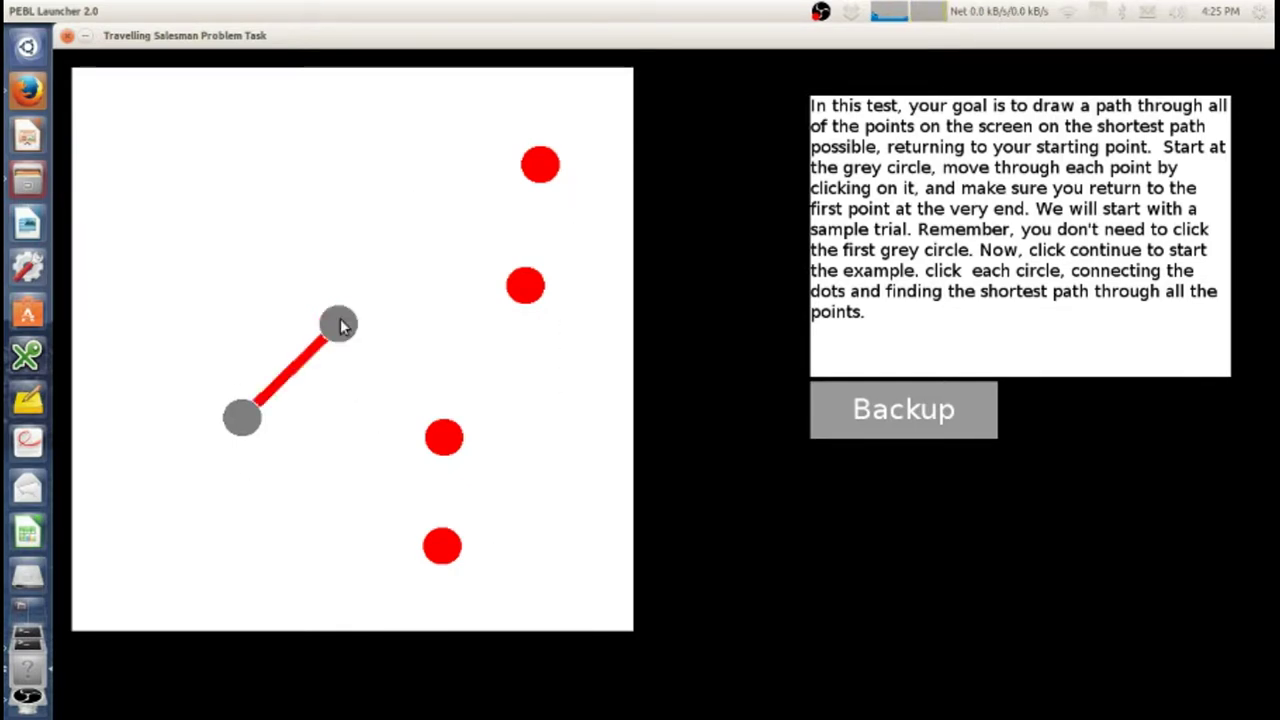
click(538, 170)
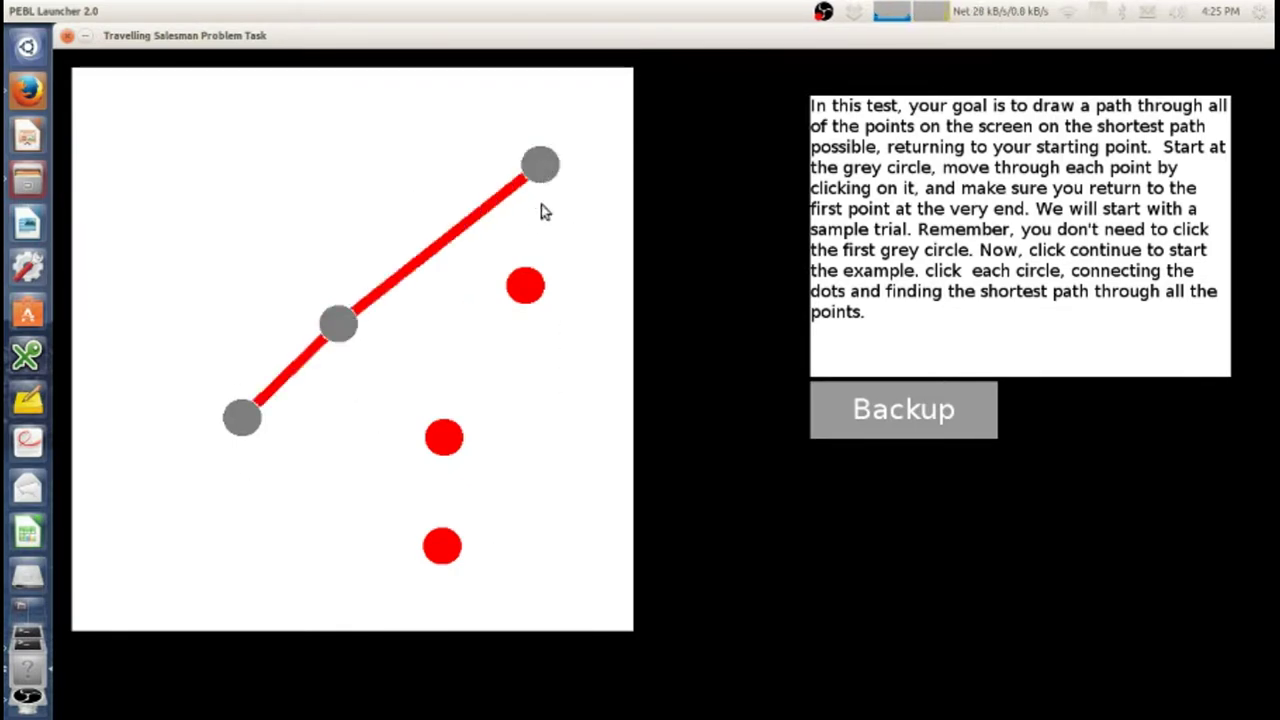
click(528, 288)
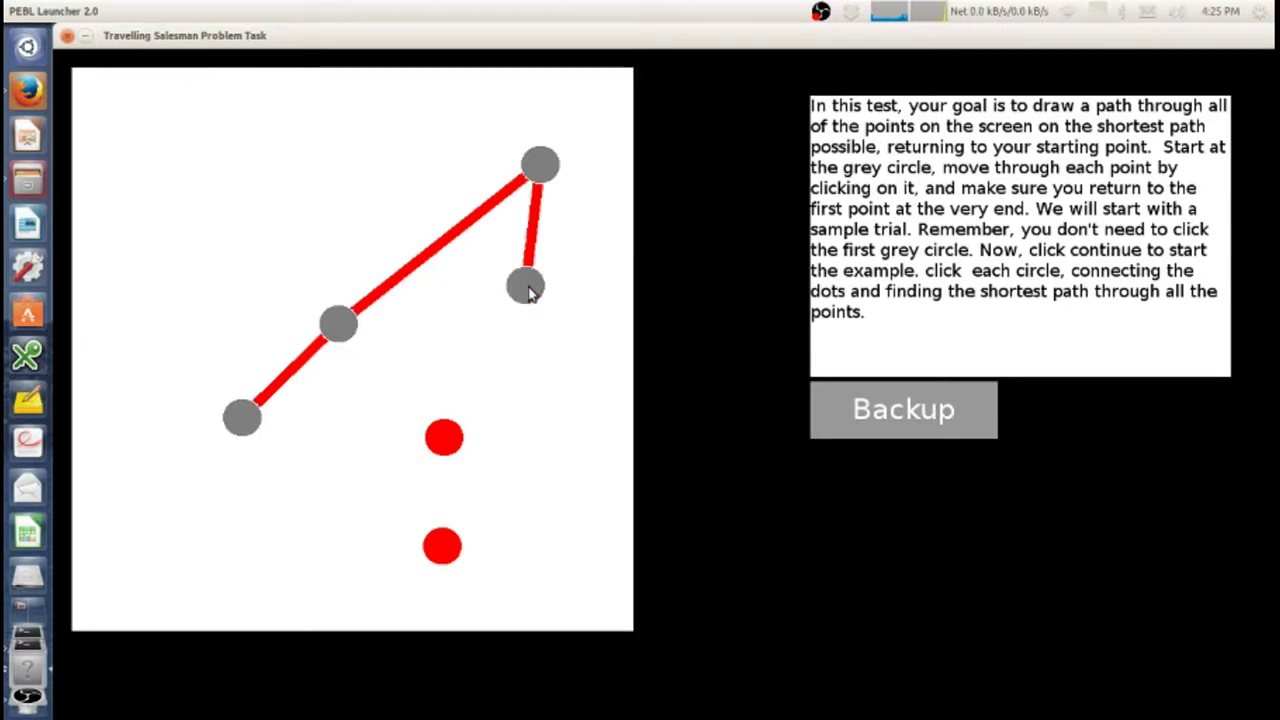
click(447, 446)
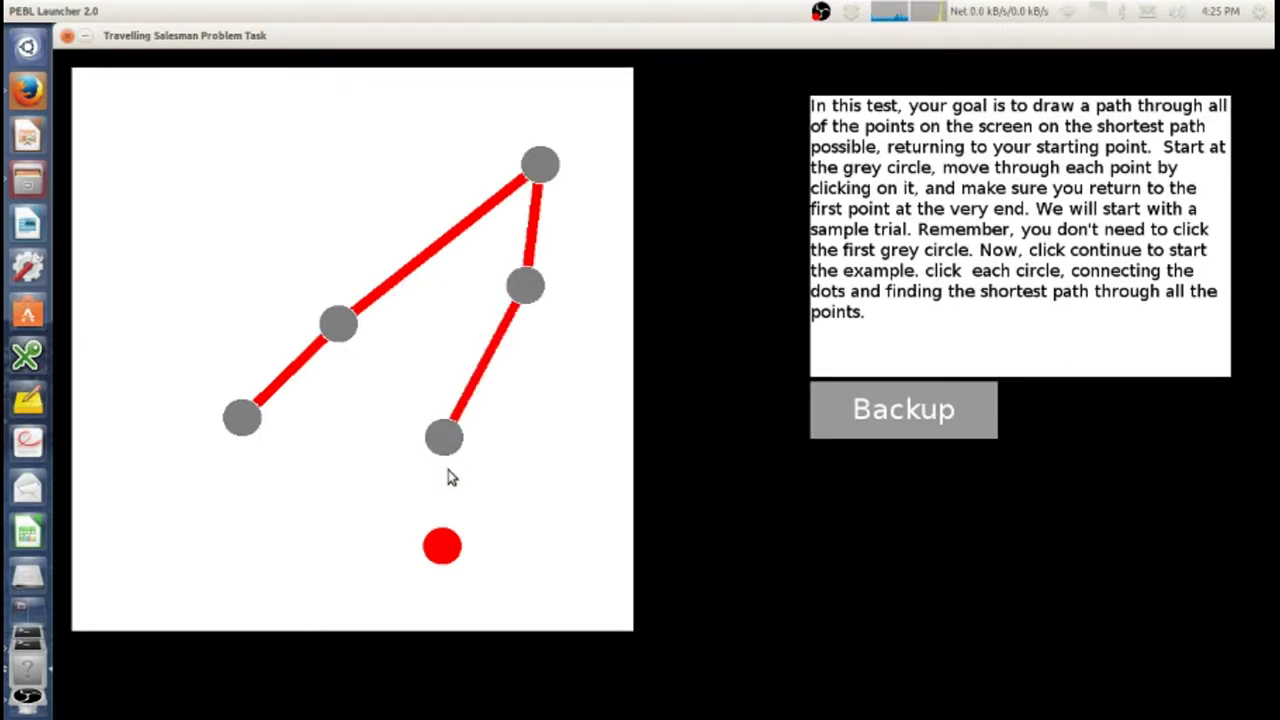
click(449, 560)
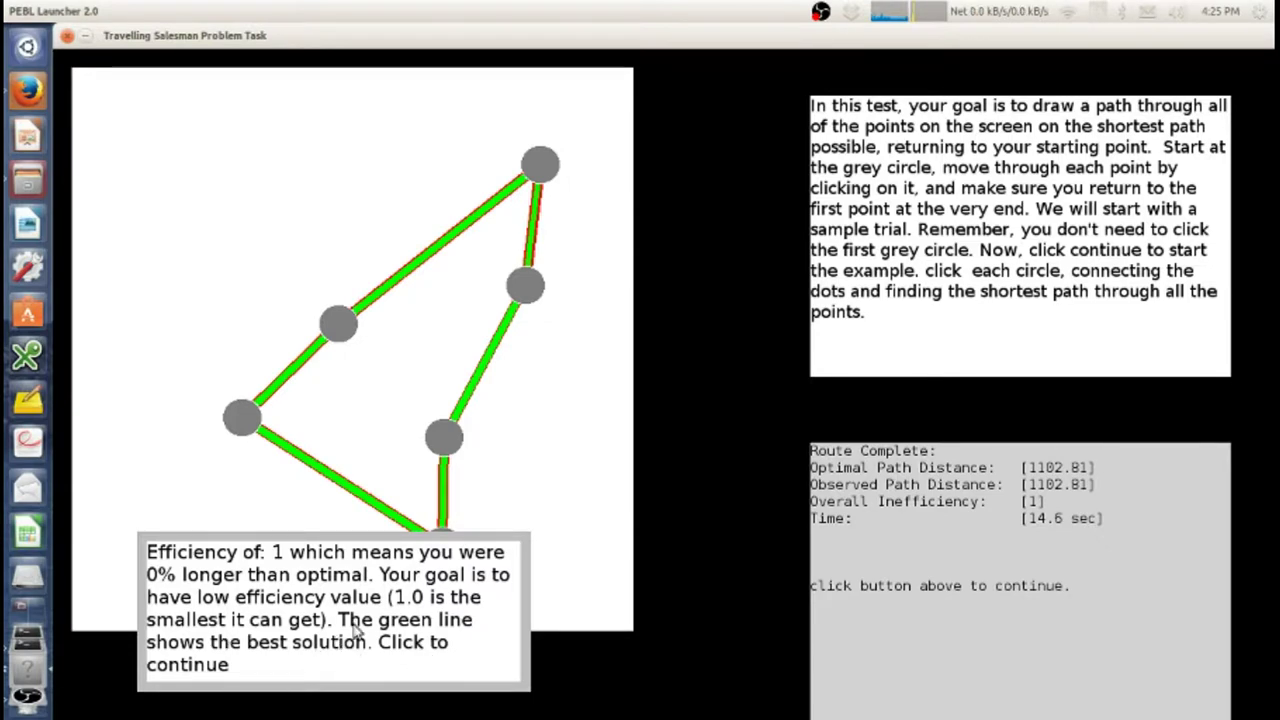
click(435, 638)
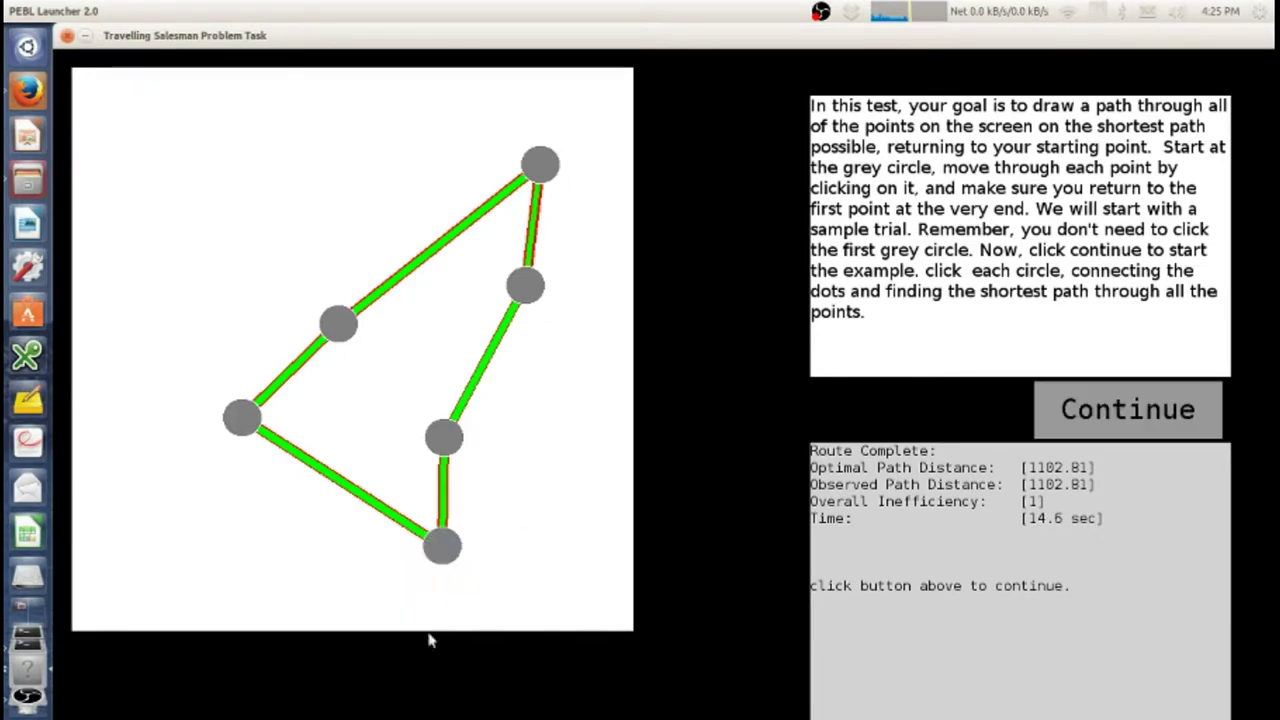
click(1106, 415)
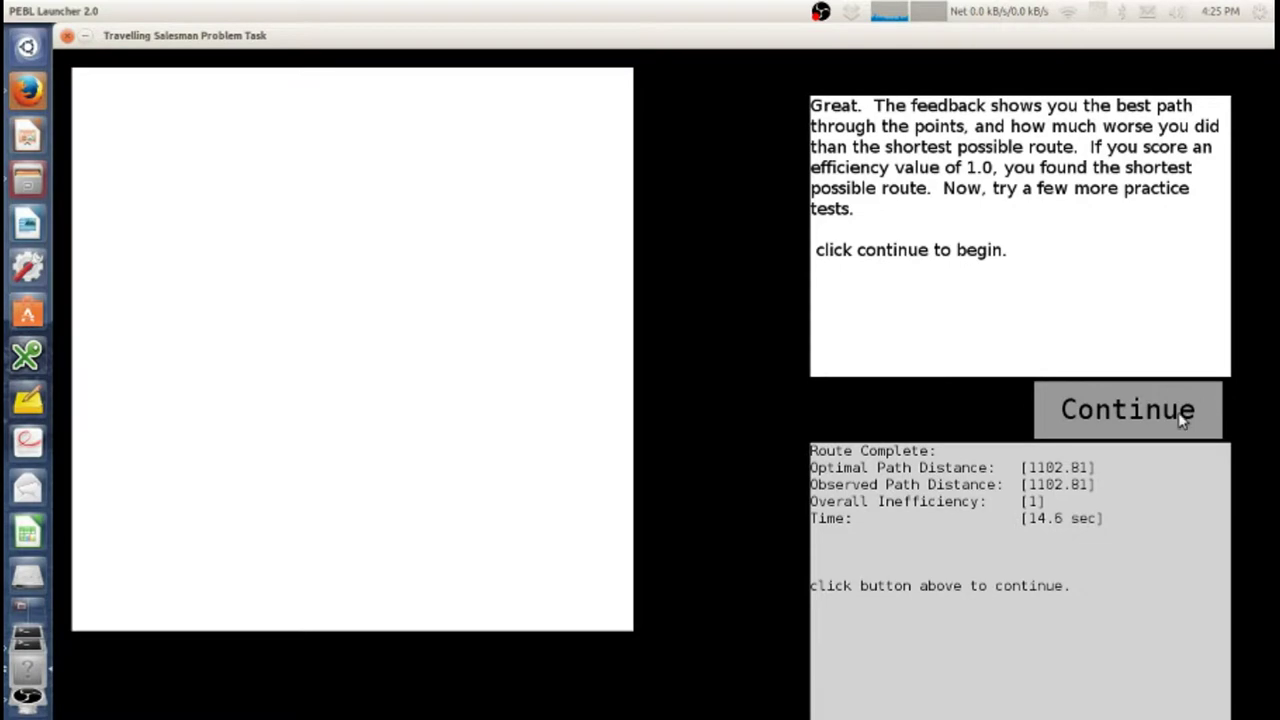
Solve the first practice route at efficiency 1 and dismiss its feedback.
click(1143, 405)
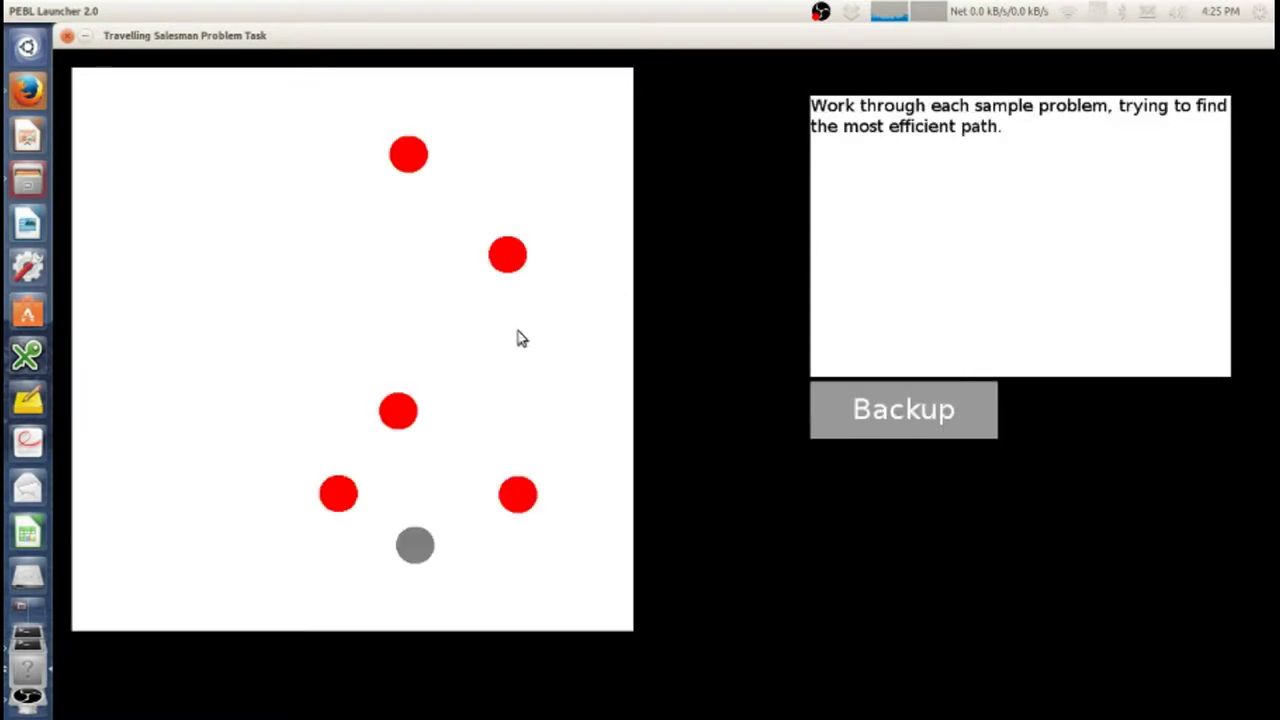
click(340, 495)
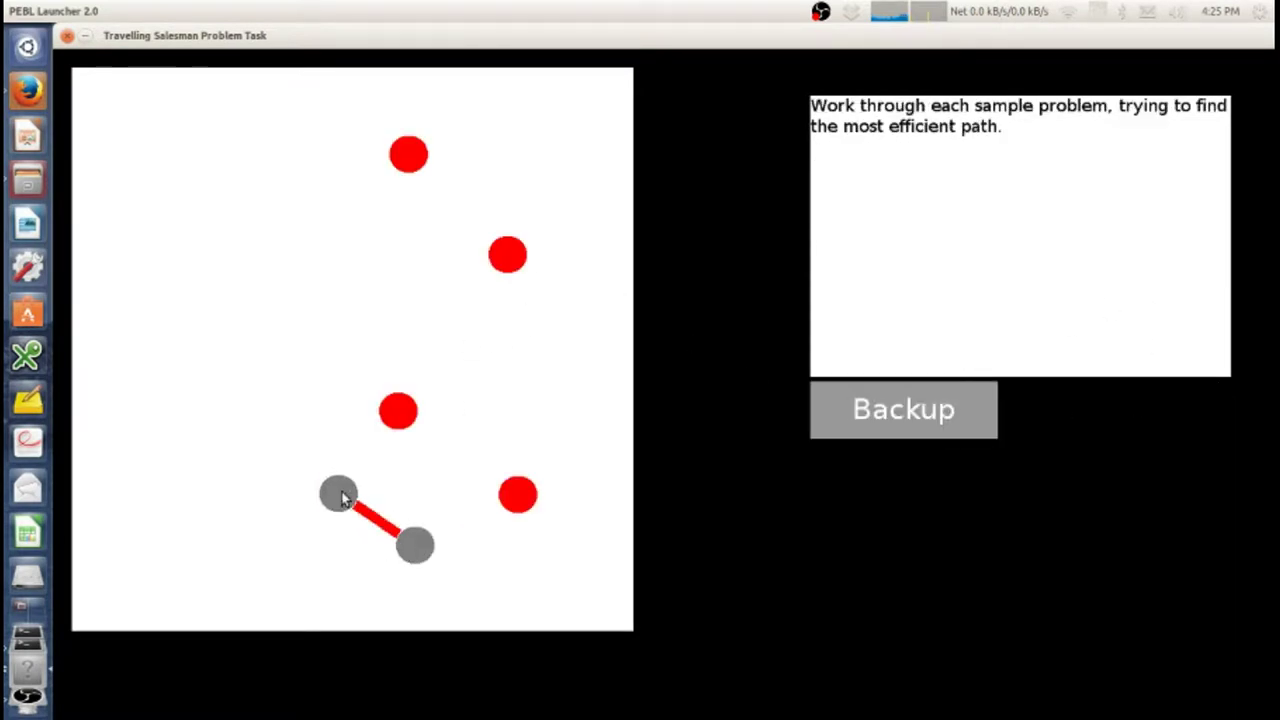
click(398, 412)
click(408, 156)
click(507, 254)
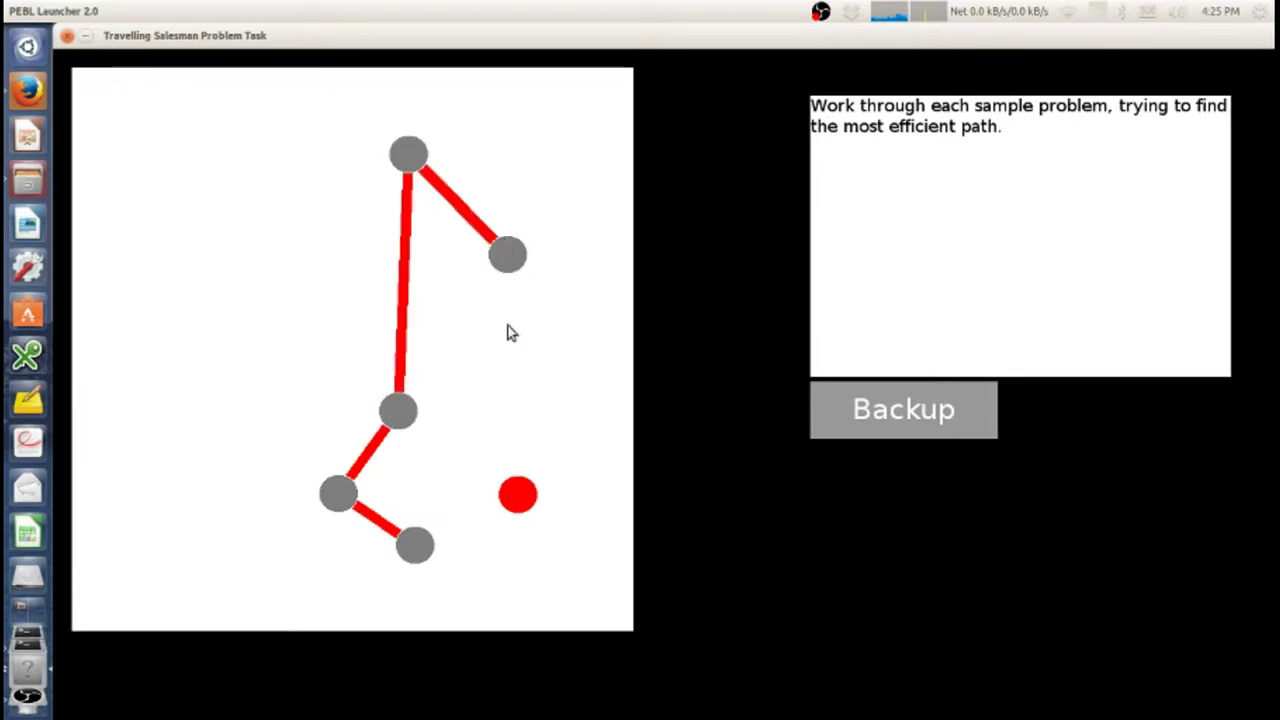
click(516, 493)
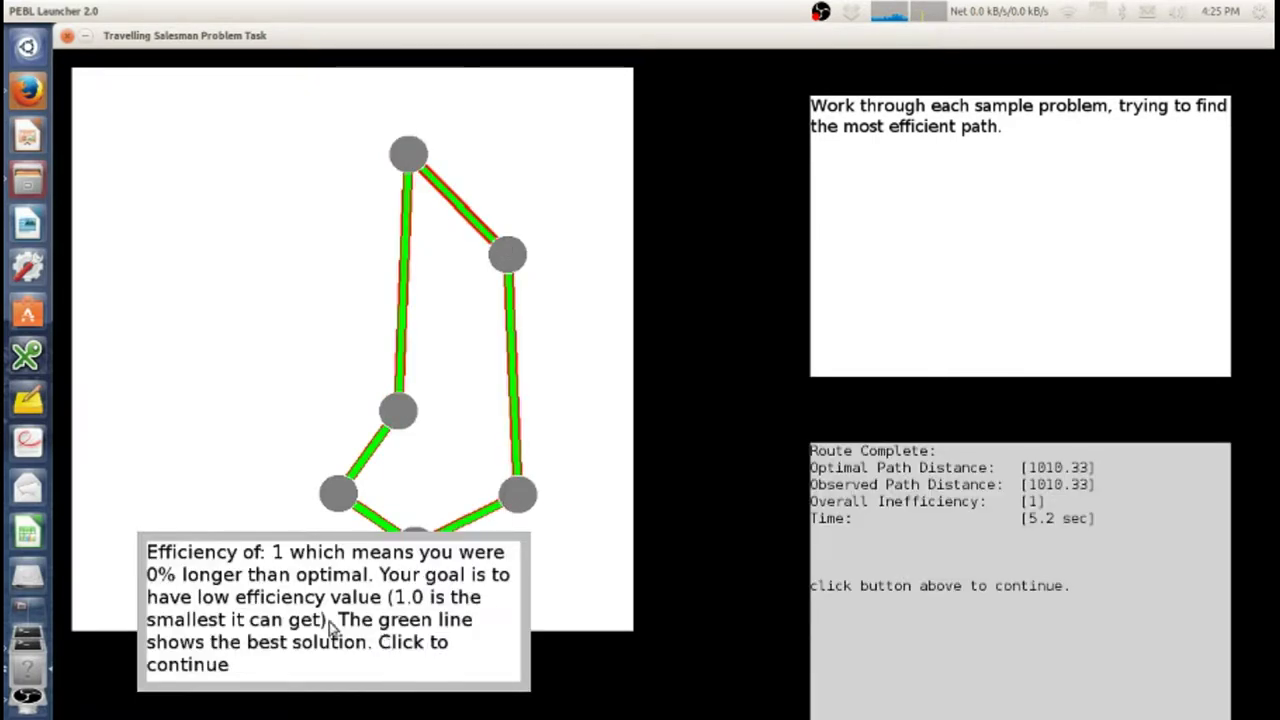
click(331, 622)
Start the second practice problem, visit three cities, then back those steps out.
click(1094, 418)
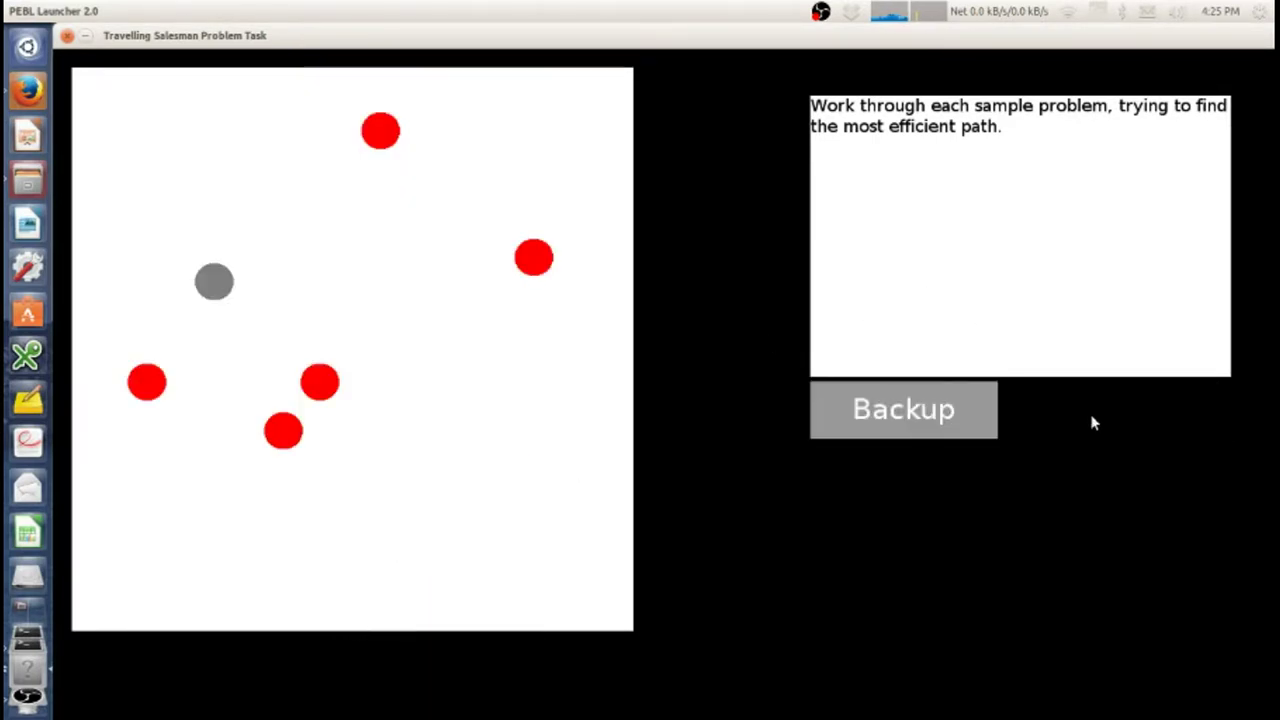
click(321, 379)
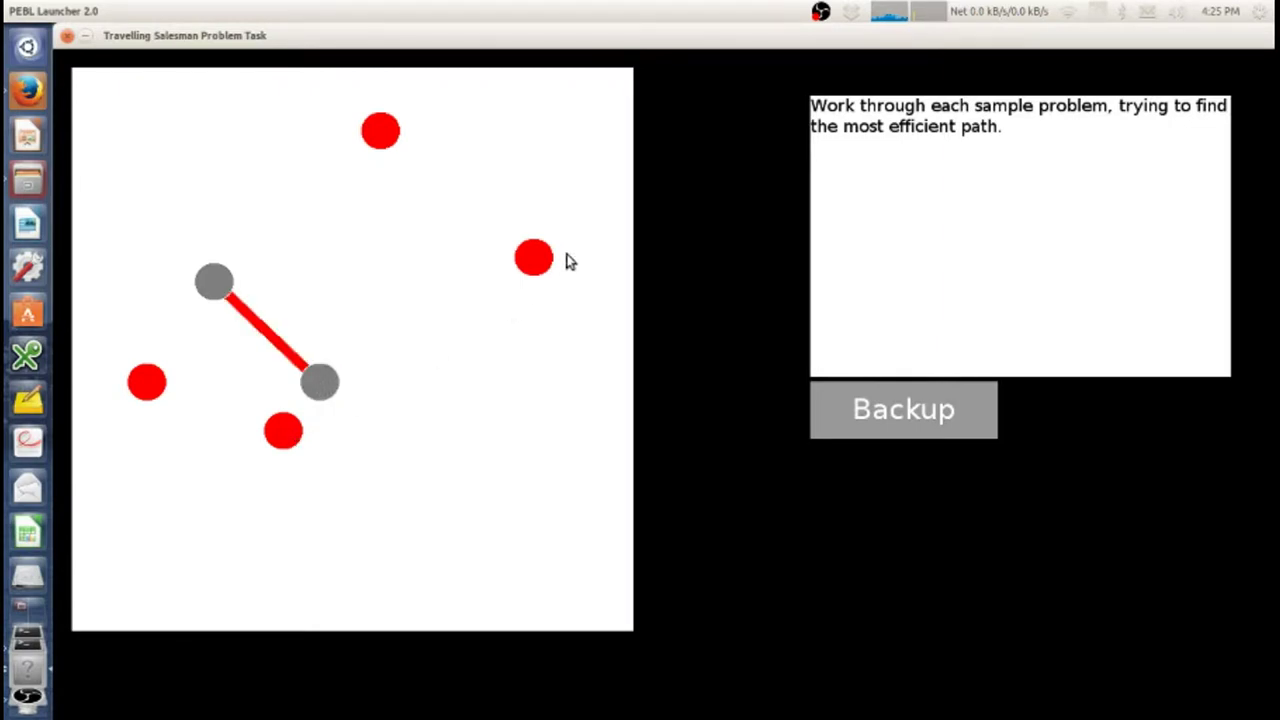
click(532, 256)
click(382, 136)
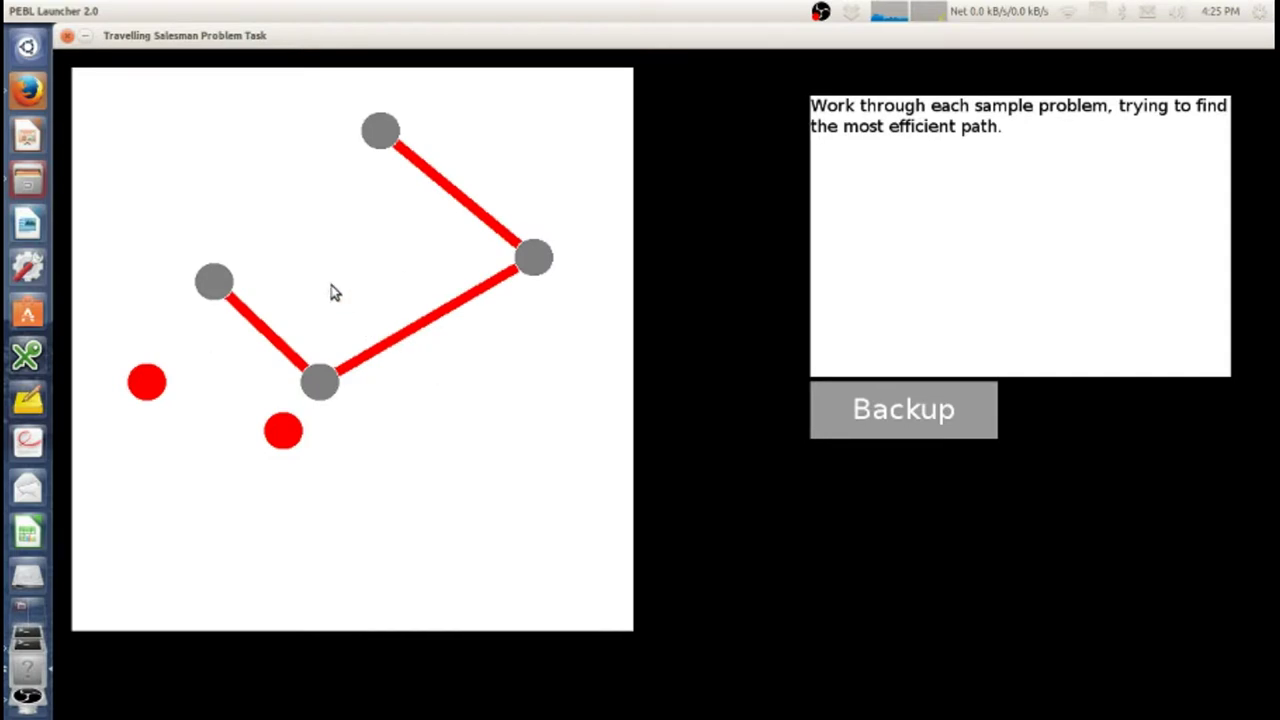
click(868, 419)
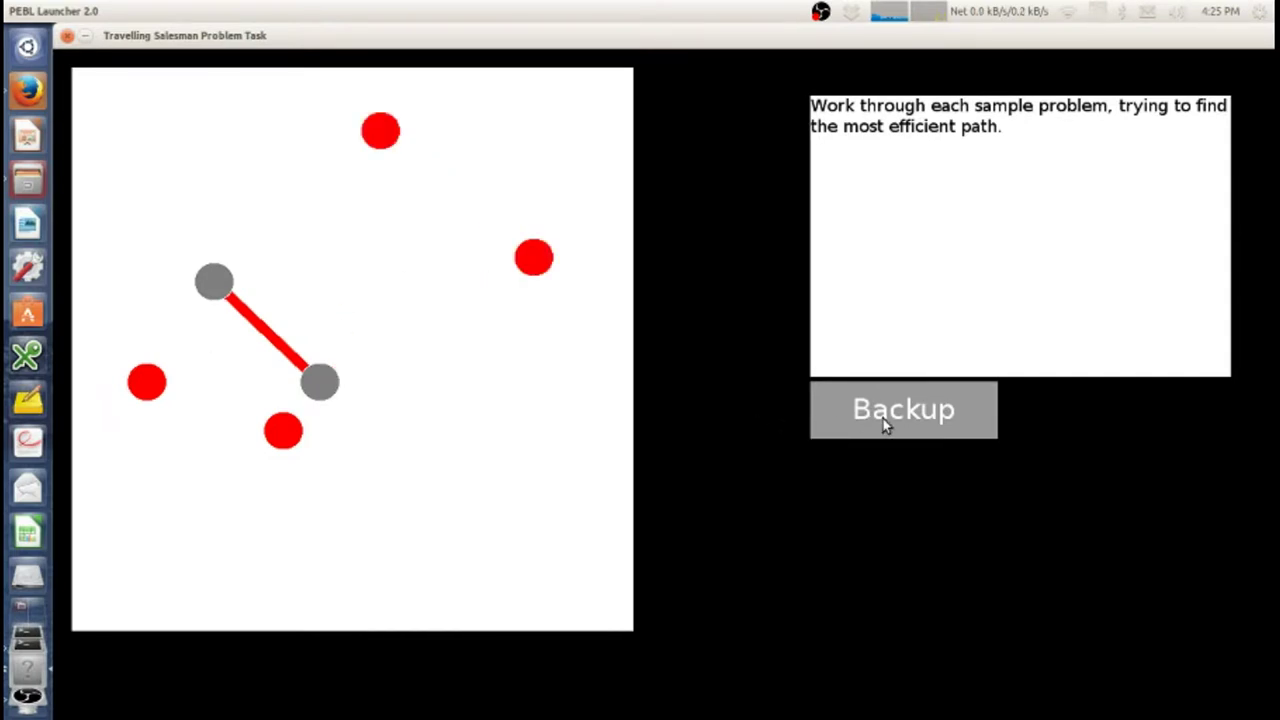
click(885, 423)
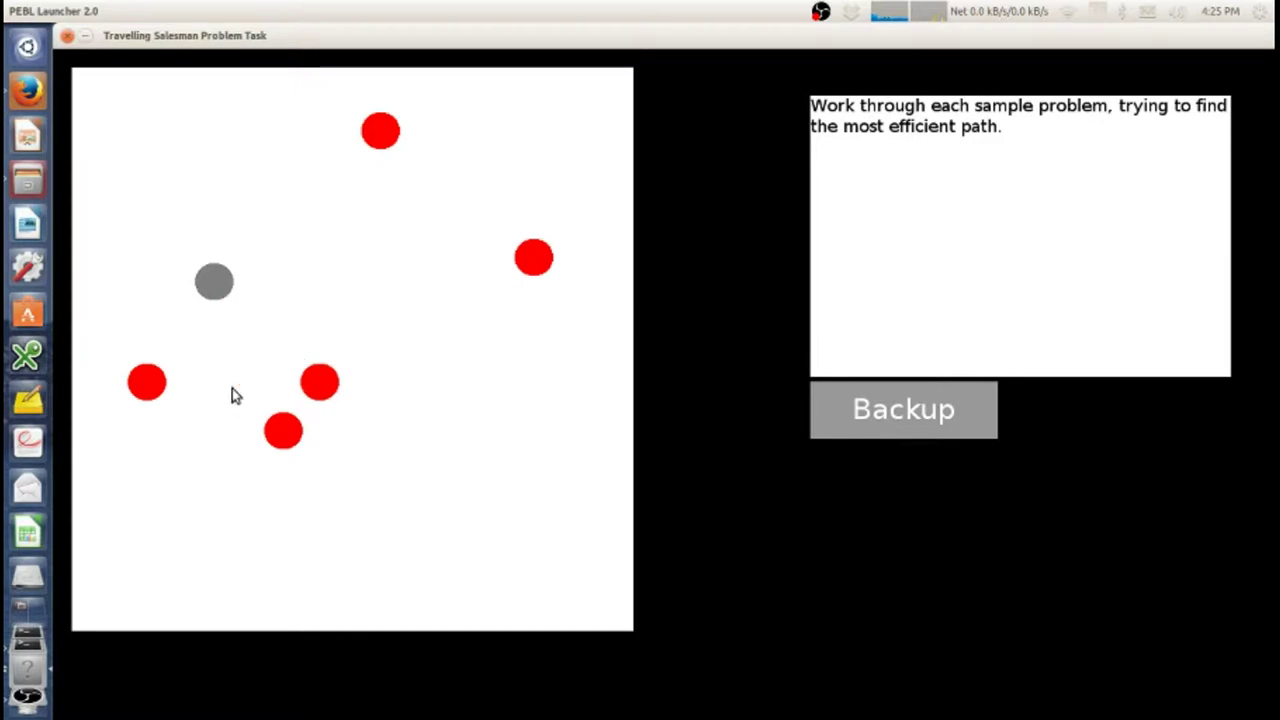
Rebuild the route from the far-left city for an optimal 1067.08, then continue.
click(150, 392)
click(283, 430)
click(317, 381)
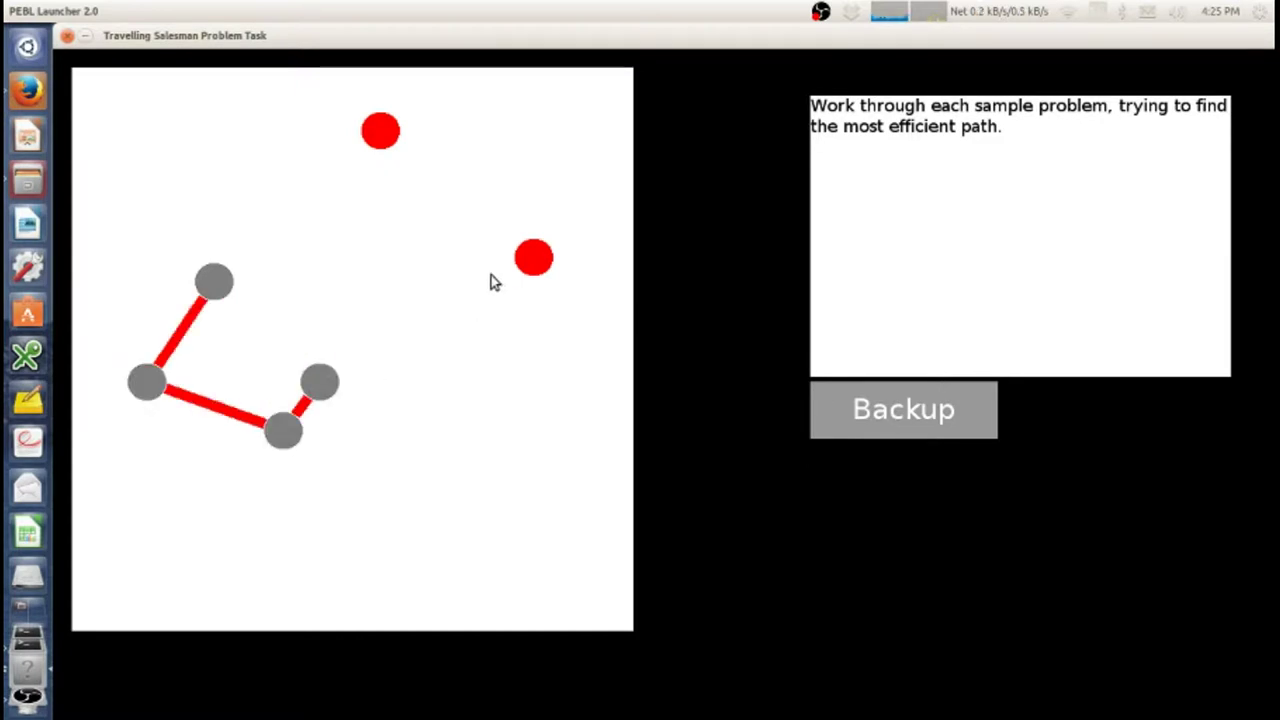
click(526, 254)
click(387, 137)
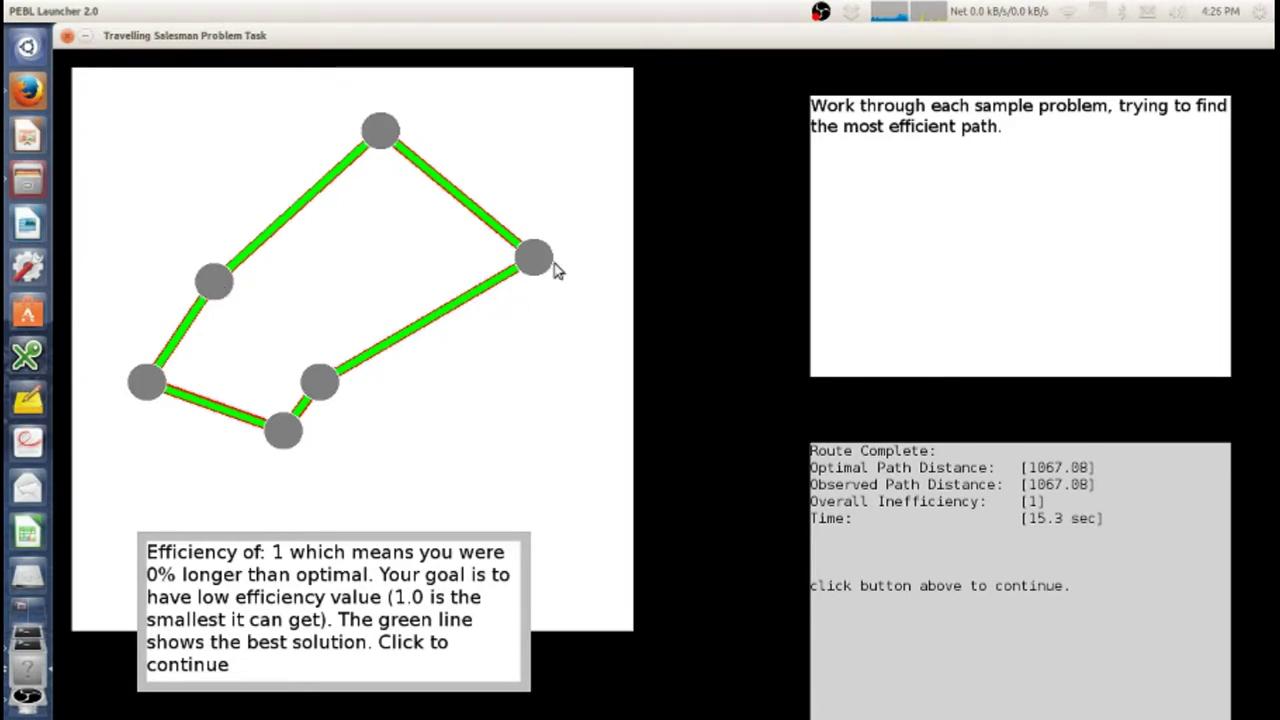
click(358, 633)
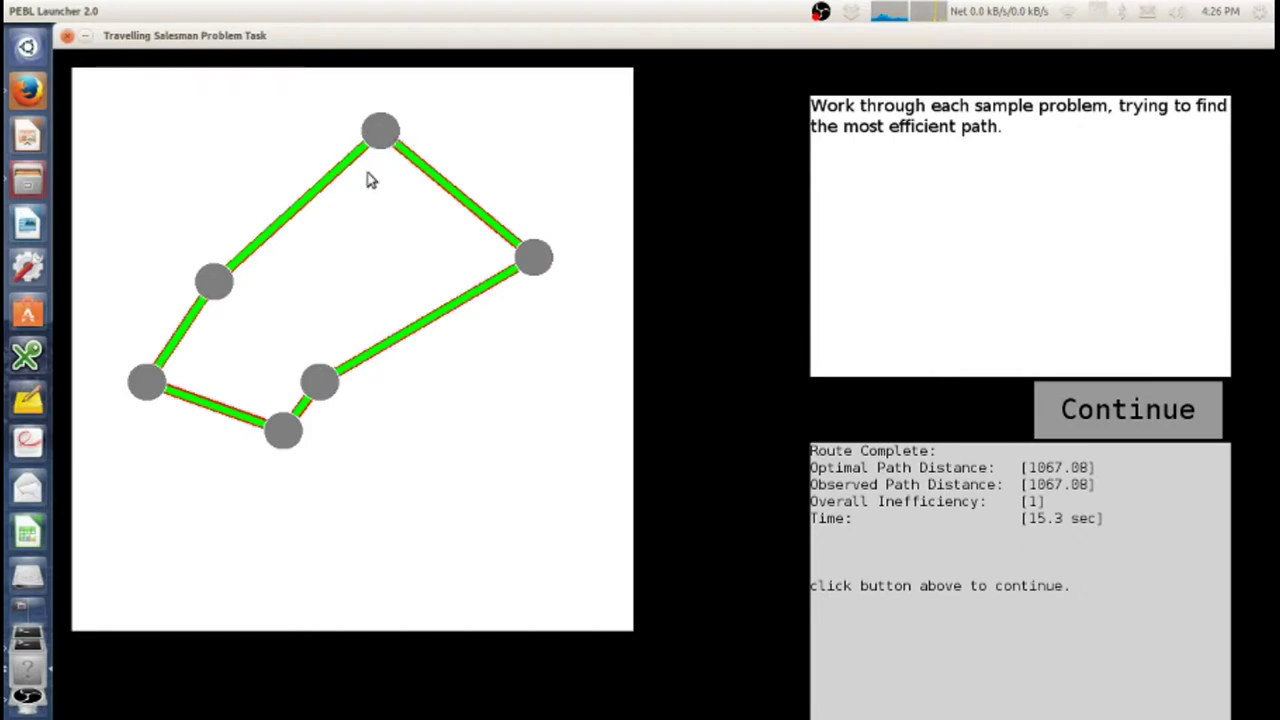
click(1133, 414)
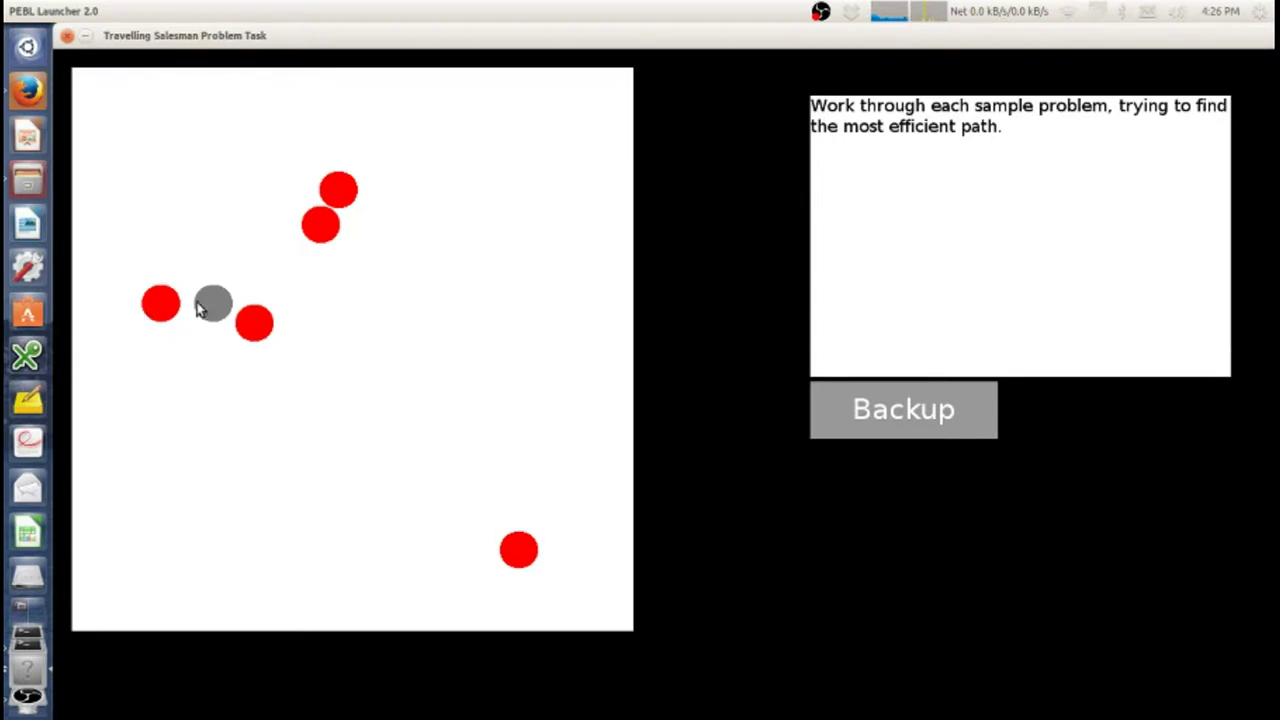
Visit the five cities for an optimal 1139.48 route in 8.8 s, then continue.
click(247, 337)
click(522, 553)
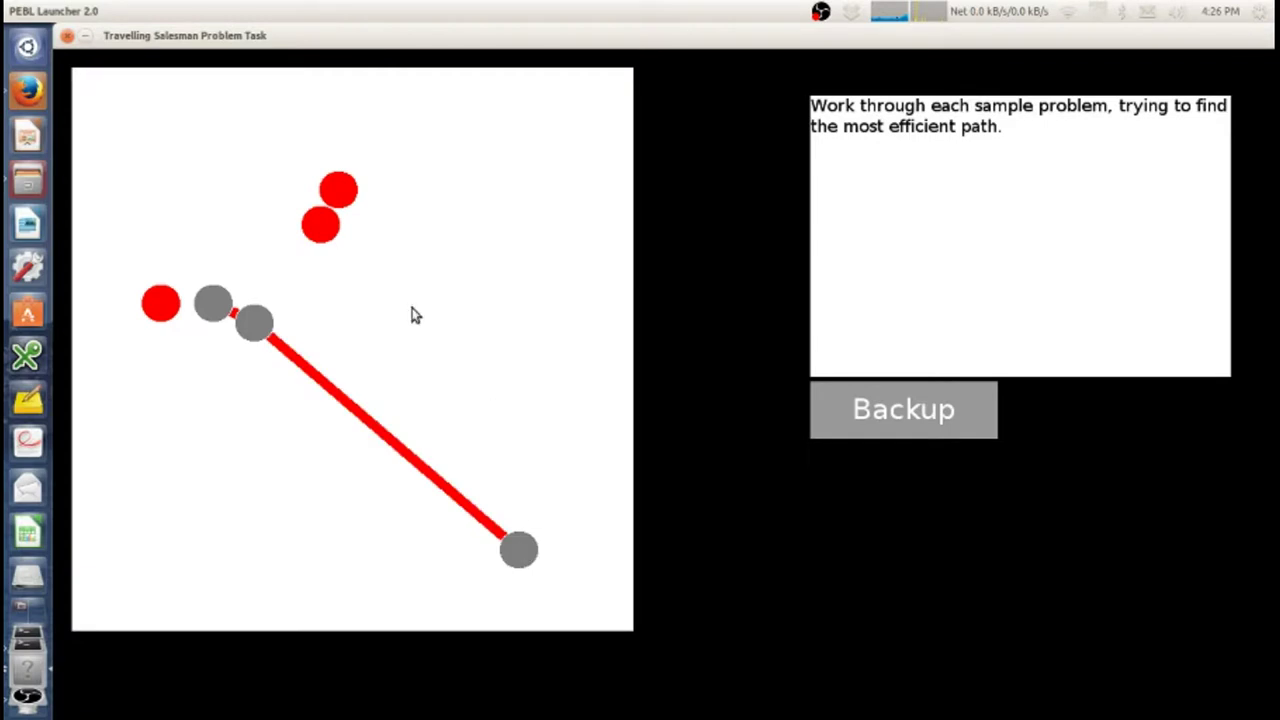
click(338, 192)
click(320, 228)
click(160, 304)
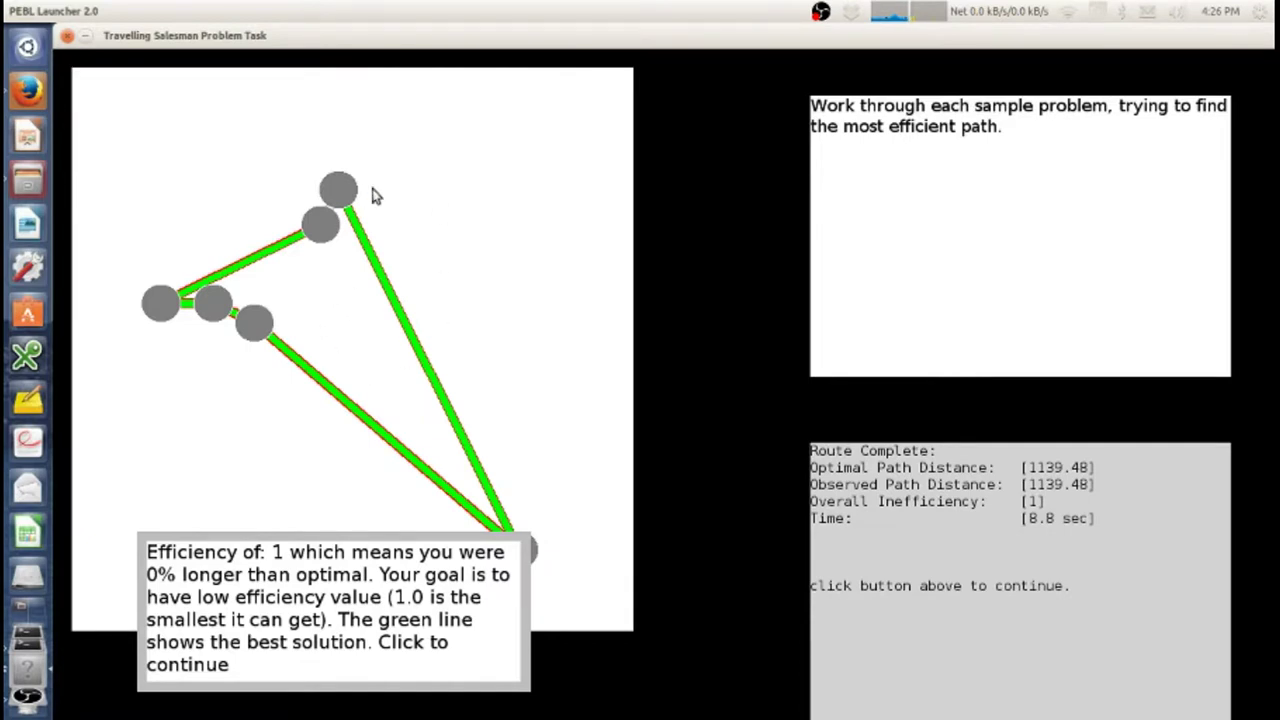
click(418, 625)
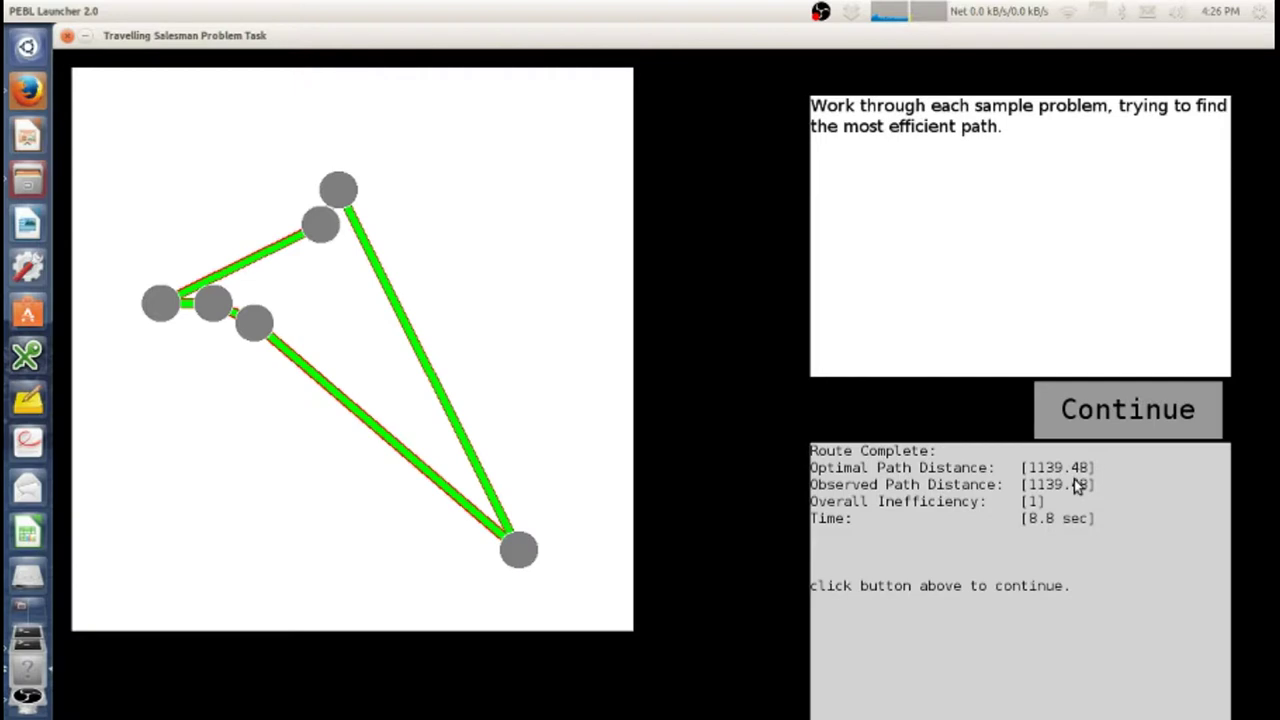
click(1118, 417)
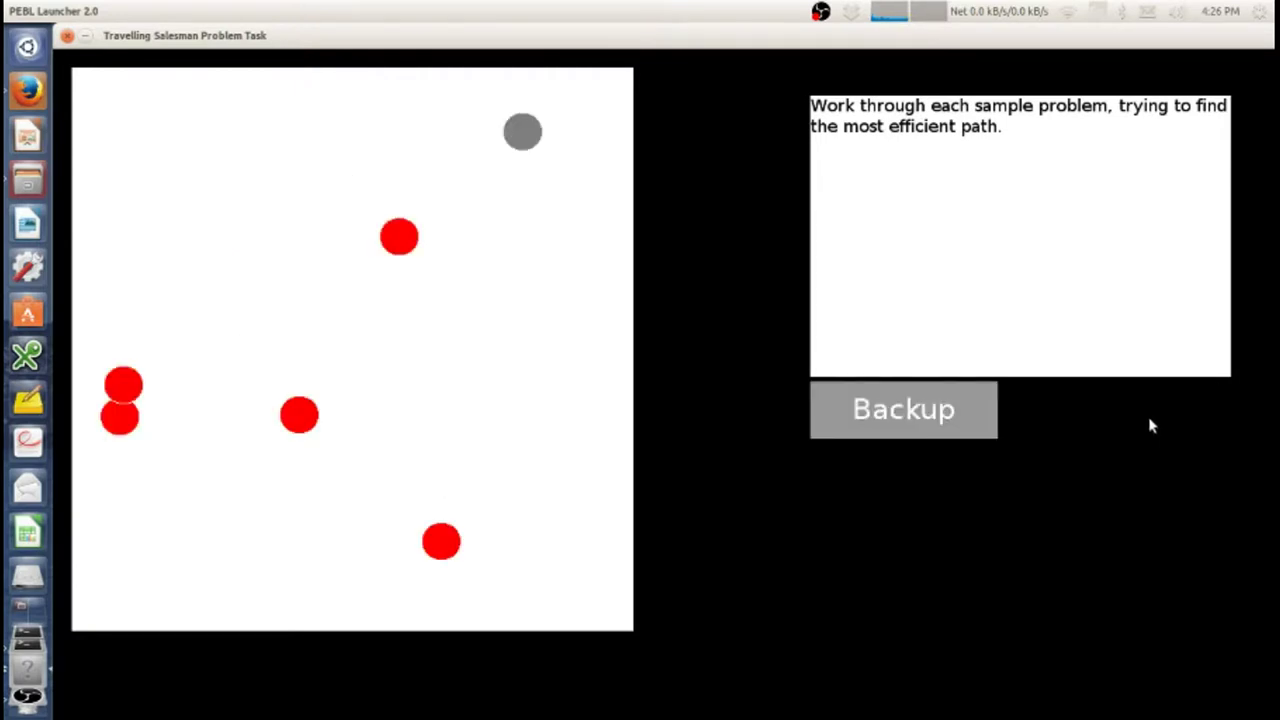
Complete the fourth practice route at 1430.95 (efficiency 1.03395) and continue past results.
click(395, 240)
click(303, 413)
click(128, 393)
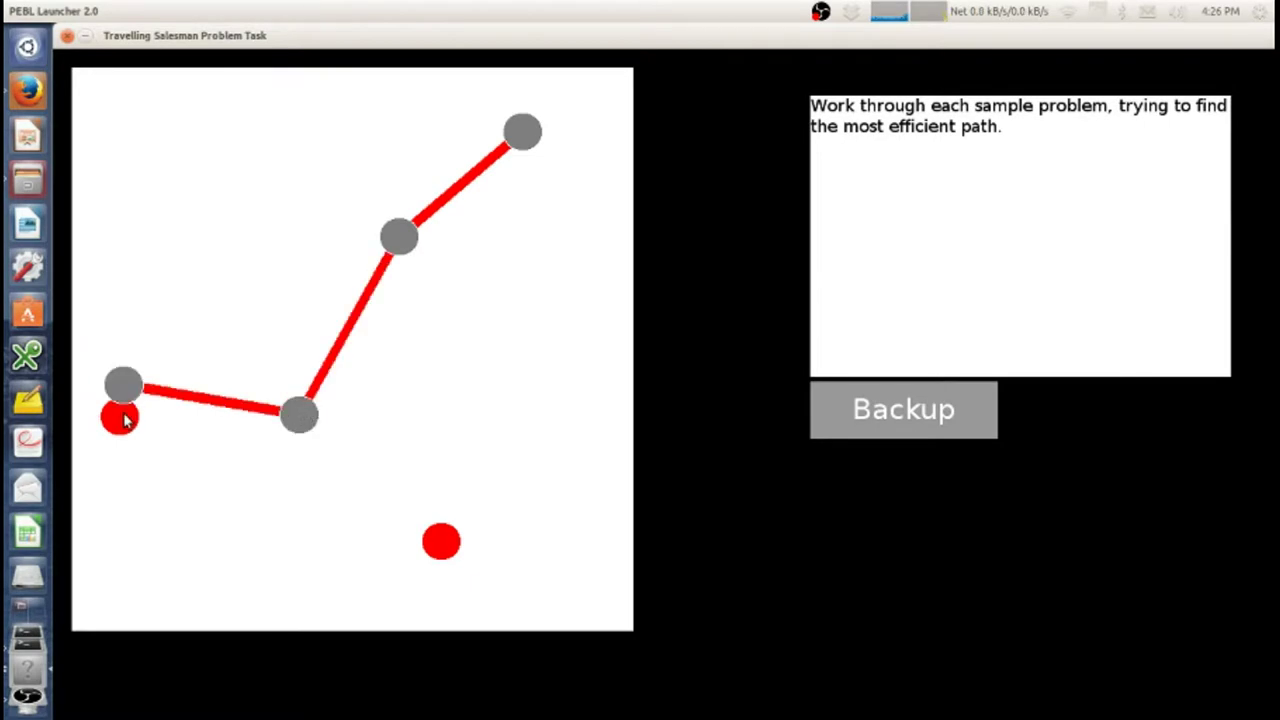
click(124, 420)
click(445, 548)
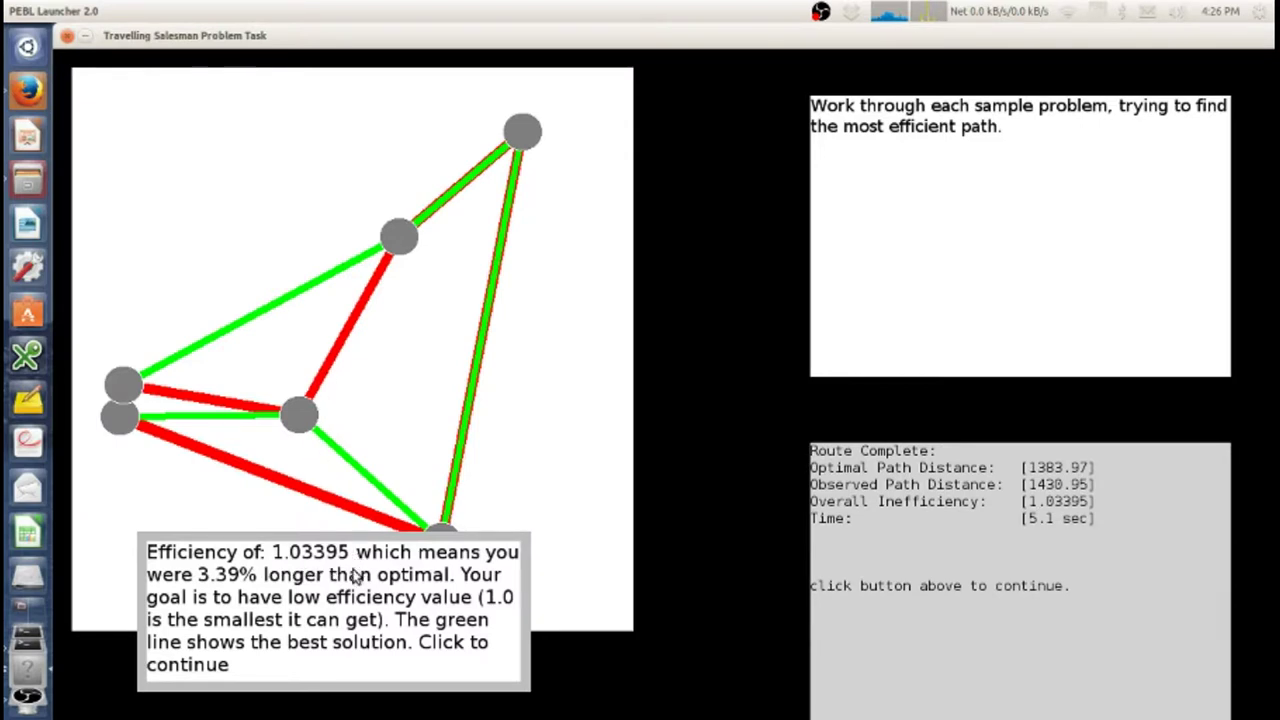
click(397, 620)
click(1112, 404)
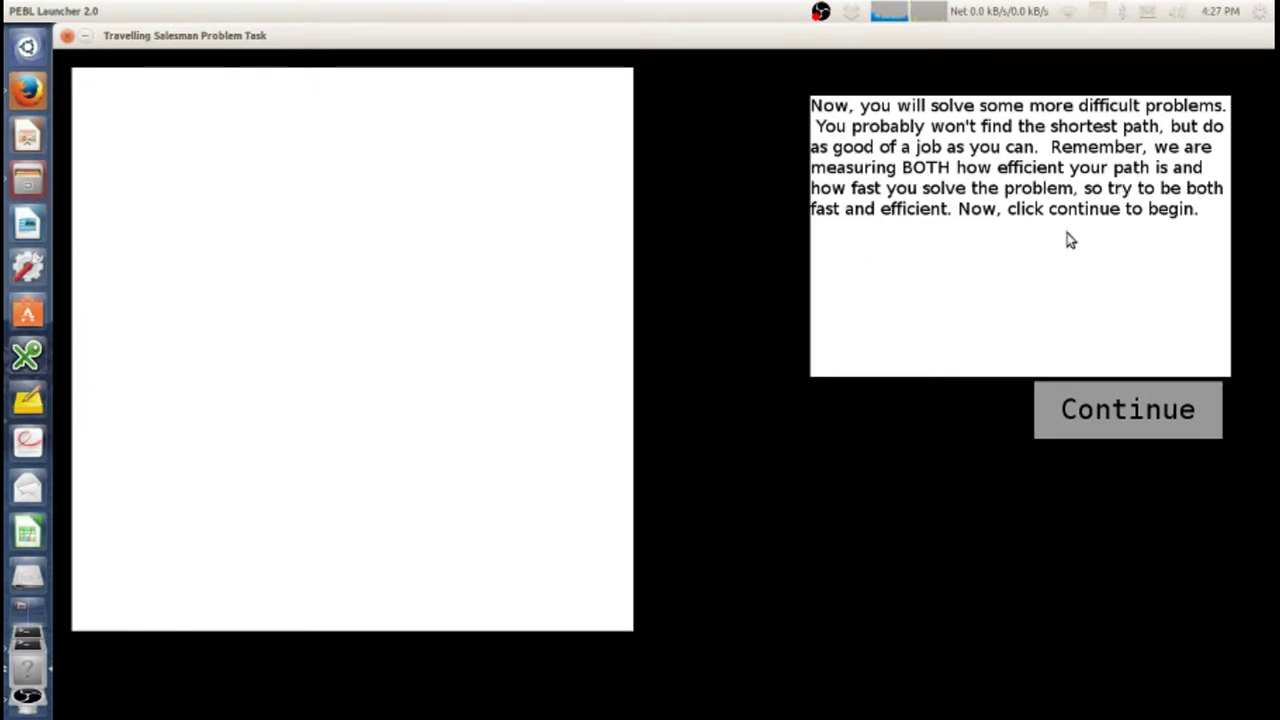
Solve the first ten-city problem at 1573.78 versus optimal 1558.79, then continue.
click(1147, 418)
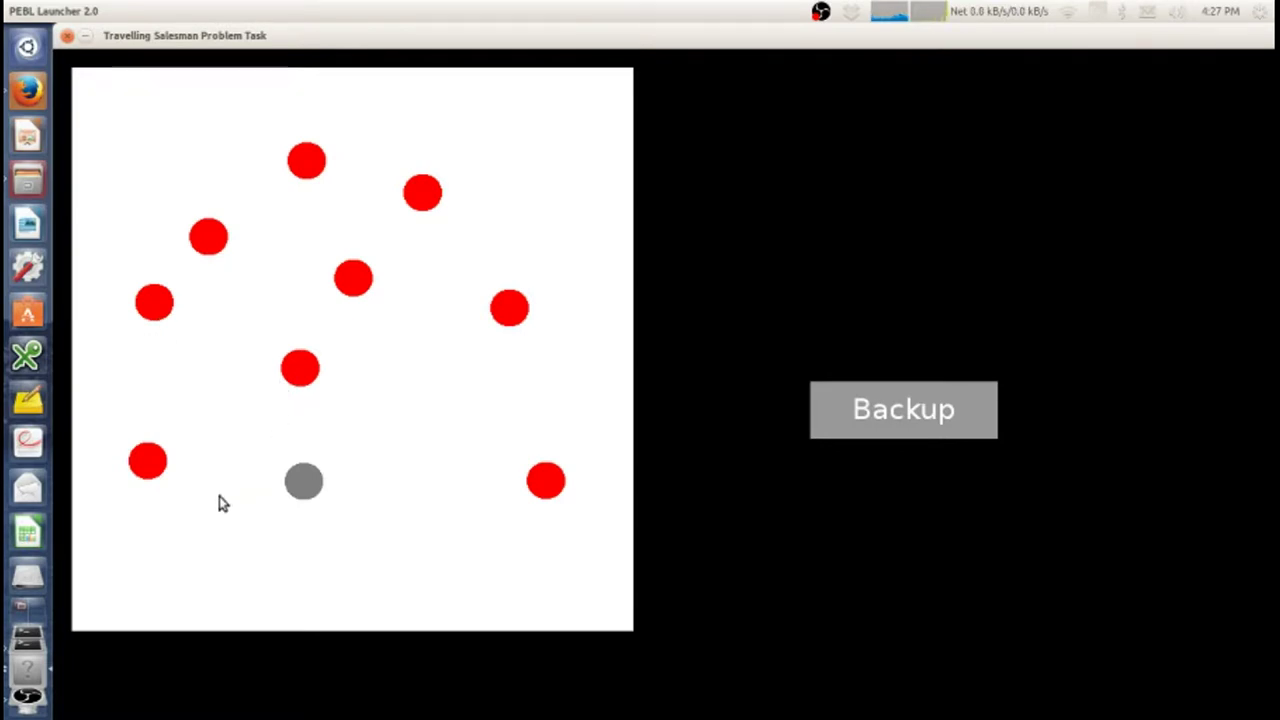
click(152, 462)
click(163, 304)
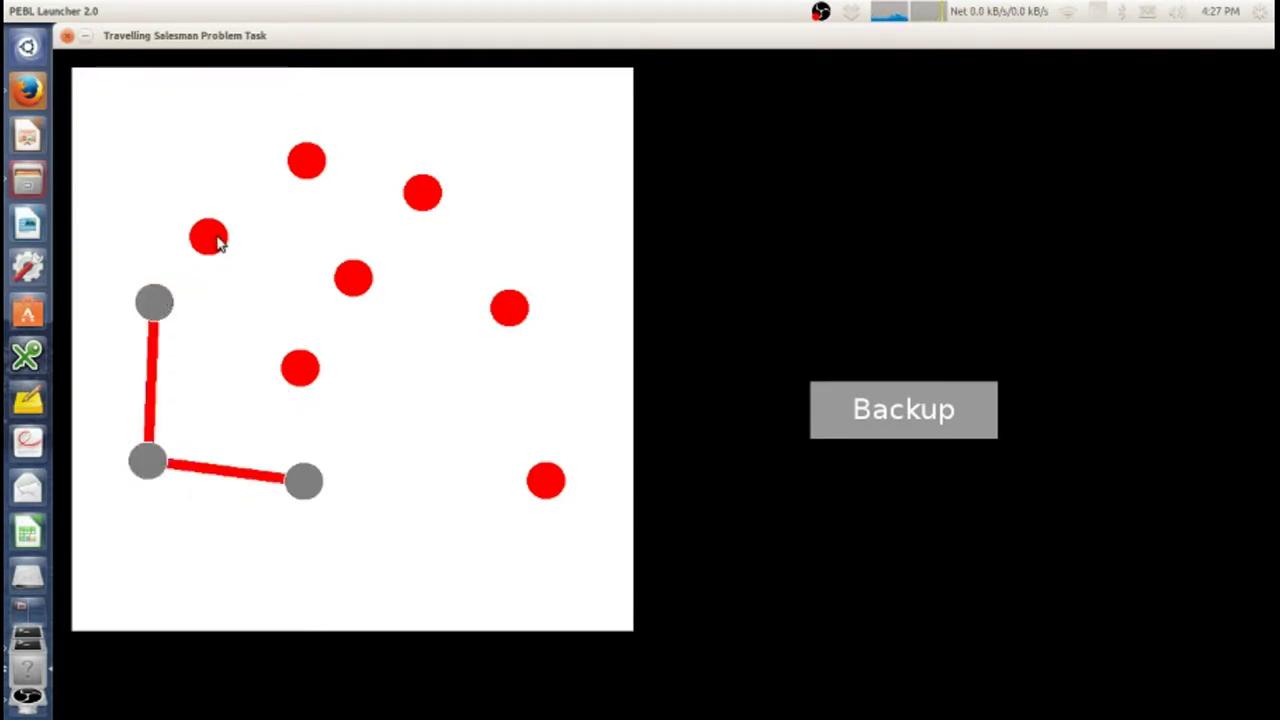
click(218, 242)
click(306, 369)
click(352, 279)
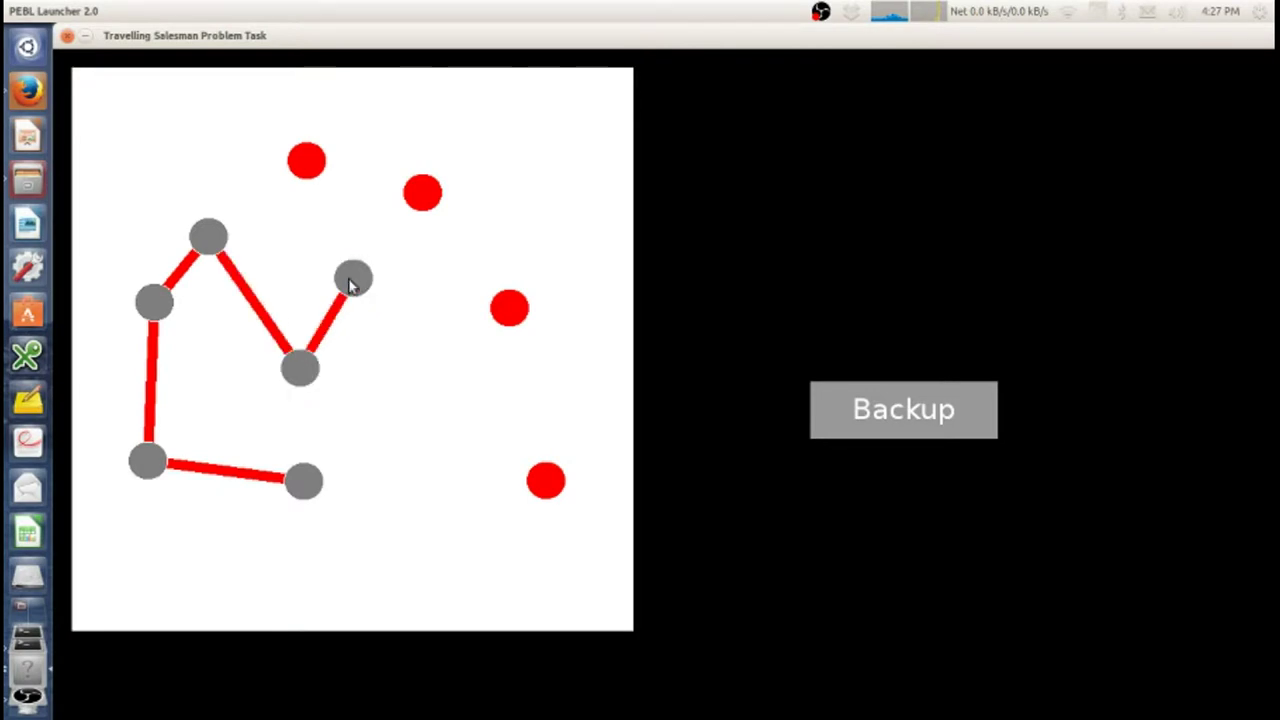
click(309, 168)
click(430, 196)
click(510, 312)
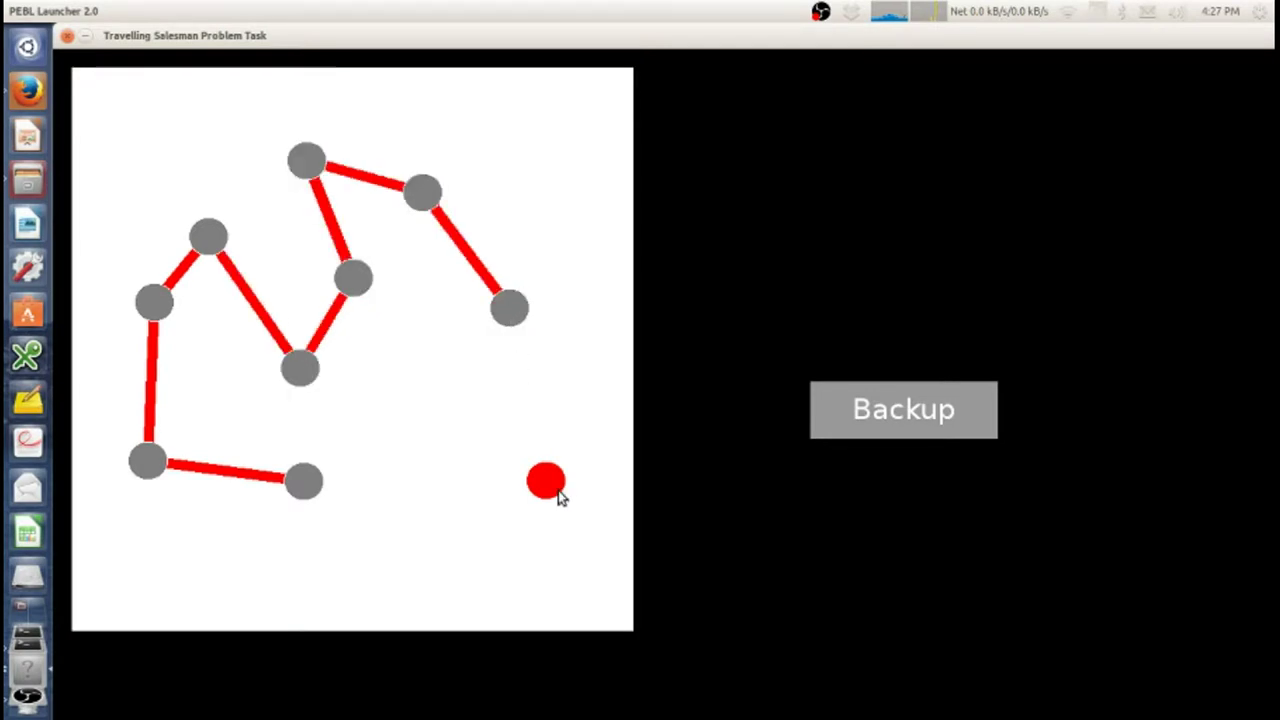
click(556, 488)
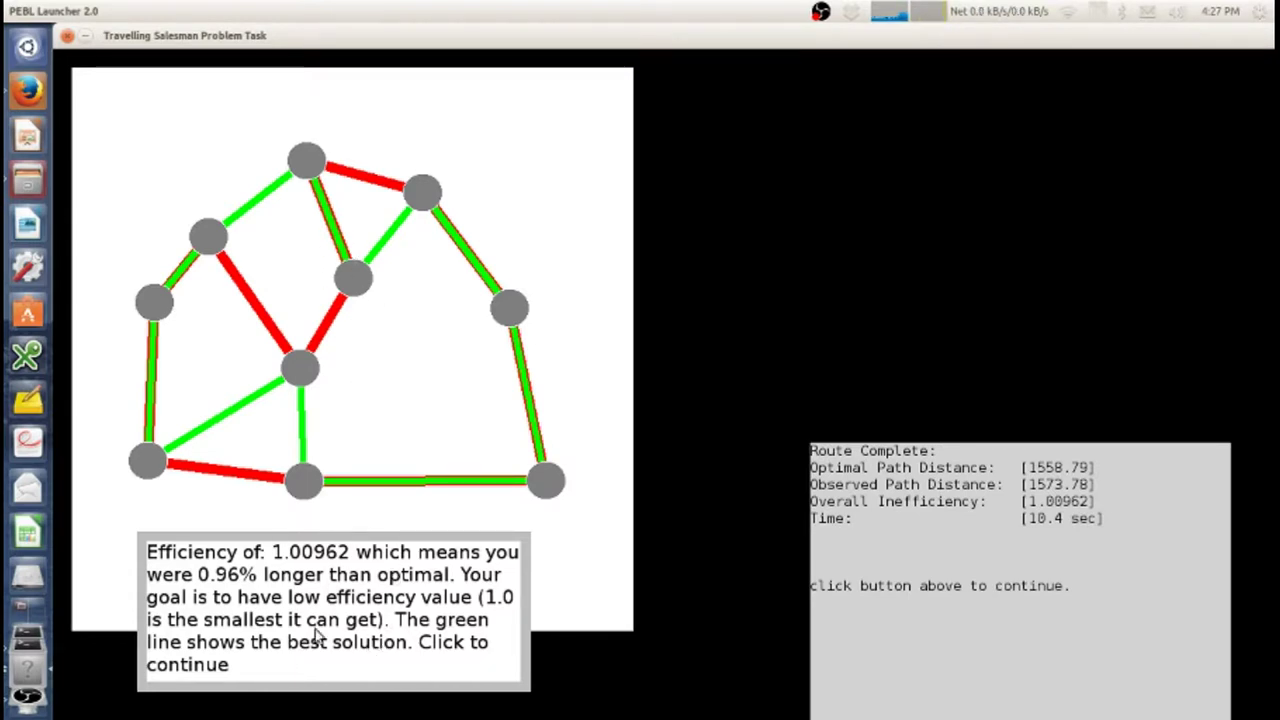
click(326, 622)
click(1090, 426)
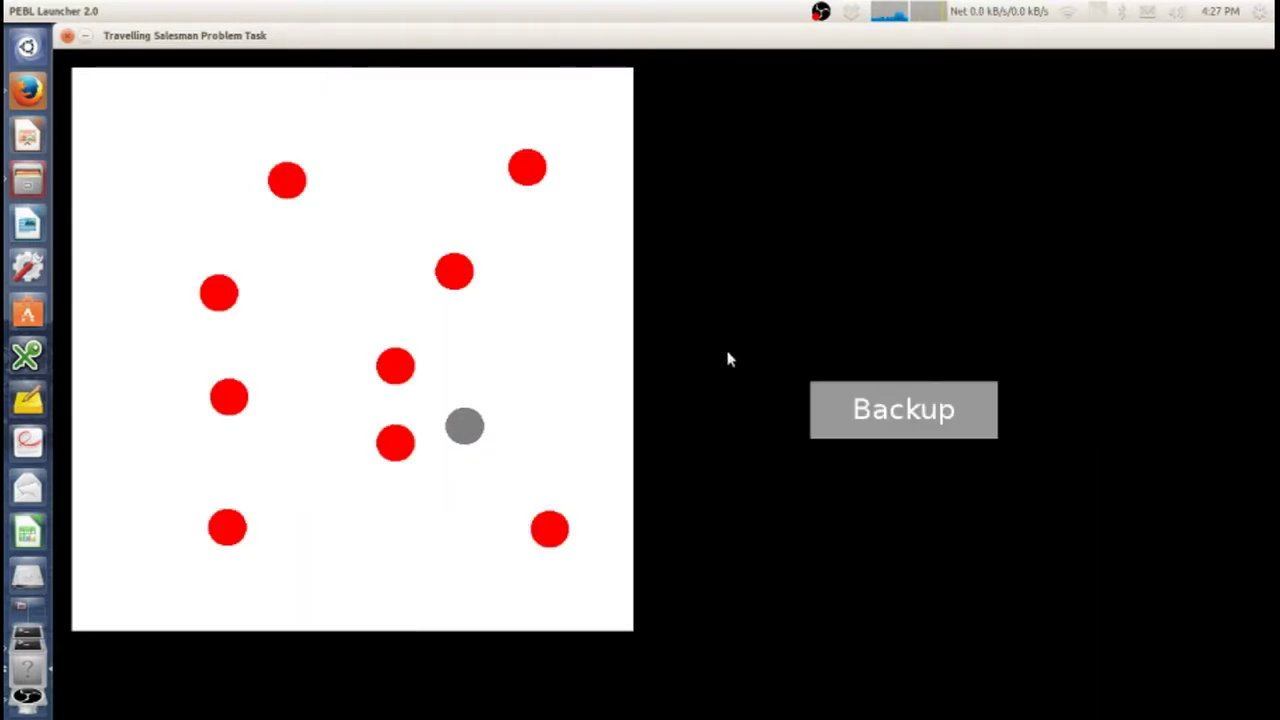
Complete a nine-city route optimally, then dismiss the feedback and continue.
click(549, 528)
click(400, 446)
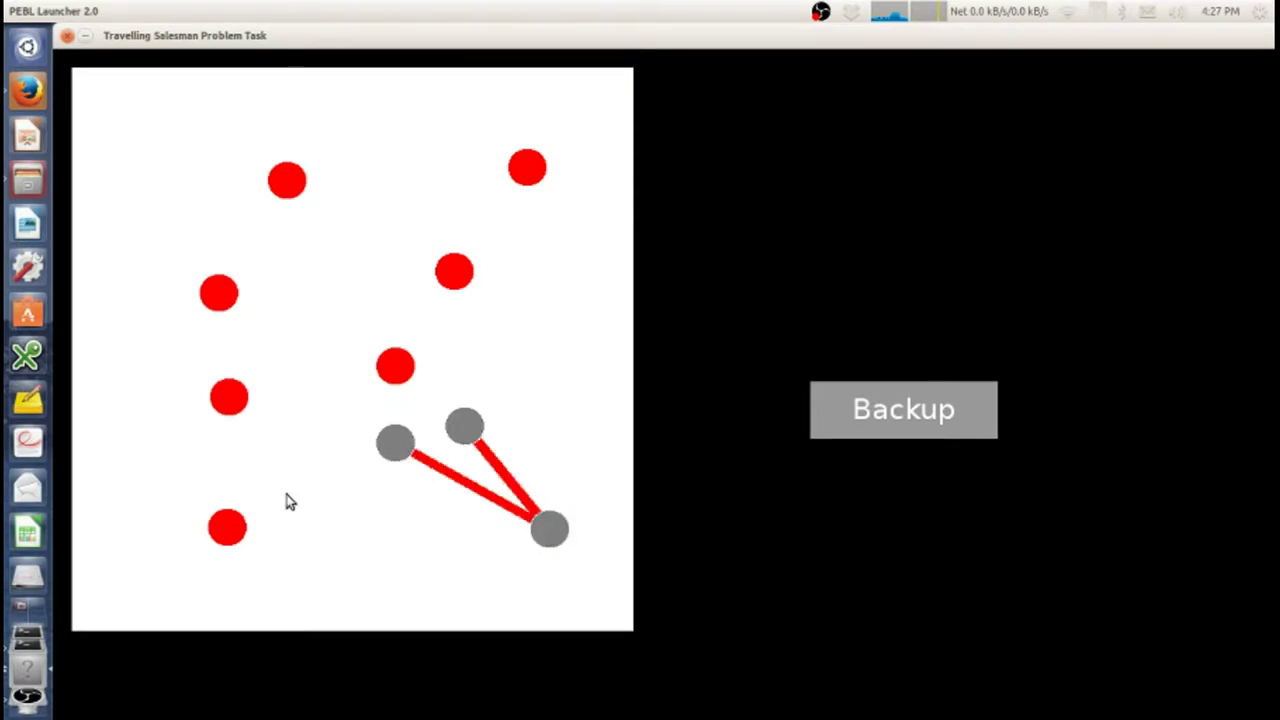
click(227, 524)
click(229, 396)
click(219, 293)
click(289, 183)
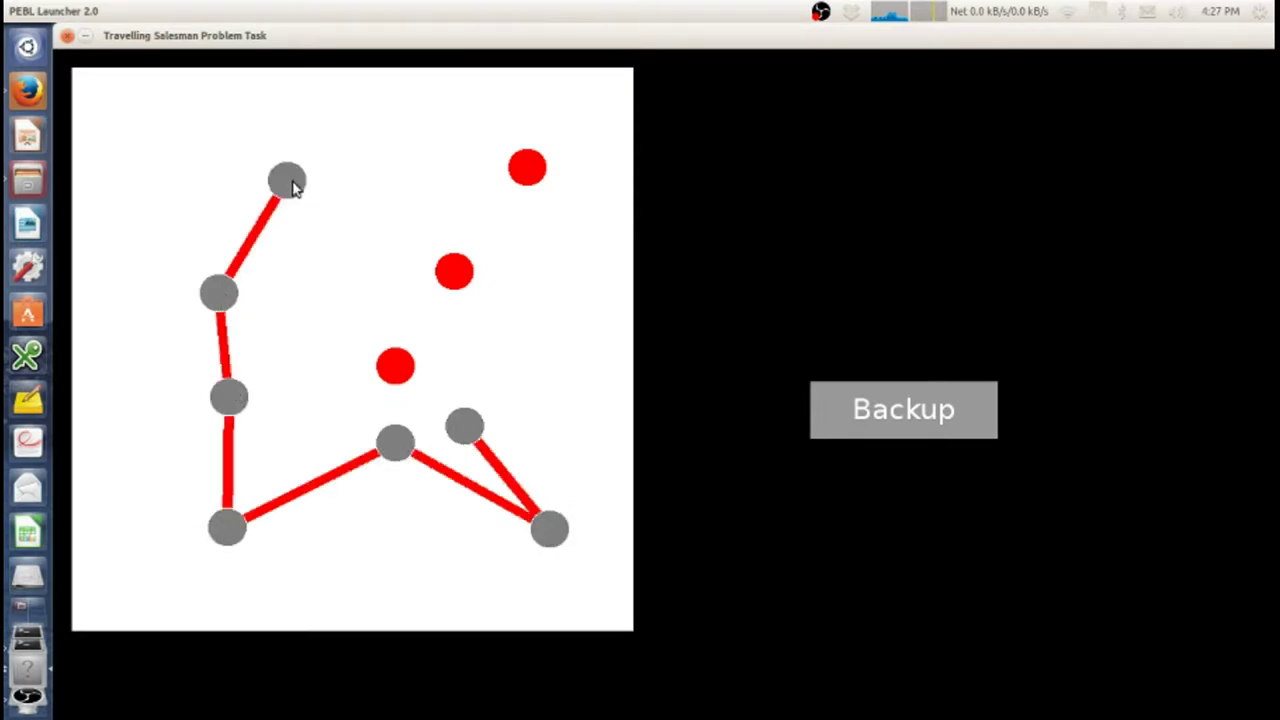
click(520, 166)
click(447, 279)
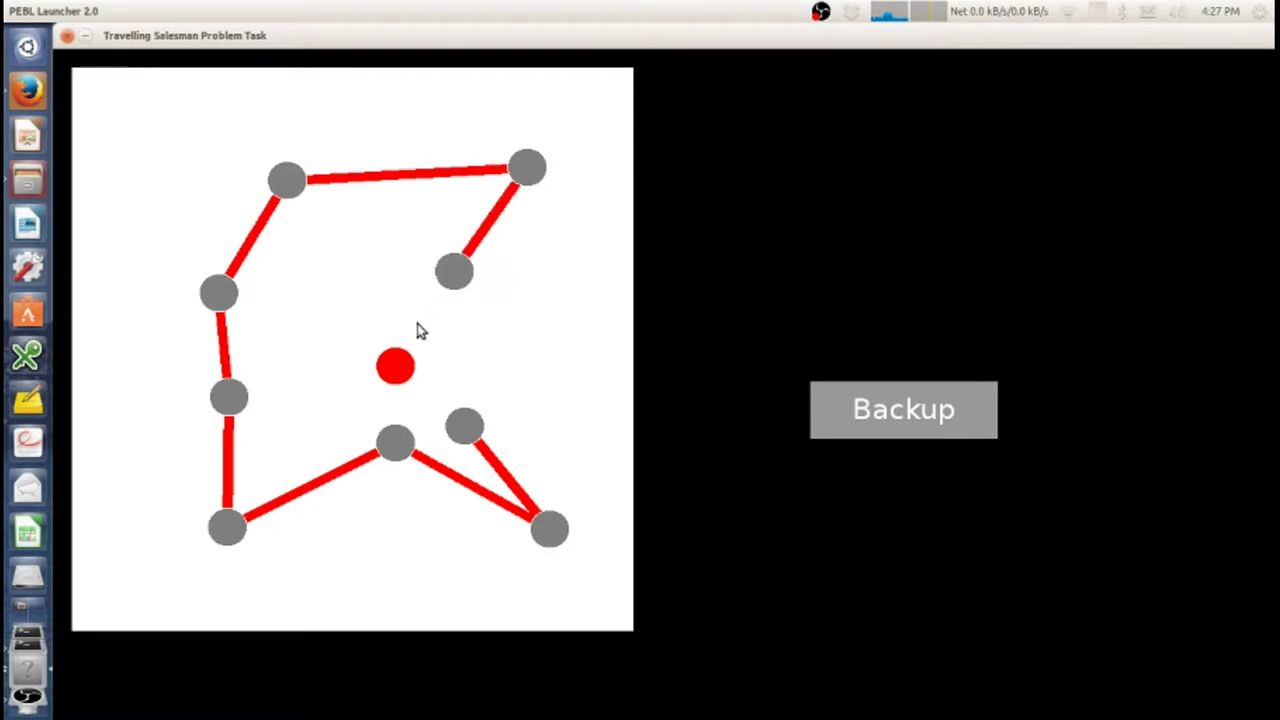
click(397, 366)
click(414, 614)
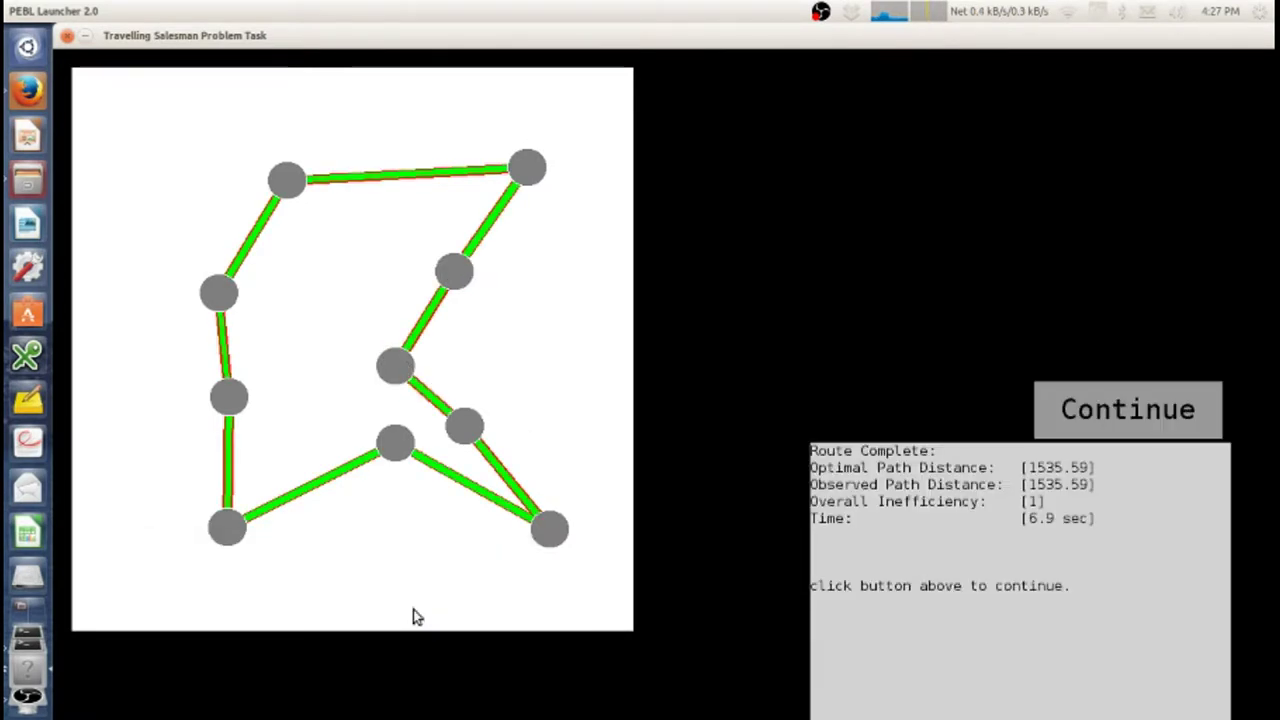
click(1126, 430)
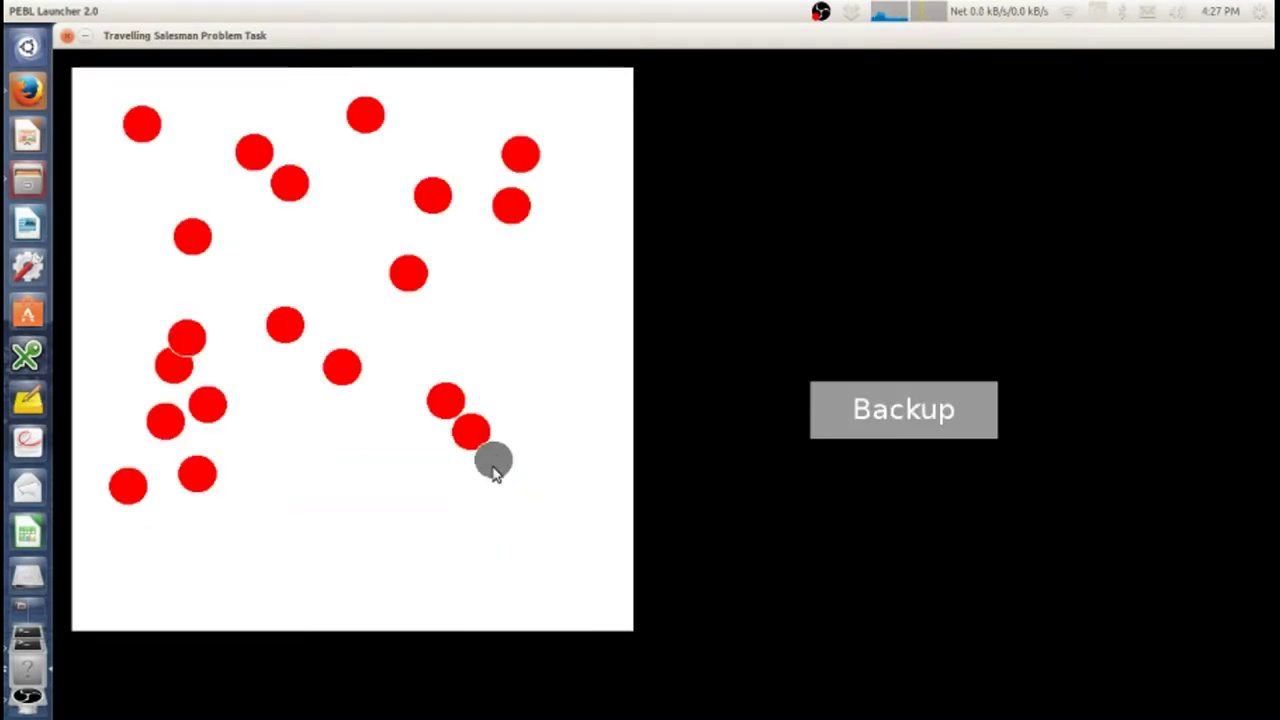
Finish the larger route at 1858.73 against optimal 1851.13, then continue to the ten-city trial.
click(472, 435)
click(445, 400)
click(342, 367)
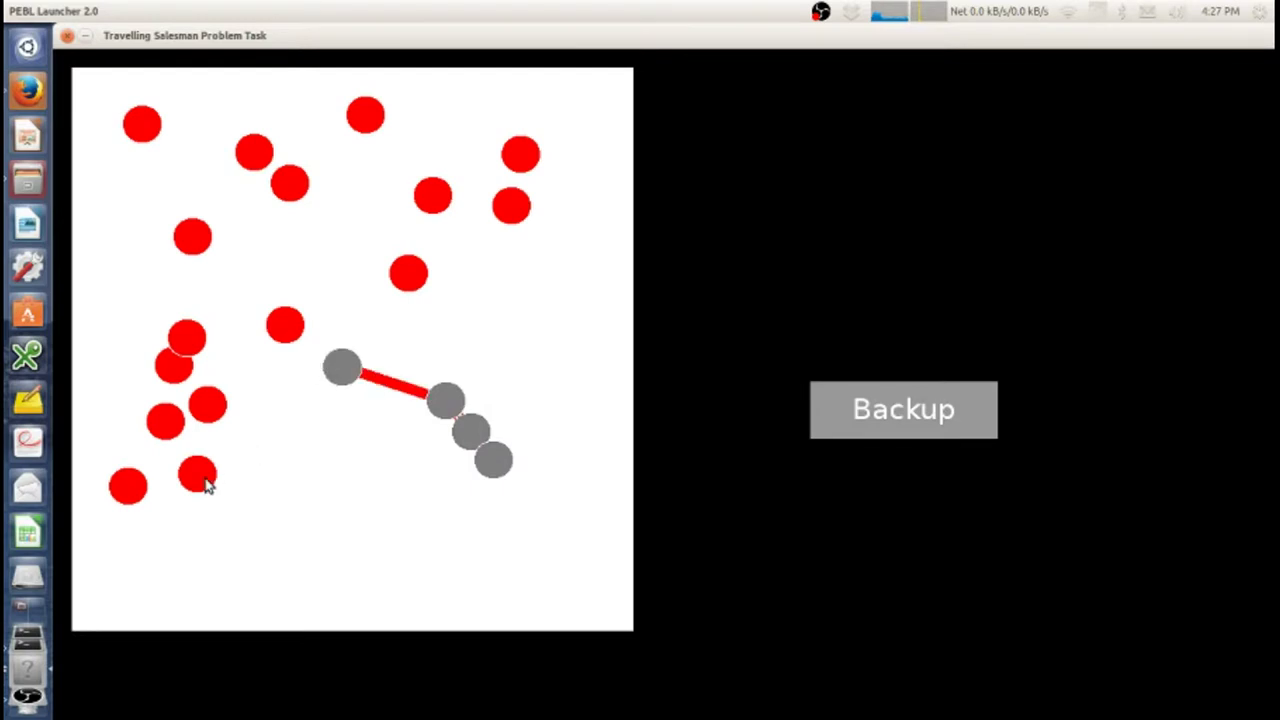
click(285, 328)
click(207, 405)
click(197, 474)
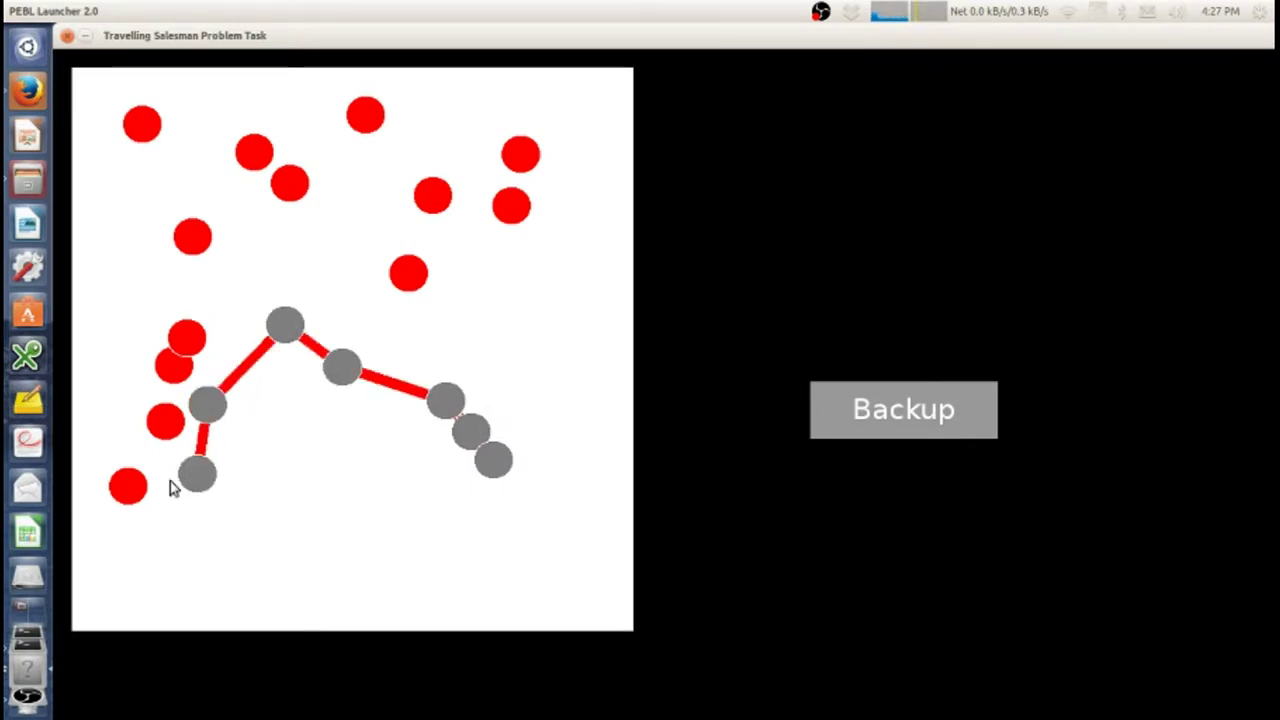
click(130, 483)
click(165, 420)
click(174, 366)
click(187, 337)
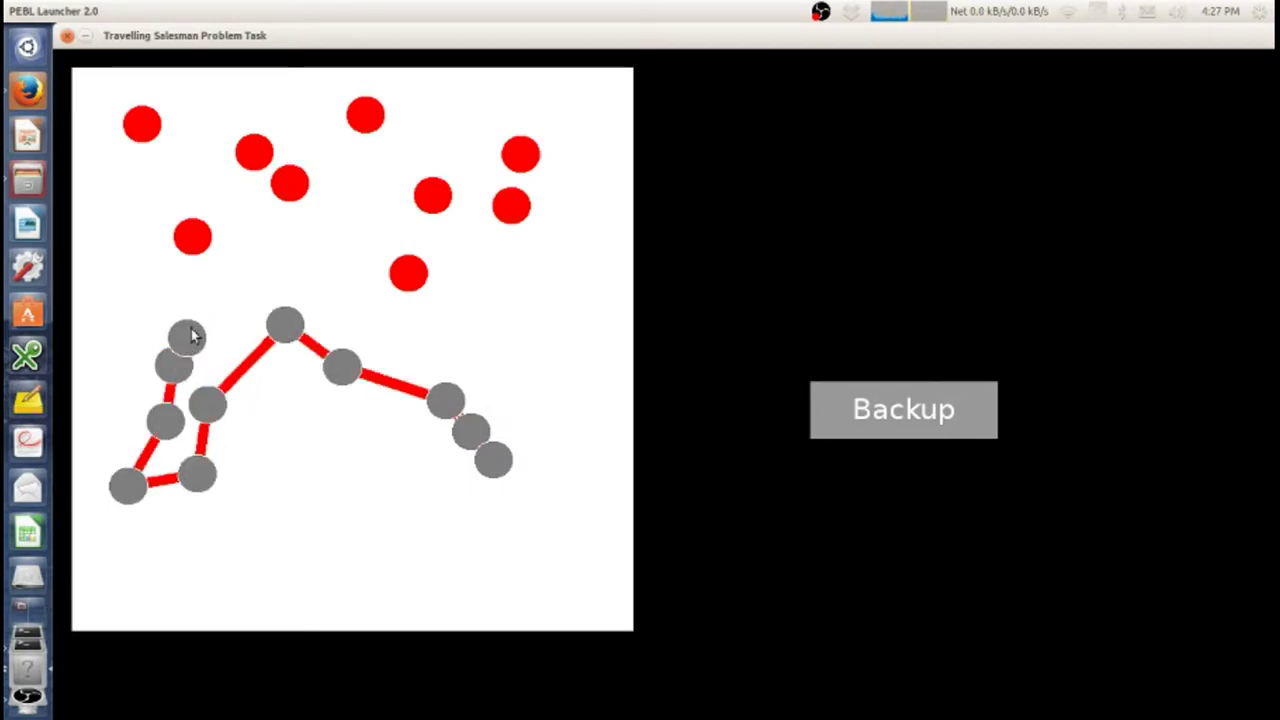
click(192, 237)
click(145, 125)
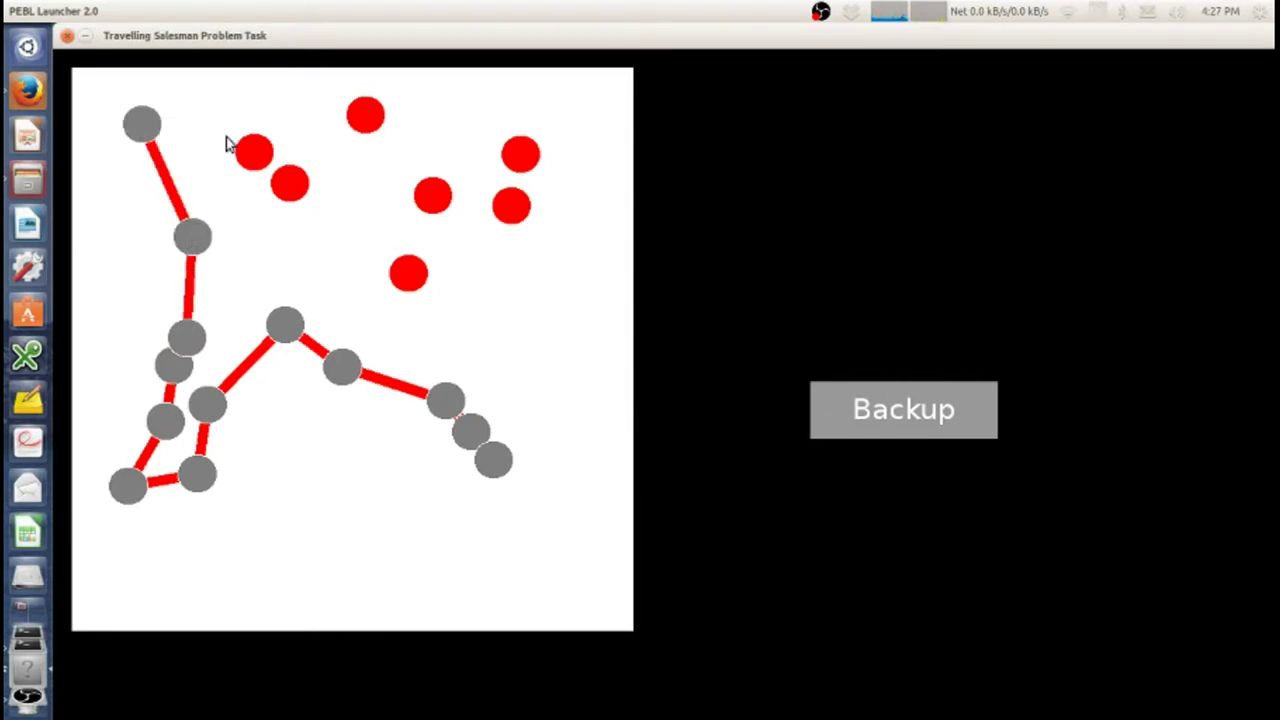
click(254, 152)
click(289, 183)
click(363, 118)
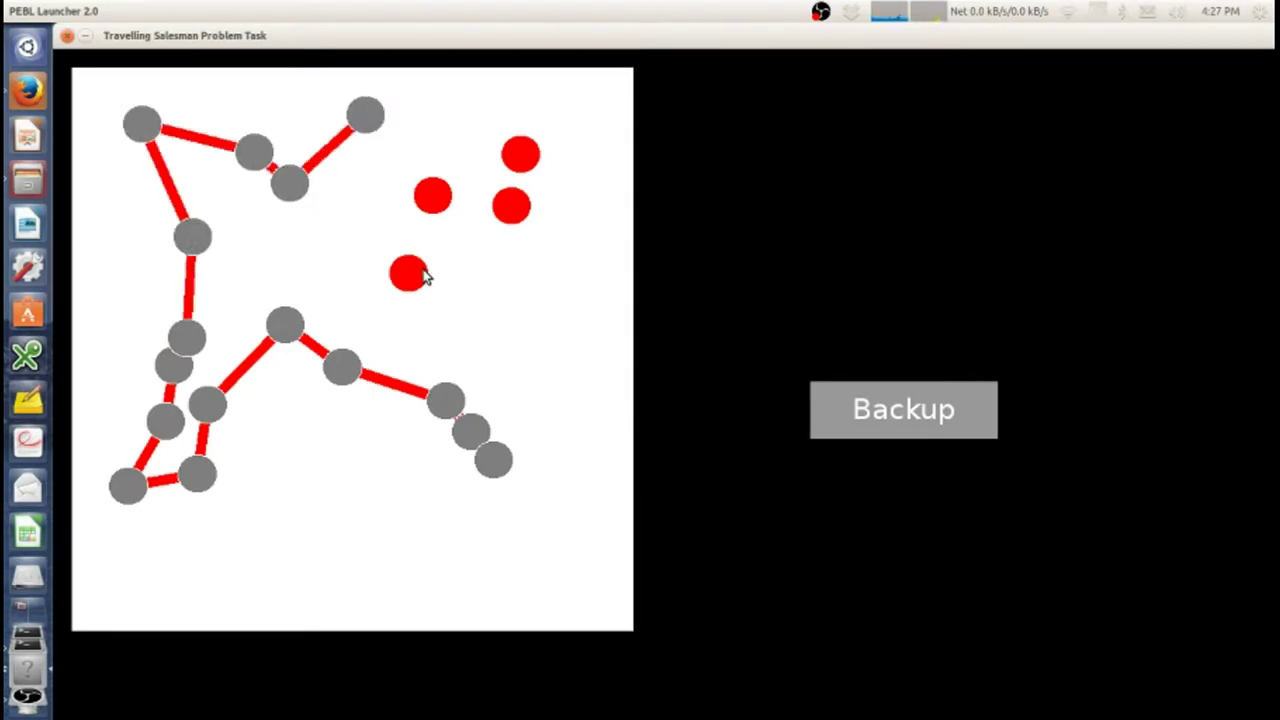
click(440, 195)
click(520, 162)
click(511, 206)
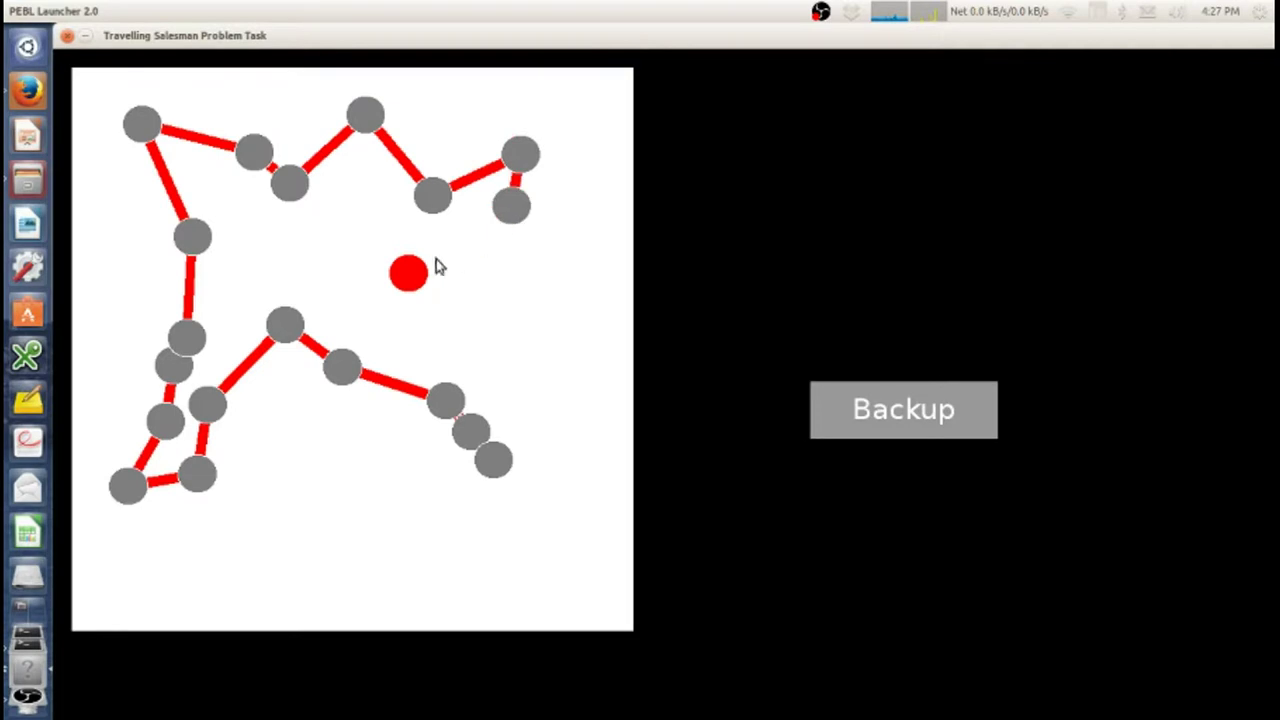
click(408, 274)
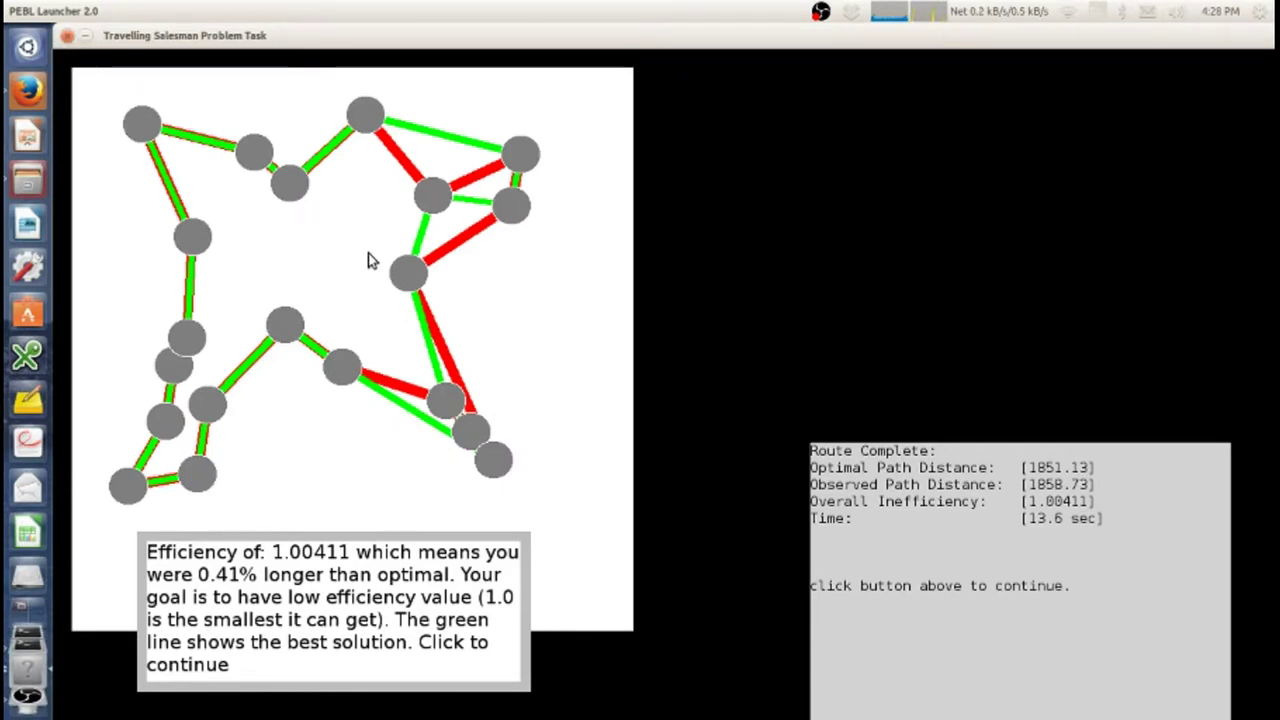
click(373, 622)
click(1094, 408)
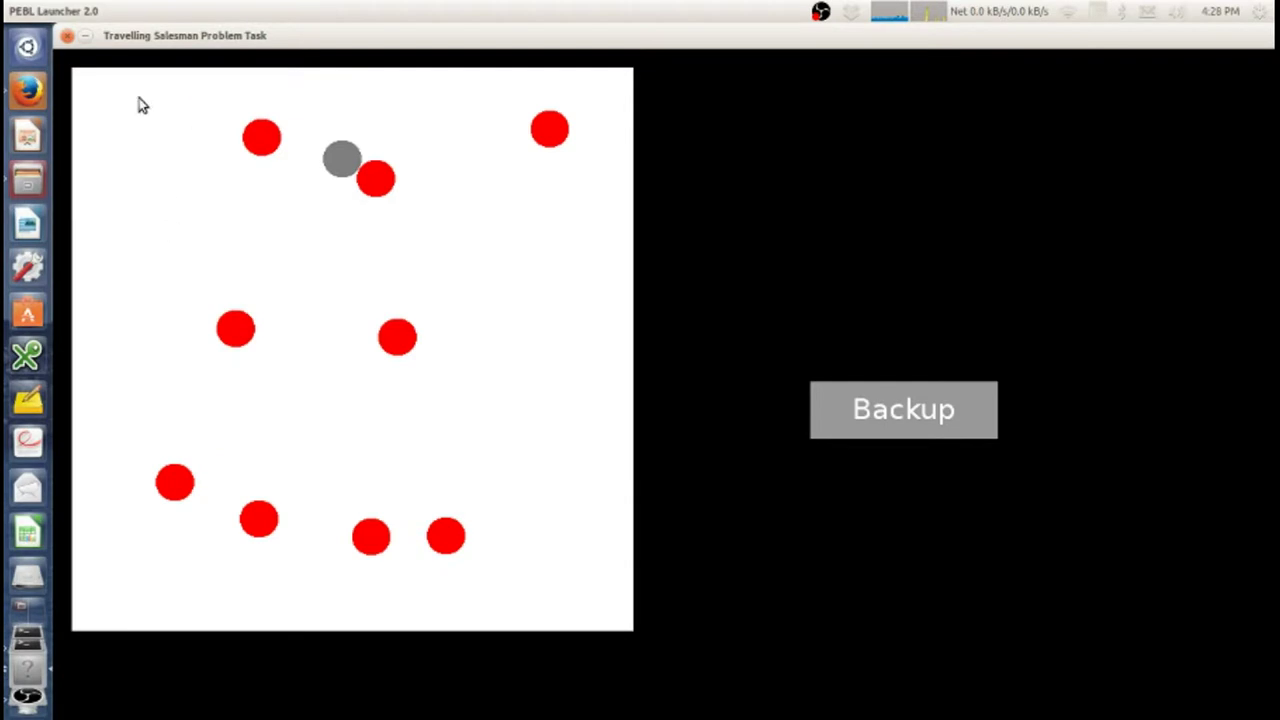
Close the TSP task window and open the tours folder in the launcher's file listing.
mouse_move(147, 38)
mouse_down()
mouse_move(228, 74)
mouse_move(285, 136)
mouse_up()
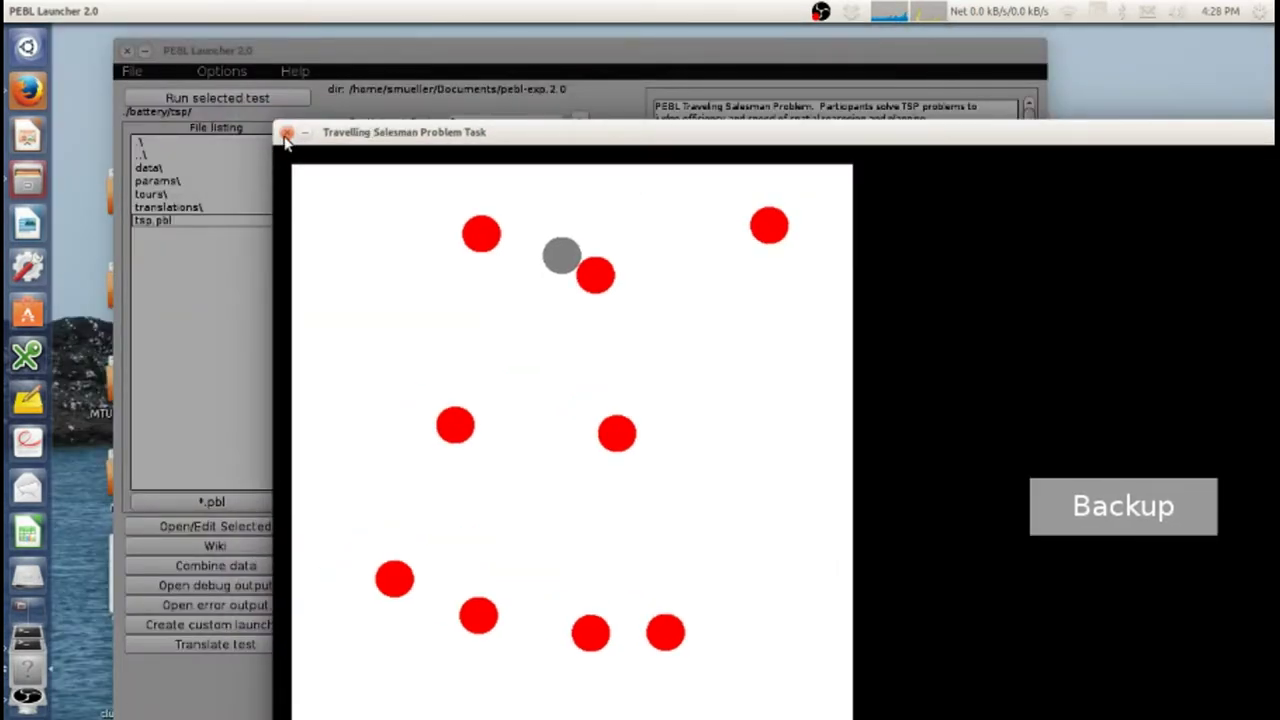
click(286, 133)
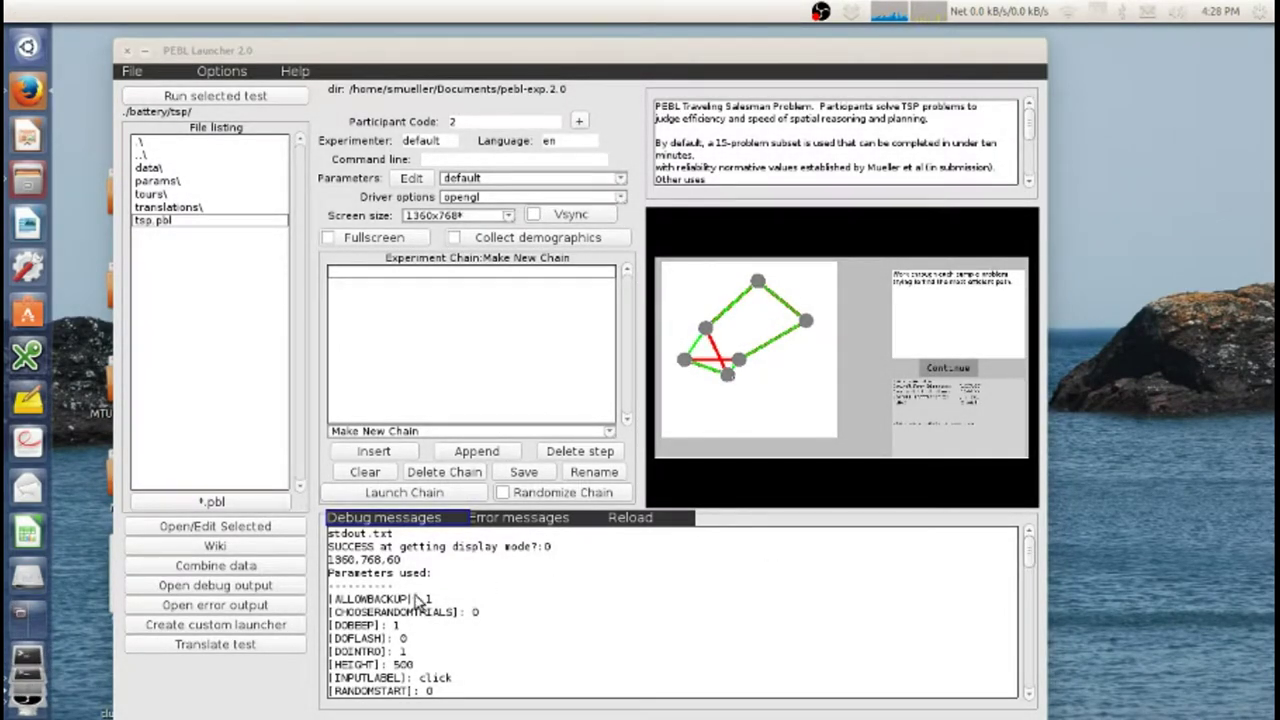
click(150, 198)
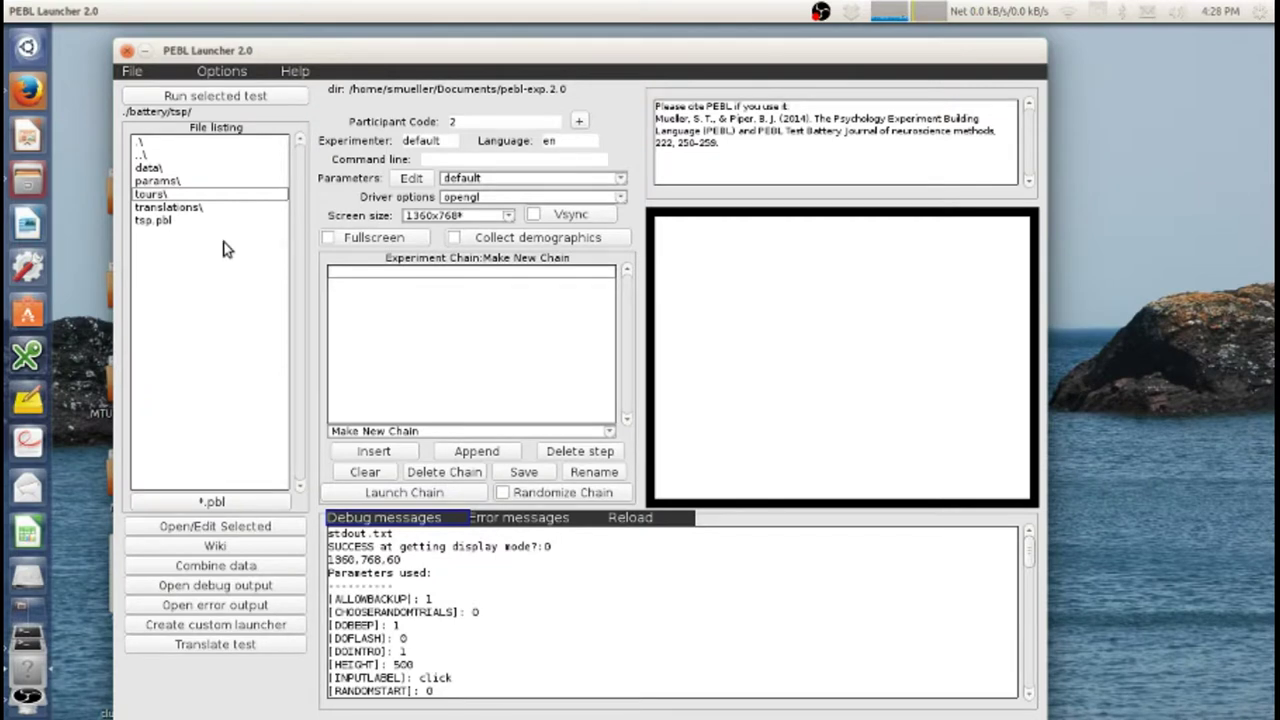
double_click(153, 193)
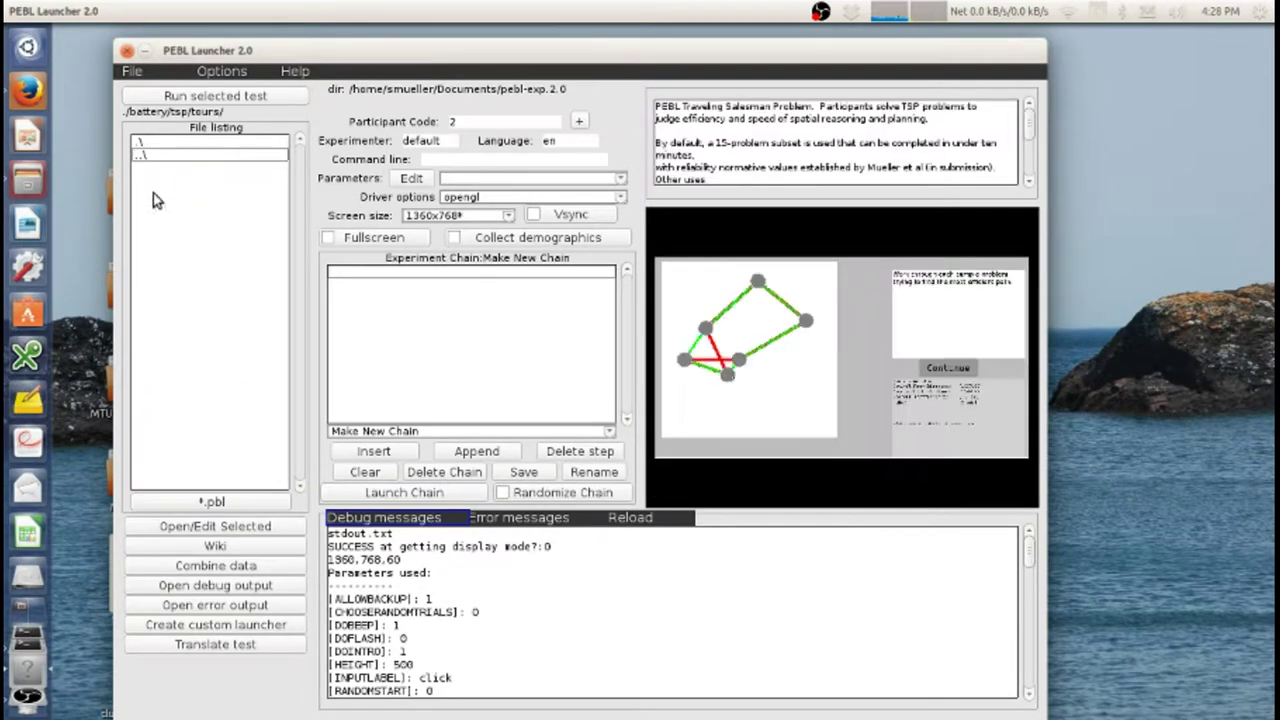
click(205, 142)
Browse the tours folder in Files and open example20-01.txt in a text editor.
click(211, 529)
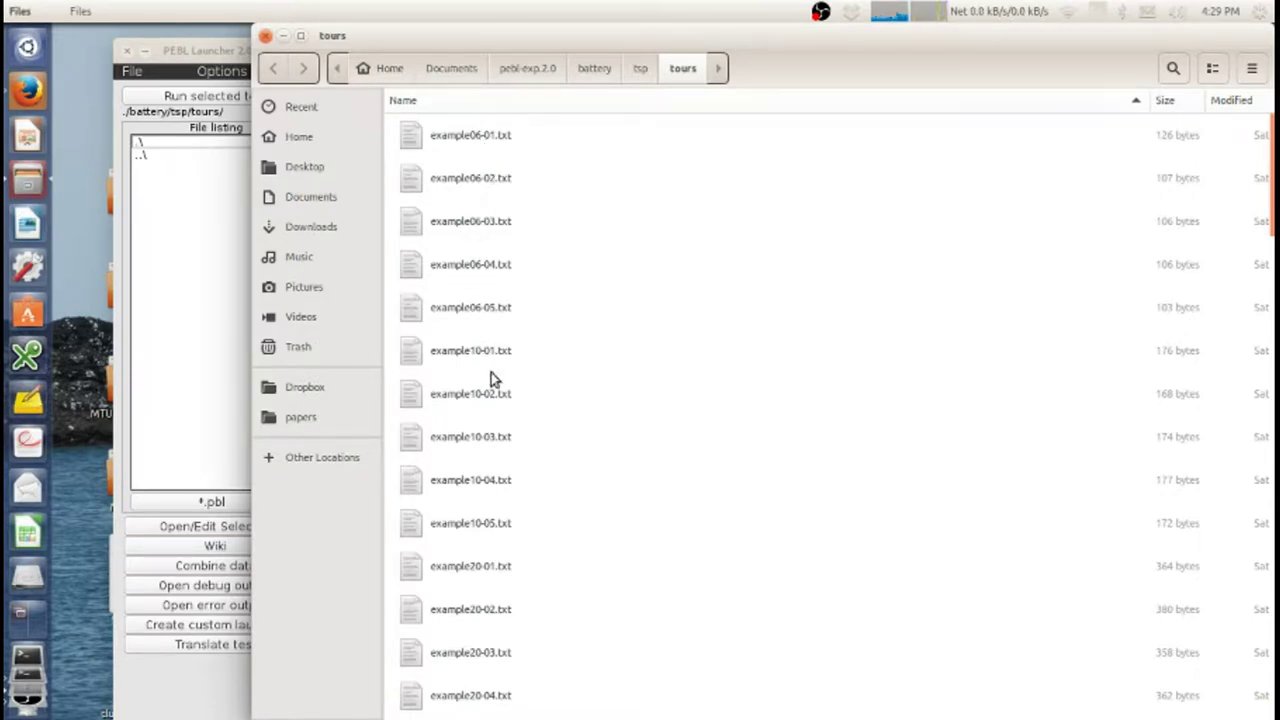
scroll(491, 372, down, 5)
scroll(491, 372, down, 5)
scroll(491, 372, up, 5)
scroll(491, 372, up, 3)
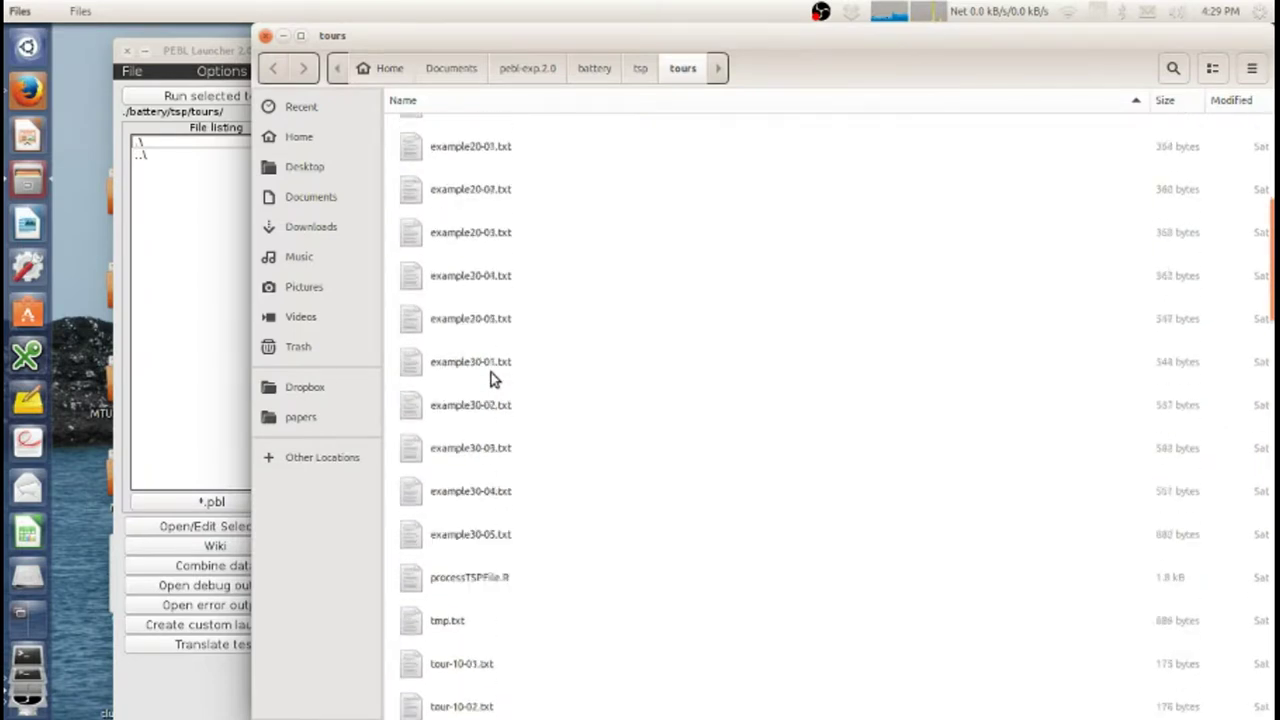
scroll(482, 193, up, 2)
double_click(481, 220)
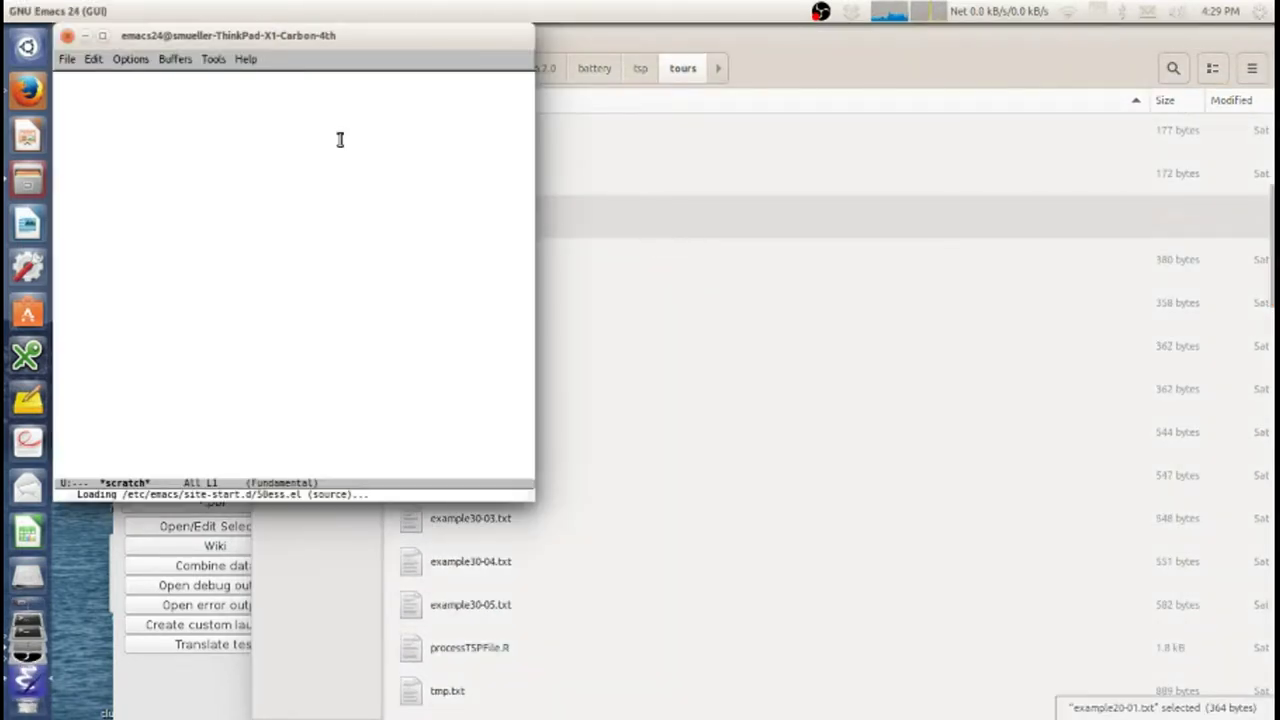
Reposition the Emacs window and put the cursor after the last City line of example20-01.txt.
drag(190, 35, 605, 81)
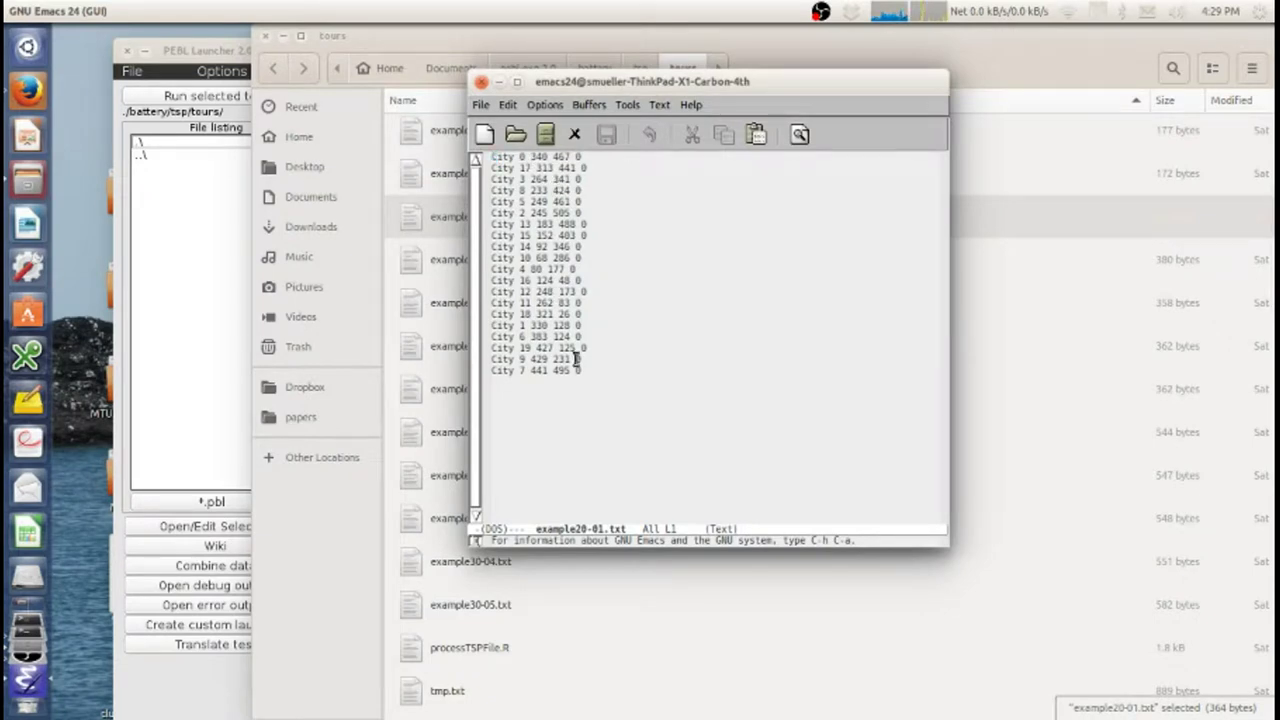
click(609, 381)
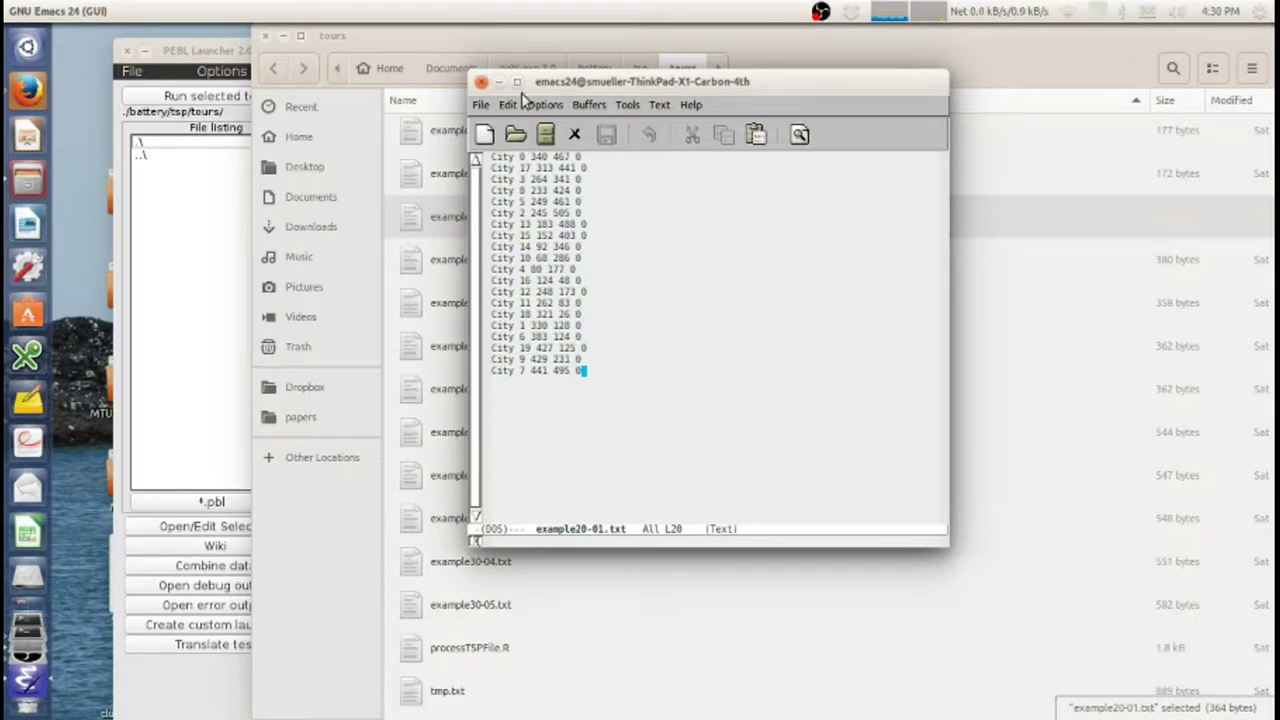
Close Emacs and scroll the tours listing down to the tour-20 and tour-30 files.
click(481, 82)
scroll(606, 290, down, 4)
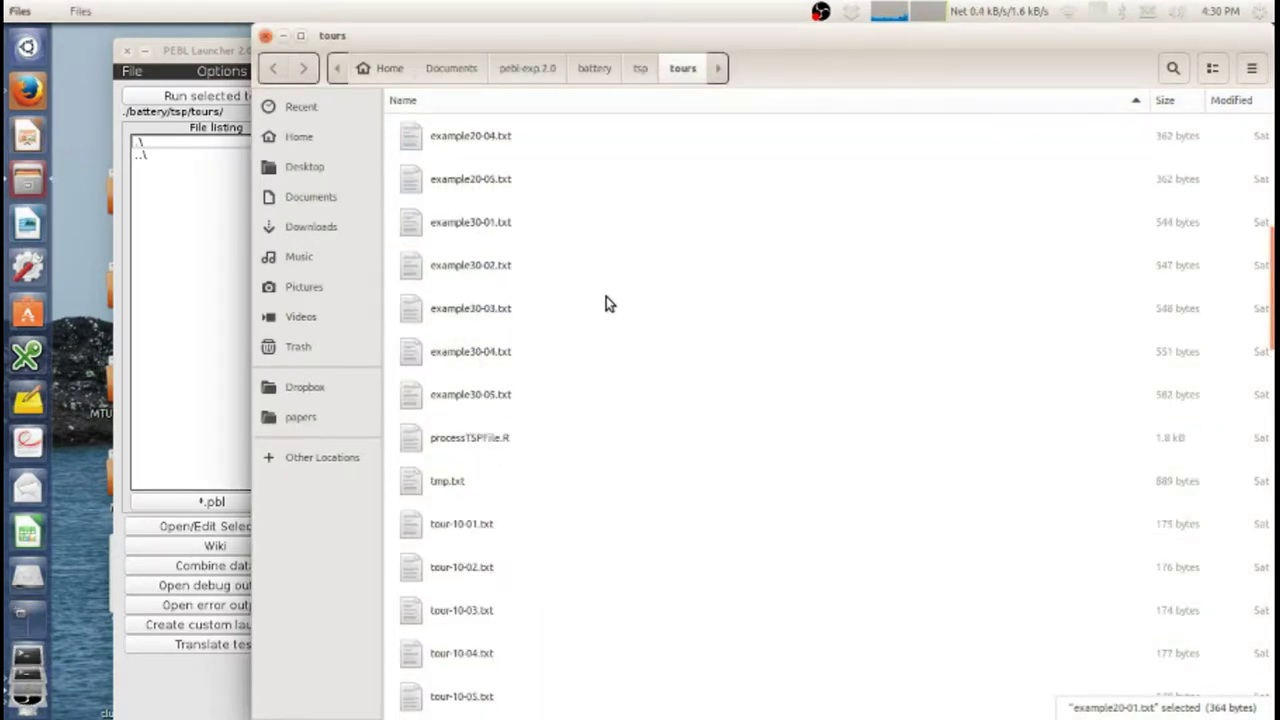
scroll(606, 300, down, 3)
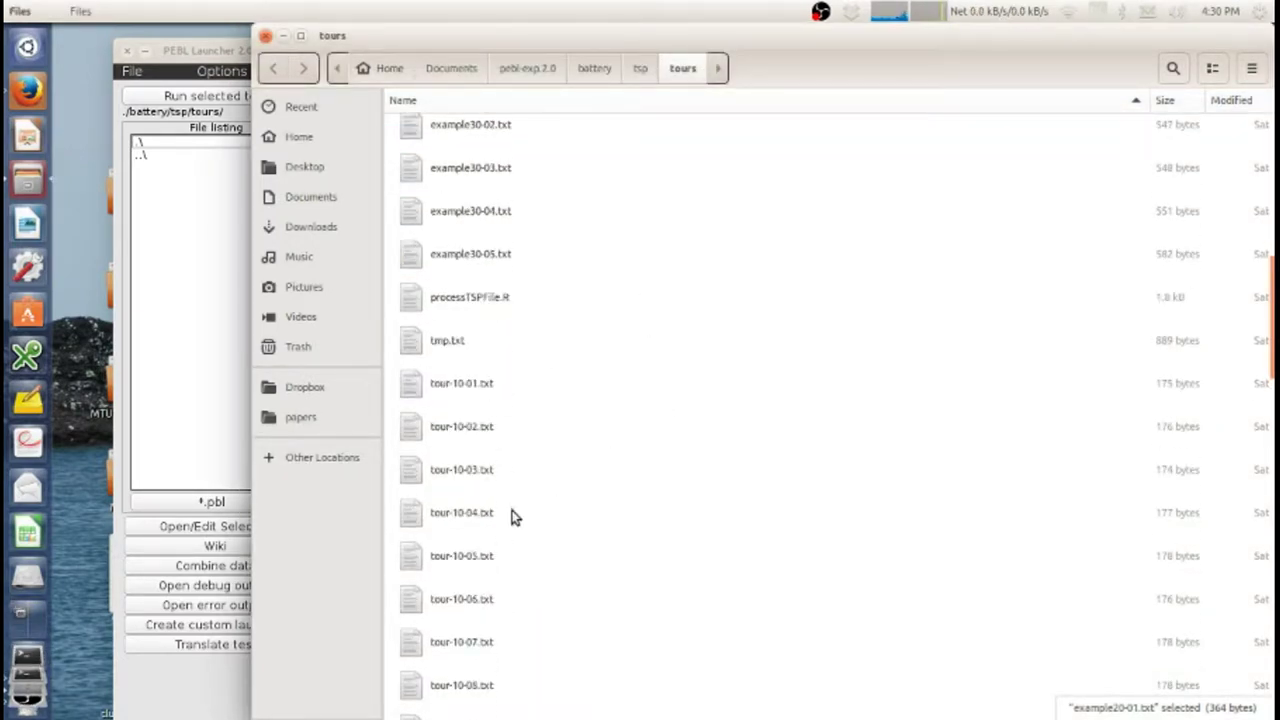
scroll(590, 368, down, 5)
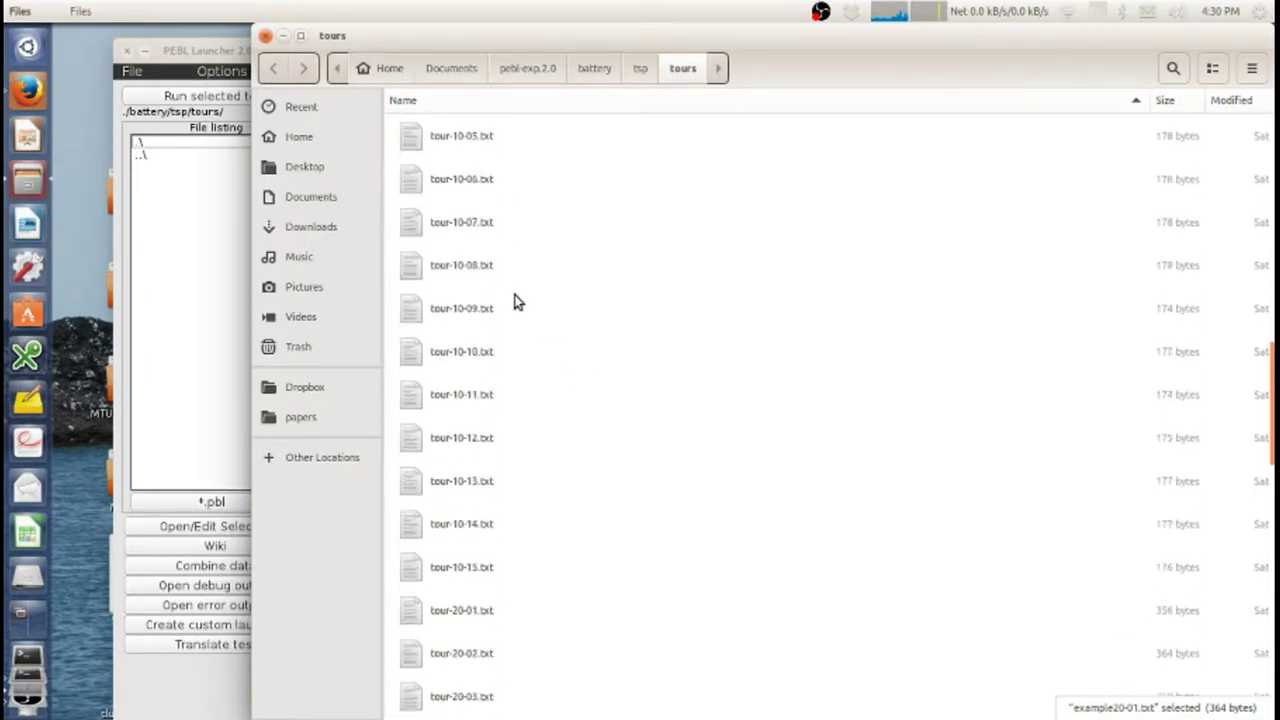
scroll(529, 300, down, 5)
scroll(505, 330, down, 5)
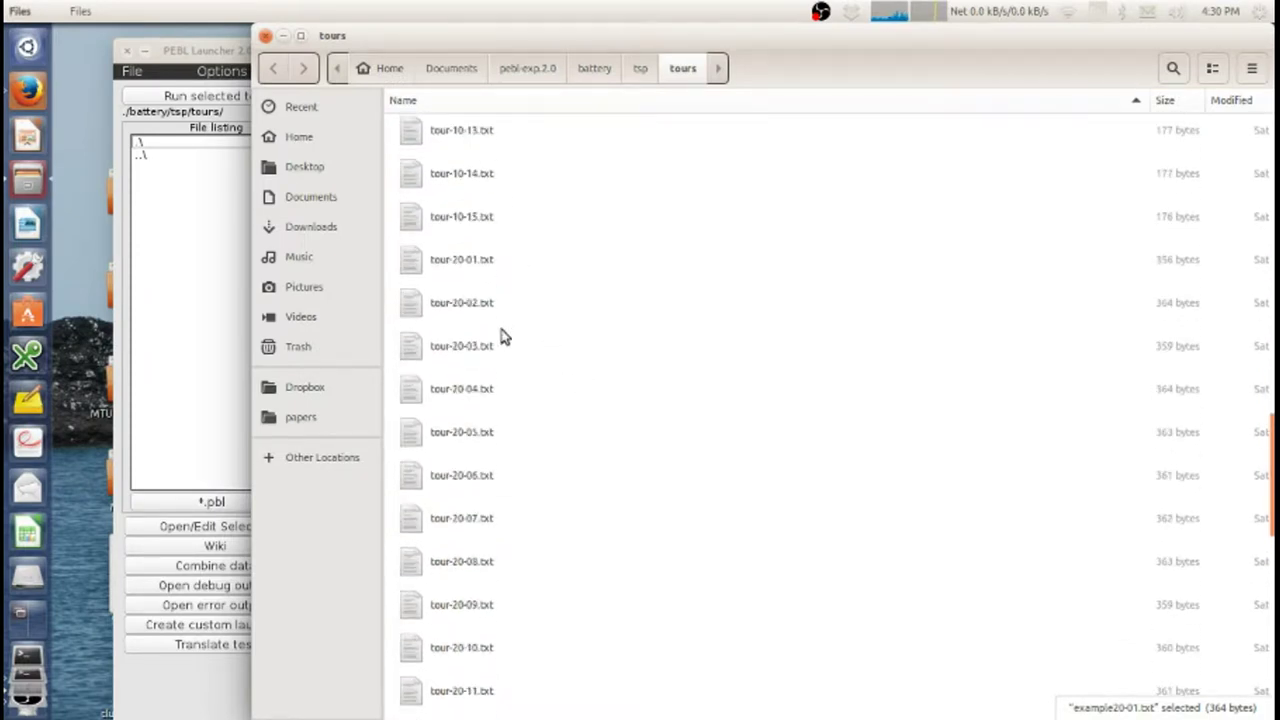
scroll(500, 402, down, 5)
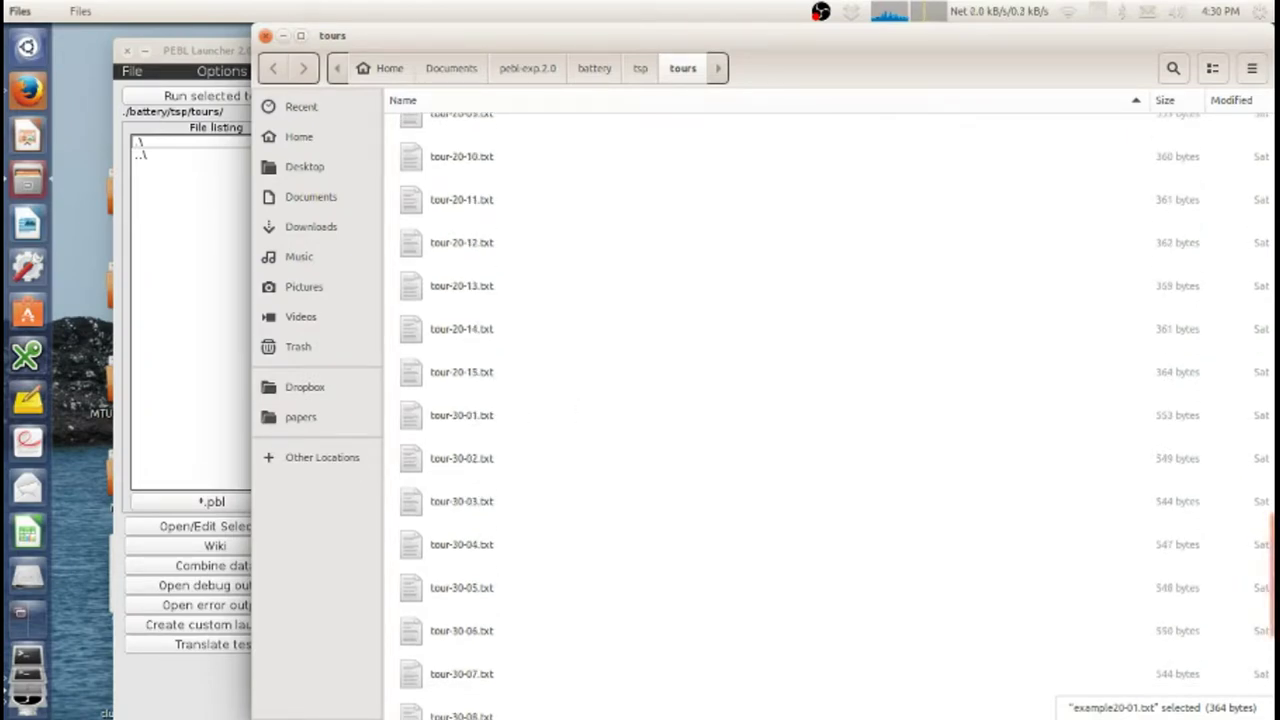
Scroll the TSP paper in Firefox from Figure 1 down to the tour figures on page 11.
key(alt+Tab)
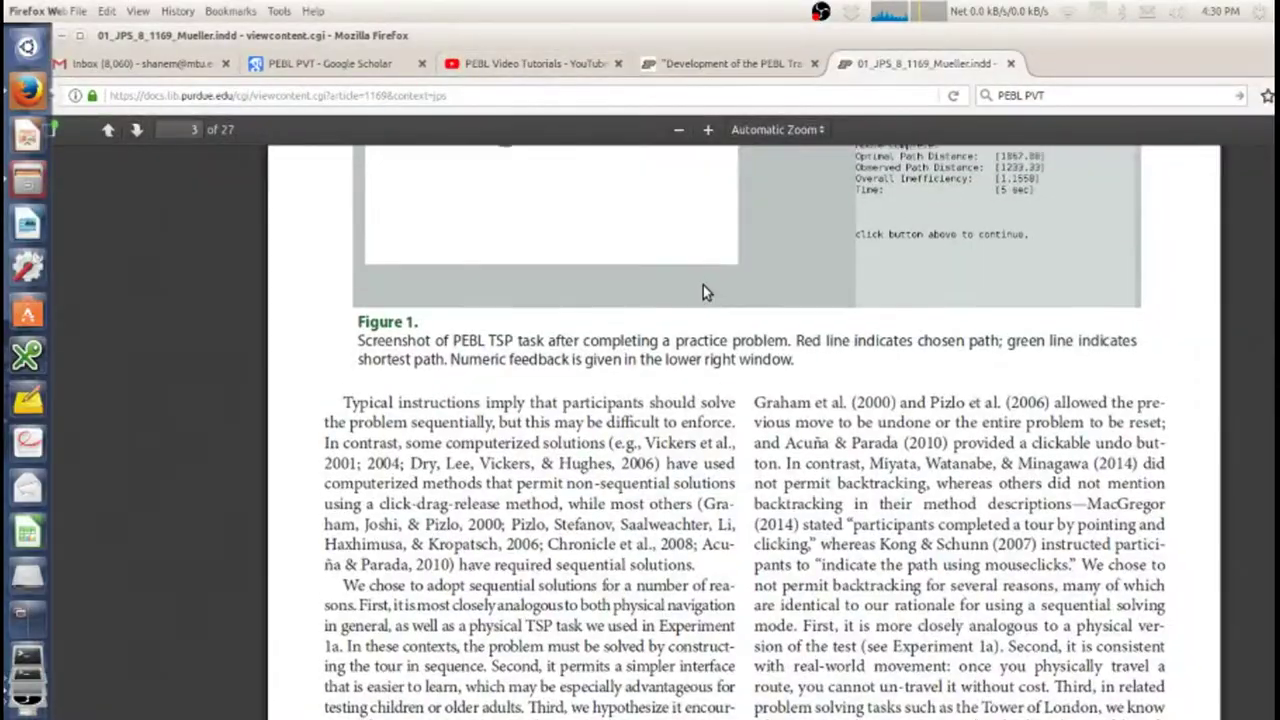
scroll(702, 285, up, 3)
scroll(702, 285, down, 2)
scroll(702, 286, down, 5)
scroll(702, 288, down, 5)
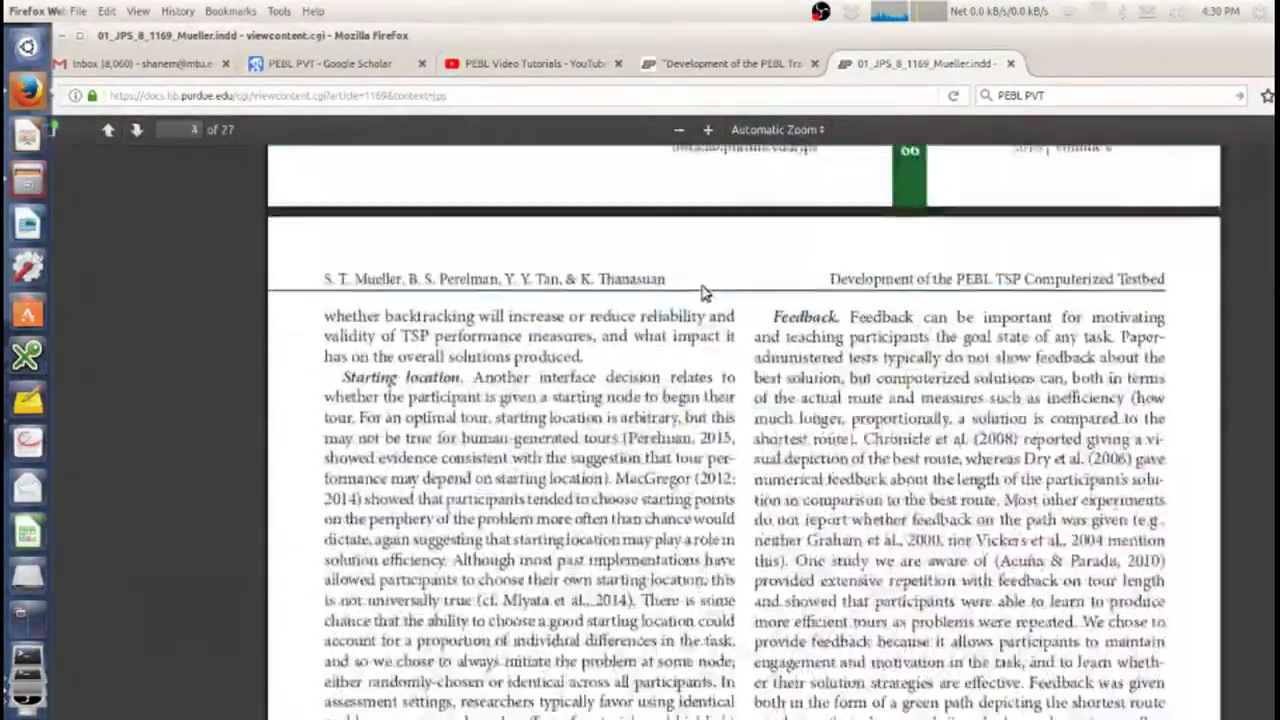
scroll(702, 290, down, 5)
scroll(720, 293, down, 5)
scroll(750, 298, down, 5)
scroll(778, 302, down, 1)
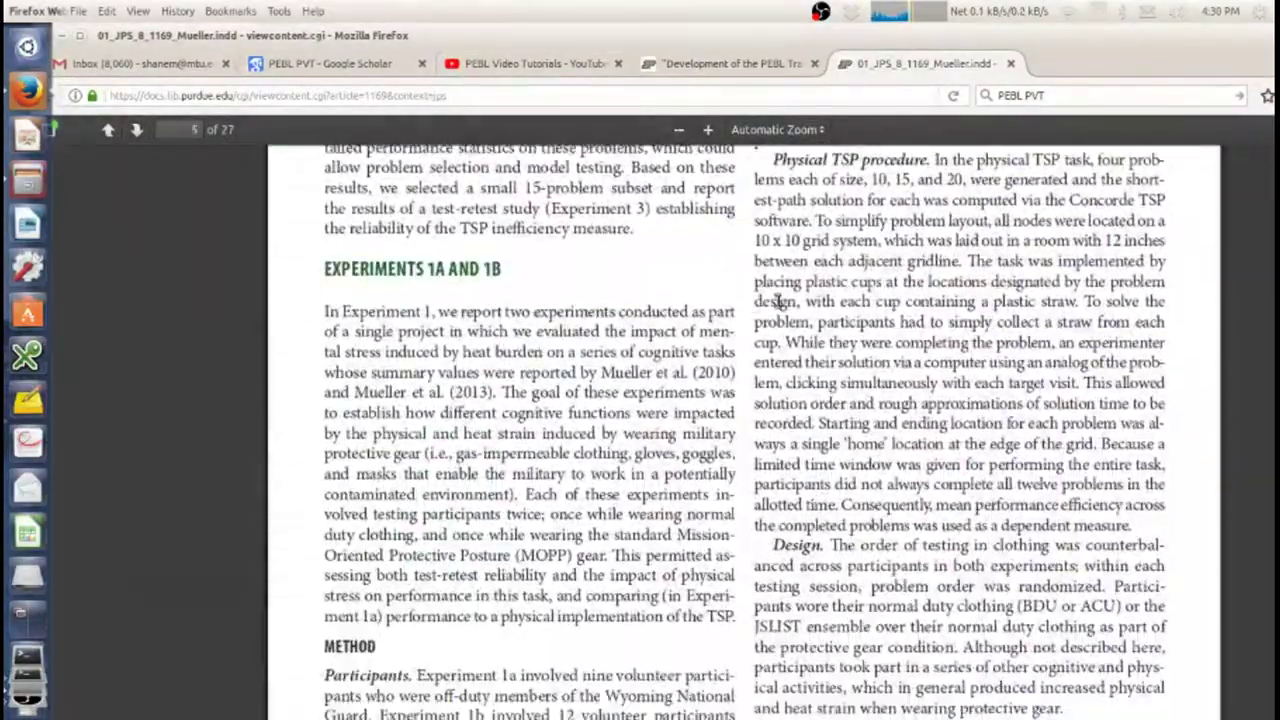
scroll(778, 302, down, 5)
scroll(778, 302, down, 5)
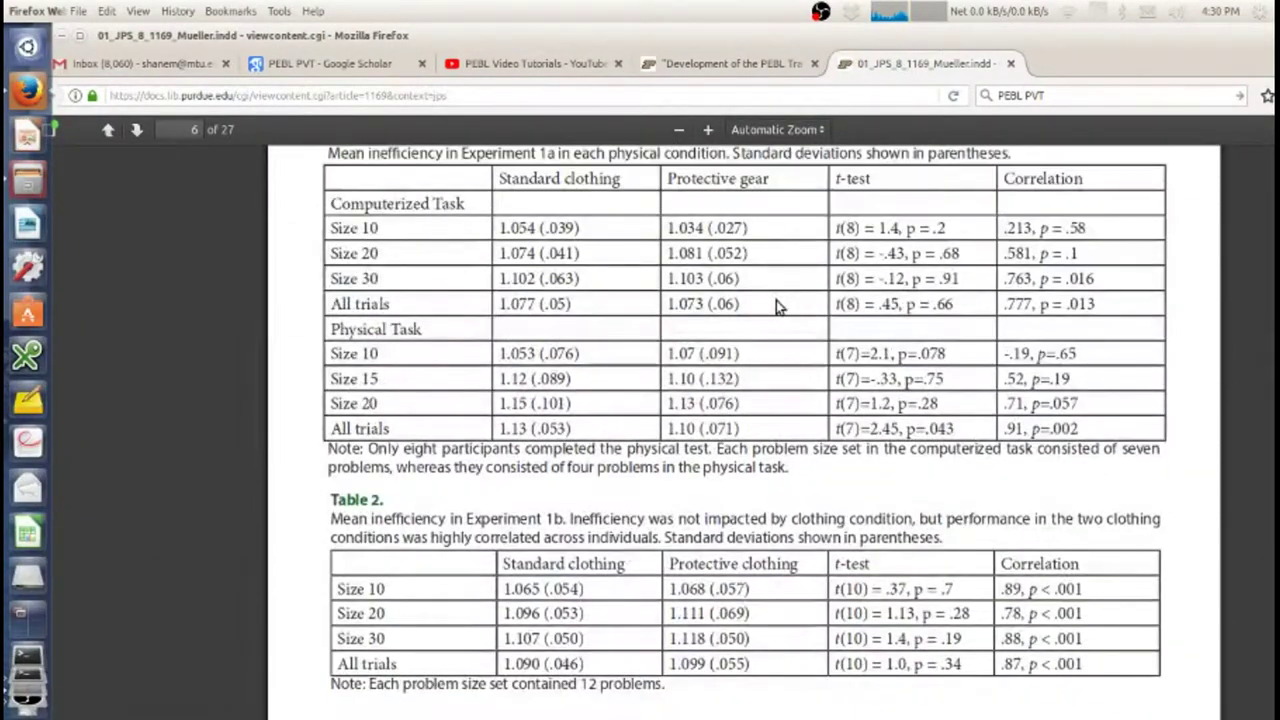
scroll(776, 300, down, 10)
scroll(776, 300, up, 6)
scroll(776, 300, up, 4)
scroll(543, 378, down, 1)
scroll(543, 378, down, 8)
scroll(543, 378, down, 5)
scroll(543, 378, down, 3)
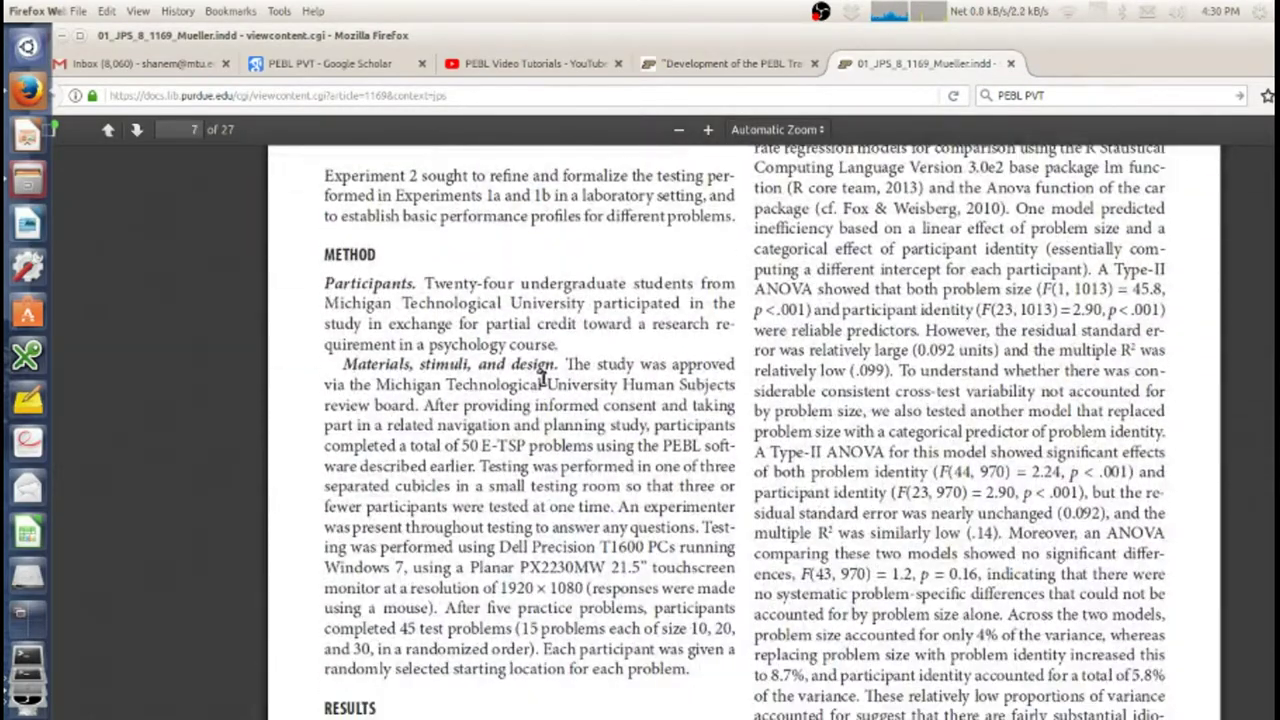
scroll(543, 378, down, 5)
scroll(543, 378, down, 6)
scroll(543, 378, down, 2)
scroll(541, 378, down, 8)
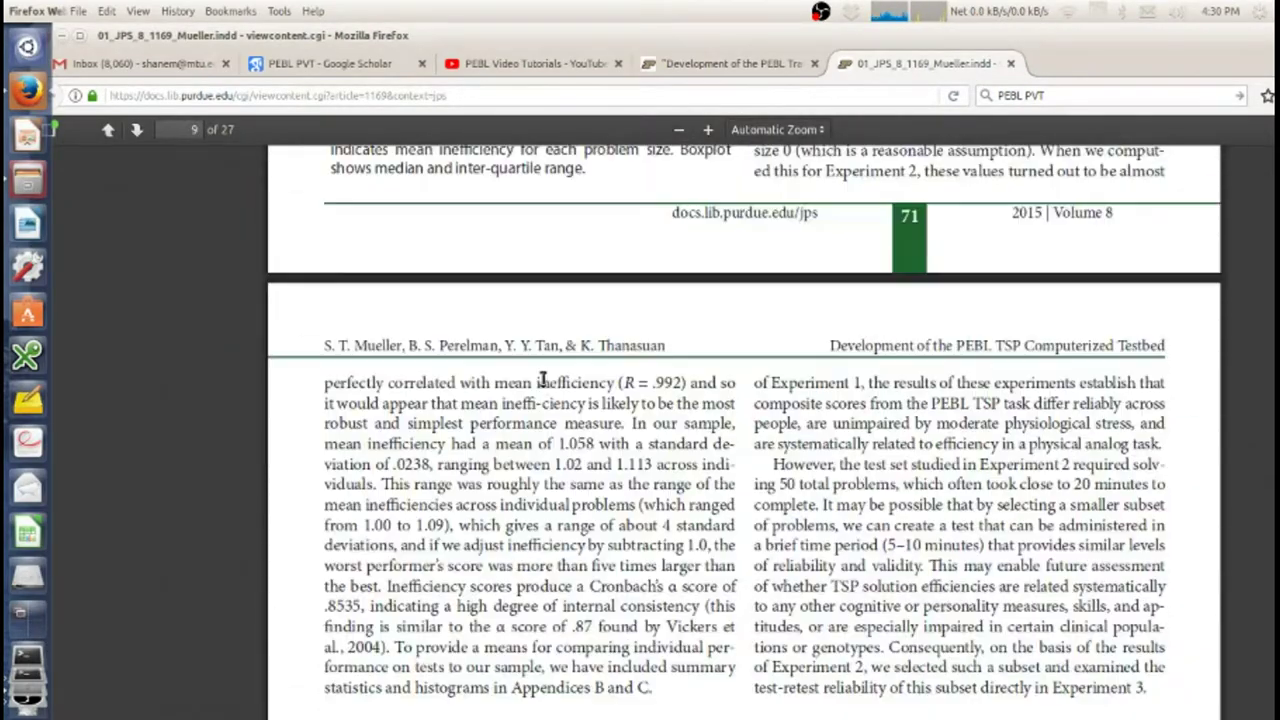
scroll(541, 378, down, 5)
scroll(541, 378, down, 8)
scroll(541, 378, down, 8)
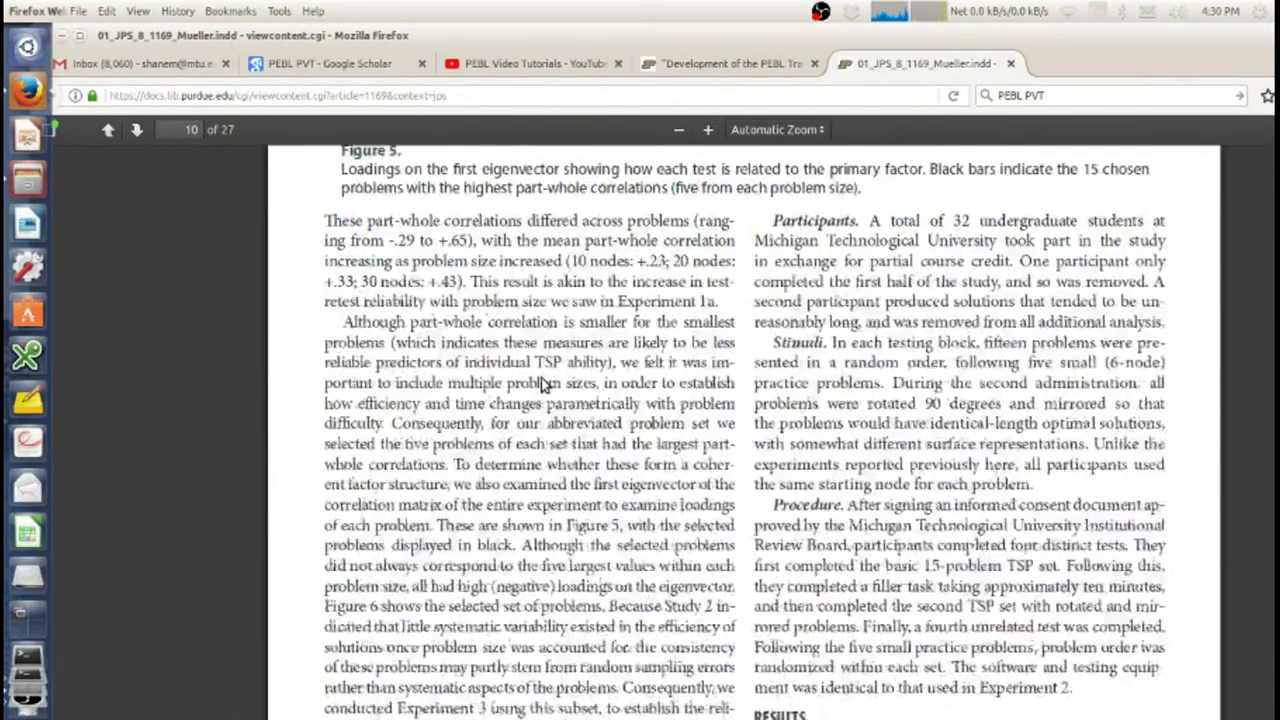
scroll(542, 383, down, 4)
scroll(541, 378, up, 8)
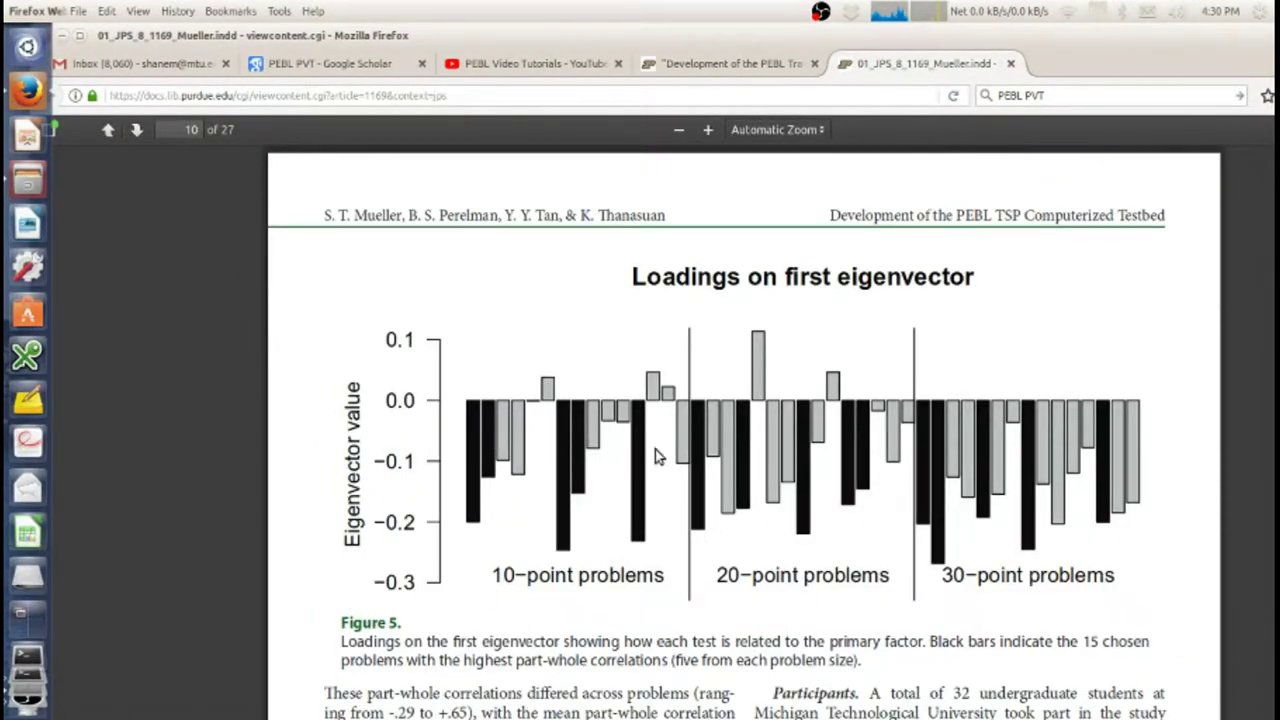
scroll(655, 455, down, 4)
scroll(655, 455, down, 4)
scroll(654, 452, down, 4)
Scroll the PDF past Table 3 while briefly moving Firefox aside to glimpse the file manager.
scroll(652, 448, down, 5)
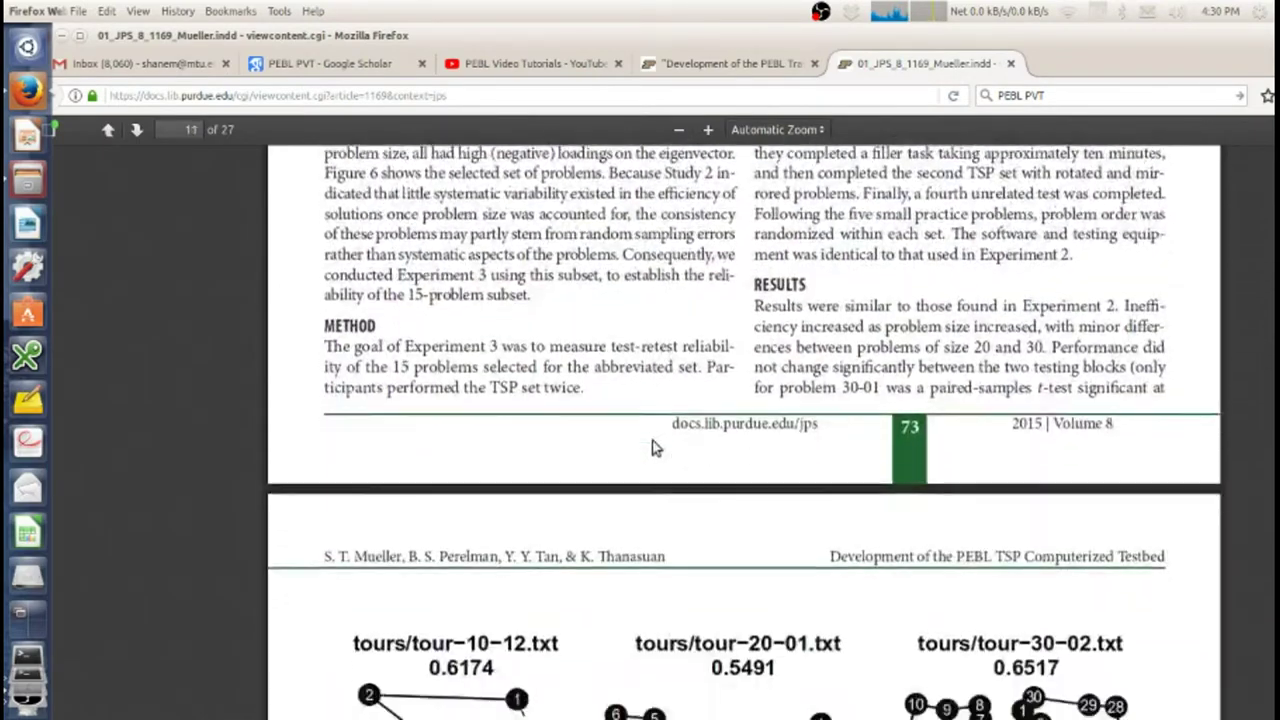
scroll(652, 448, down, 5)
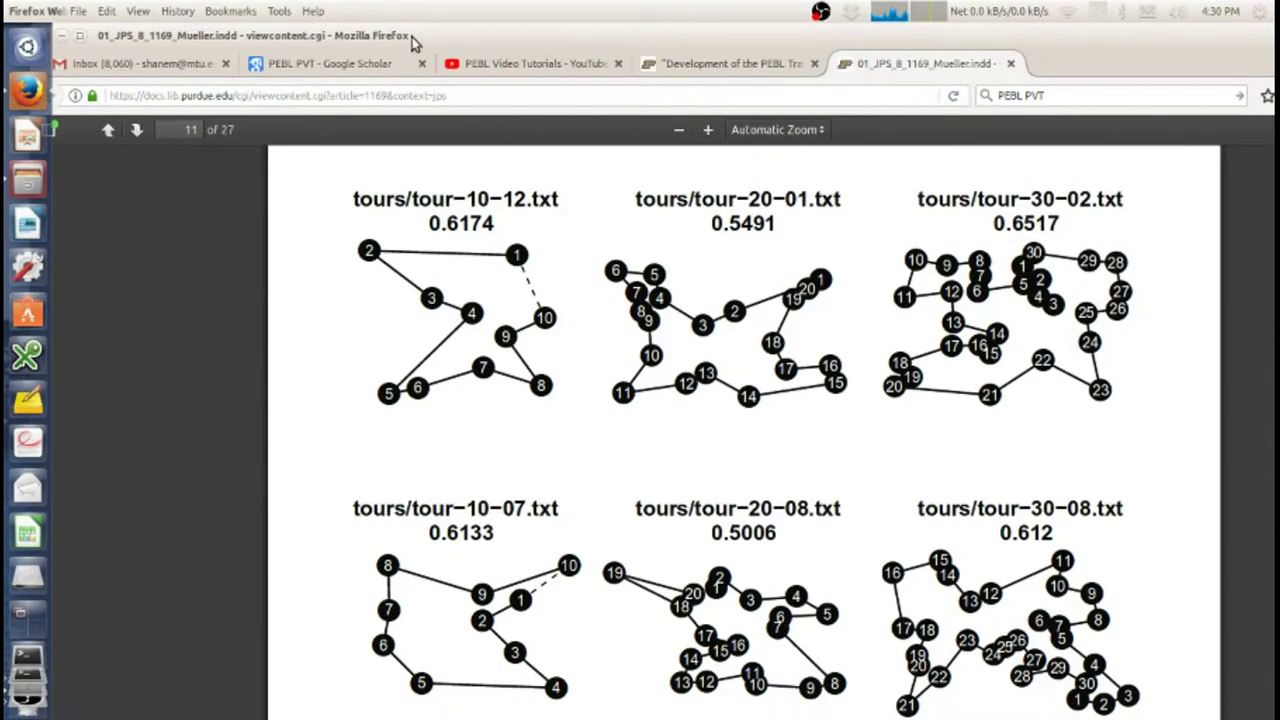
drag(412, 37, 382, 171)
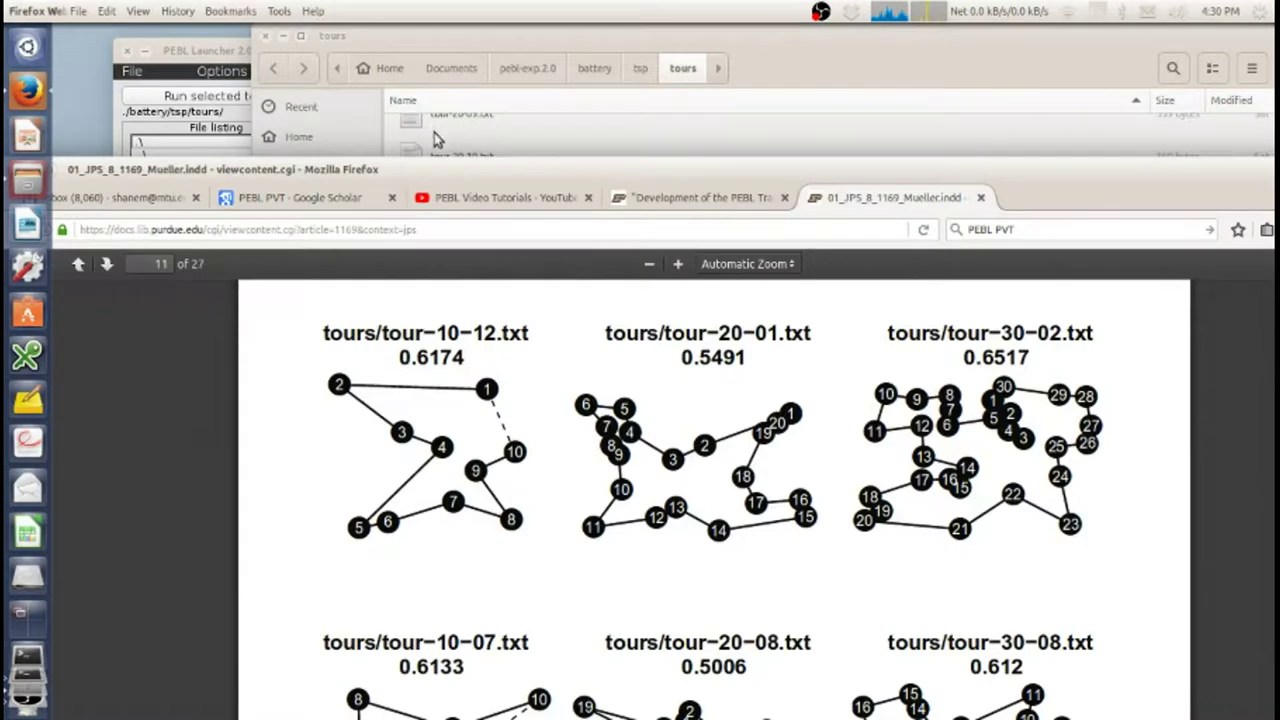
drag(626, 172, 618, 66)
Scroll back and forth through the paper's Table 4 and Figure 7.
scroll(765, 350, down, 3)
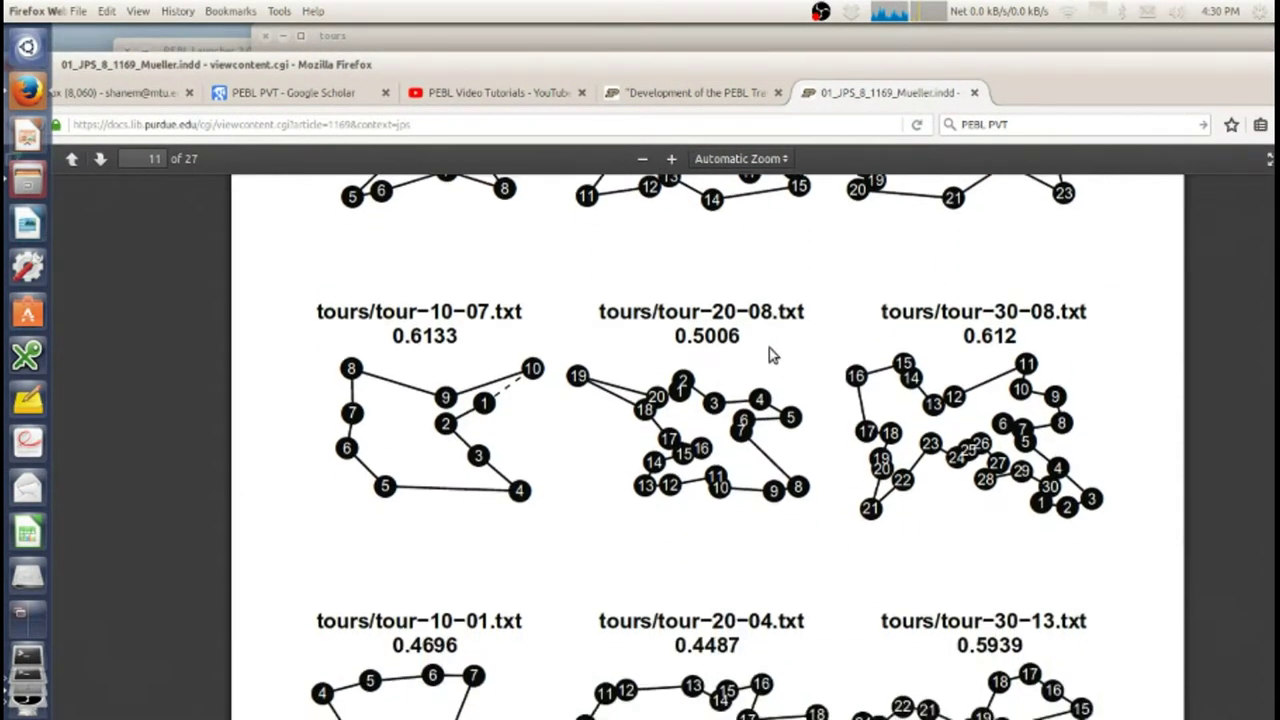
scroll(769, 348, down, 2)
scroll(770, 340, down, 1)
scroll(780, 345, down, 2)
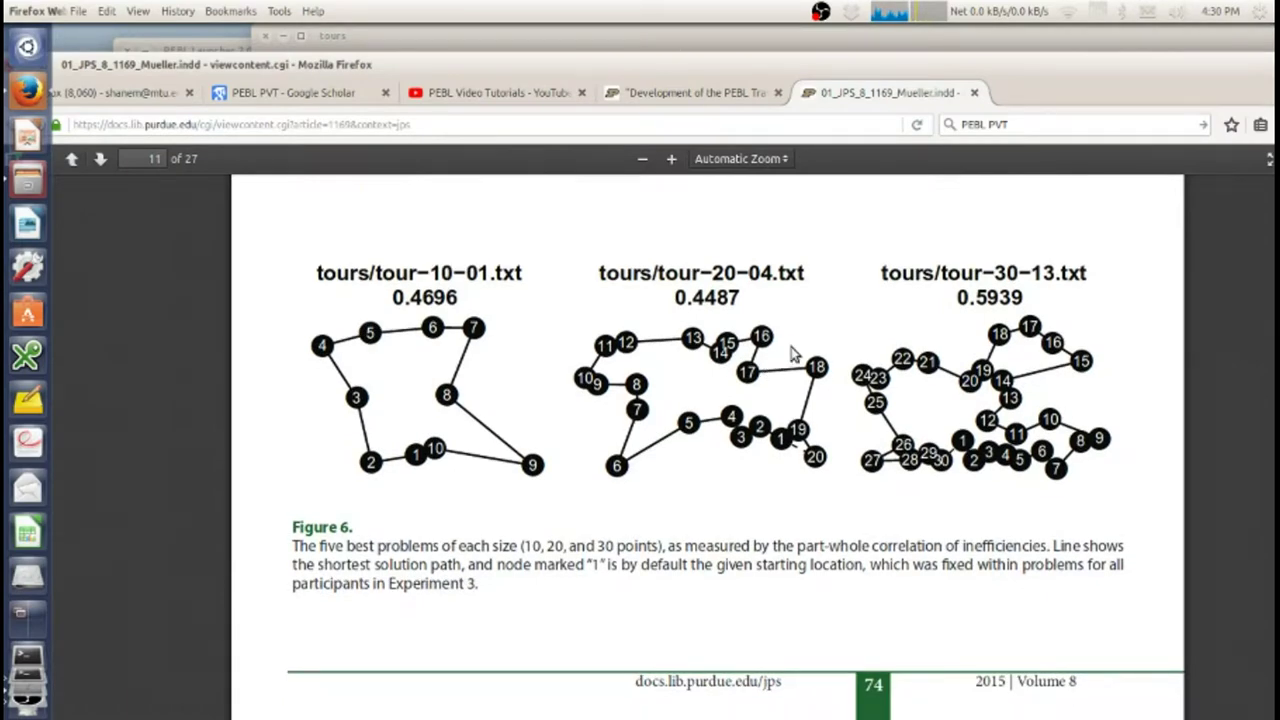
scroll(795, 345, up, 1)
scroll(770, 335, up, 2)
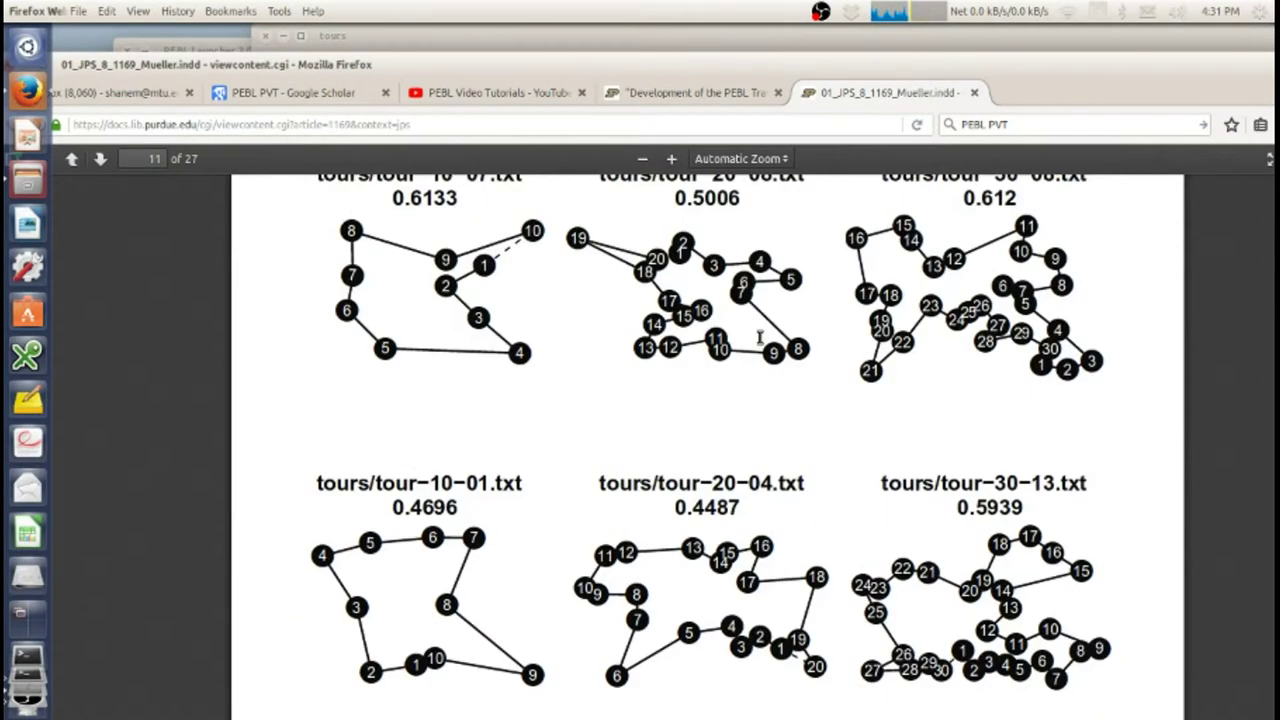
scroll(760, 338, up, 4)
scroll(760, 340, up, 4)
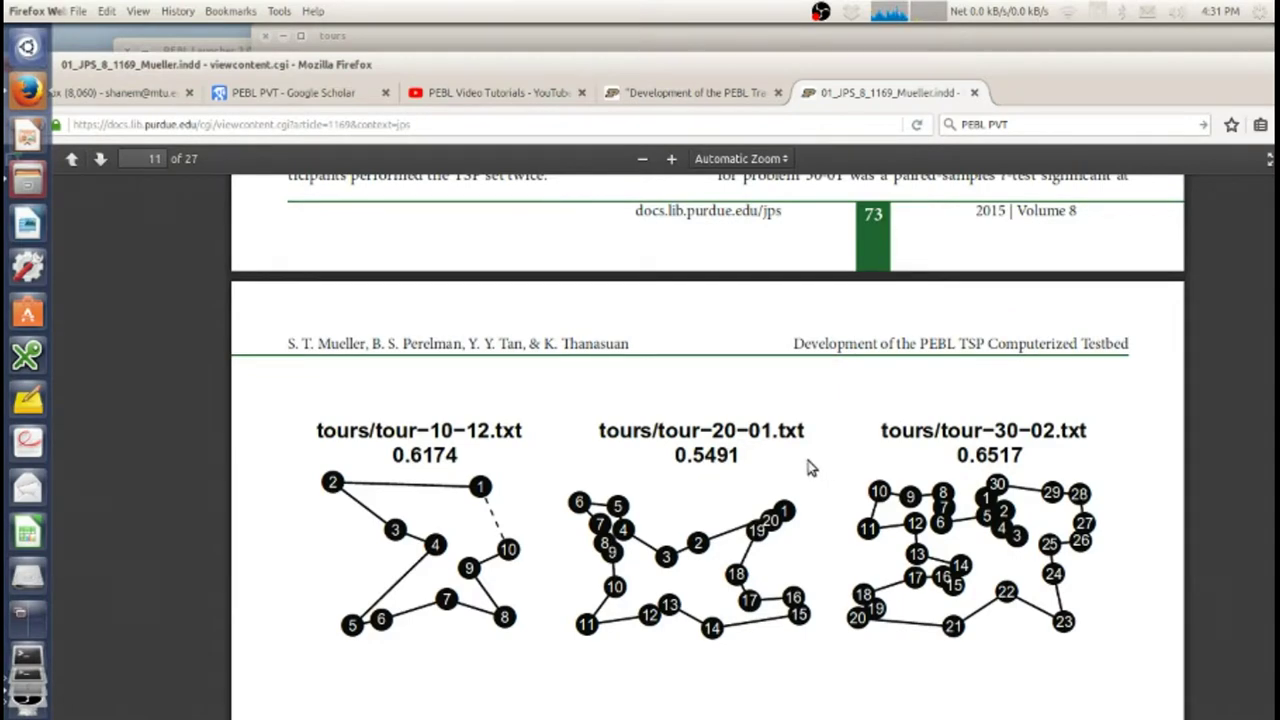
scroll(530, 510, down, 1)
scroll(555, 482, down, 2)
scroll(610, 492, down, 4)
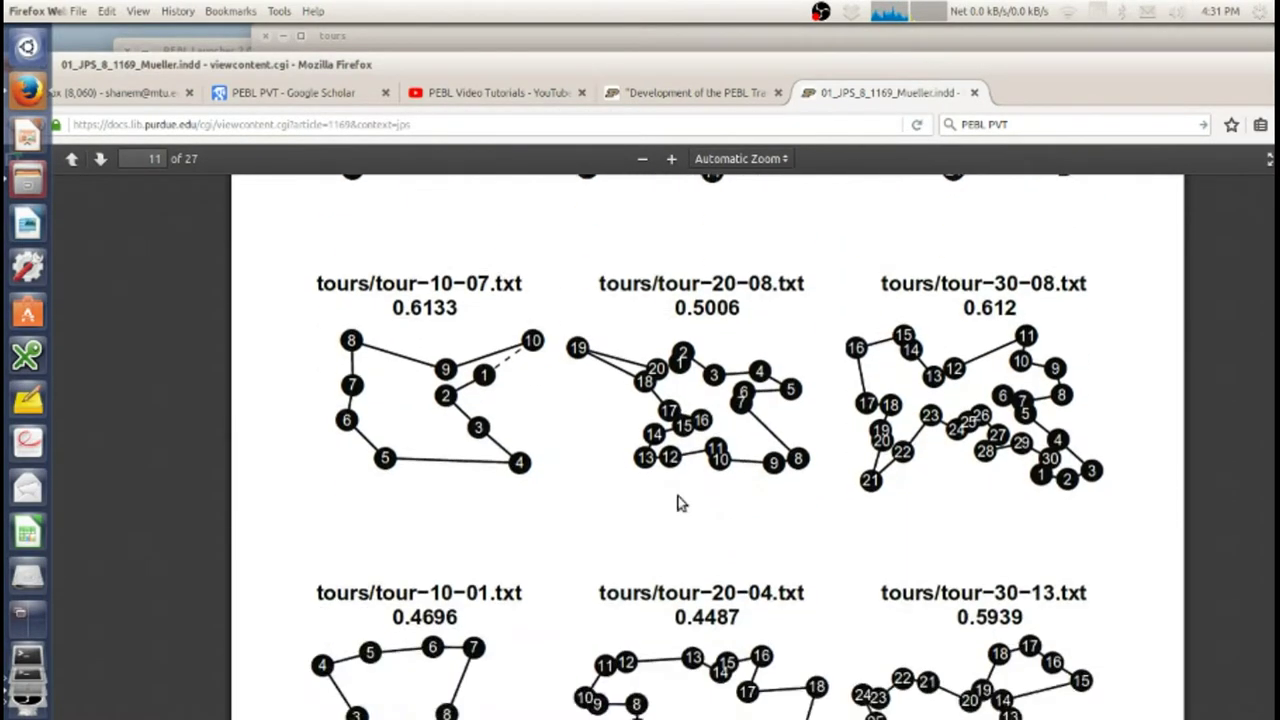
scroll(650, 506, down, 2)
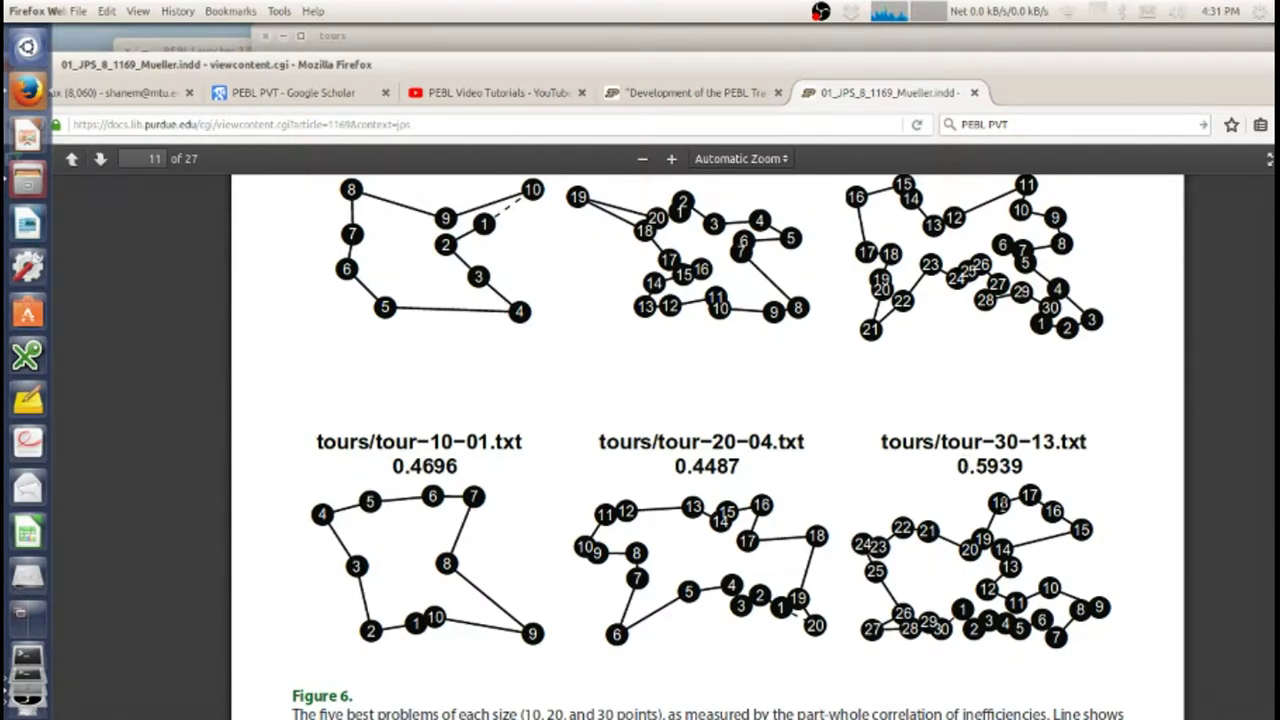
scroll(863, 460, up, 2)
scroll(857, 457, up, 3)
scroll(760, 440, up, 2)
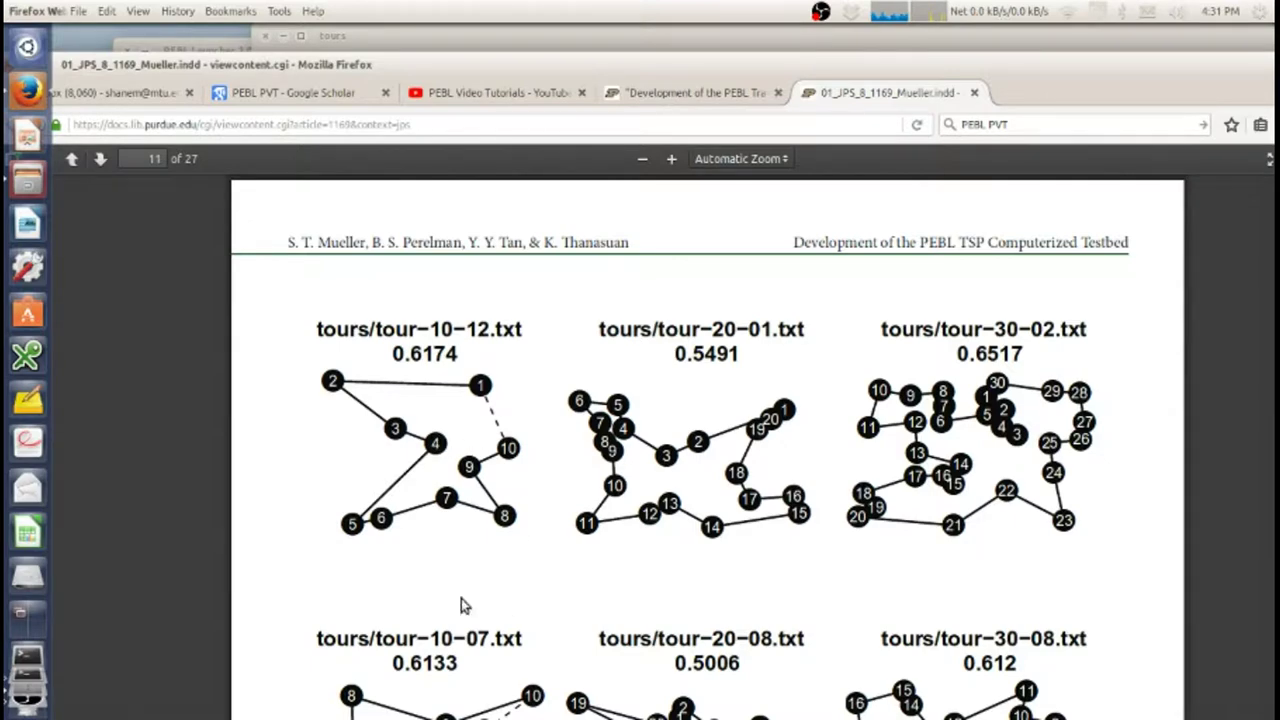
scroll(686, 453, down, 3)
scroll(686, 453, down, 4)
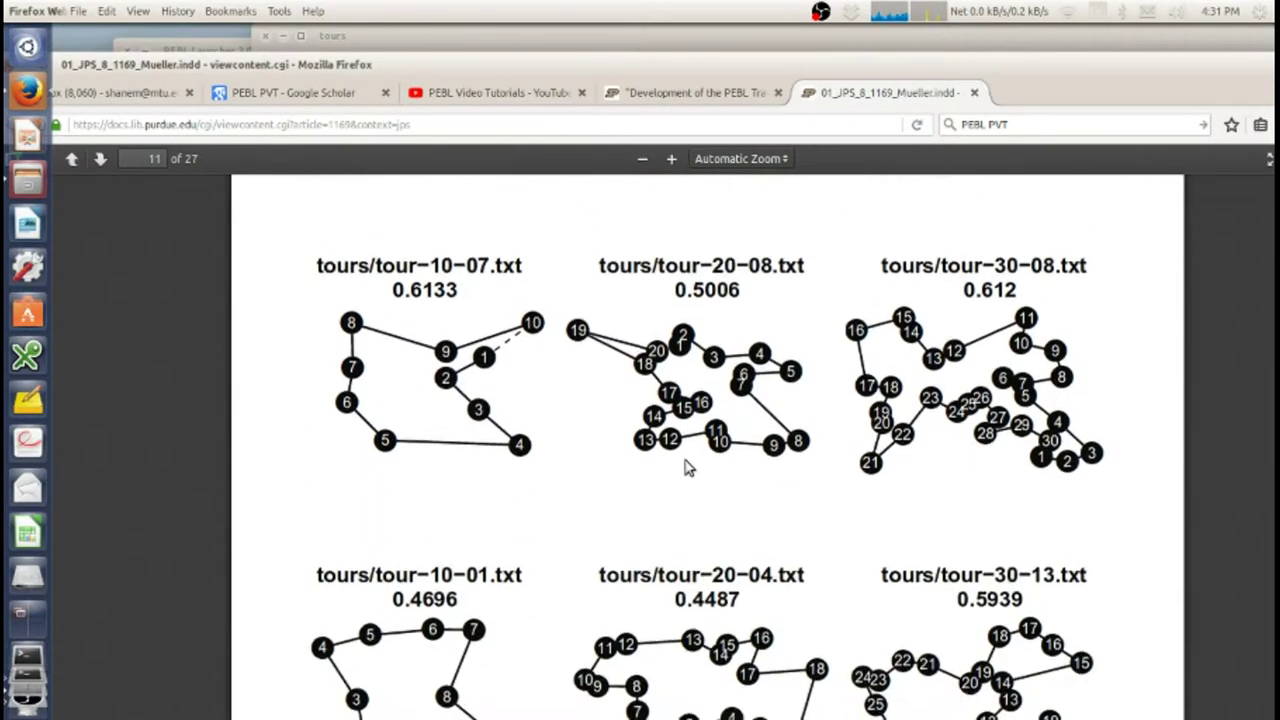
scroll(686, 460, down, 6)
scroll(686, 465, down, 3)
scroll(686, 470, down, 4)
scroll(686, 470, down, 3)
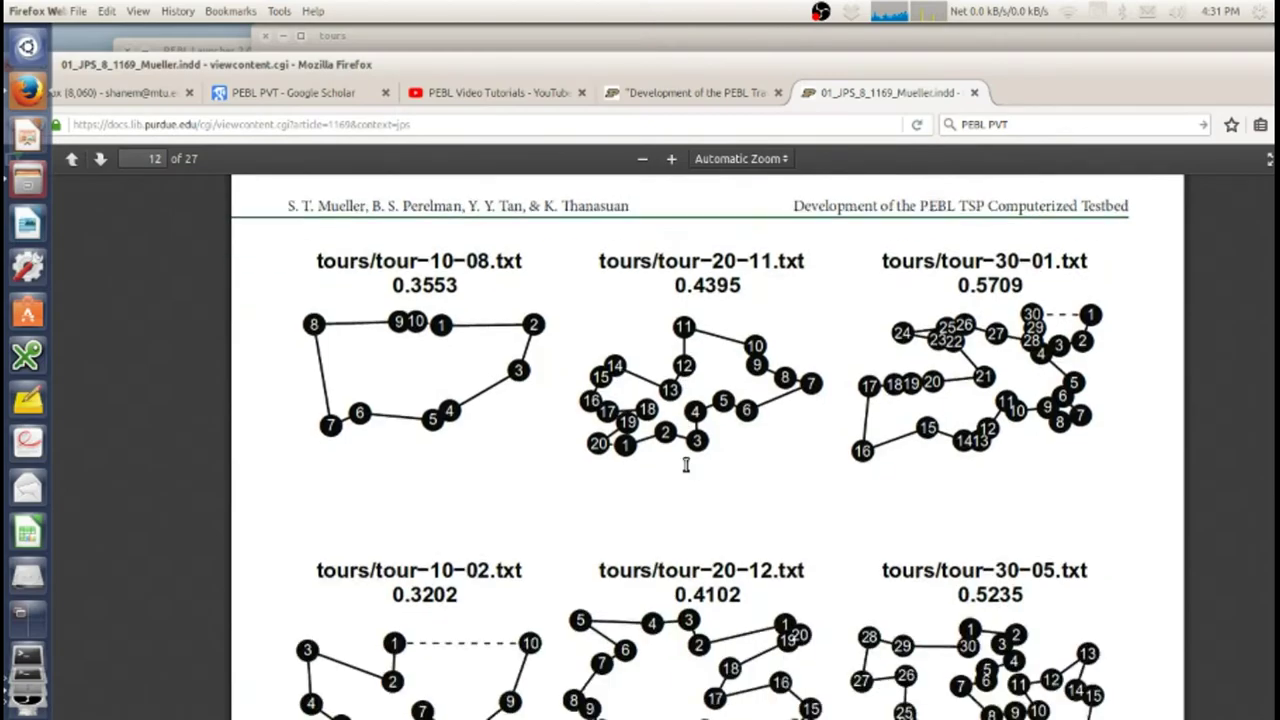
scroll(686, 468, down, 5)
scroll(686, 468, down, 5)
scroll(687, 468, up, 6)
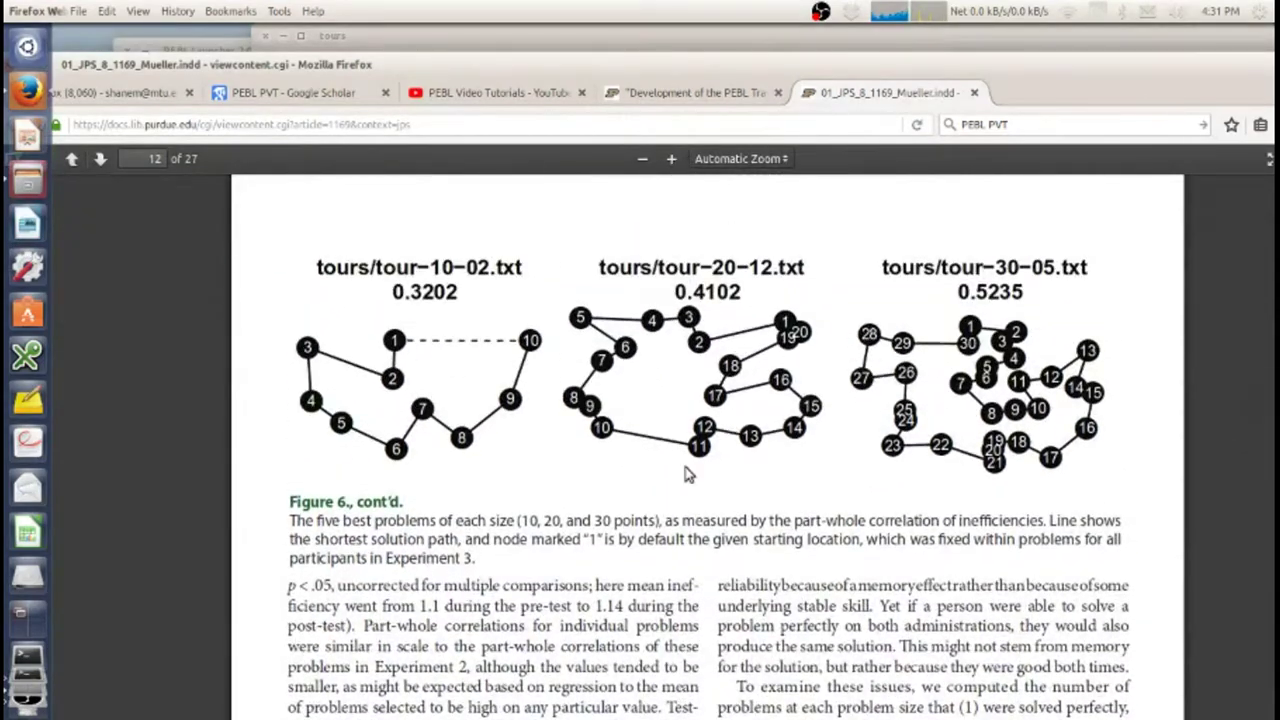
scroll(687, 468, up, 3)
scroll(686, 472, up, 2)
scroll(686, 474, down, 3)
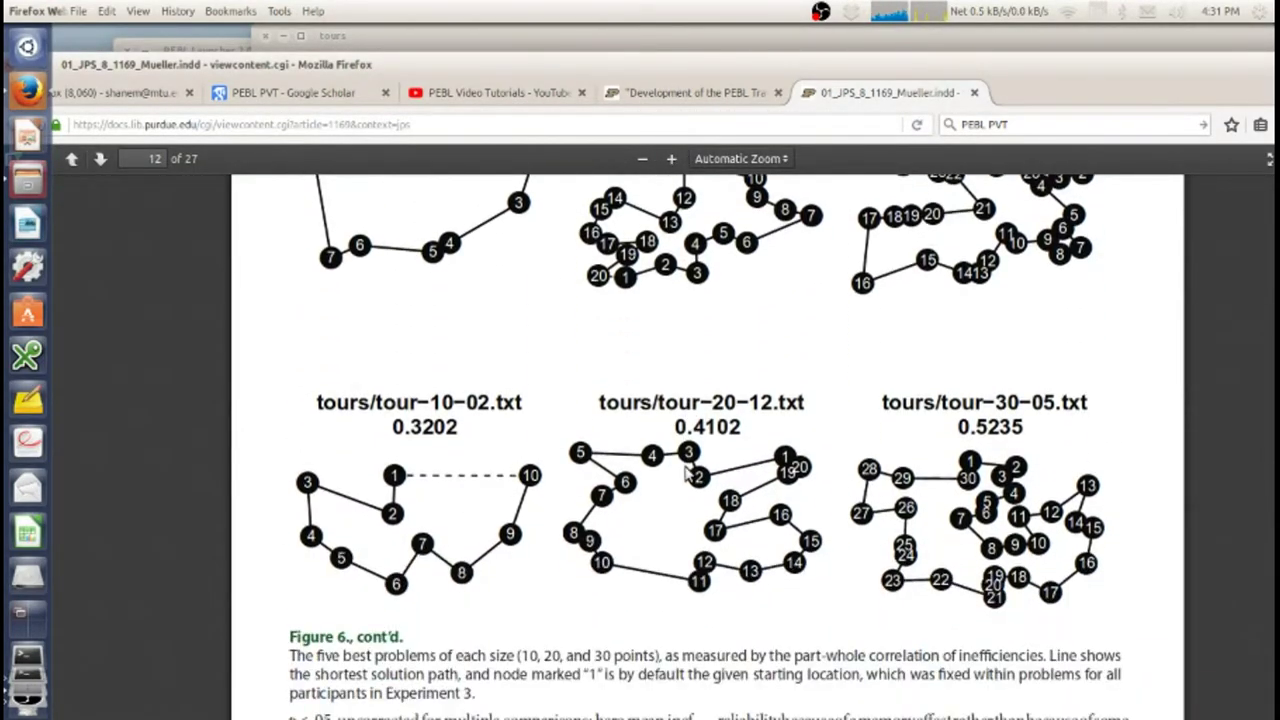
scroll(686, 473, down, 5)
scroll(686, 472, down, 2)
scroll(686, 472, up, 8)
scroll(686, 472, up, 6)
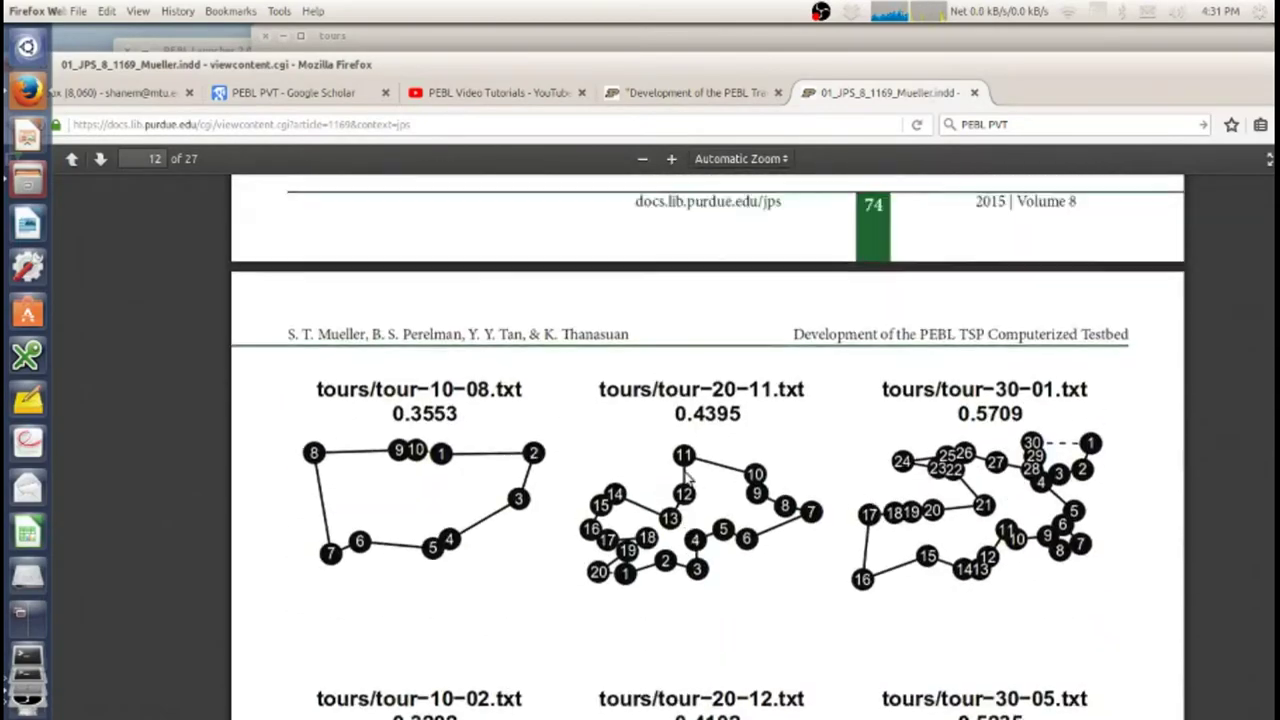
scroll(684, 473, up, 7)
scroll(670, 474, up, 4)
scroll(640, 476, up, 3)
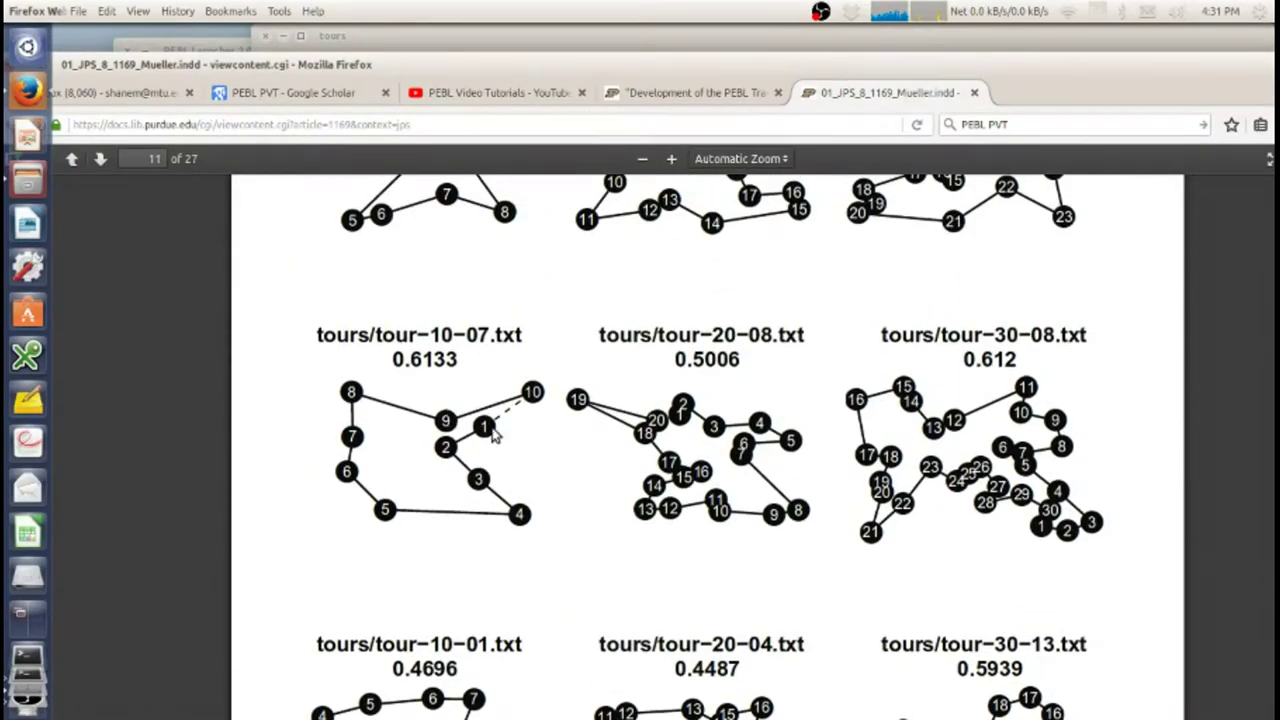
scroll(692, 512, down, 7)
scroll(692, 515, down, 6)
scroll(692, 515, down, 4)
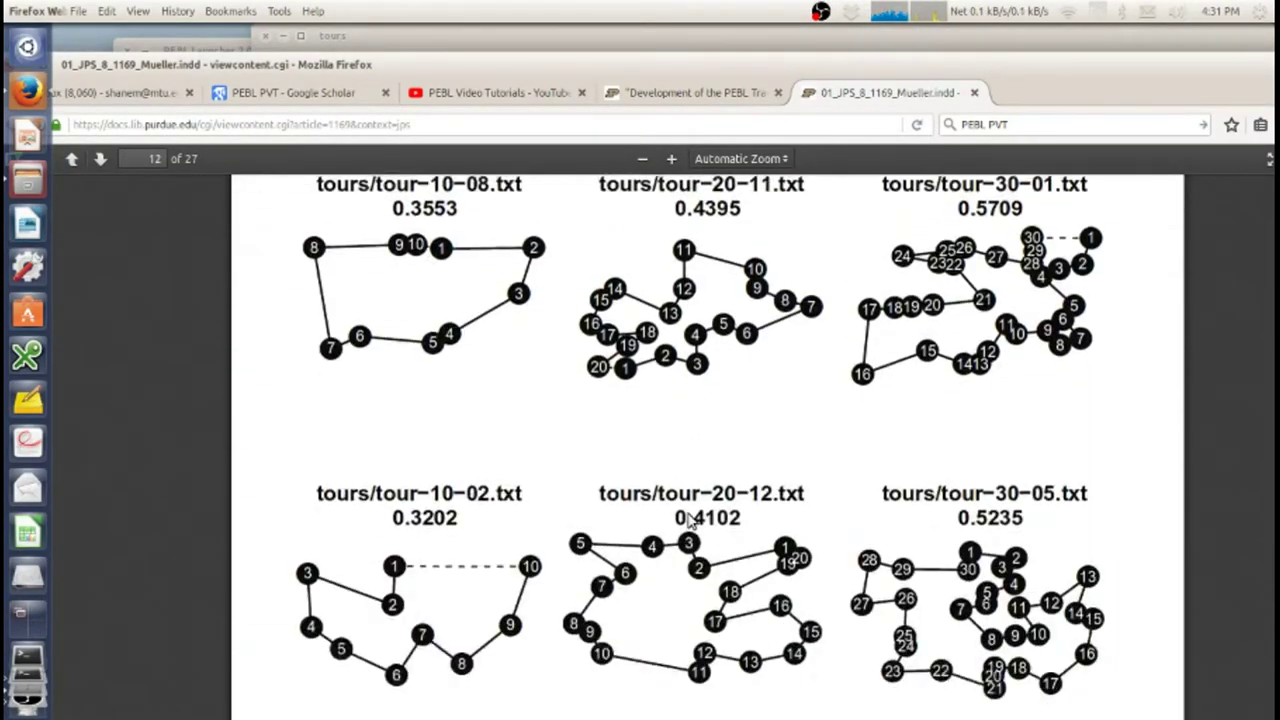
scroll(690, 518, down, 6)
scroll(688, 521, down, 3)
scroll(686, 525, down, 5)
scroll(686, 521, down, 6)
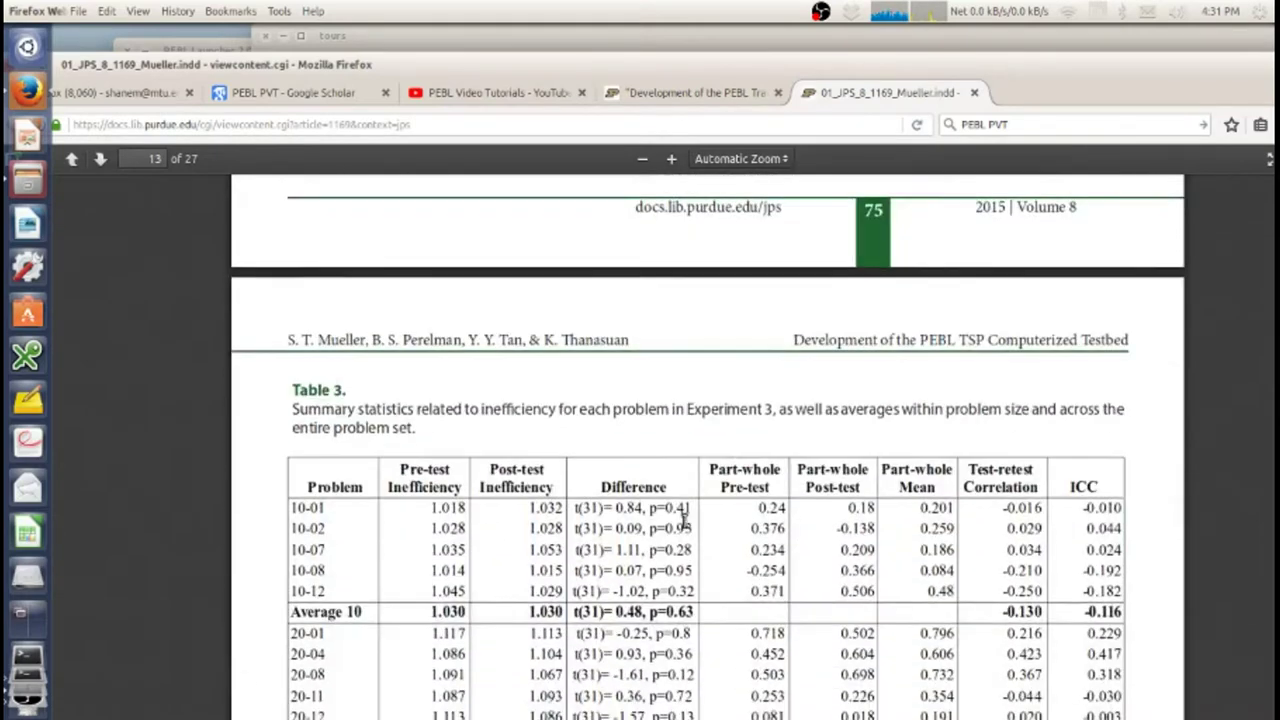
scroll(510, 490, down, 2)
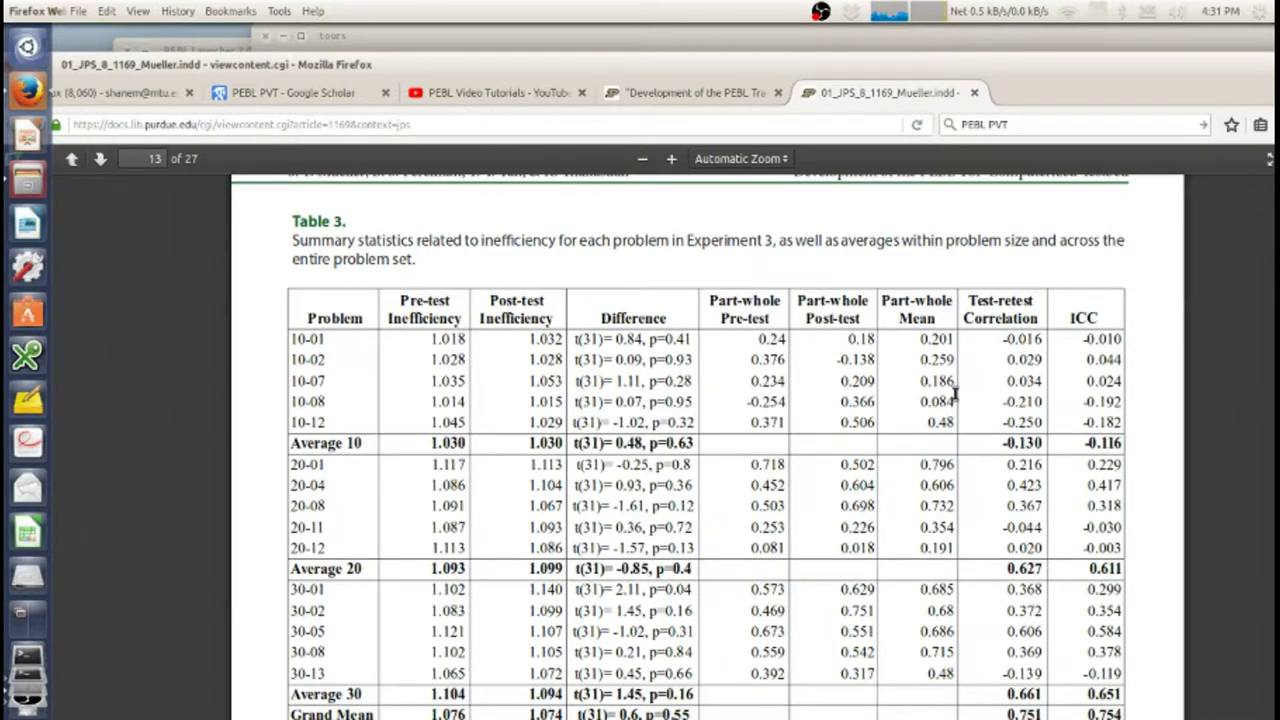
Scroll on to Figure 8's mean inefficiency plot on page 15.
scroll(793, 482, down, 3)
scroll(790, 487, down, 2)
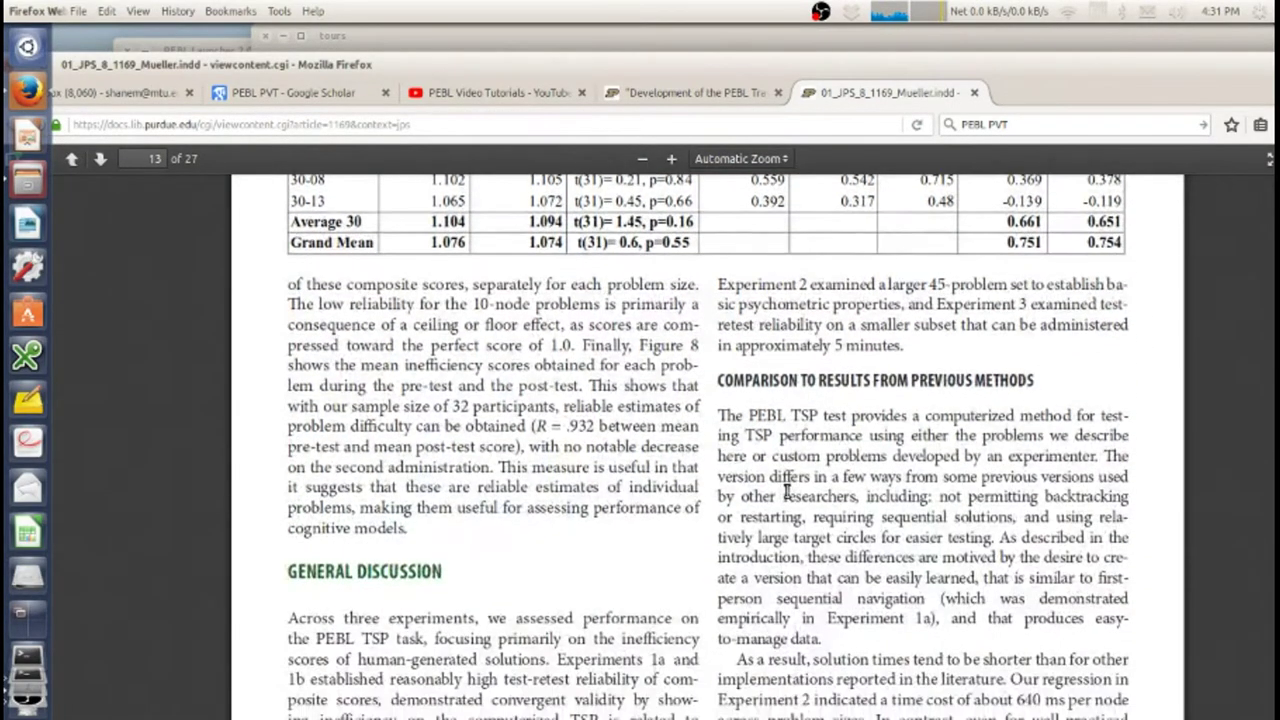
scroll(787, 492, down, 2)
scroll(786, 491, up, 1)
scroll(785, 490, up, 3)
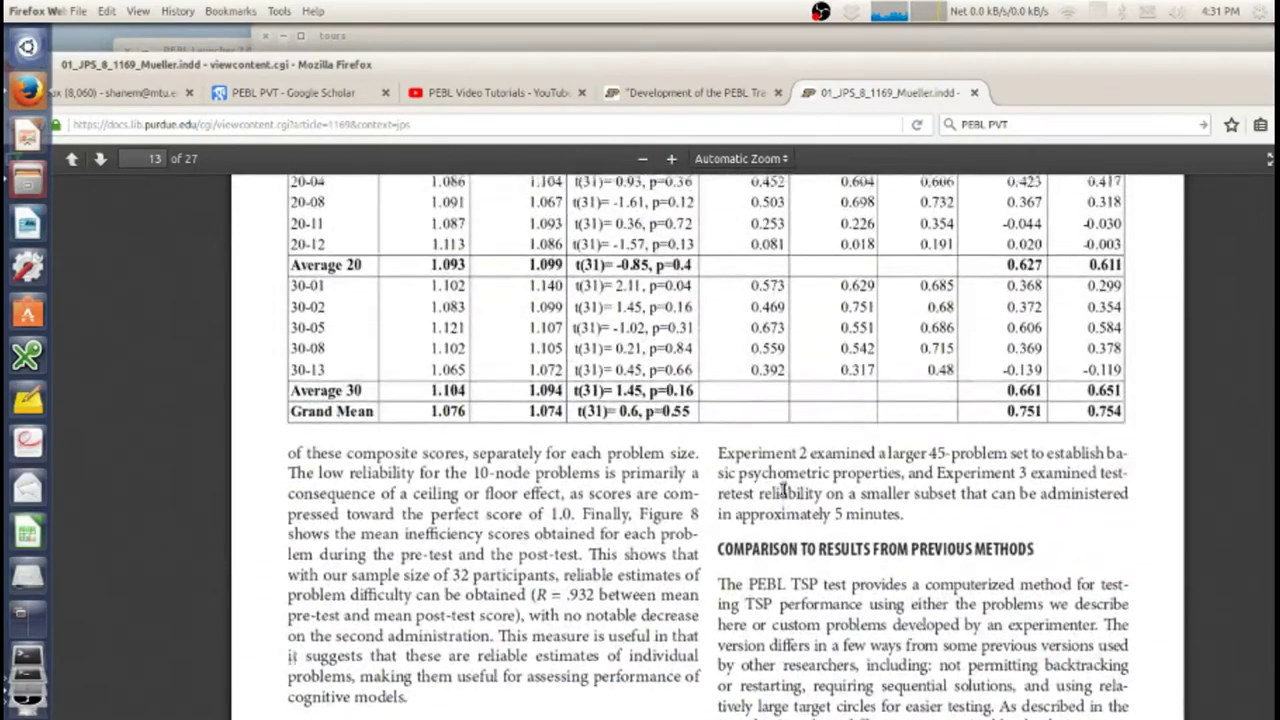
scroll(784, 490, up, 4)
scroll(520, 420, up, 1)
scroll(513, 417, up, 1)
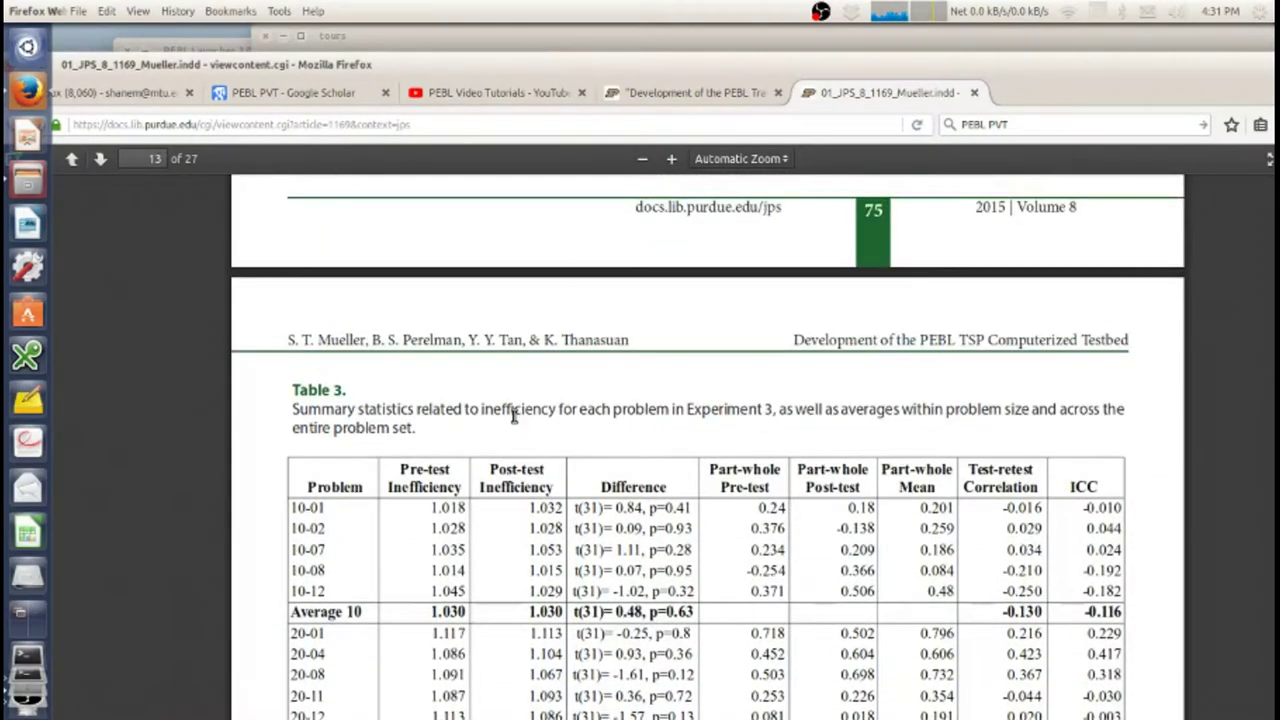
scroll(531, 385, down, 2)
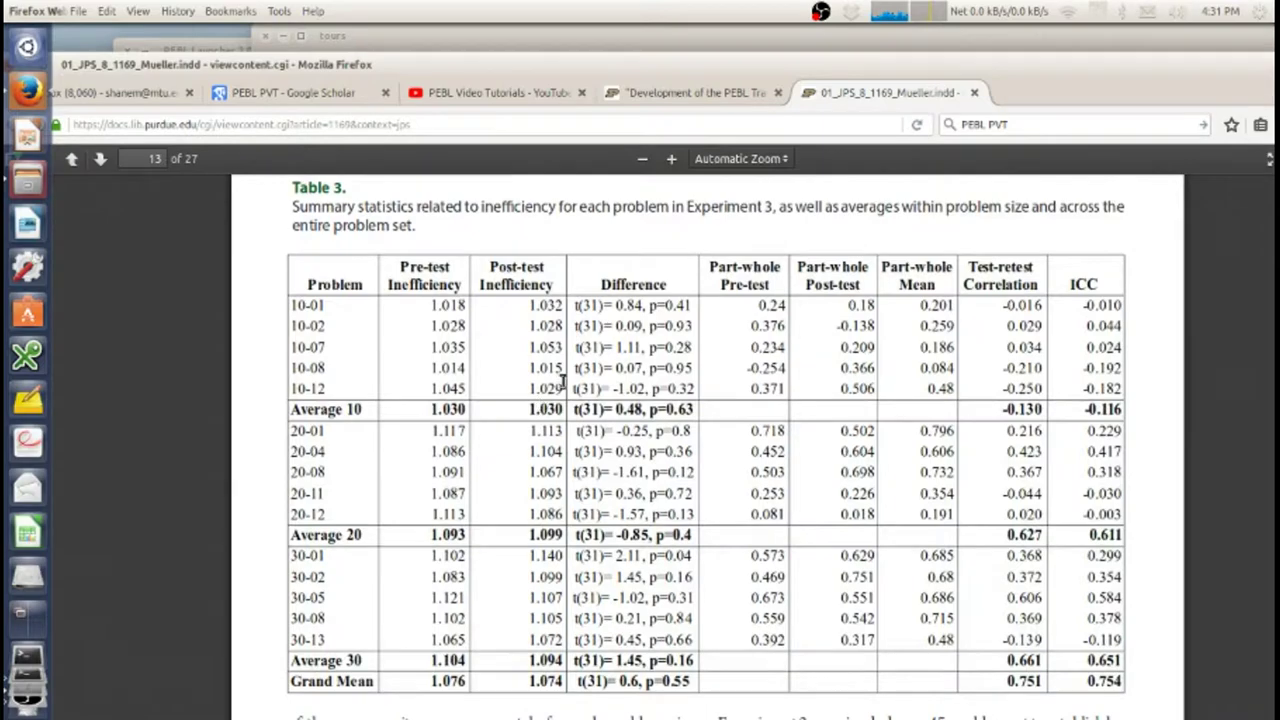
scroll(491, 512, down, 2)
scroll(491, 511, down, 3)
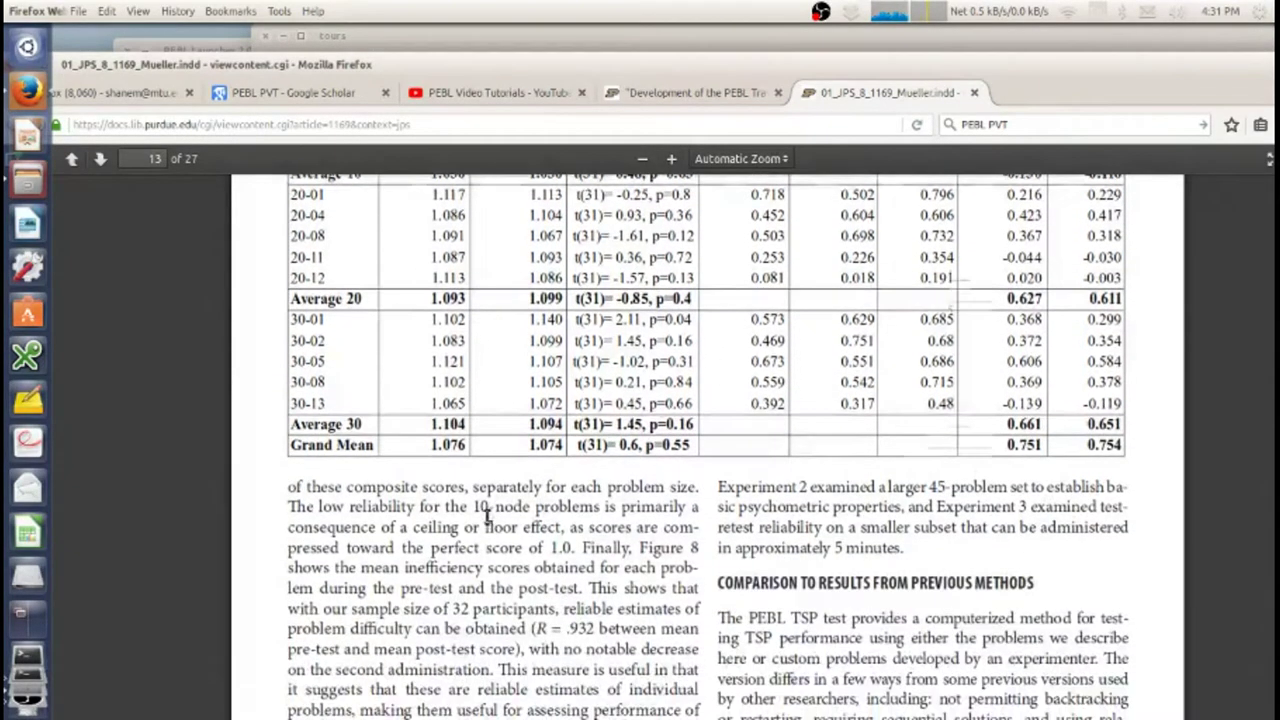
scroll(492, 514, down, 3)
scroll(495, 512, down, 5)
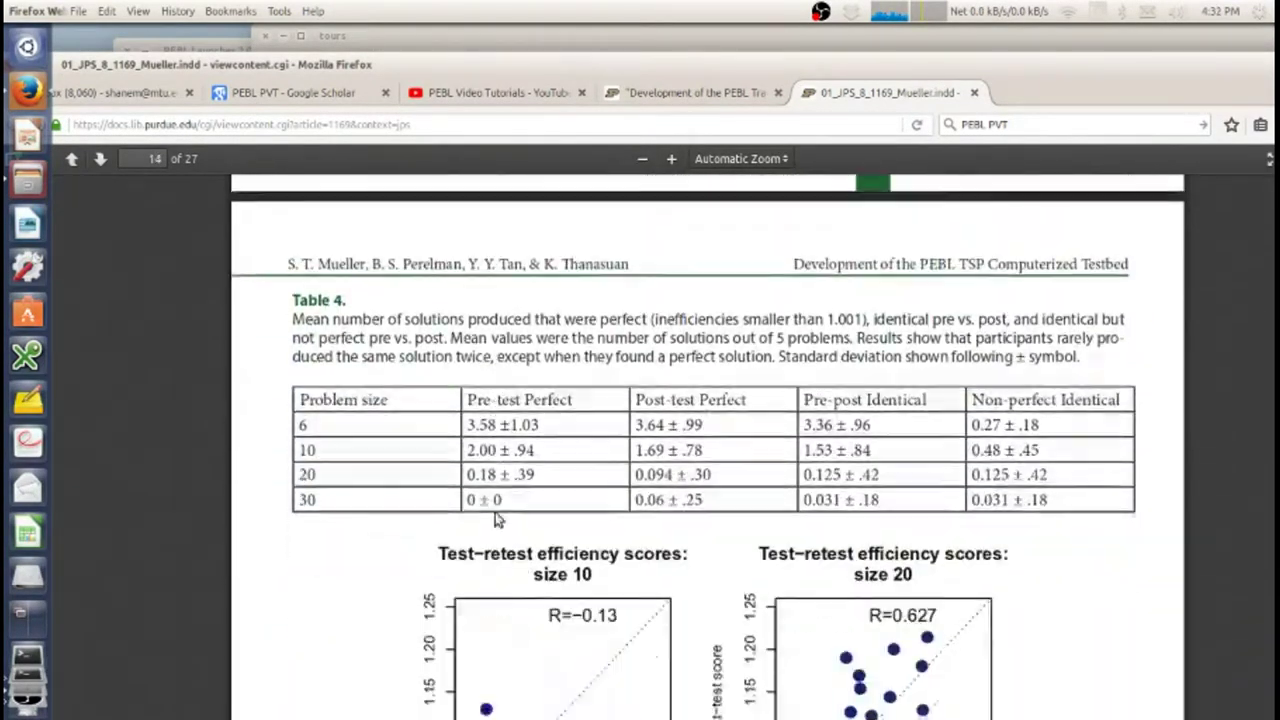
scroll(605, 512, down, 3)
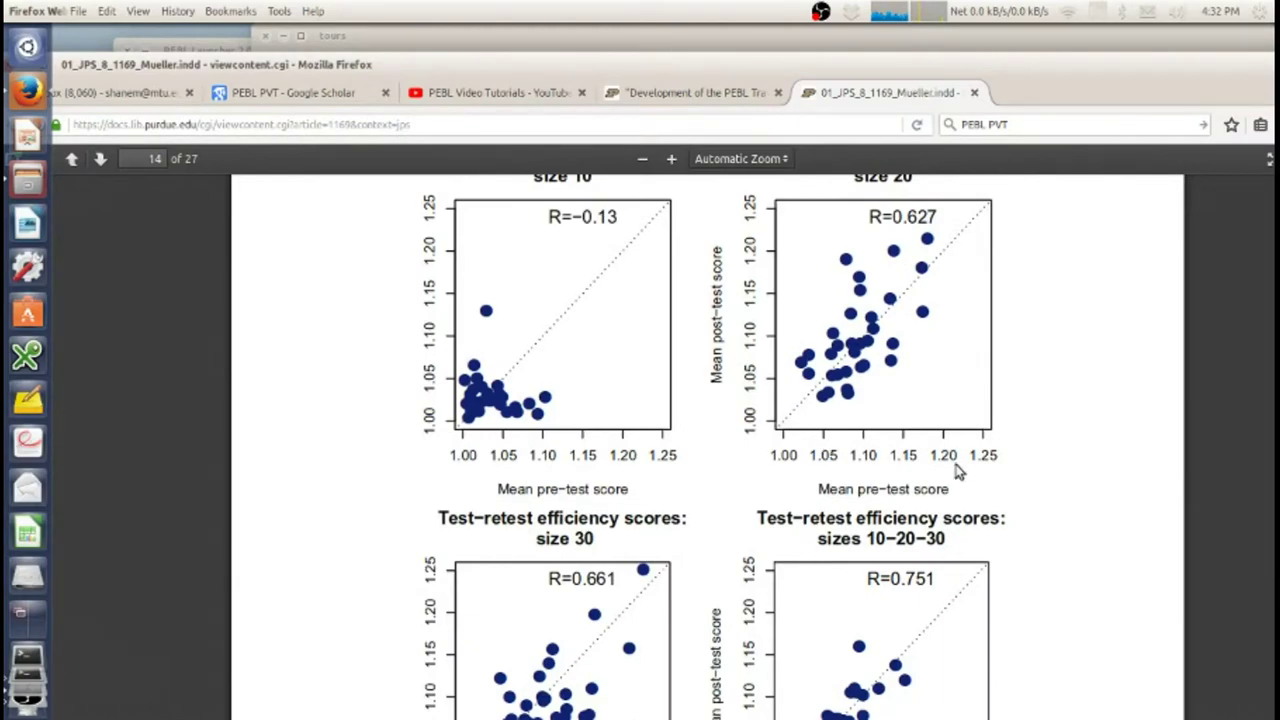
scroll(958, 476, down, 2)
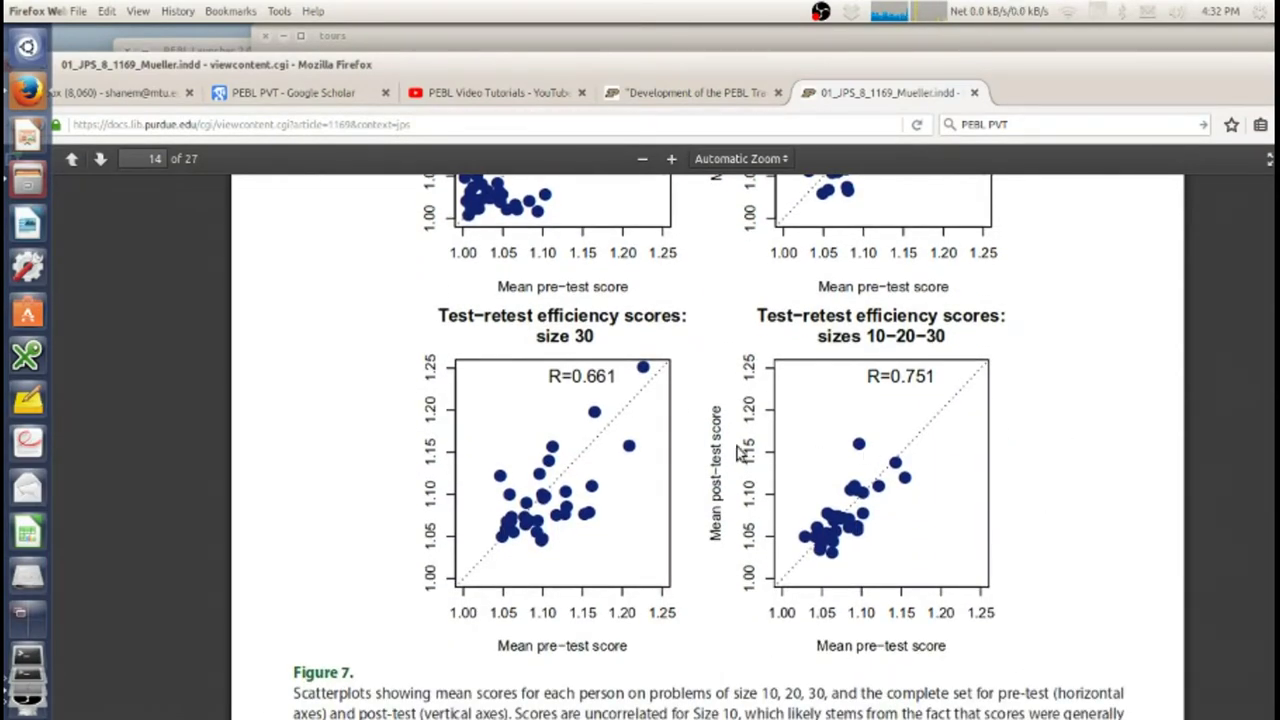
scroll(741, 453, down, 2)
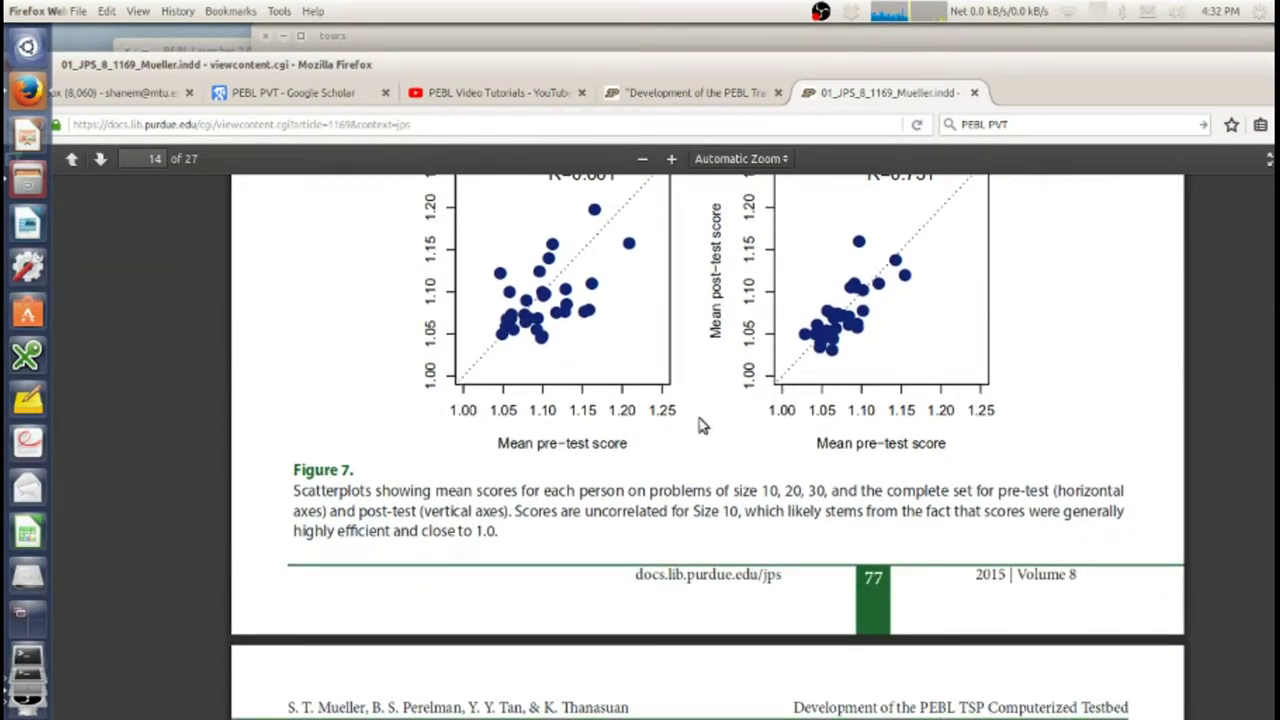
scroll(700, 425, down, 3)
scroll(680, 434, down, 4)
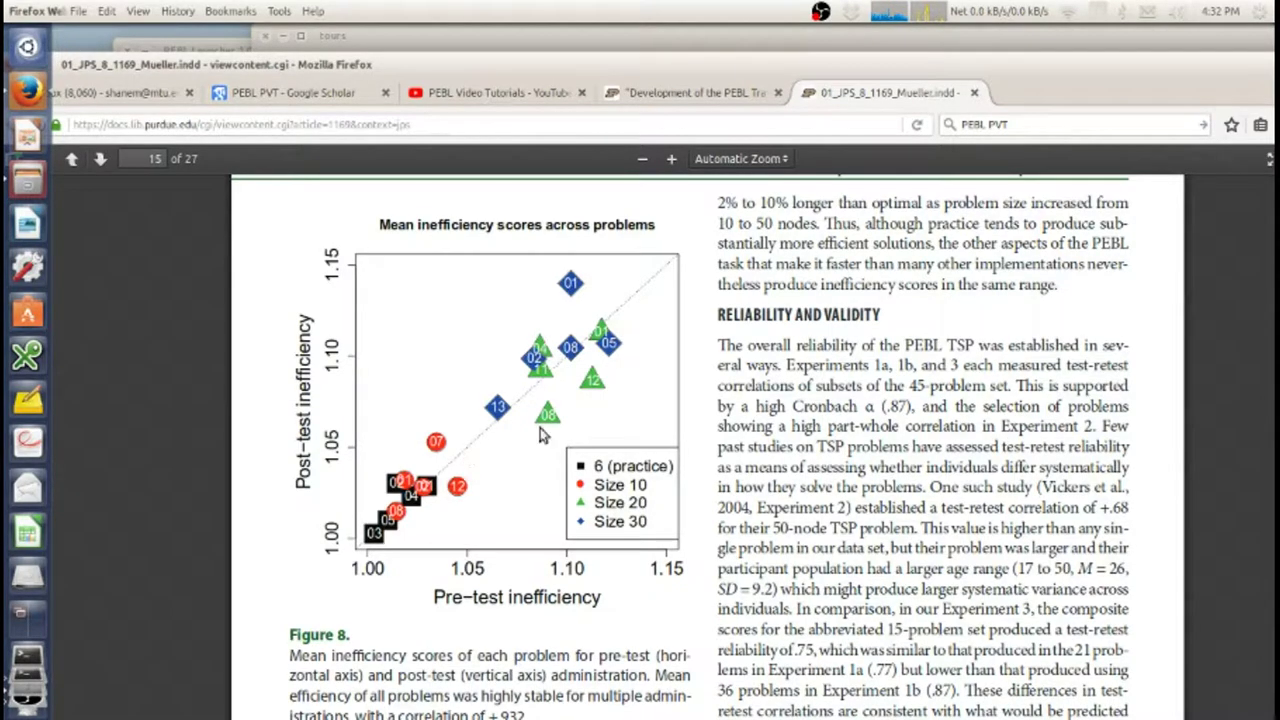
drag(540, 428, 418, 506)
click(545, 488)
scroll(575, 330, down, 4)
Scroll down through the paper's references and appendices.
scroll(575, 332, down, 2)
scroll(575, 340, down, 7)
scroll(577, 350, down, 6)
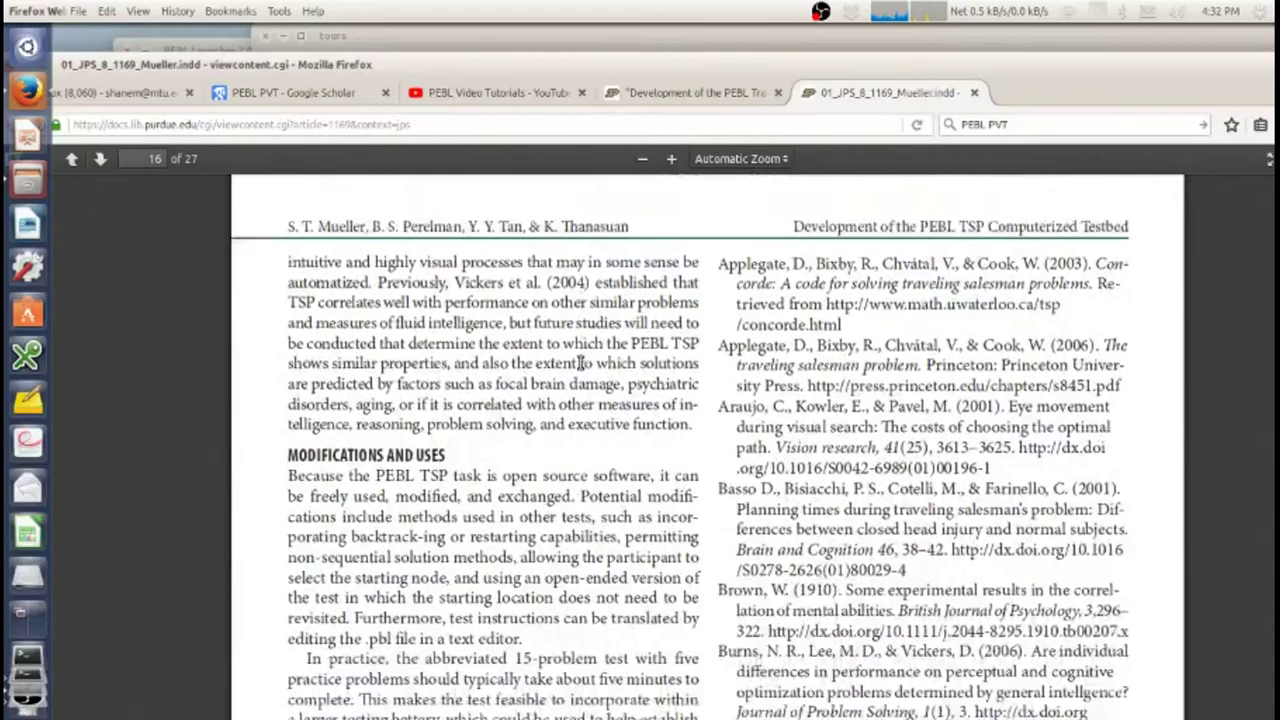
scroll(578, 365, down, 8)
scroll(578, 365, down, 6)
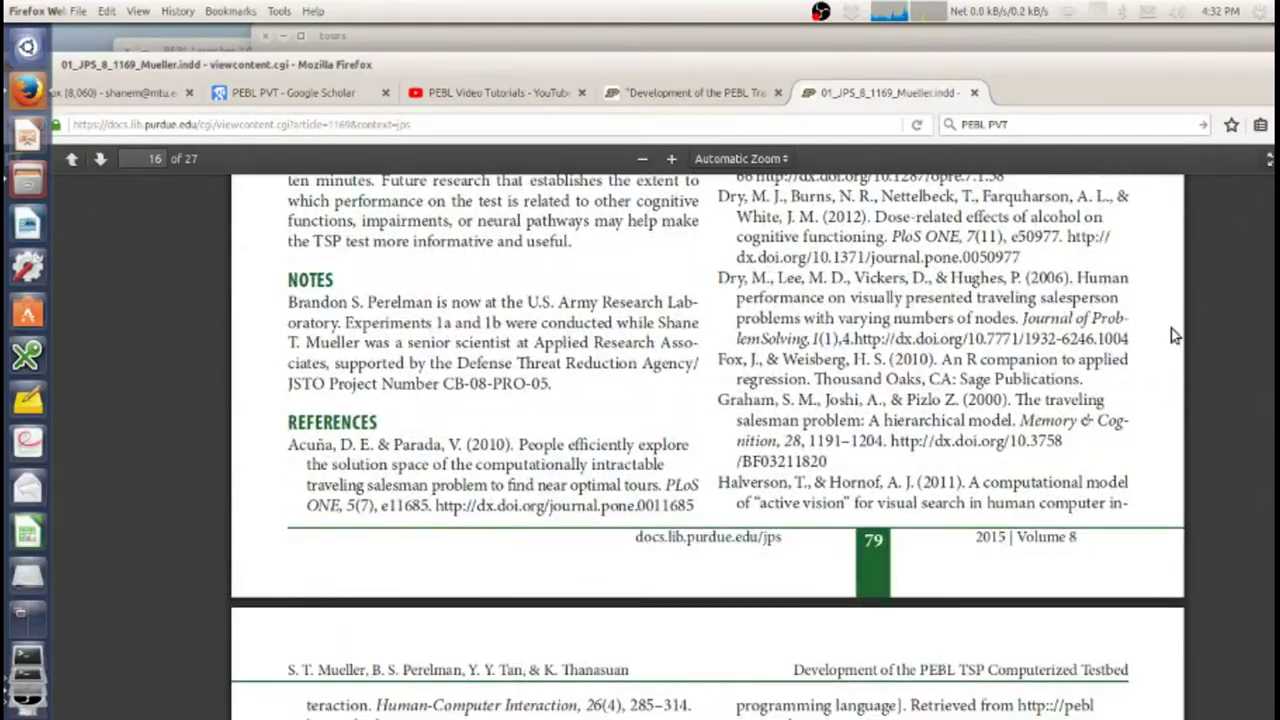
scroll(1102, 395, down, 4)
scroll(1104, 396, down, 10)
scroll(1104, 396, down, 10)
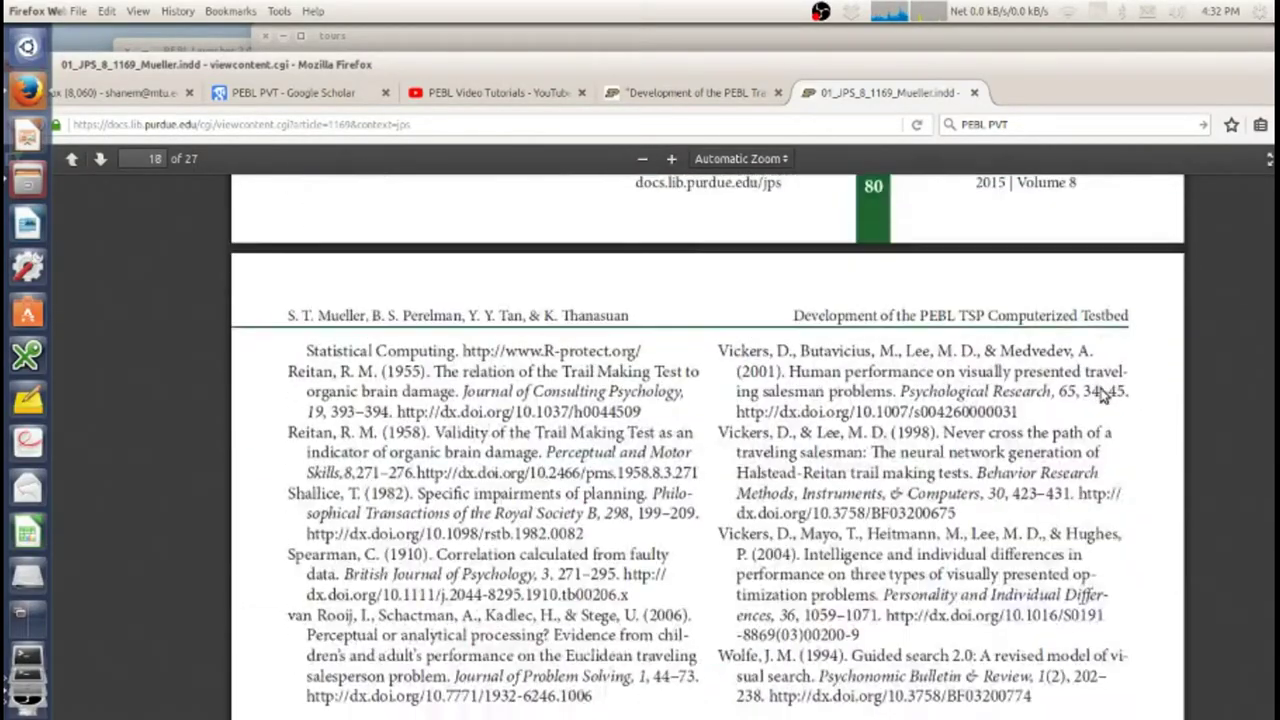
scroll(1104, 396, down, 8)
scroll(1104, 396, down, 6)
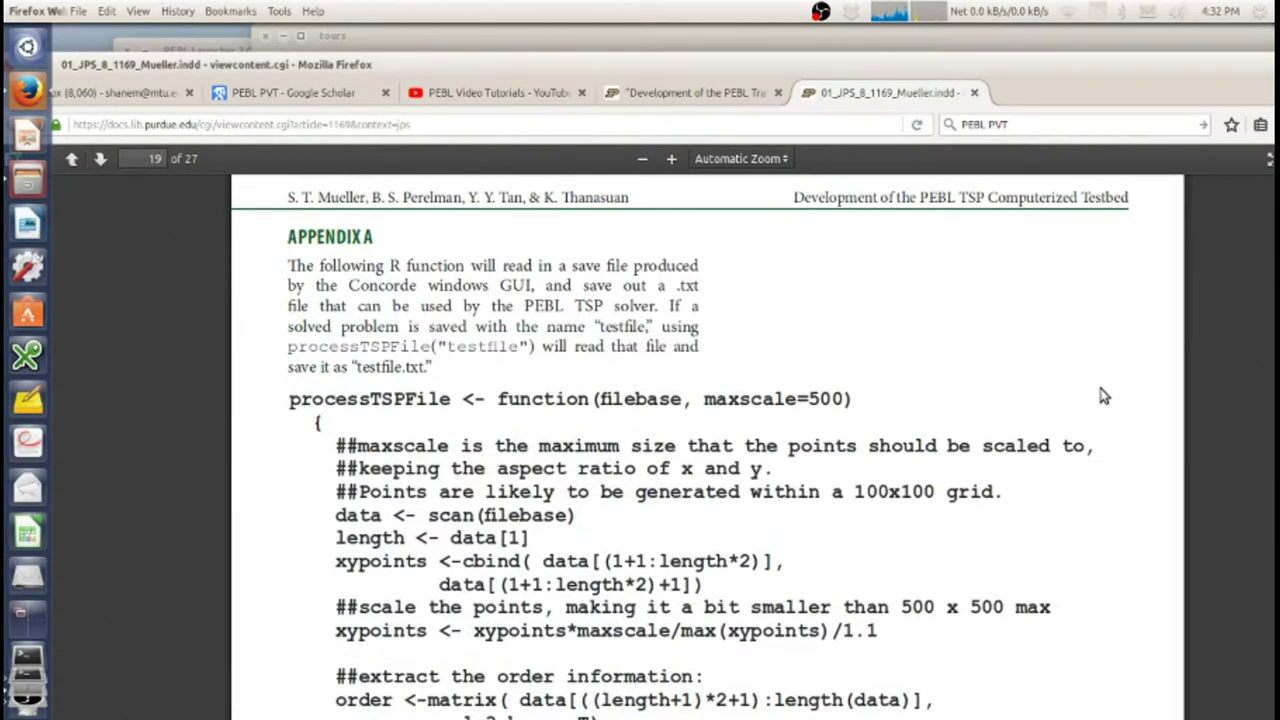
scroll(979, 484, down, 3)
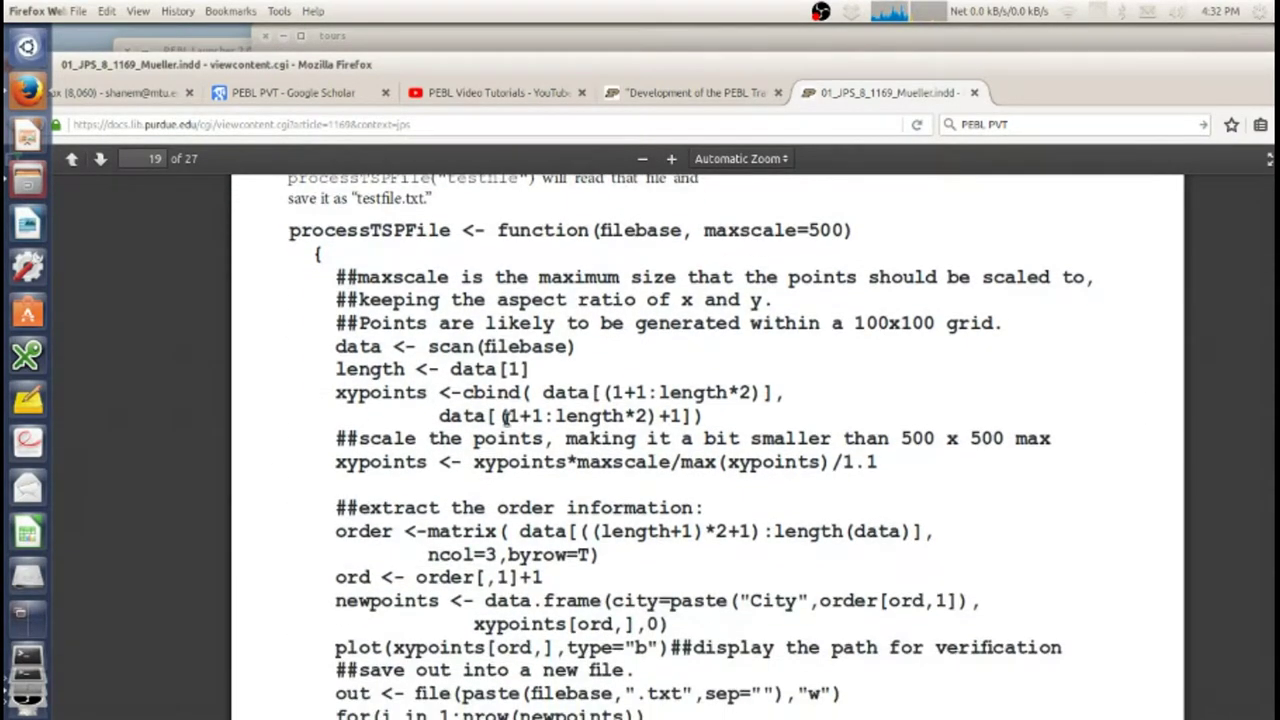
scroll(559, 323, up, 3)
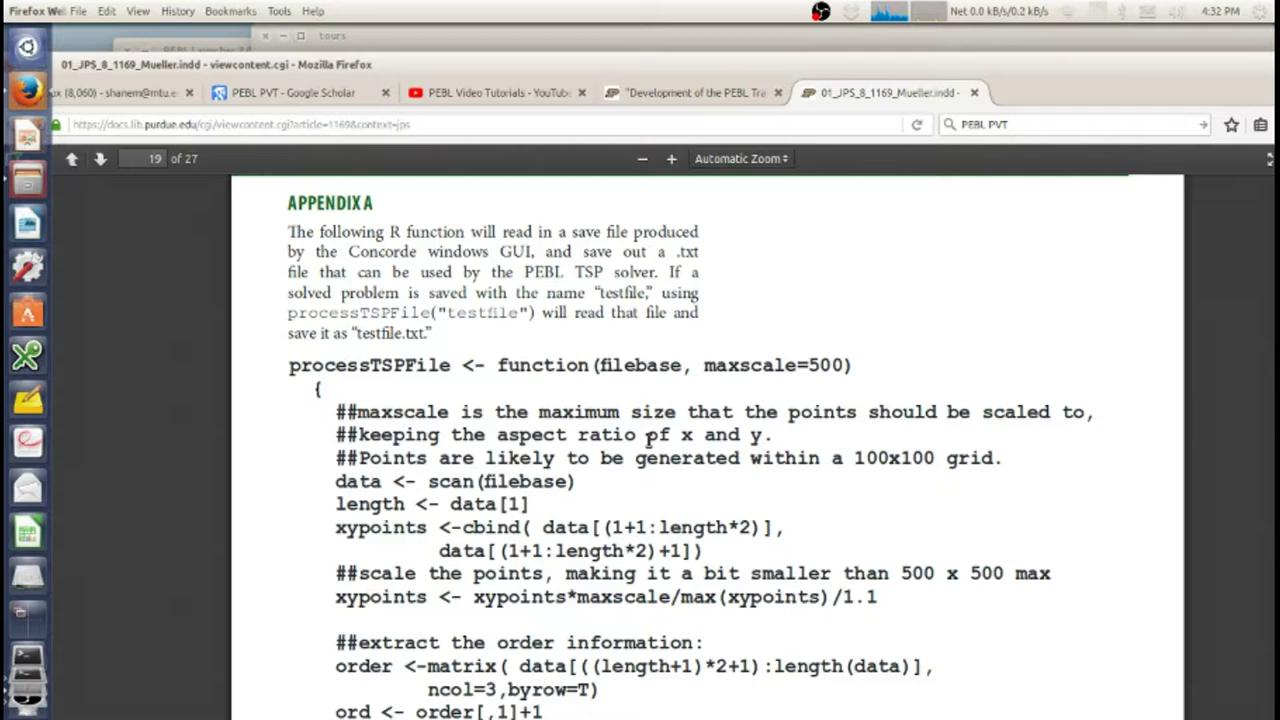
scroll(648, 440, down, 4)
scroll(648, 440, down, 6)
scroll(646, 441, down, 6)
scroll(646, 445, down, 5)
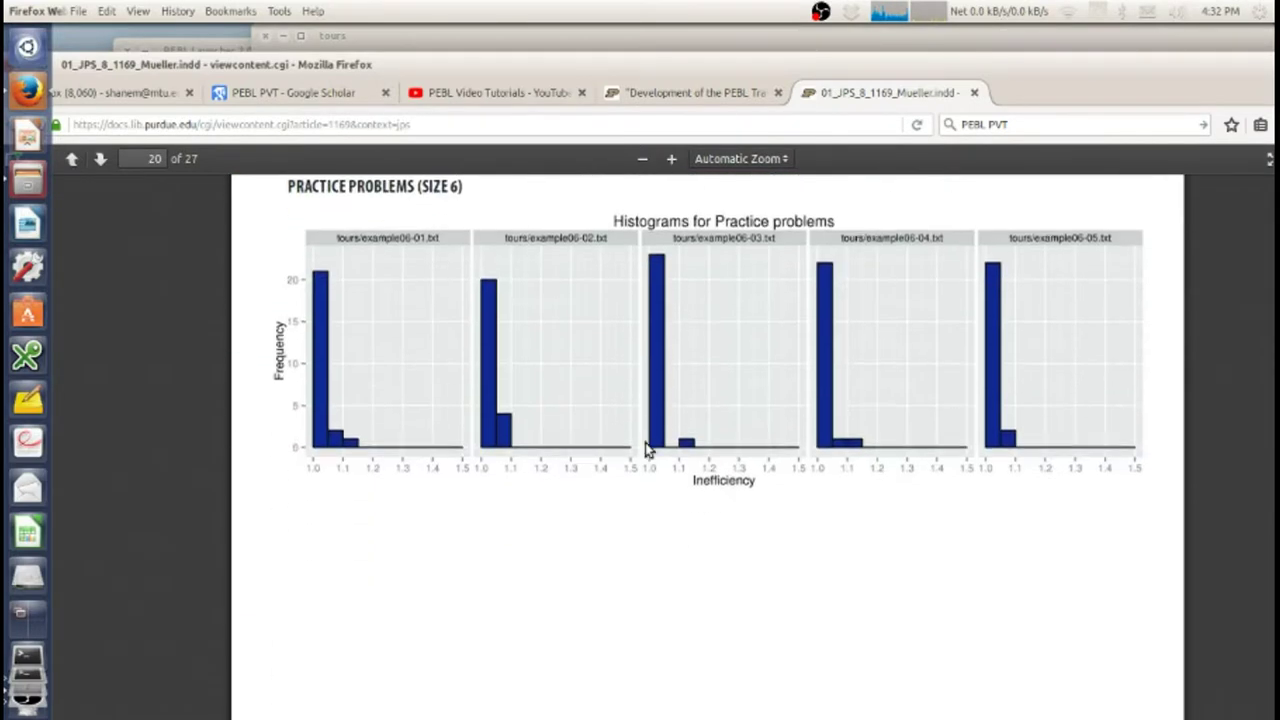
scroll(646, 450, down, 5)
scroll(646, 450, down, 5)
scroll(646, 450, down, 5)
scroll(650, 457, down, 5)
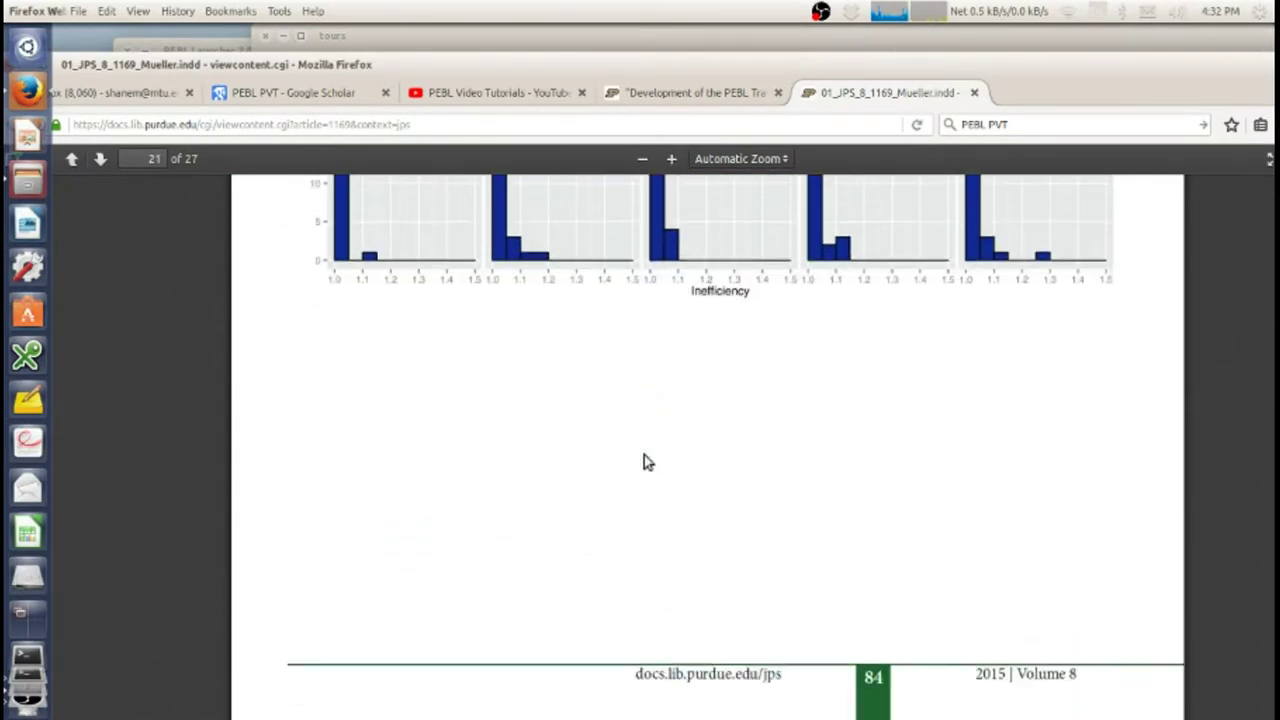
scroll(644, 462, down, 1)
scroll(597, 397, up, 5)
scroll(592, 411, up, 5)
scroll(574, 414, up, 4)
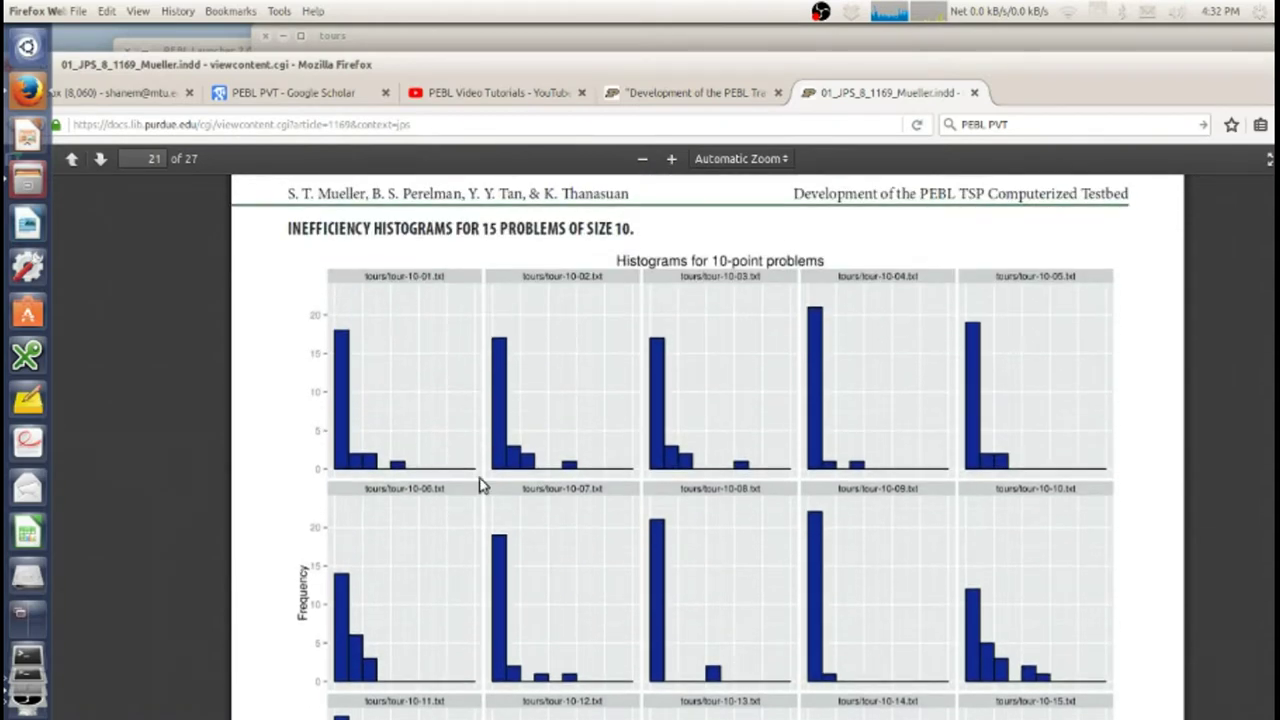
Settle on Appendix C's statistics table for tour-20 and tour-30 on page 24.
scroll(561, 430, down, 5)
scroll(561, 430, down, 5)
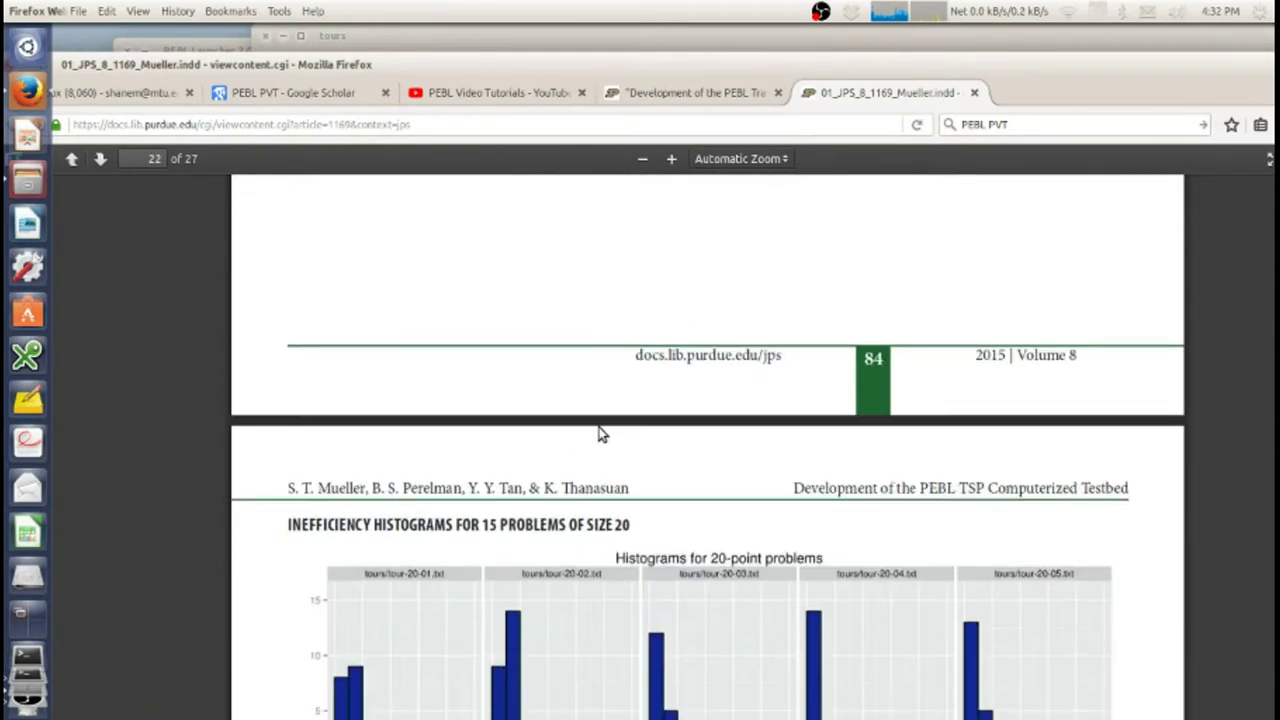
scroll(657, 403, down, 6)
scroll(663, 397, down, 4)
scroll(663, 400, down, 6)
scroll(665, 395, down, 5)
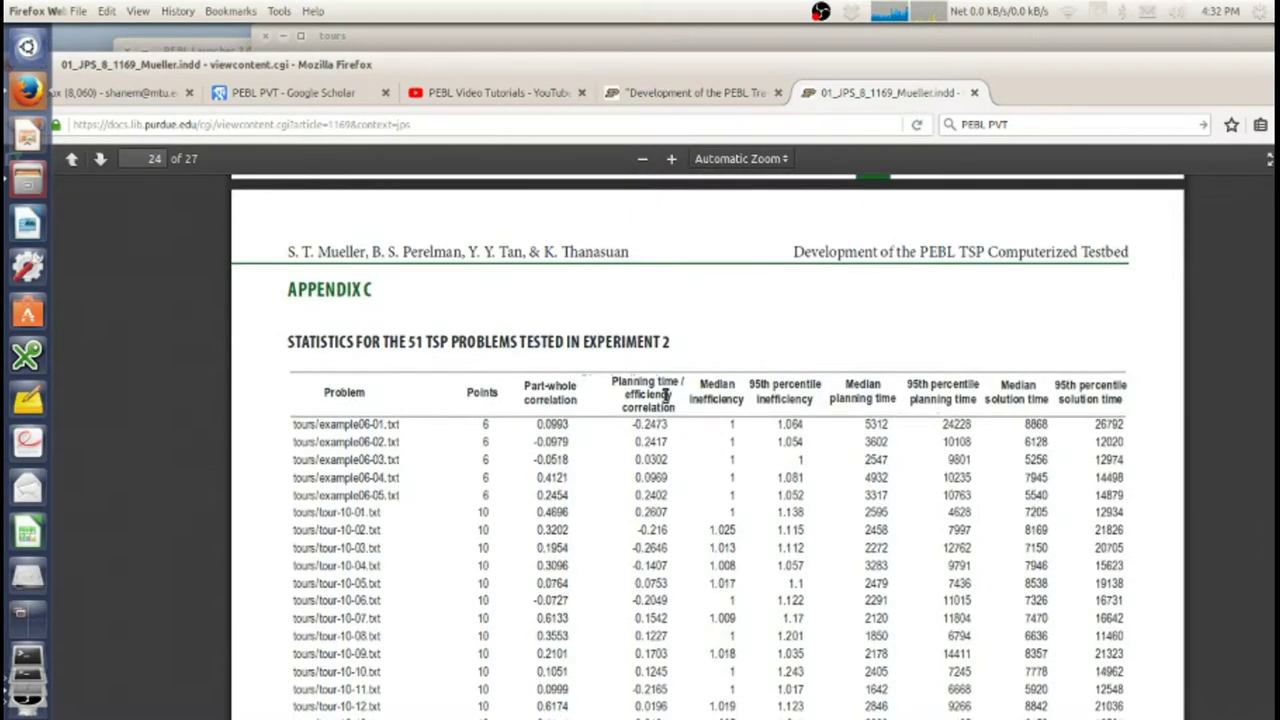
scroll(663, 400, down, 2)
scroll(665, 400, down, 6)
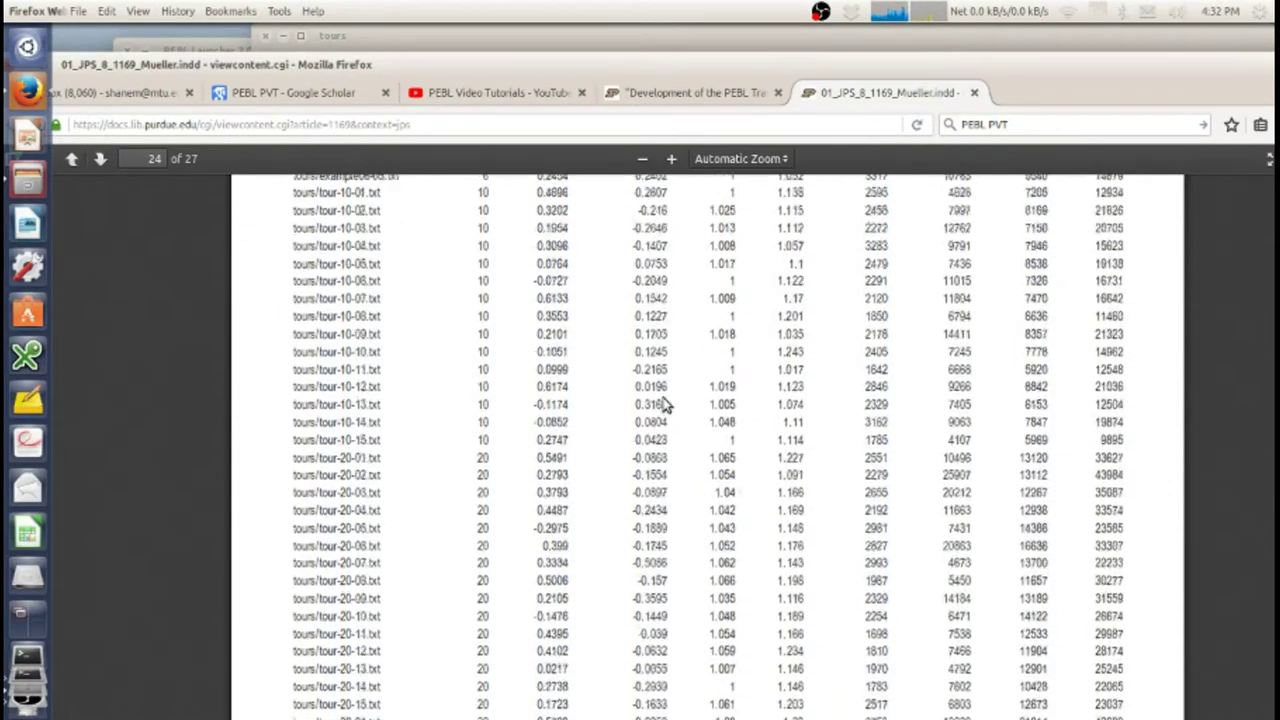
scroll(665, 400, up, 5)
scroll(426, 312, down, 2)
scroll(420, 330, up, 1)
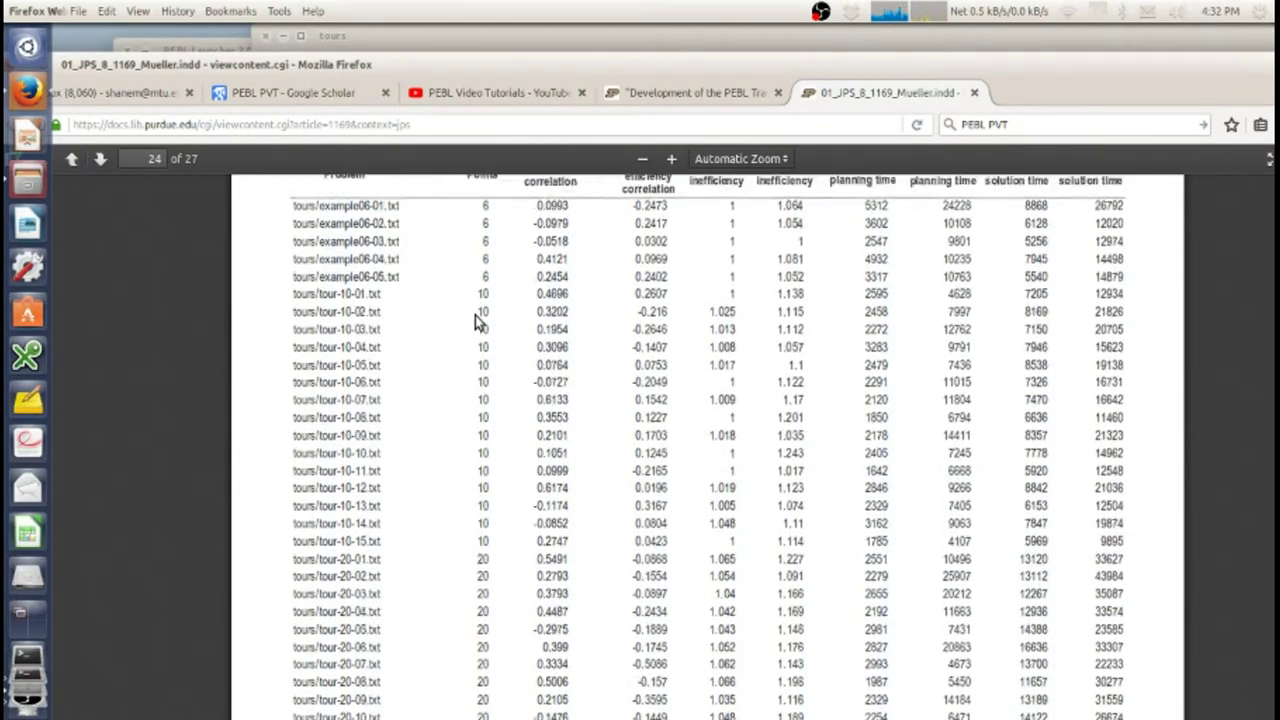
scroll(415, 345, up, 3)
scroll(415, 362, down, 5)
scroll(415, 362, down, 2)
scroll(416, 364, down, 6)
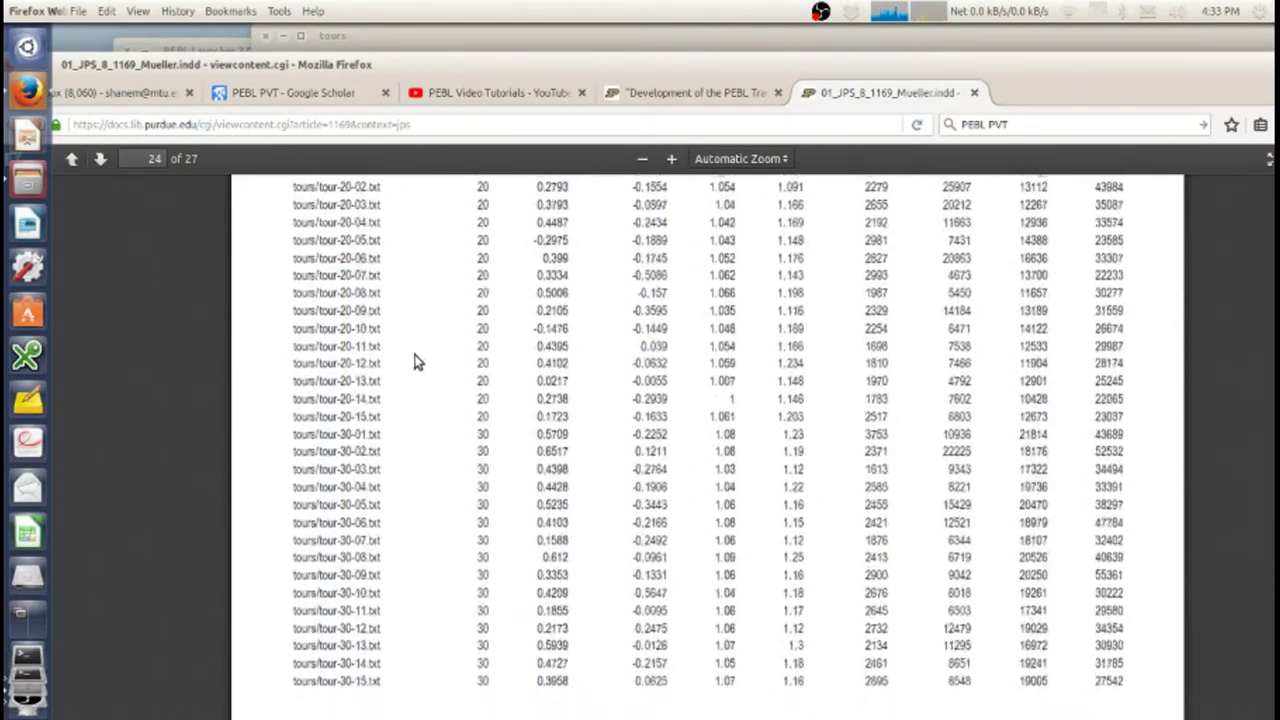
scroll(418, 366, down, 3)
scroll(416, 366, down, 5)
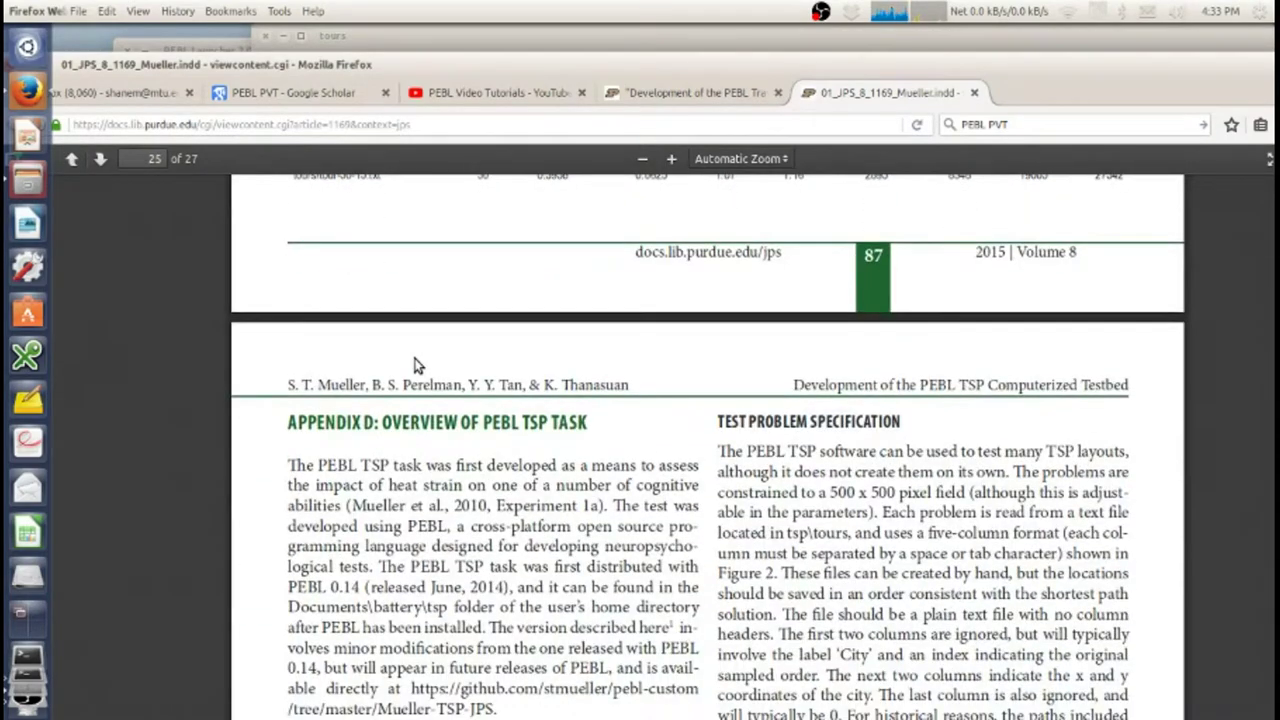
scroll(416, 366, up, 5)
scroll(414, 363, up, 10)
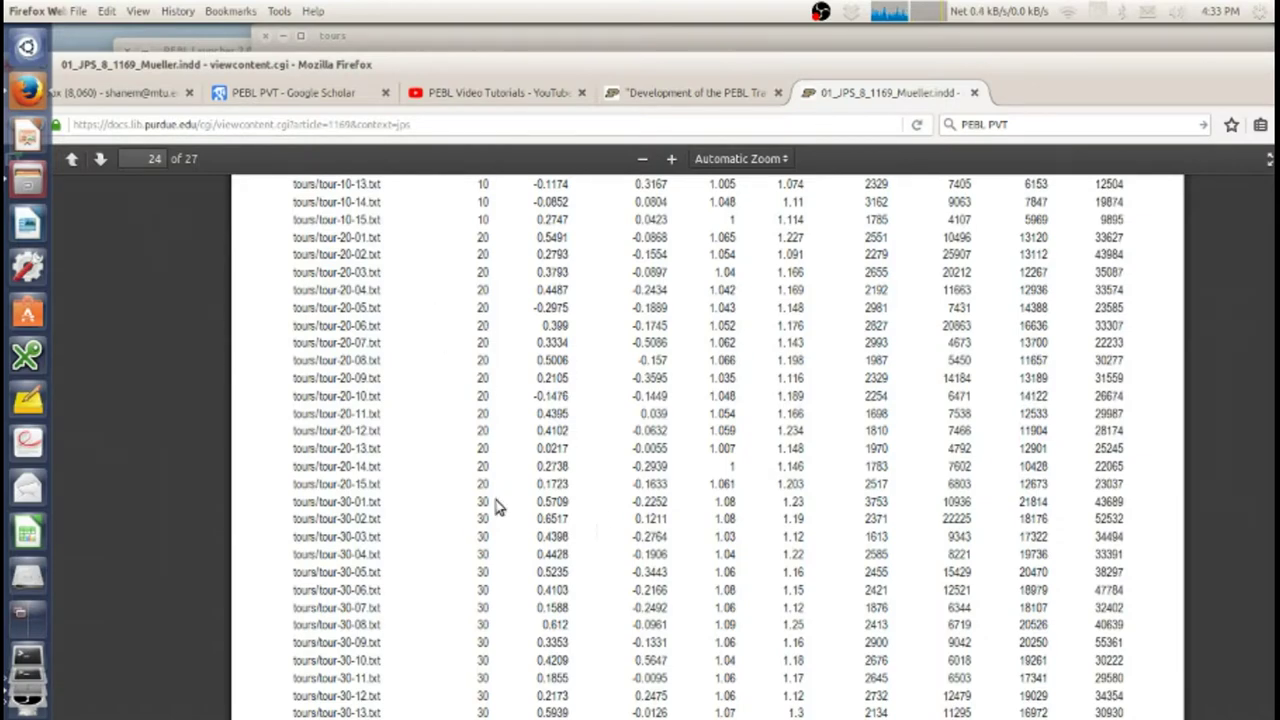
Minimize Firefox, browse the tours folder, and go up to the tsp folder in Files.
click(184, 70)
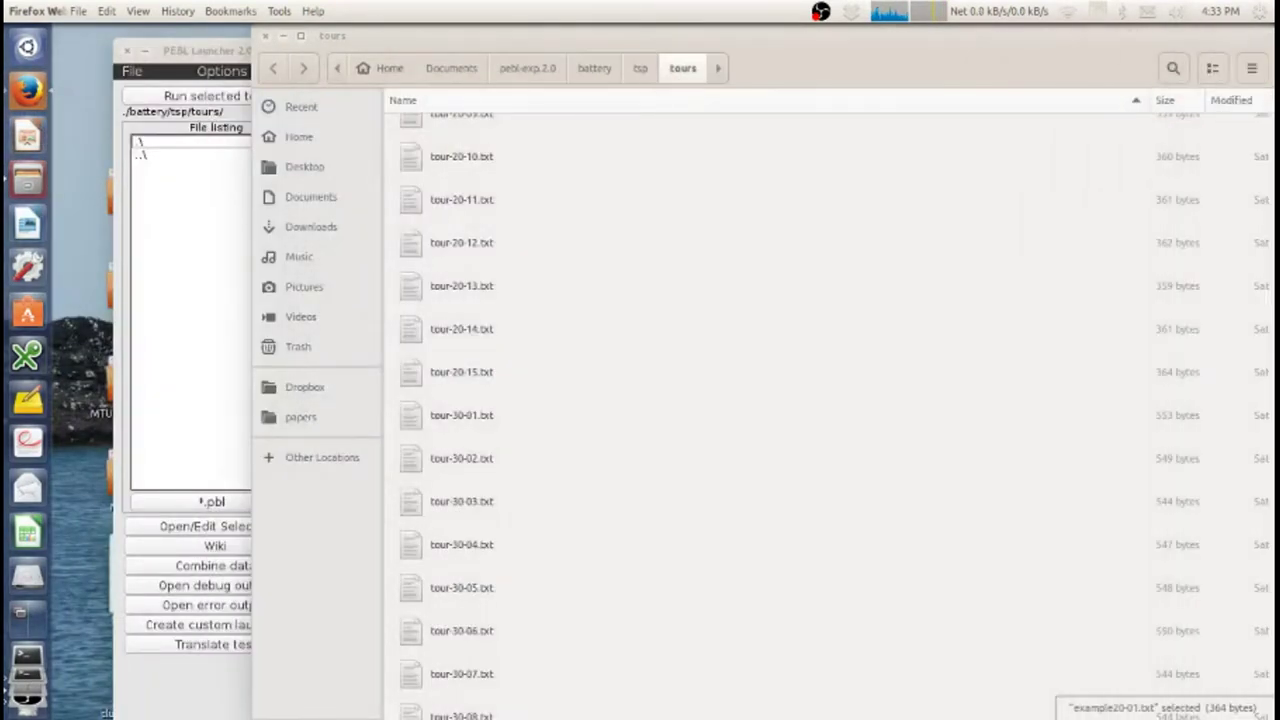
scroll(531, 330, down, 5)
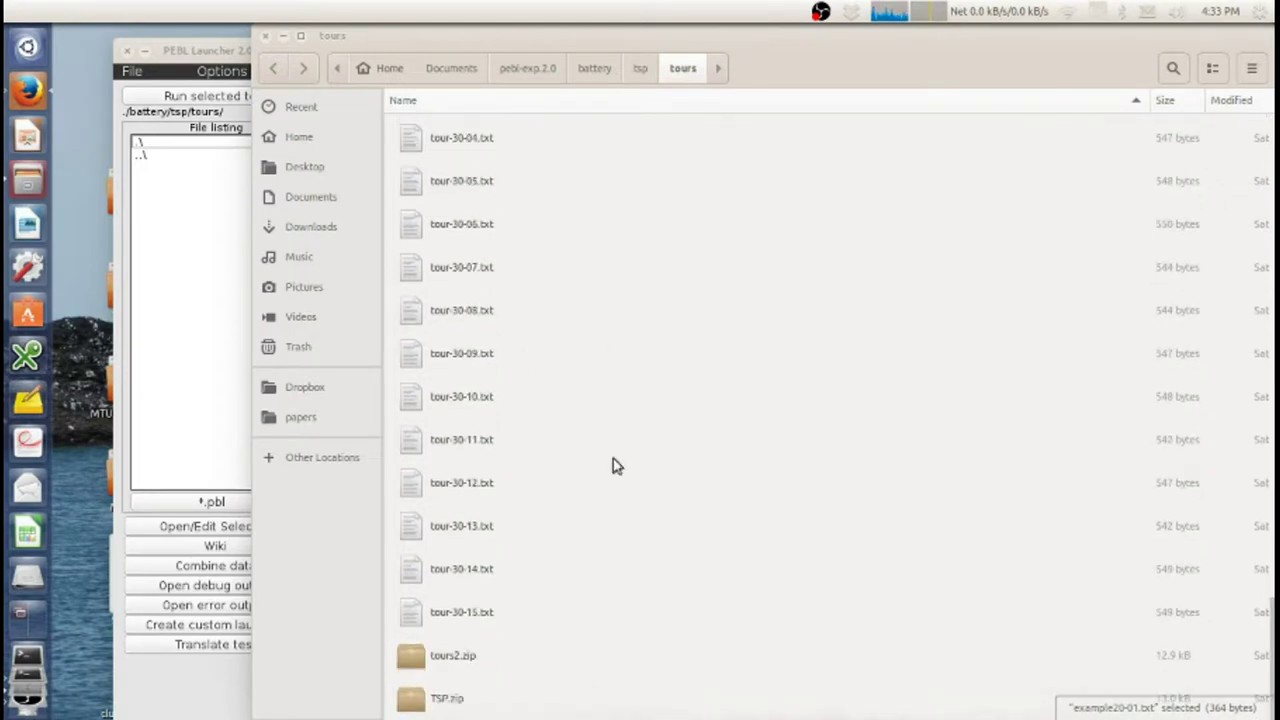
scroll(569, 363, up, 5)
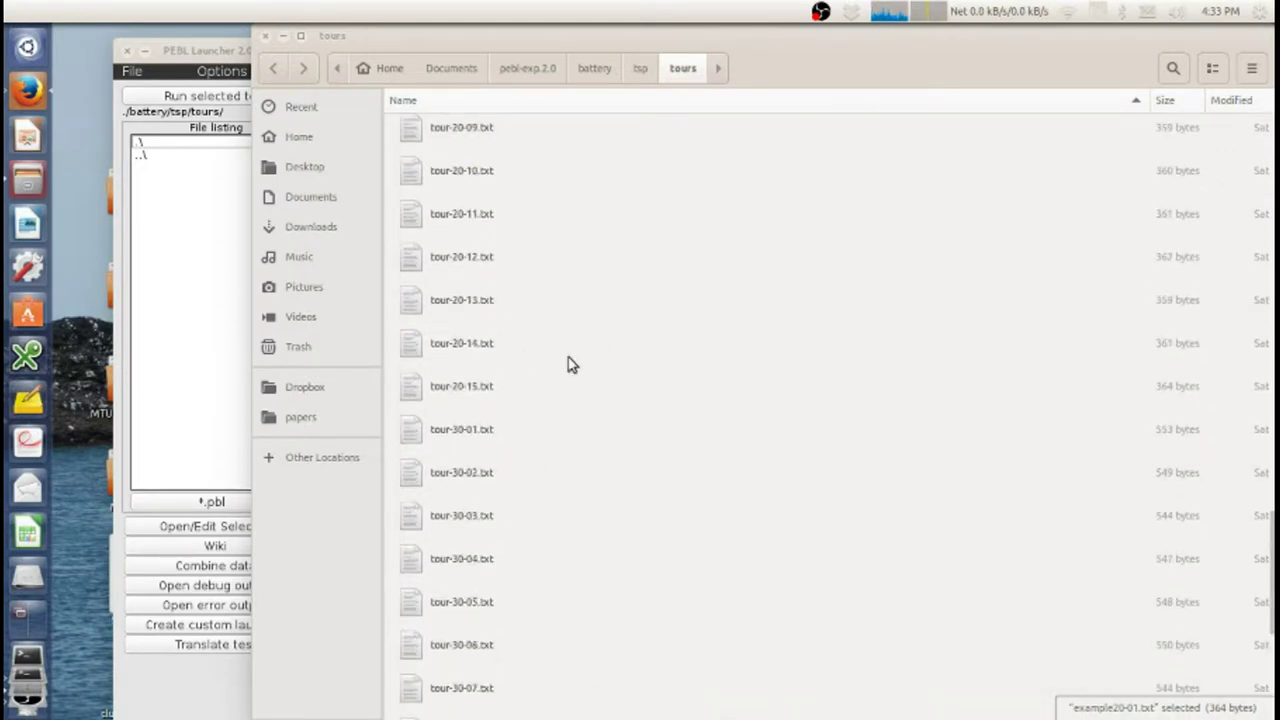
scroll(569, 363, up, 5)
scroll(569, 363, up, 5)
click(640, 68)
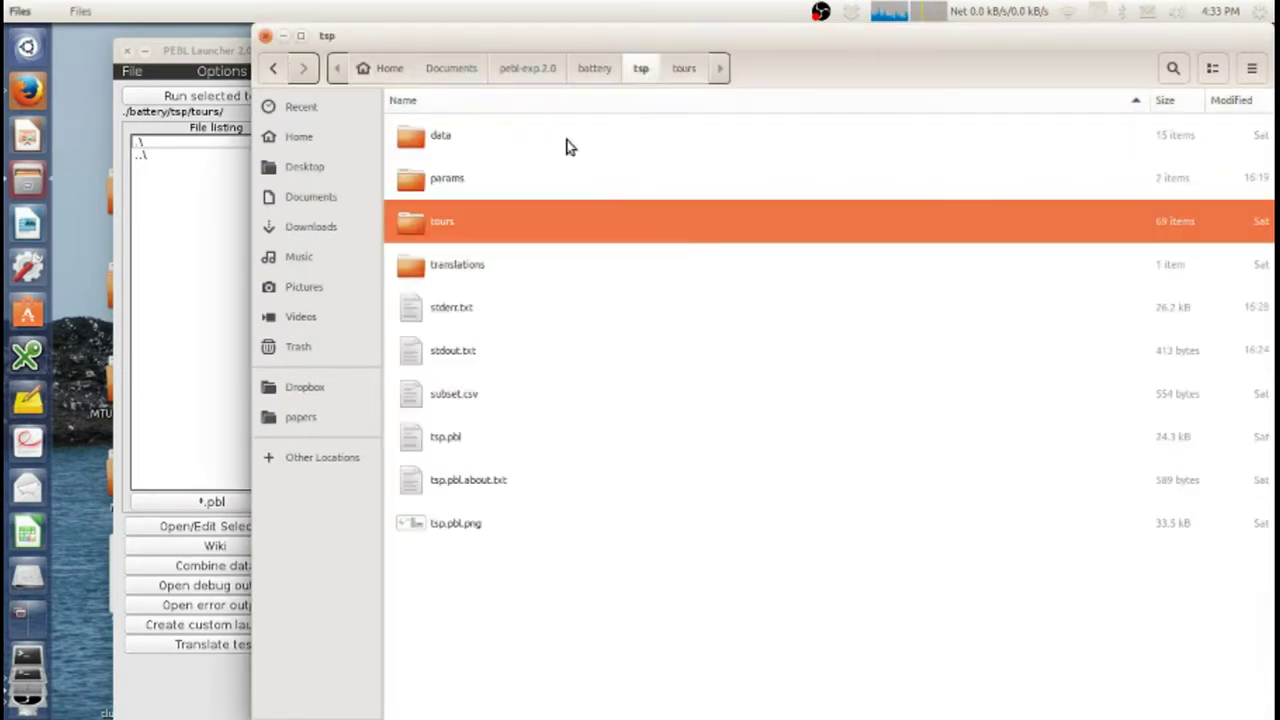
Return to PEBL Launcher and dismiss the select-a-.pbl-file warning from Parameters Edit.
click(265, 35)
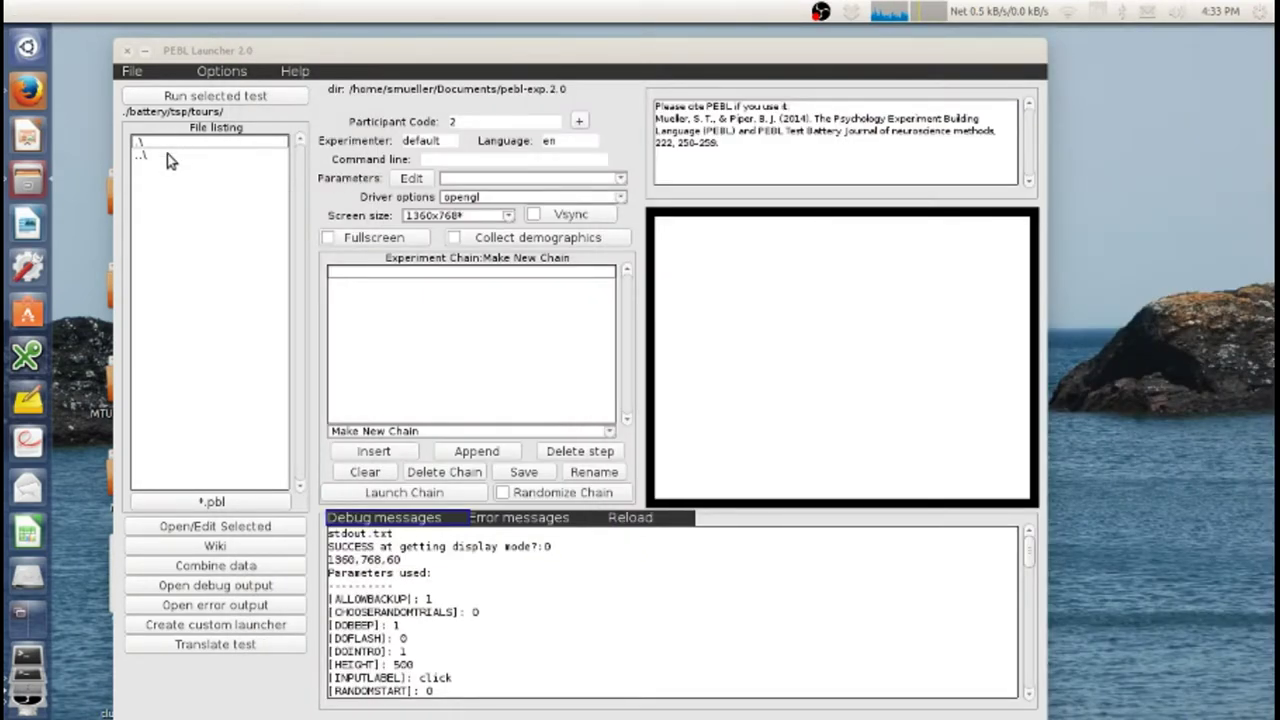
click(172, 157)
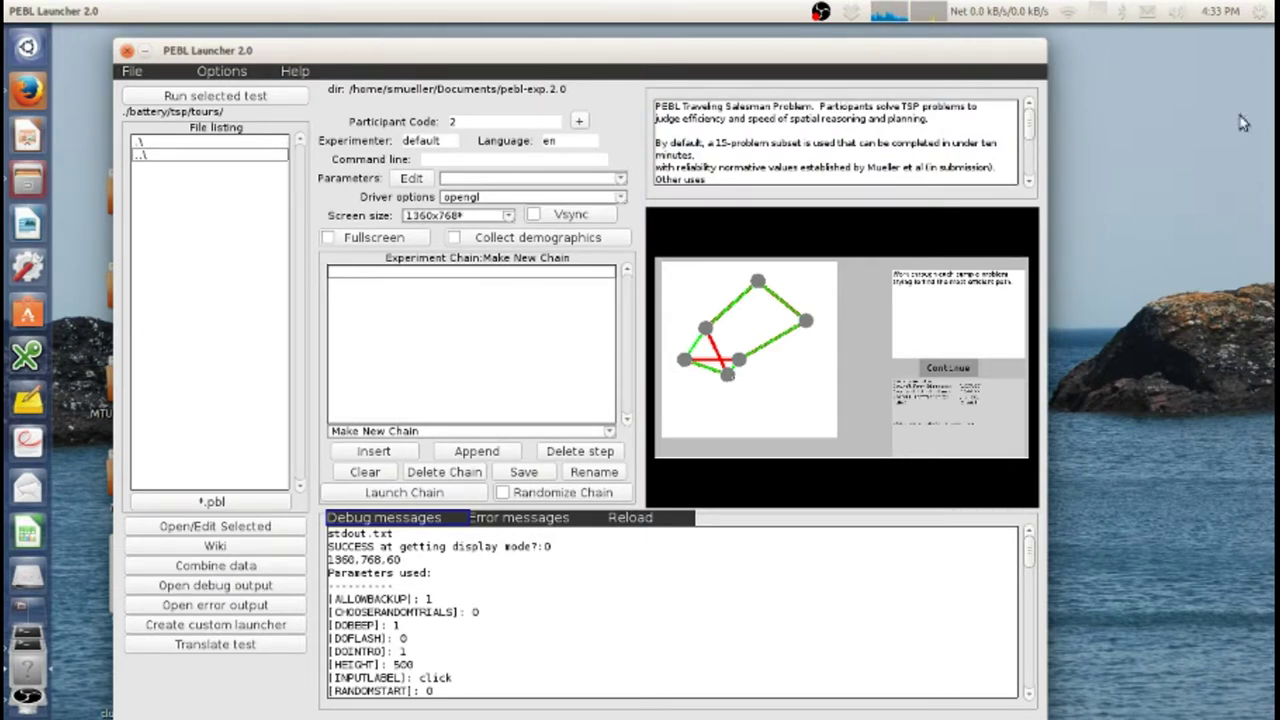
click(413, 179)
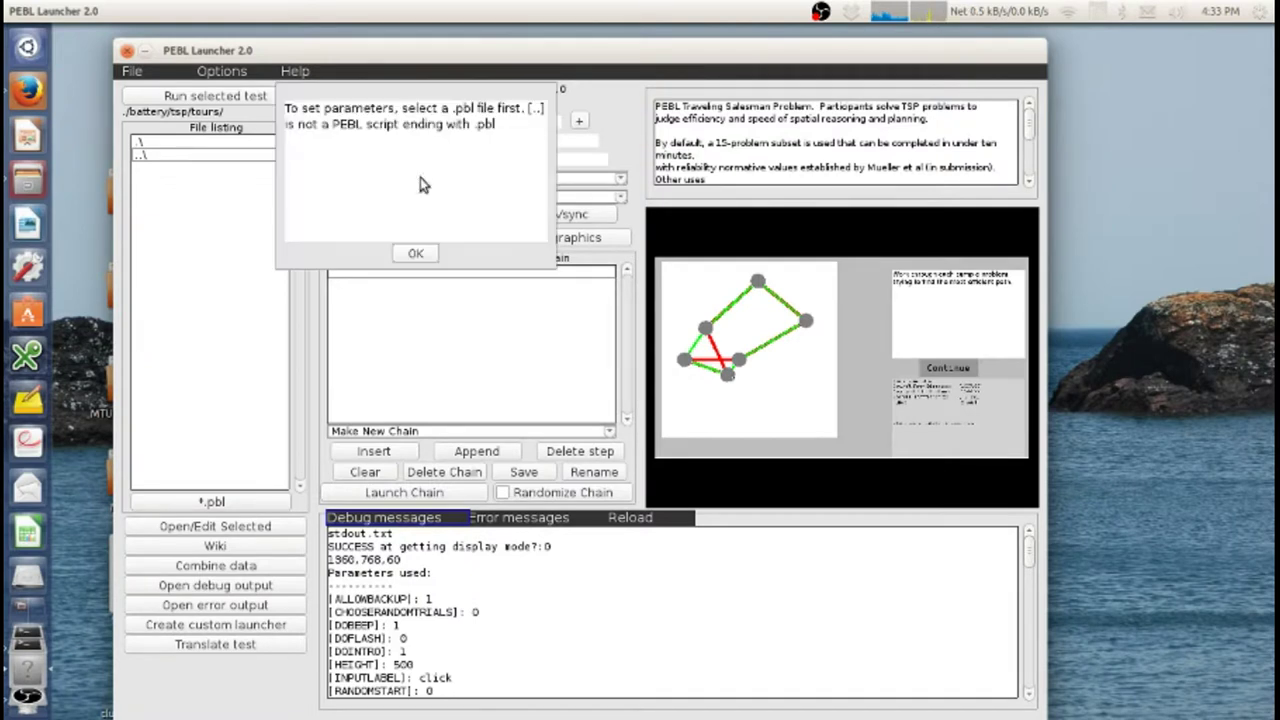
click(416, 256)
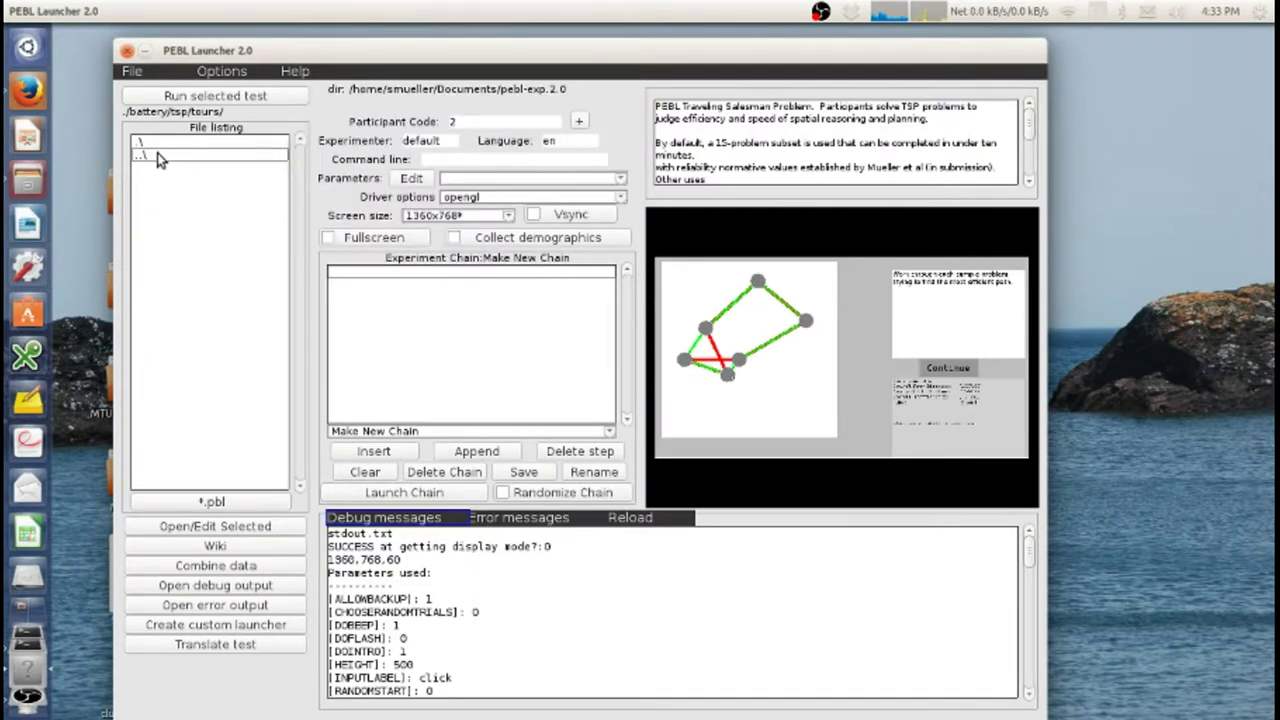
Review tsp.pbl's parameter settings in the editor, then close it.
double_click(160, 156)
click(166, 222)
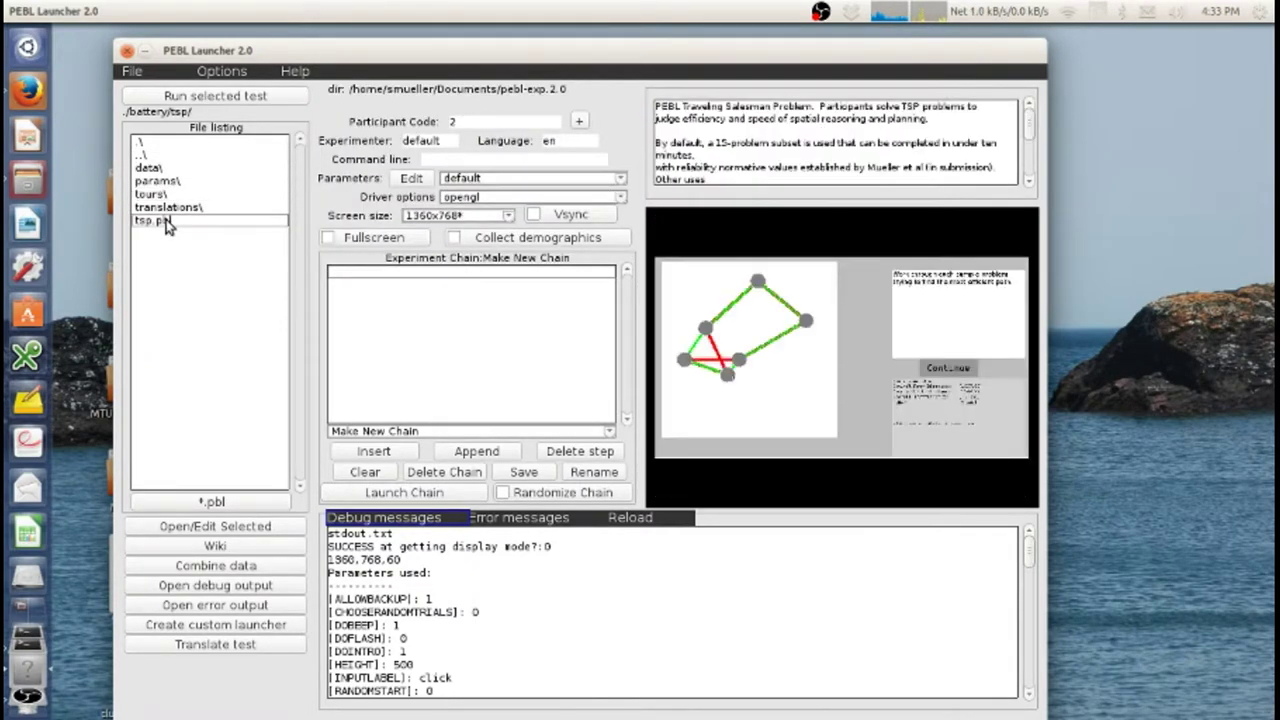
click(411, 180)
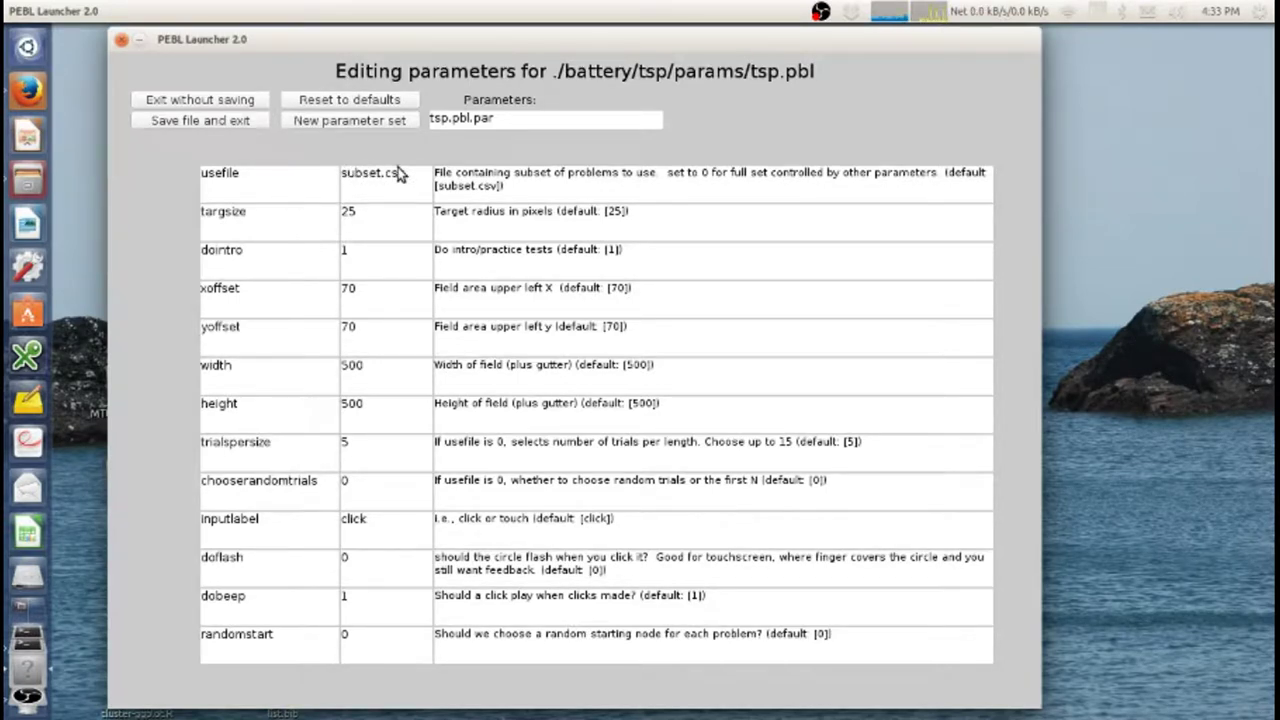
click(210, 101)
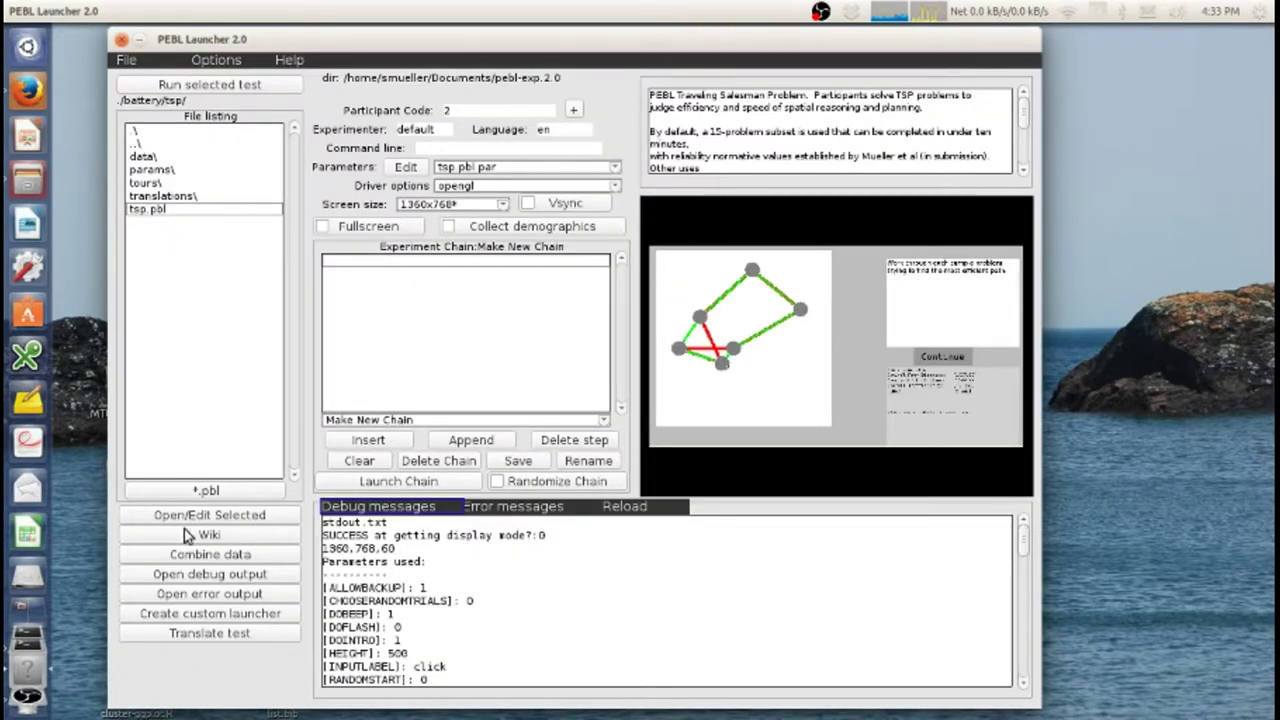
Open the tsp folder's subset.csv in Text Editor from Files.
click(140, 131)
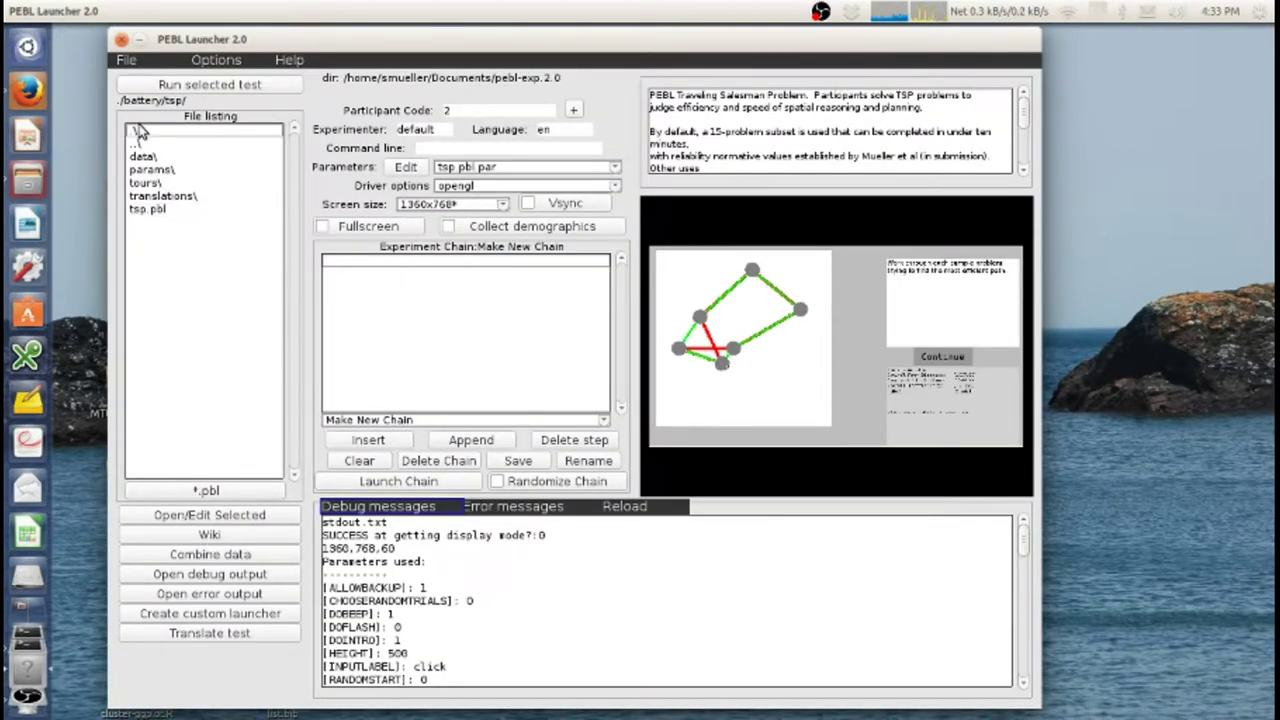
click(232, 516)
click(258, 400)
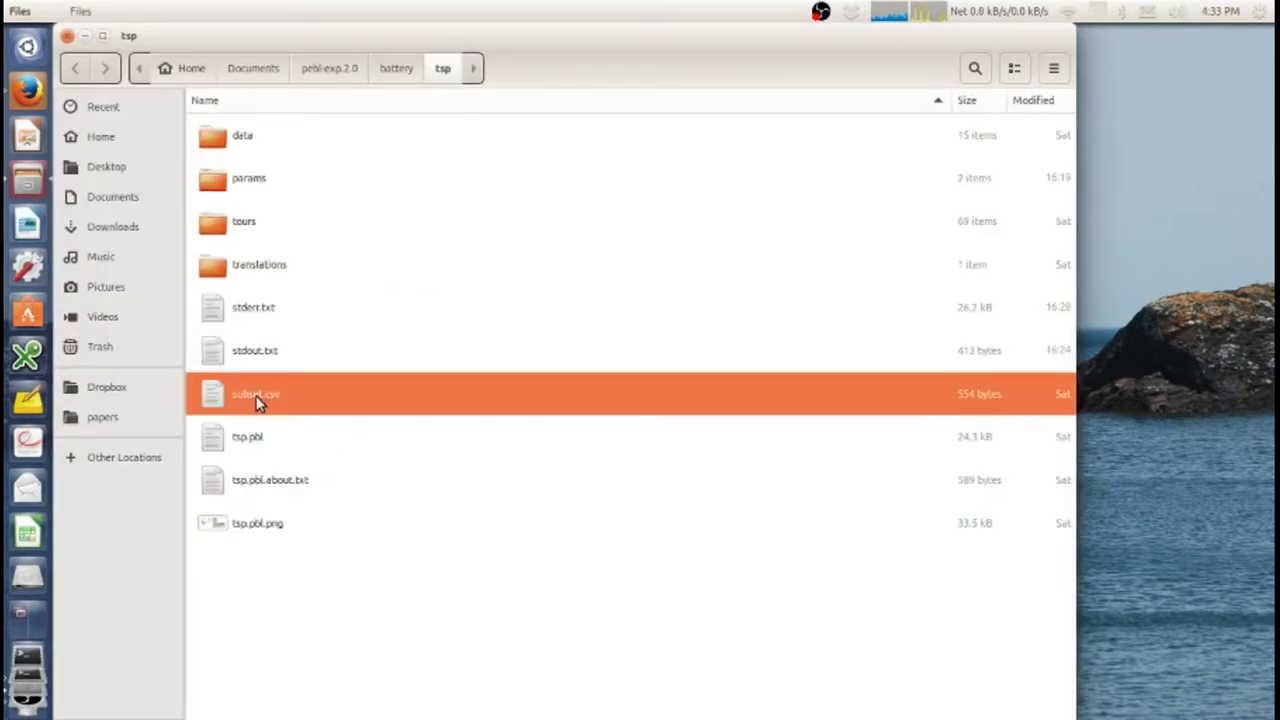
right_click(258, 400)
mouse_move(298, 428)
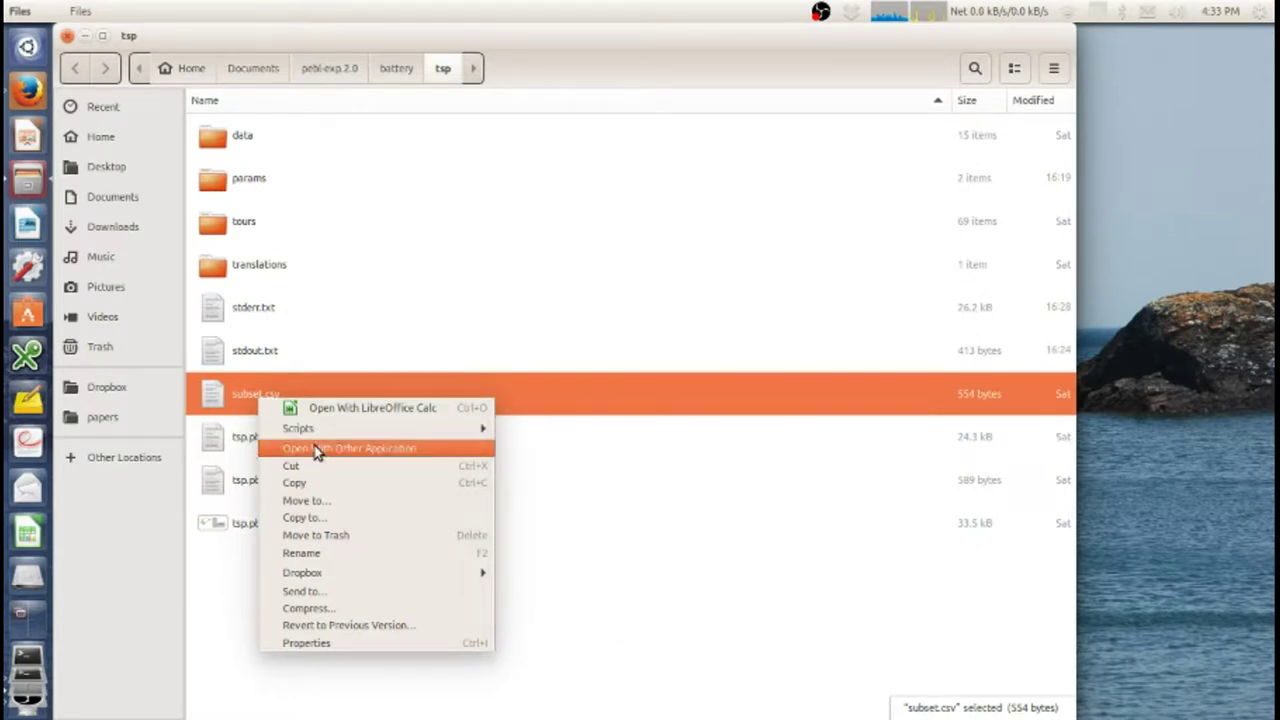
click(316, 448)
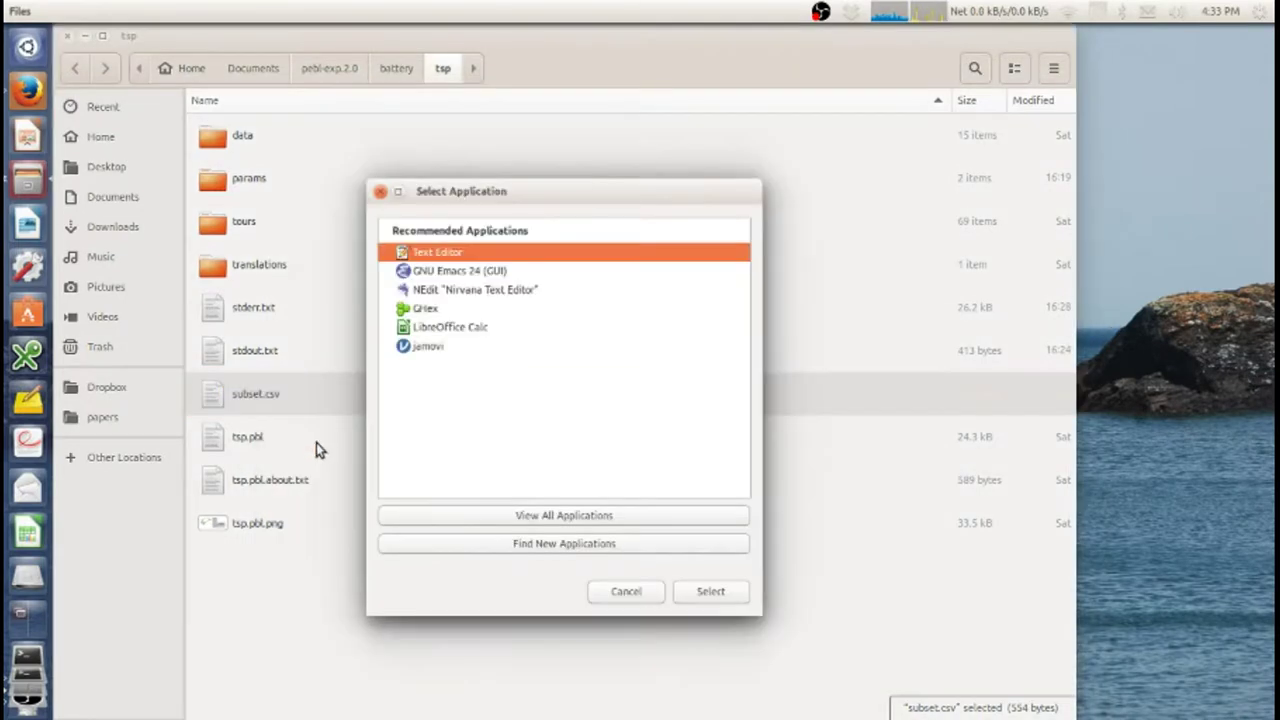
click(700, 591)
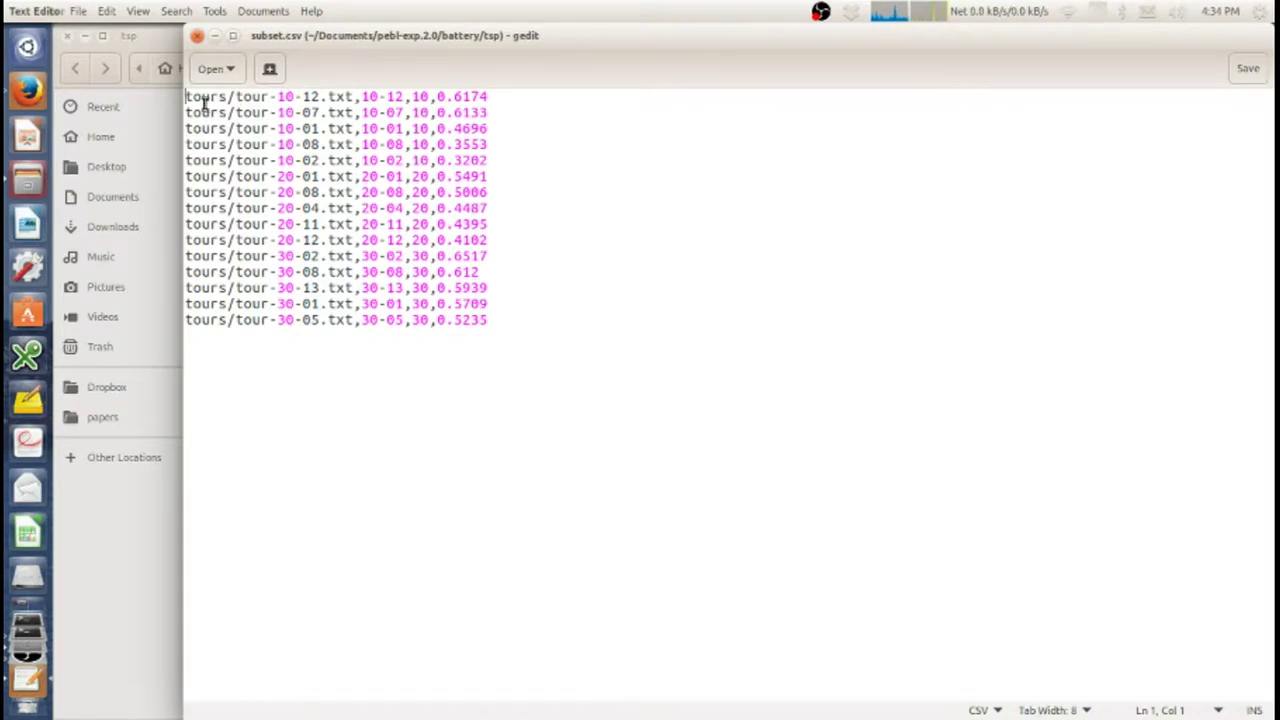
Inspect the tour file path on subset.csv's first line, then close gedit unchanged.
drag(517, 94, 138, 88)
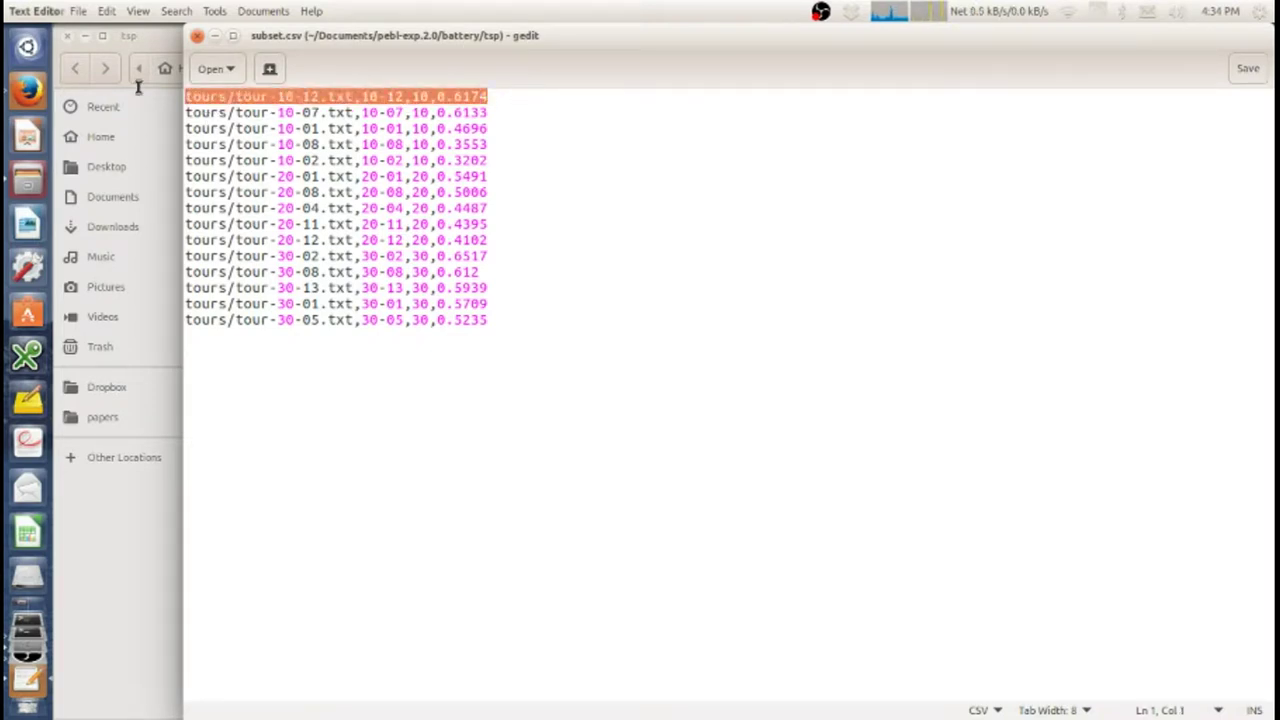
drag(361, 96, 132, 90)
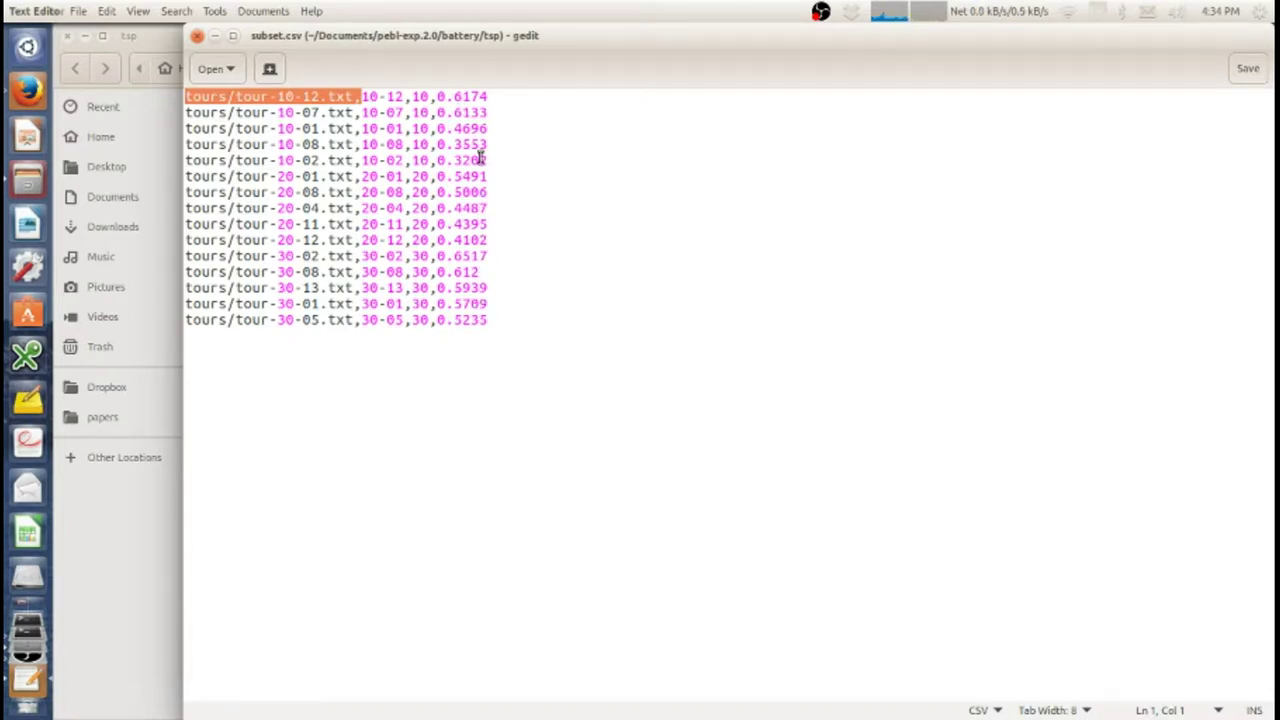
click(473, 145)
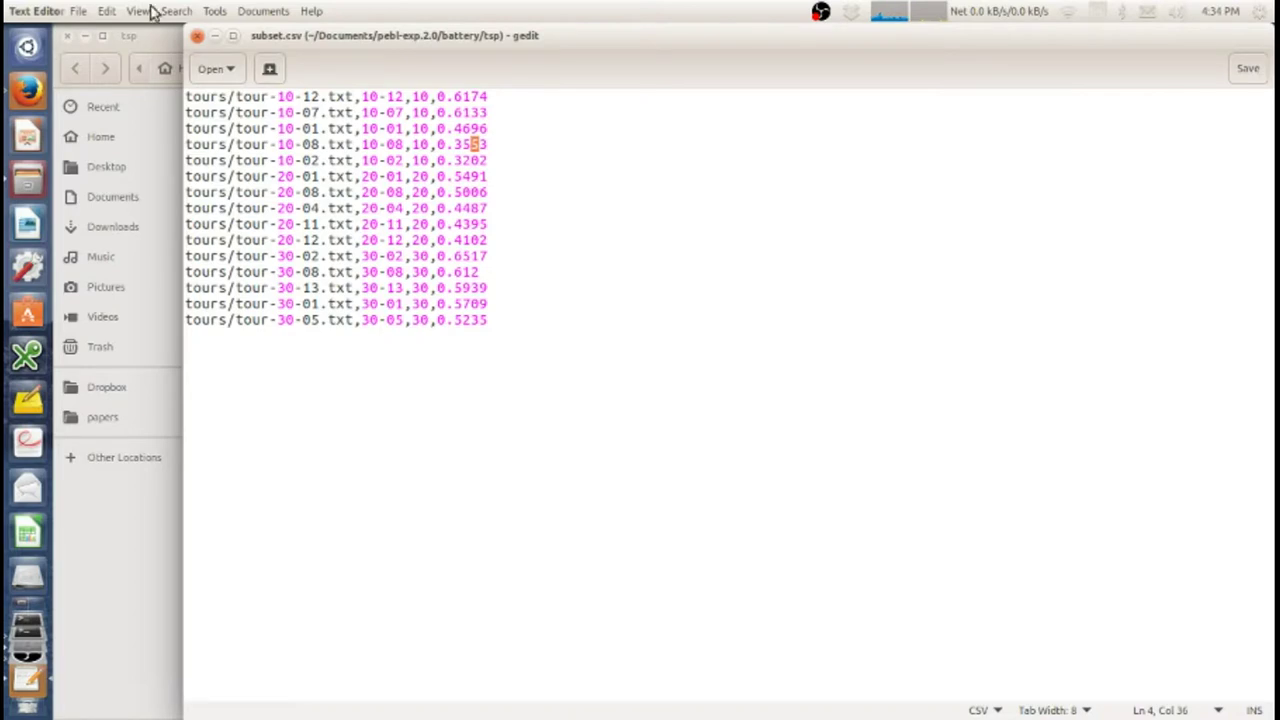
click(197, 38)
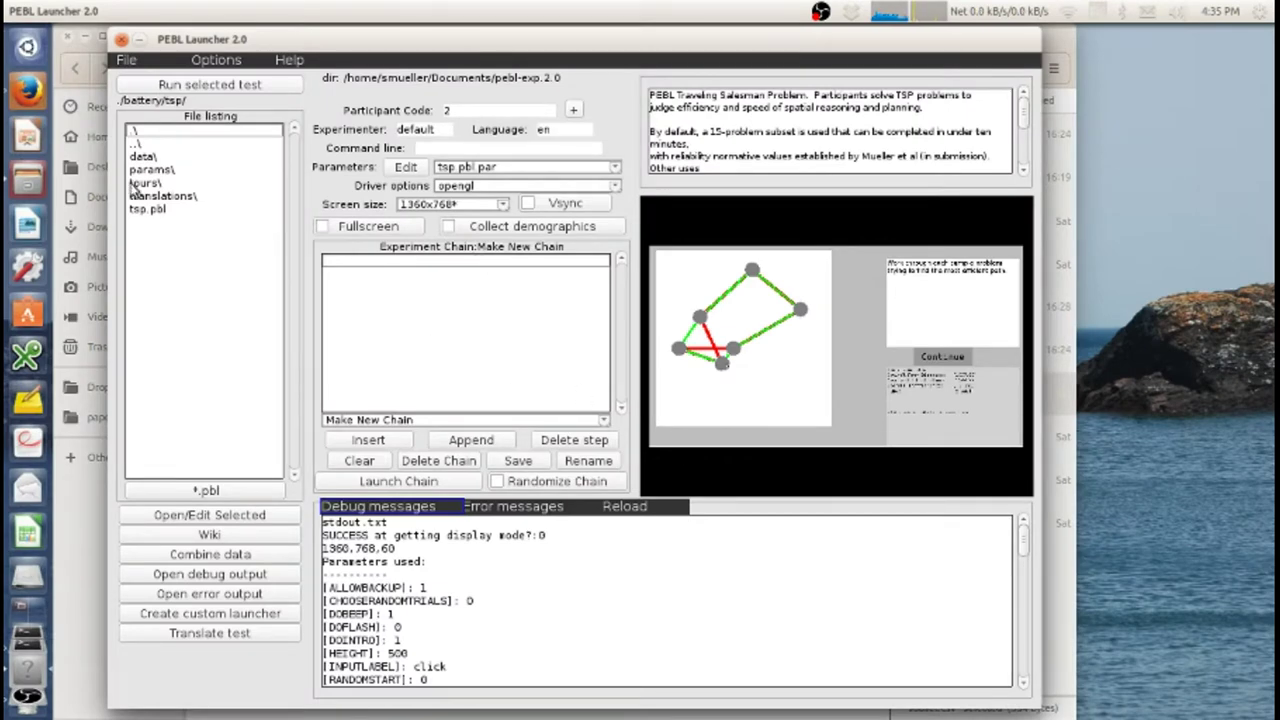
Reopen tsp.pbl's parameter editor, showing usefile set to subset.csv.
click(166, 211)
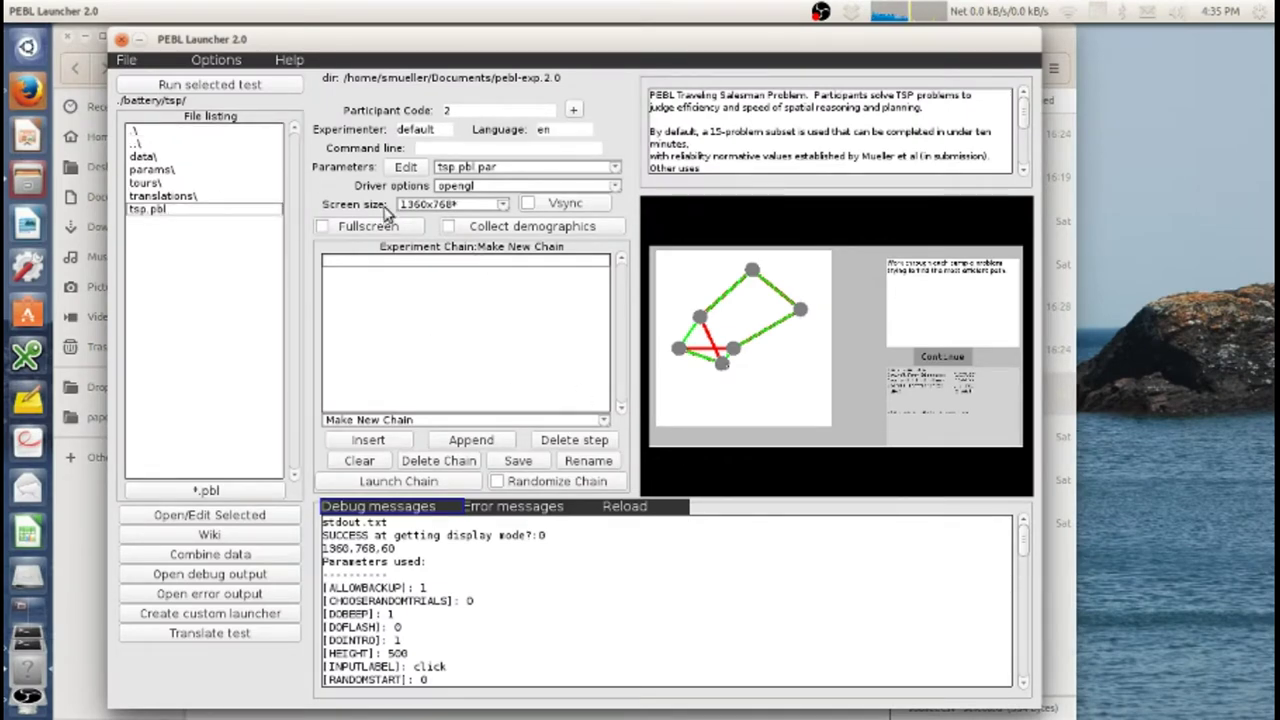
click(405, 167)
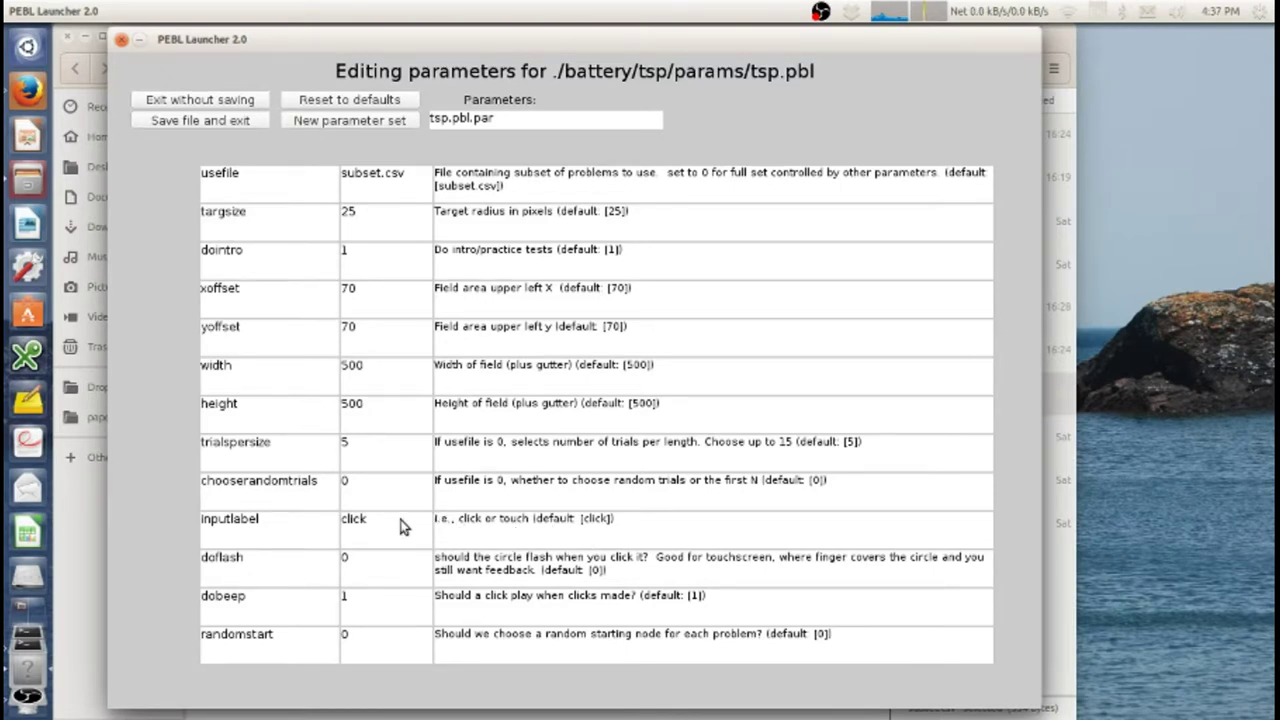
Set the doflash and randomstart parameters to 1.
click(370, 572)
text(1)
key(BackSpace)
key(BackSpace)
text(1)
click(385, 638)
key(BackSpace)
text(1)
key(BackSpace)
text(0)
Edit targsize, set dointro to 0, and save tsp.pbl.par.
key(BackSpace)
text(1)
click(364, 222)
text(0)
key(BackSpace)
text(0)
click(218, 120)
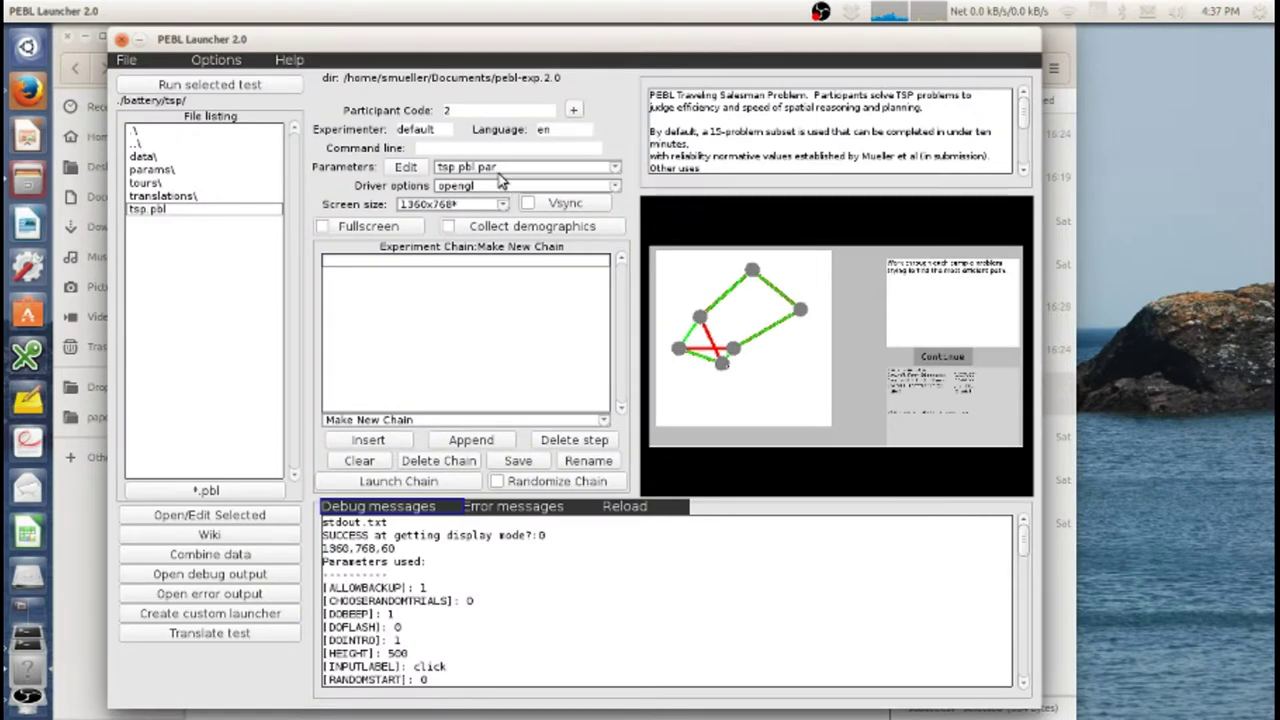
Run the TSP task with the tsp.pbl.par parameter set.
click(558, 167)
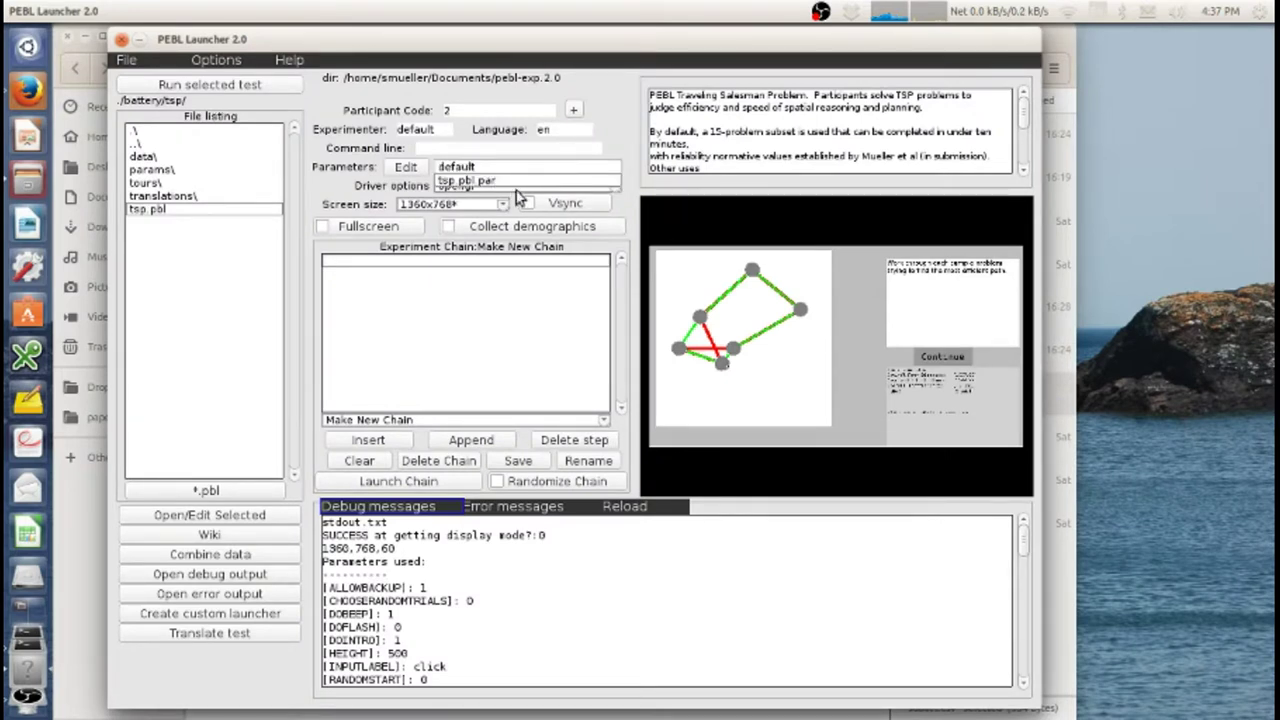
click(462, 181)
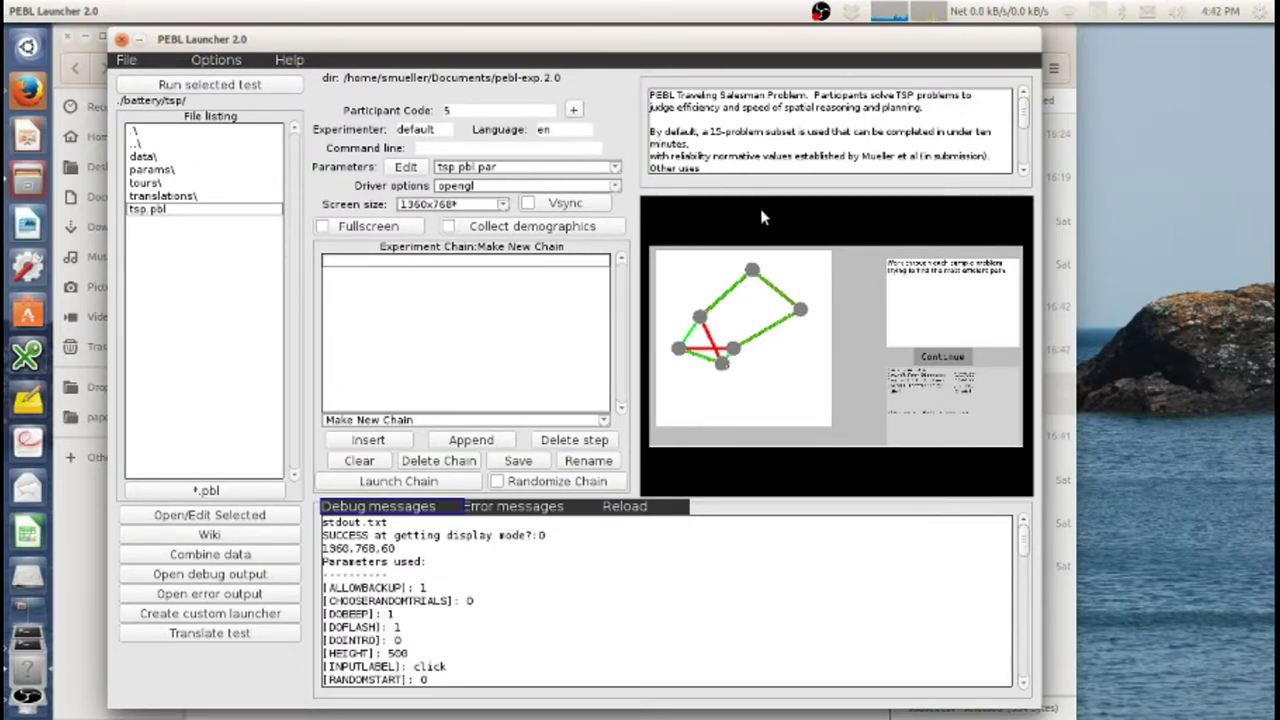
click(220, 86)
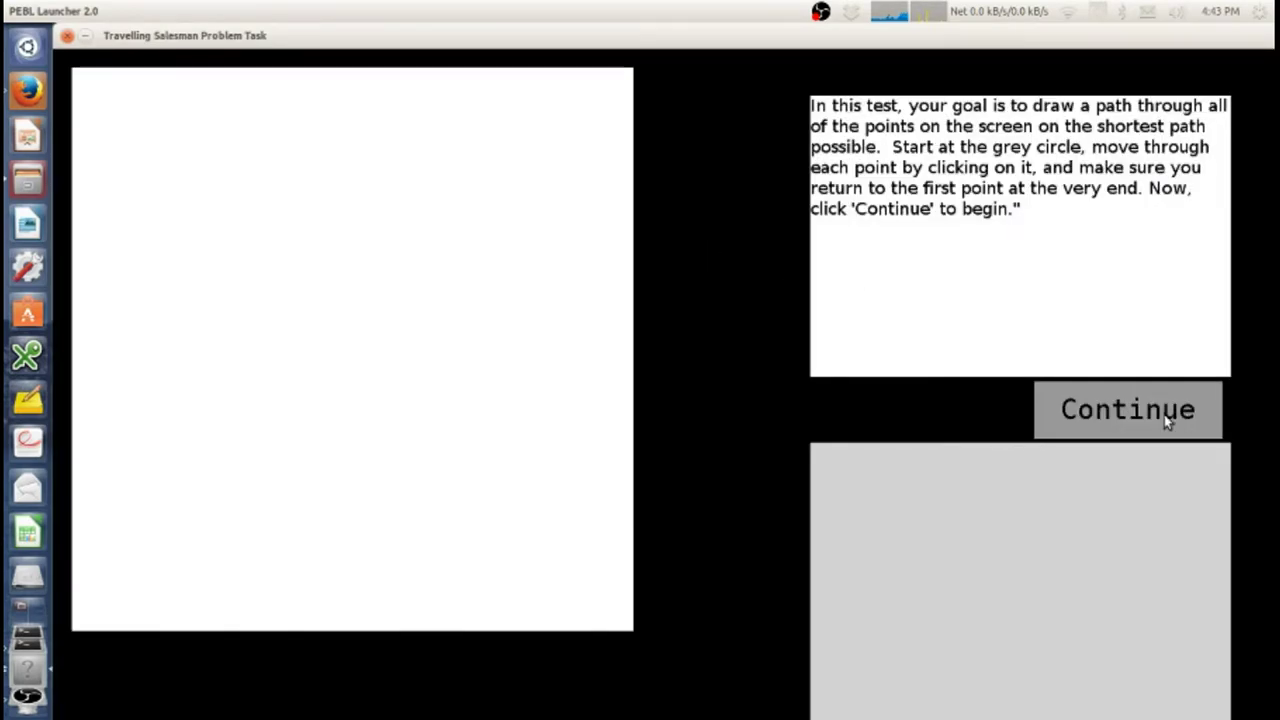
Begin the practice trial and route from the start circle through the upper dots to the top-left.
click(1105, 420)
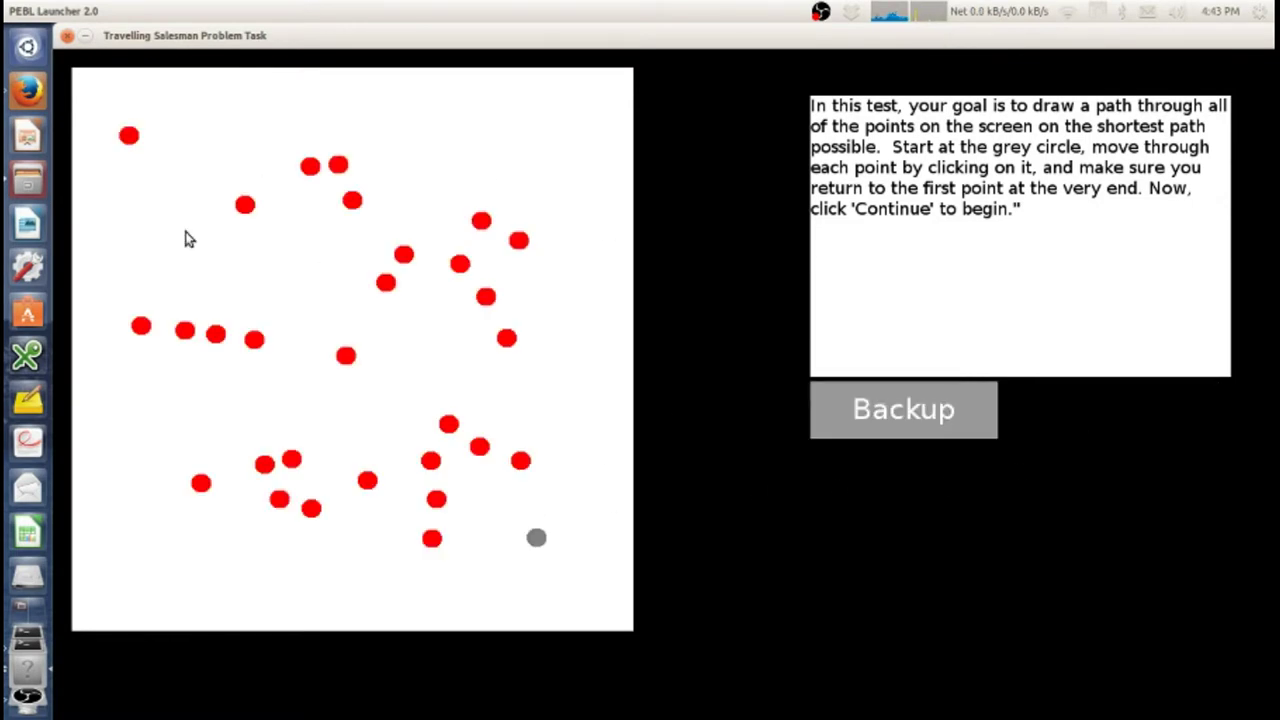
click(521, 461)
click(479, 447)
click(448, 424)
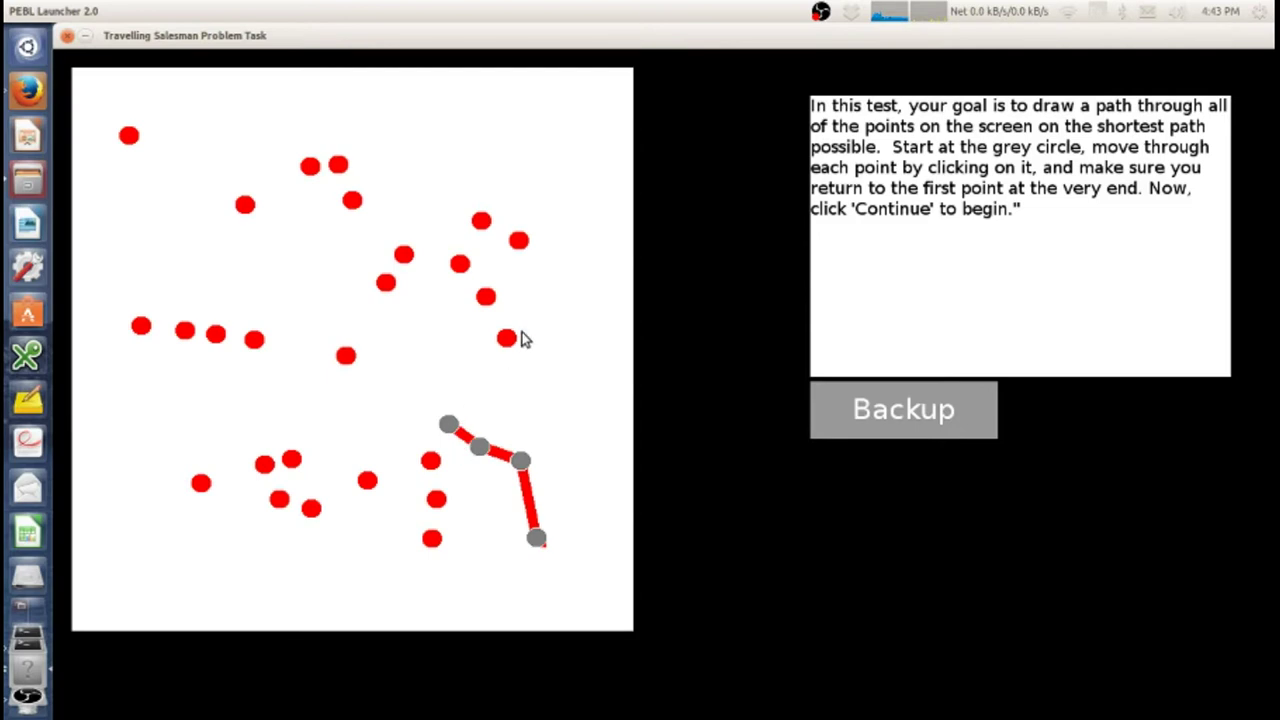
click(506, 338)
click(485, 296)
click(518, 240)
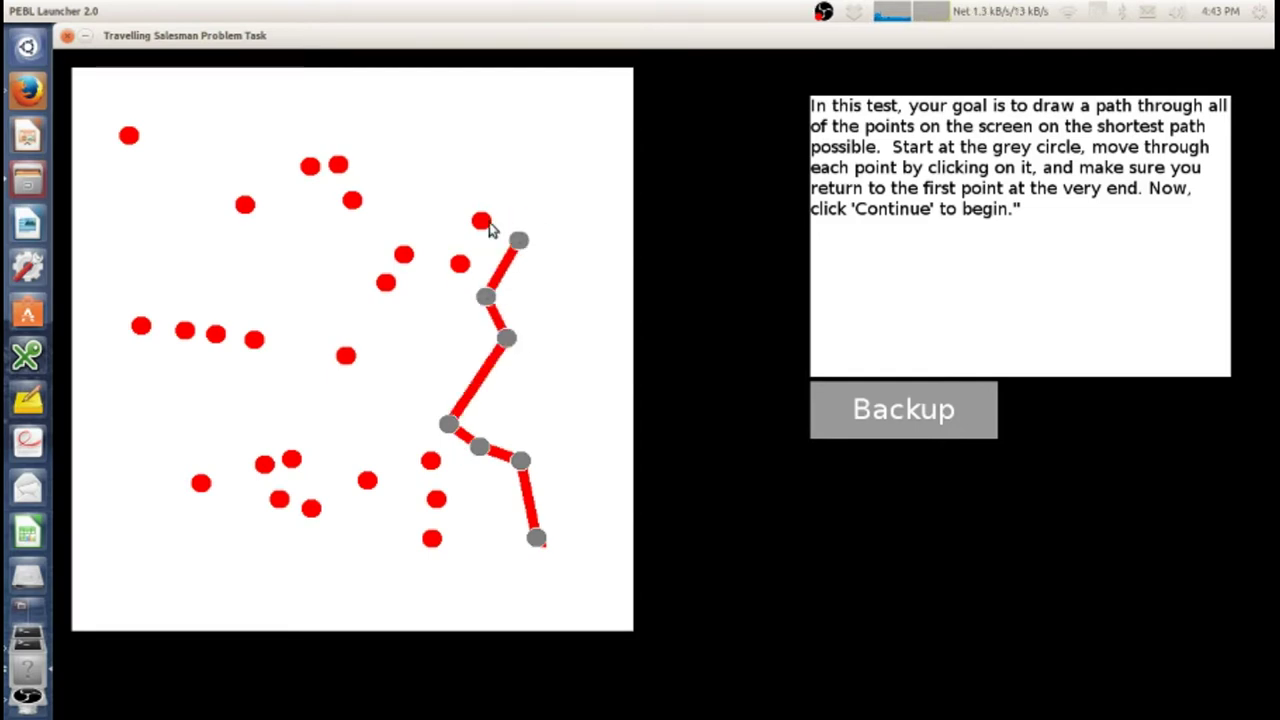
click(481, 220)
click(459, 264)
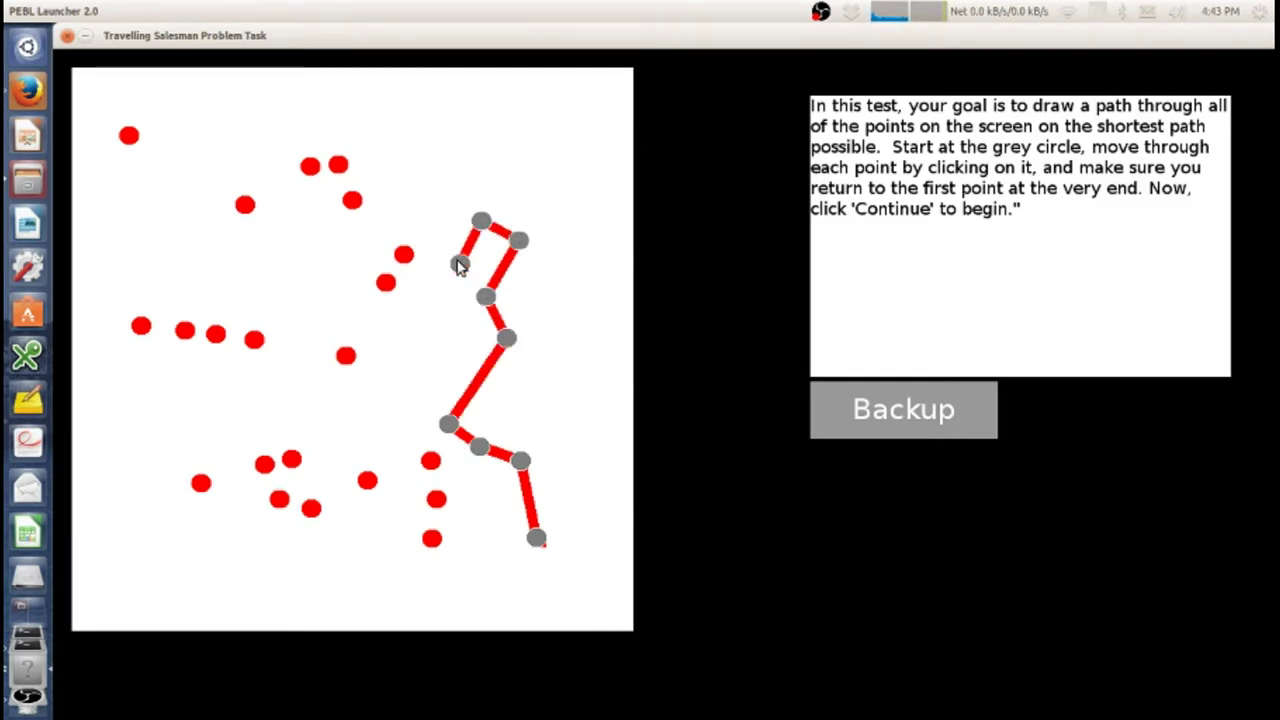
click(404, 256)
click(386, 282)
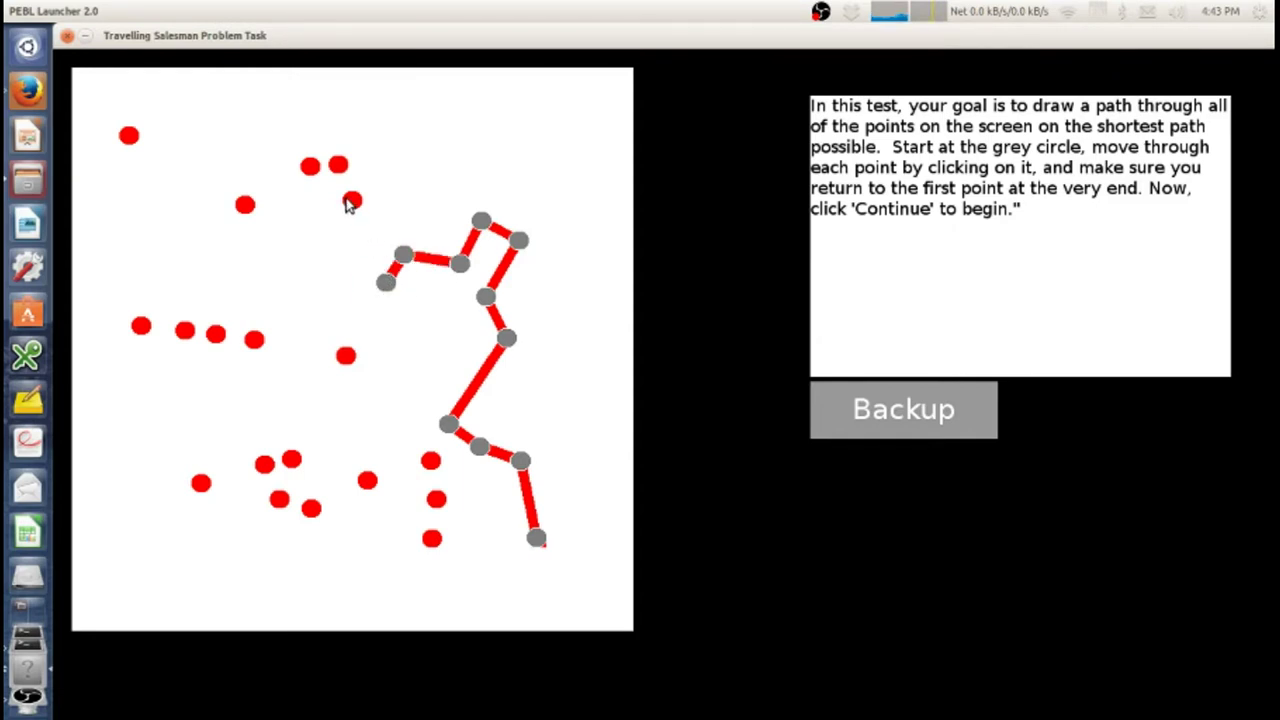
click(350, 201)
click(340, 165)
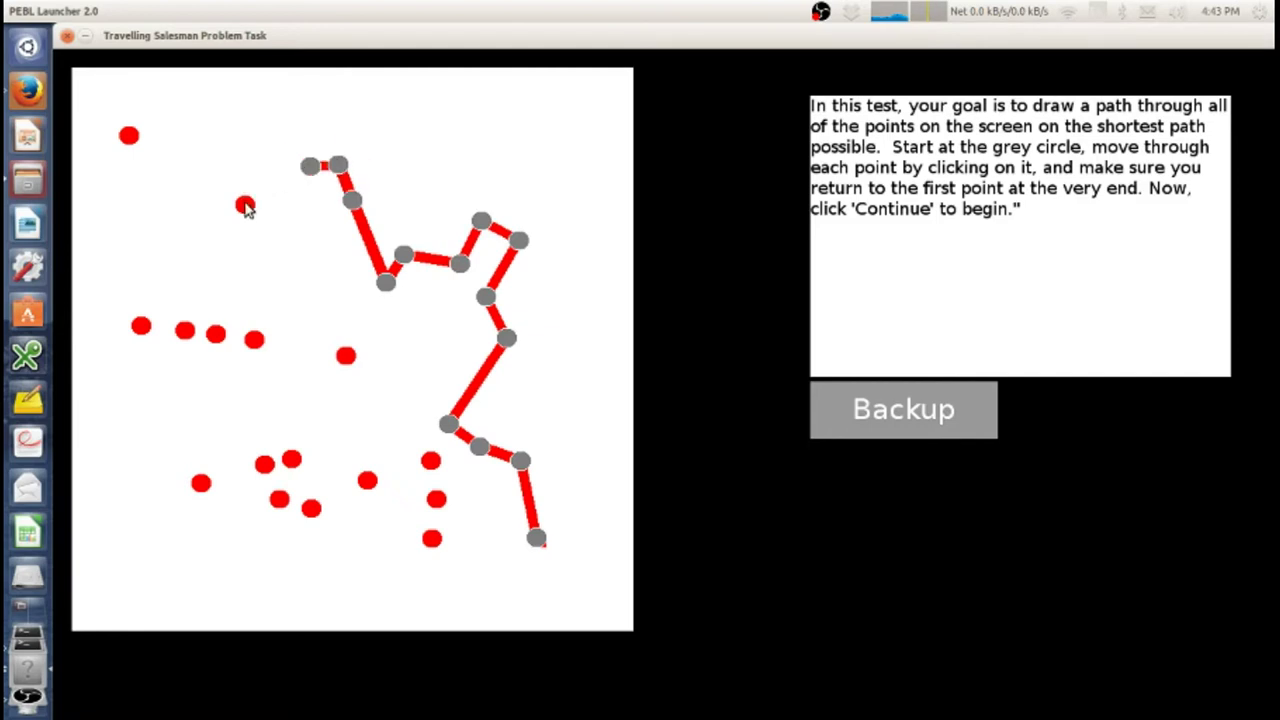
click(245, 206)
click(128, 136)
Finish the route along the left and bottom dots at optimal 2089.15 and dismiss the efficiency popup.
click(141, 328)
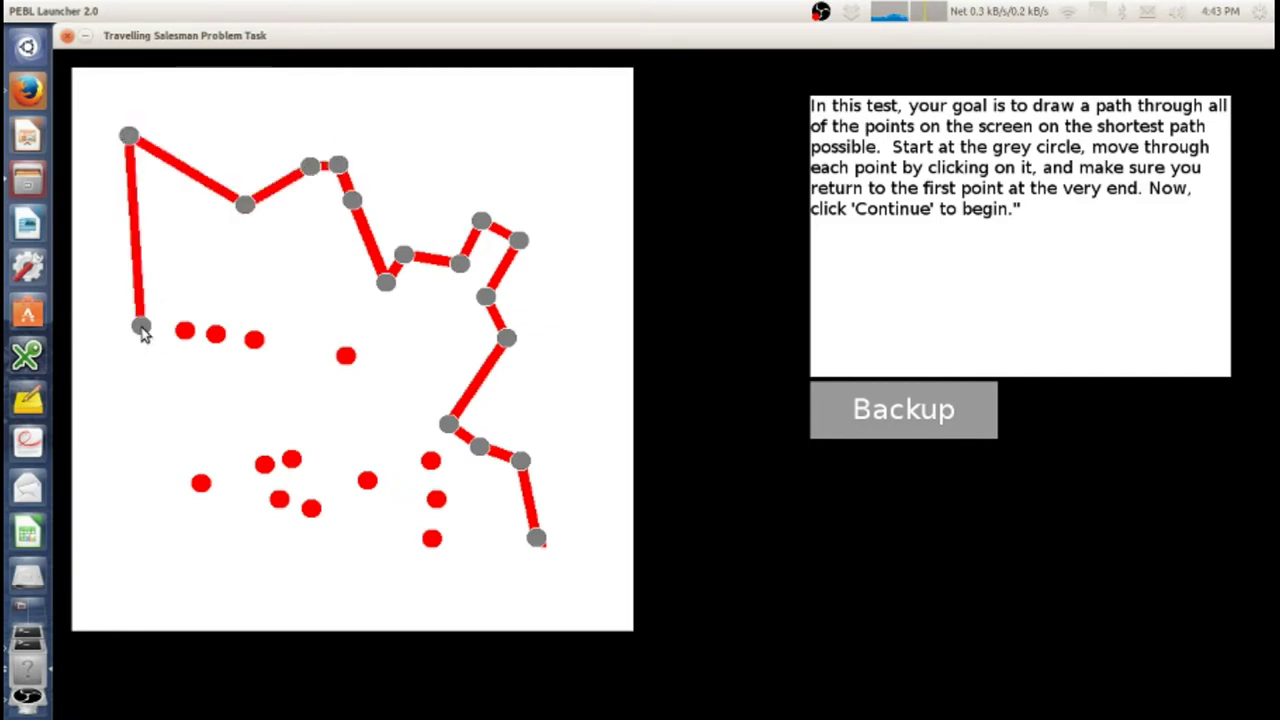
click(186, 331)
click(216, 334)
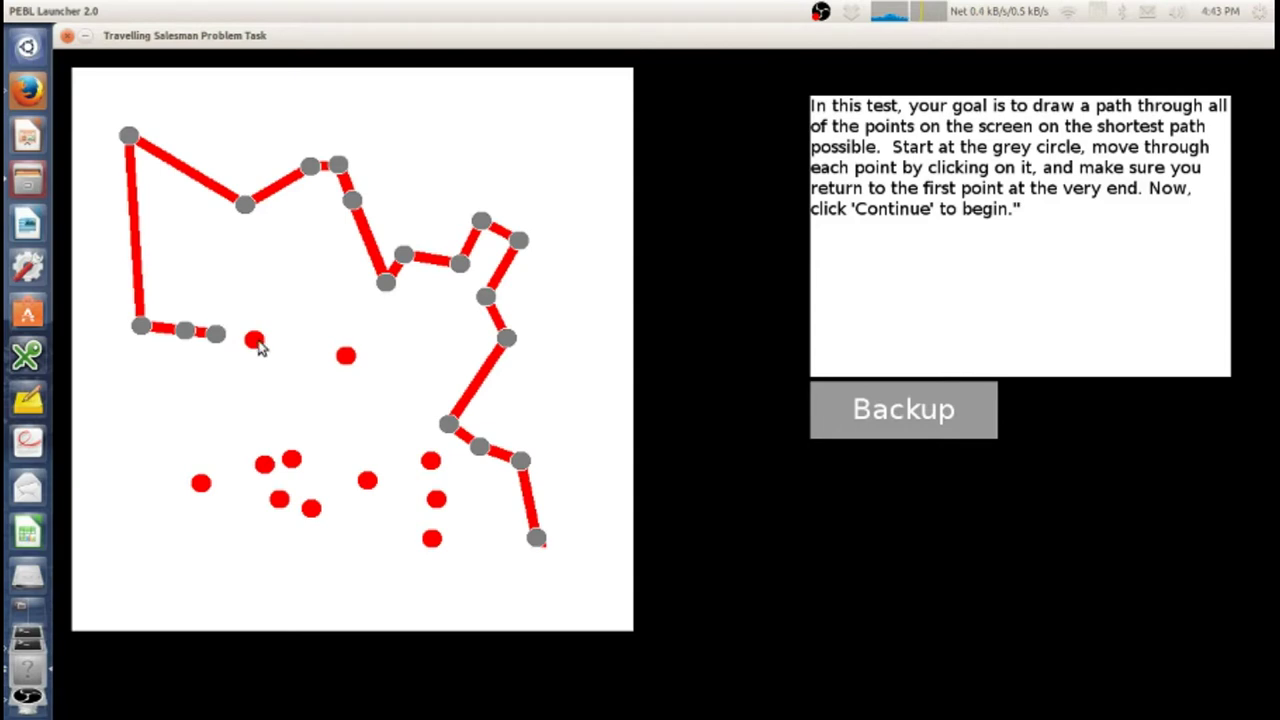
click(256, 344)
click(348, 360)
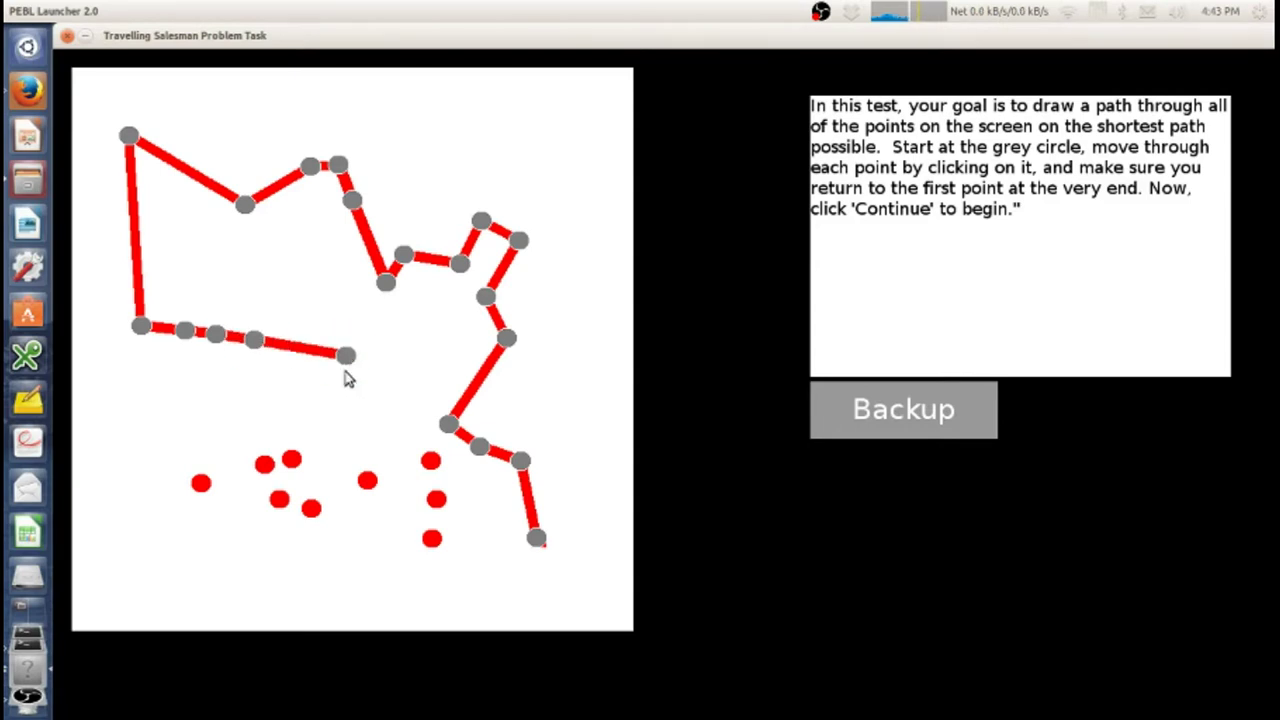
click(294, 460)
click(265, 464)
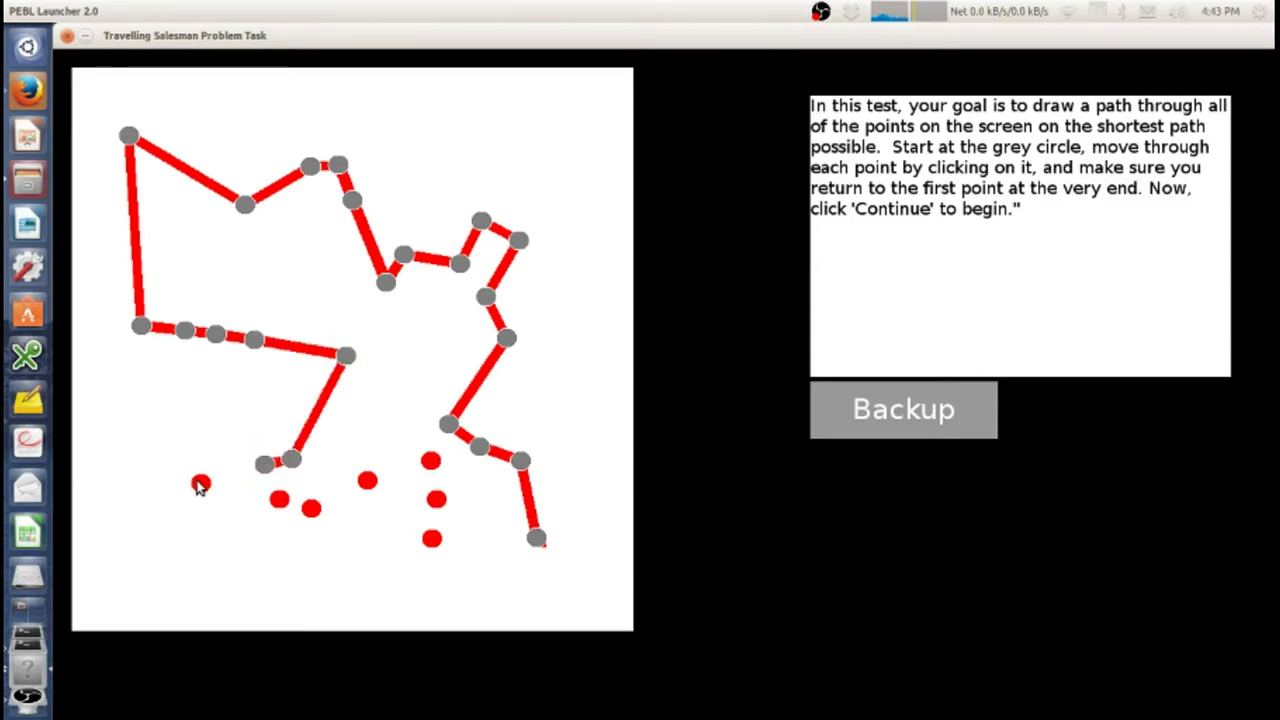
click(201, 484)
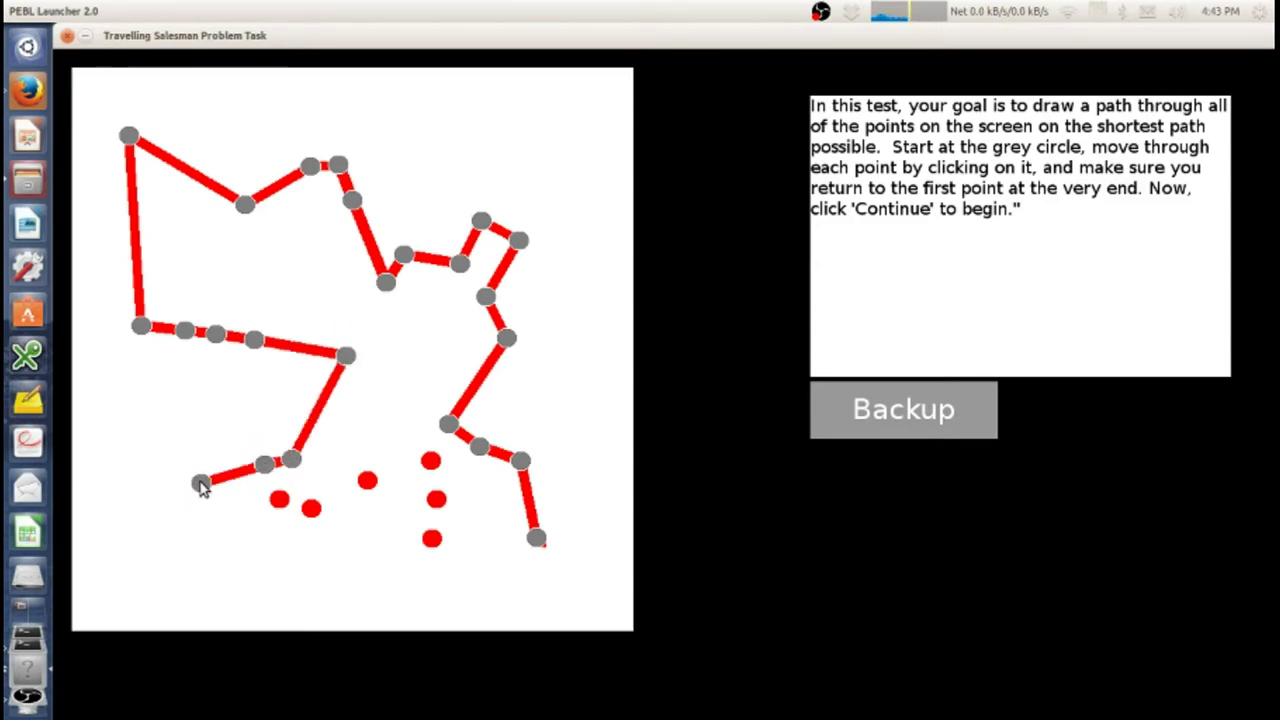
click(280, 503)
click(312, 510)
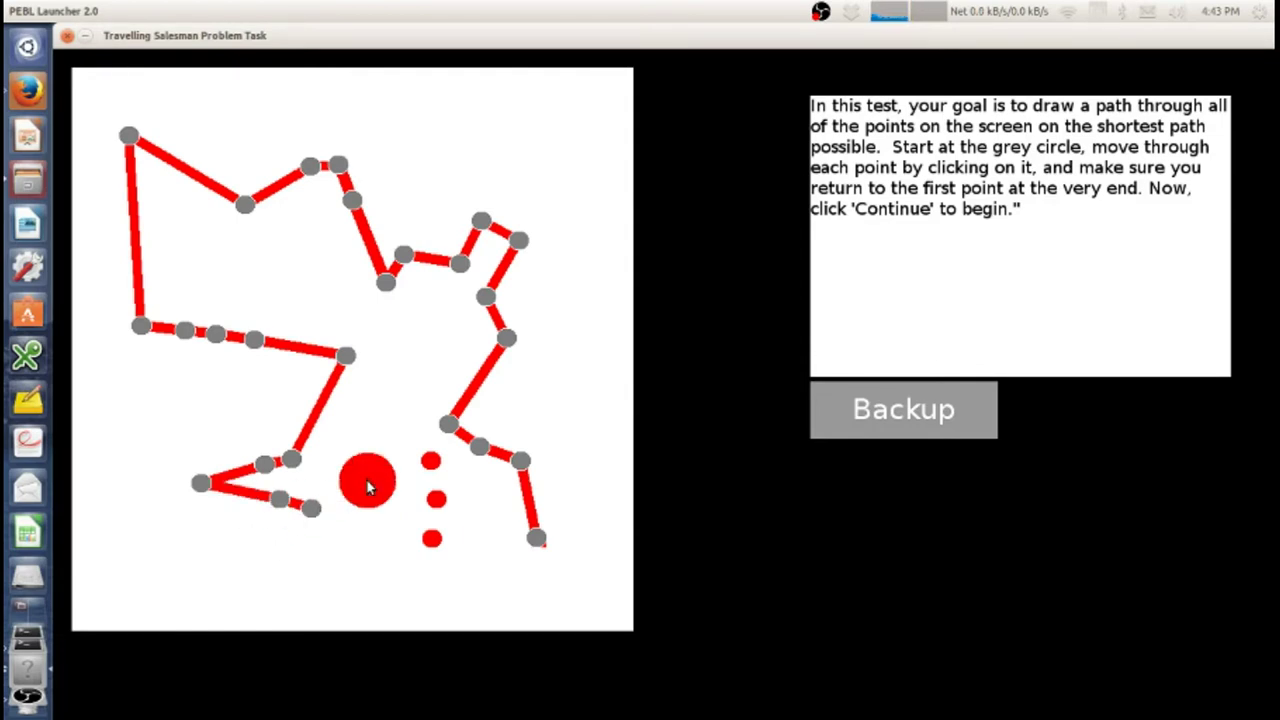
click(368, 485)
click(430, 462)
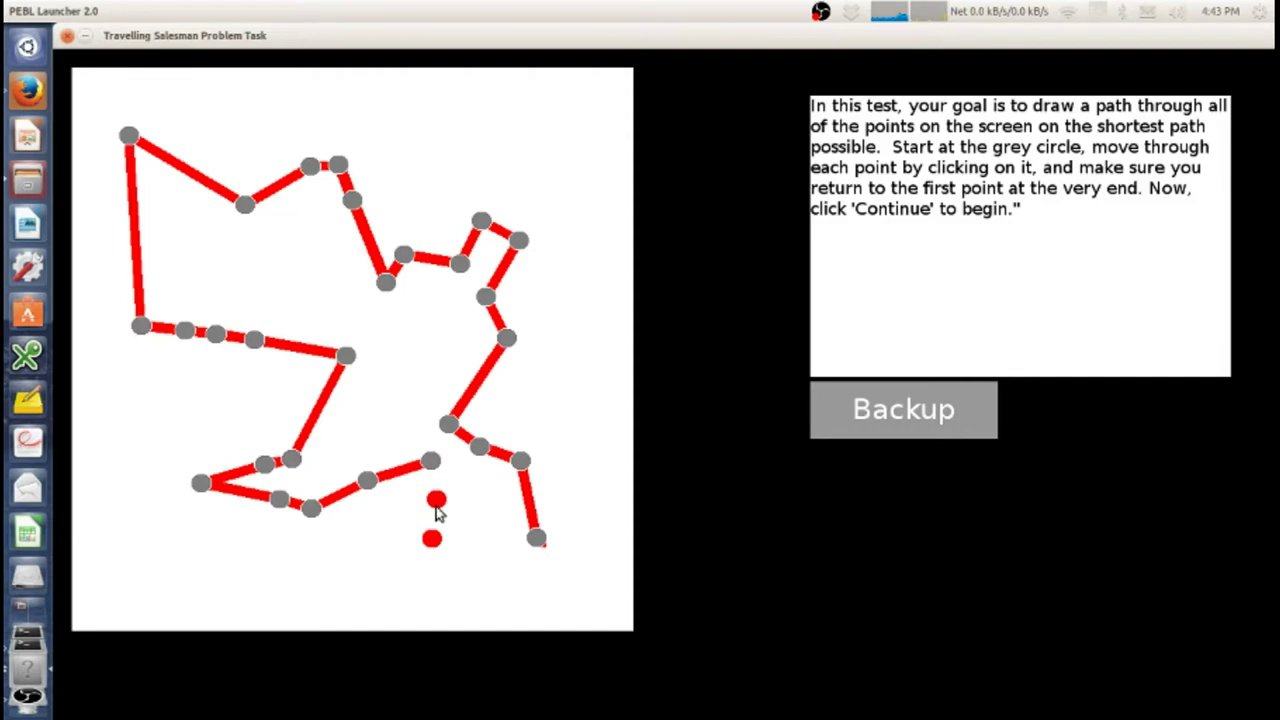
click(439, 501)
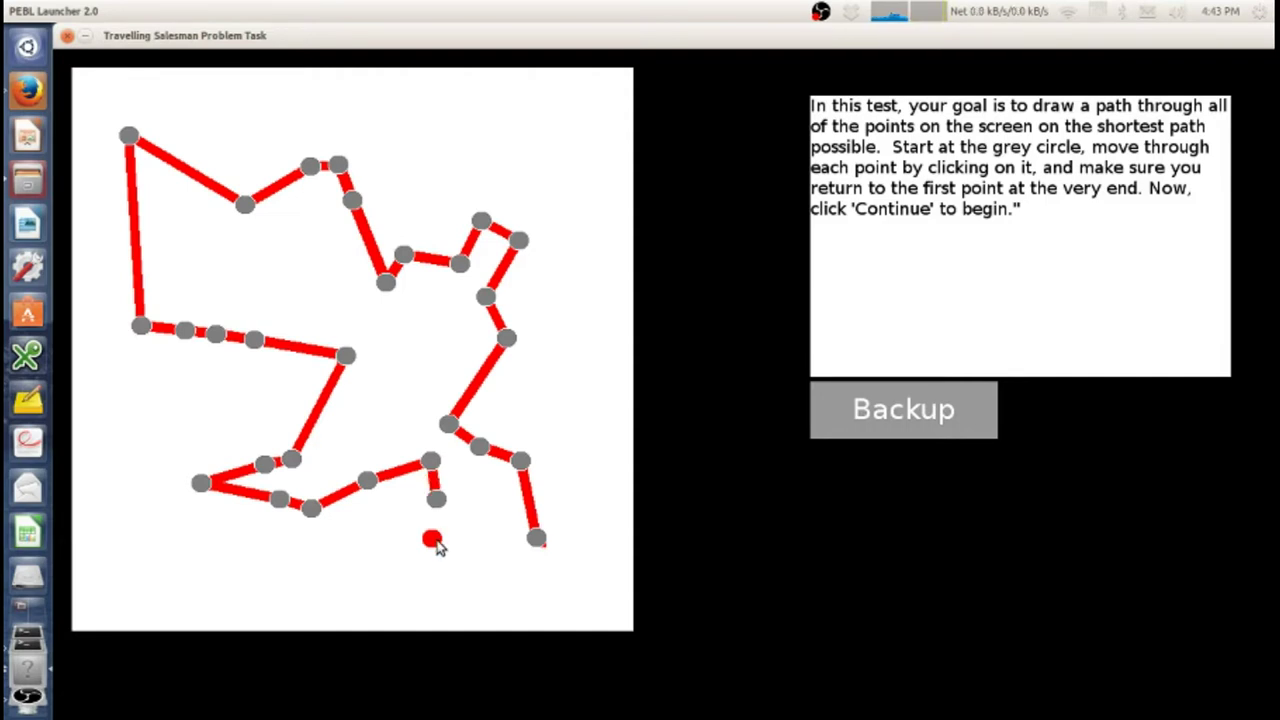
click(436, 541)
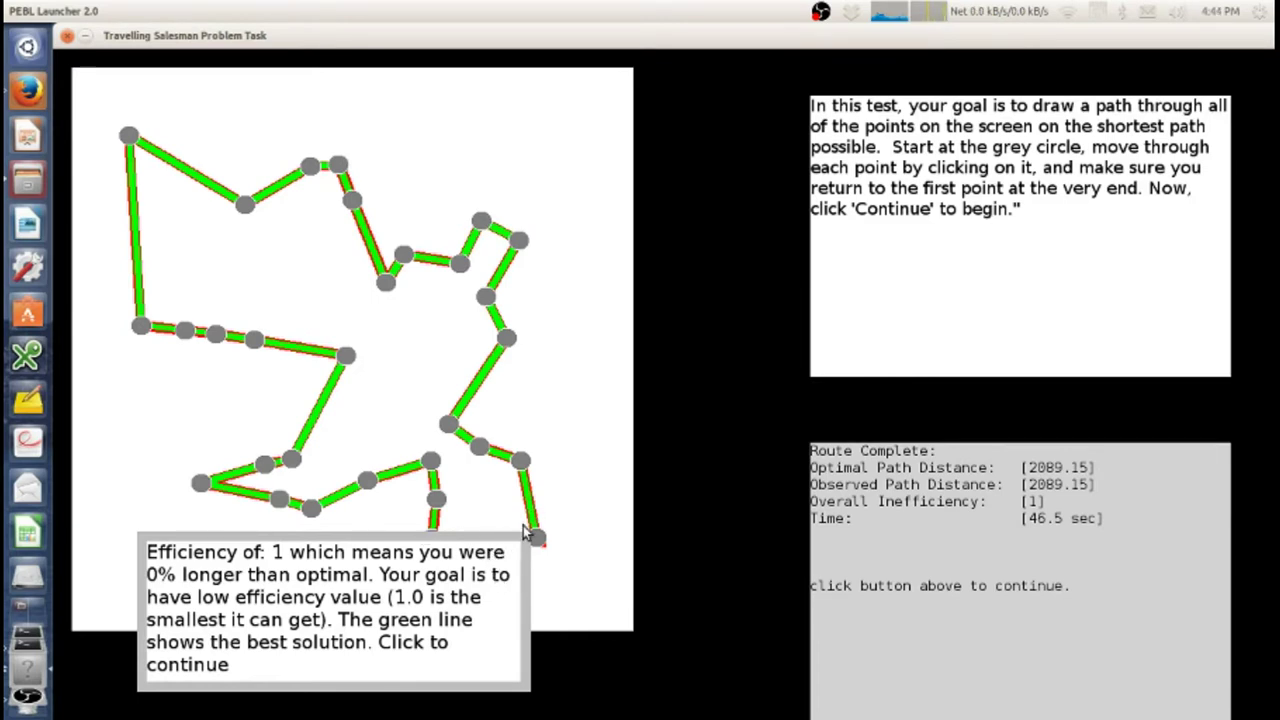
click(385, 596)
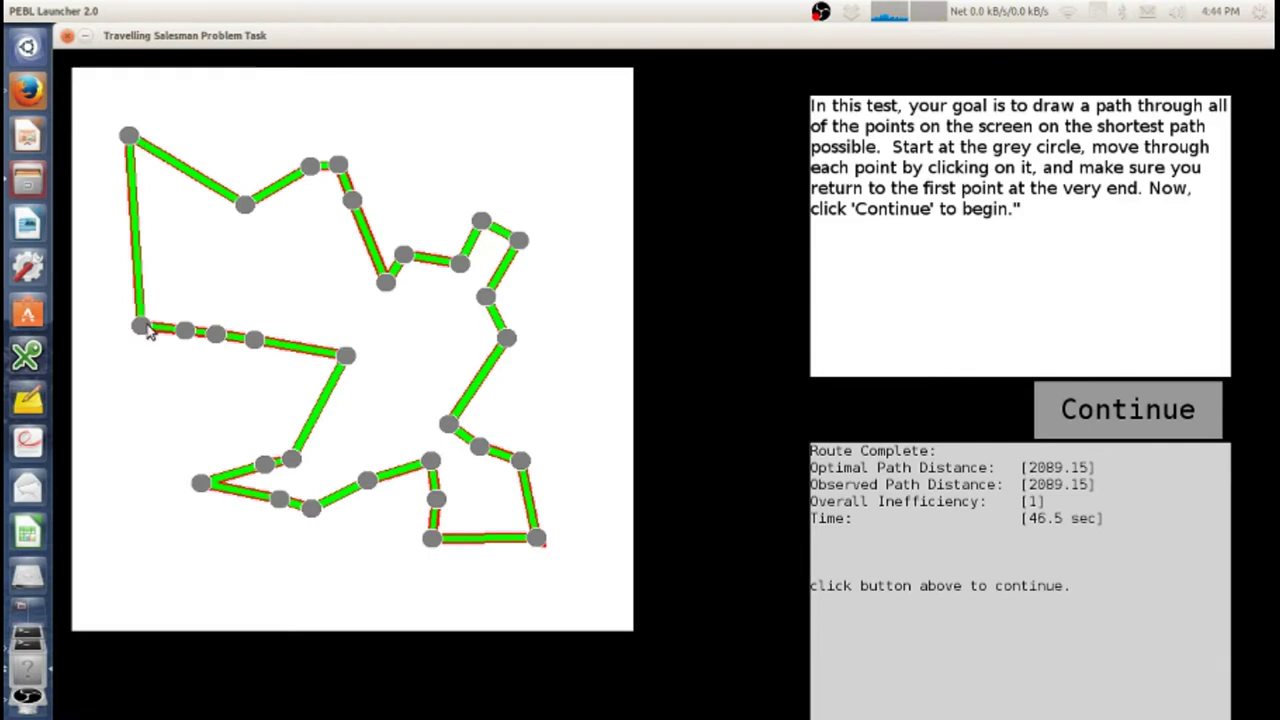
Complete the second route optimally at 1326.61, dismiss the popup, and close the task window.
click(1086, 406)
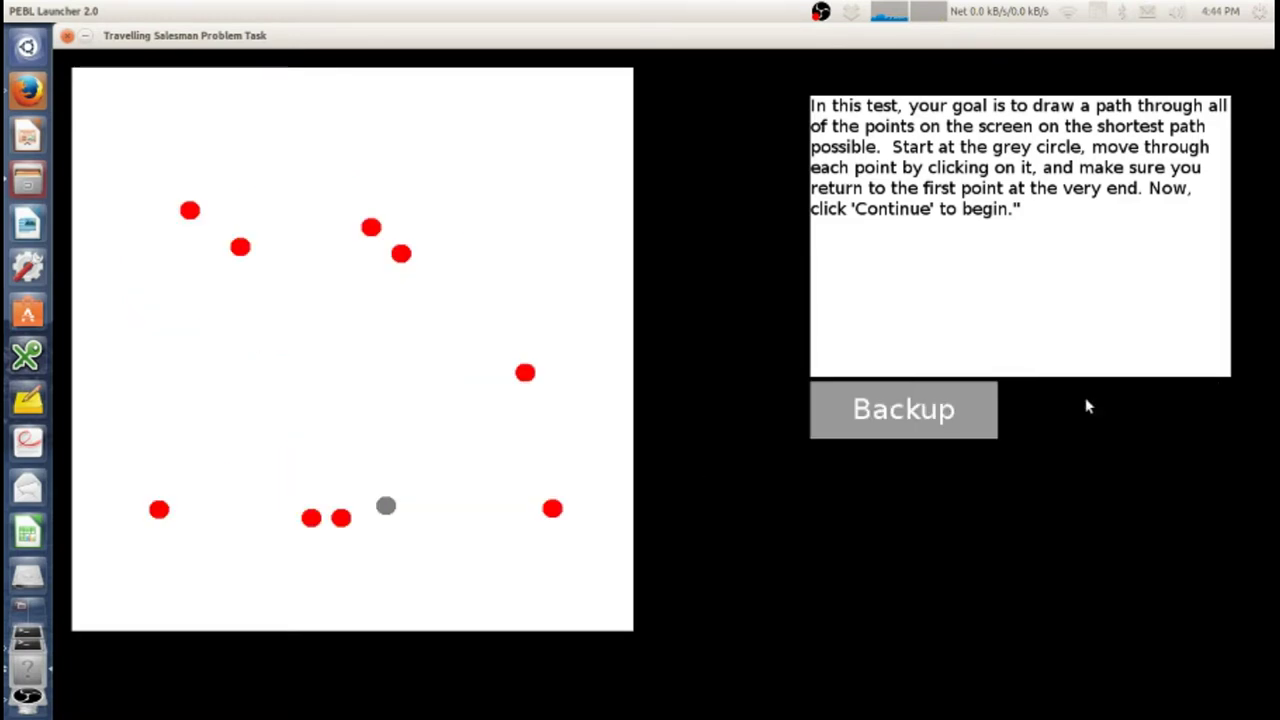
click(341, 517)
click(162, 512)
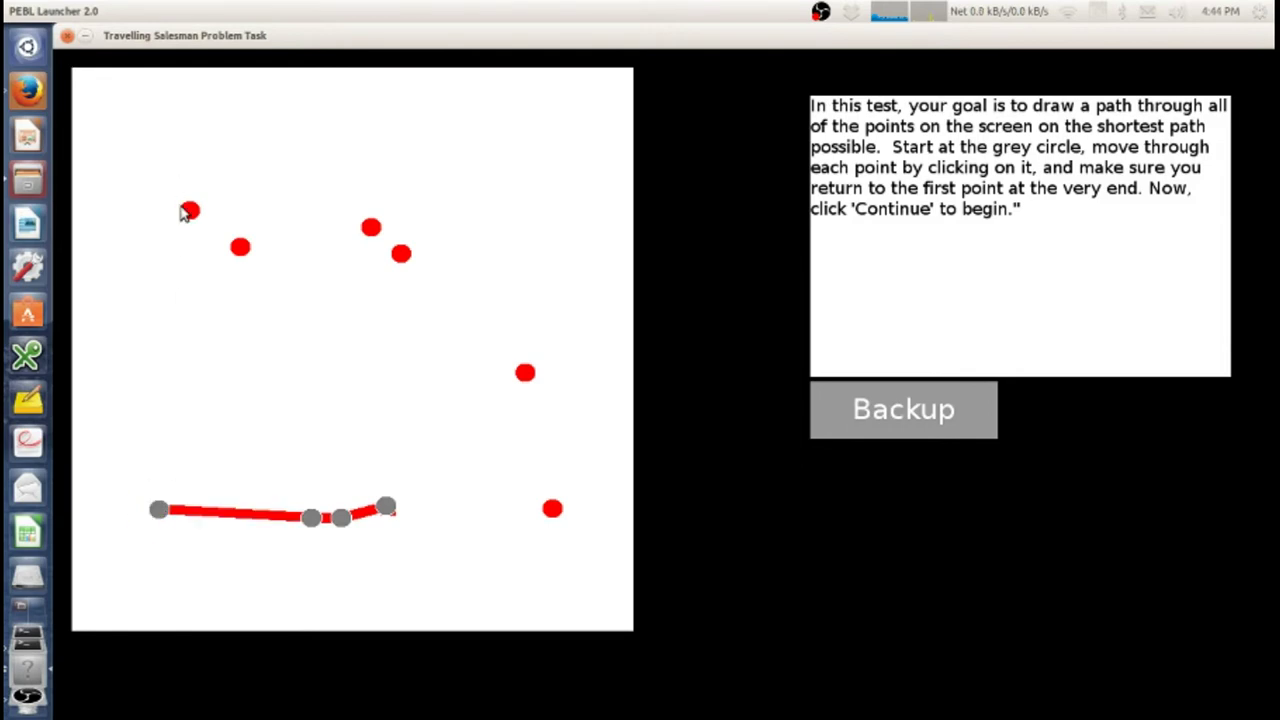
click(186, 212)
click(243, 248)
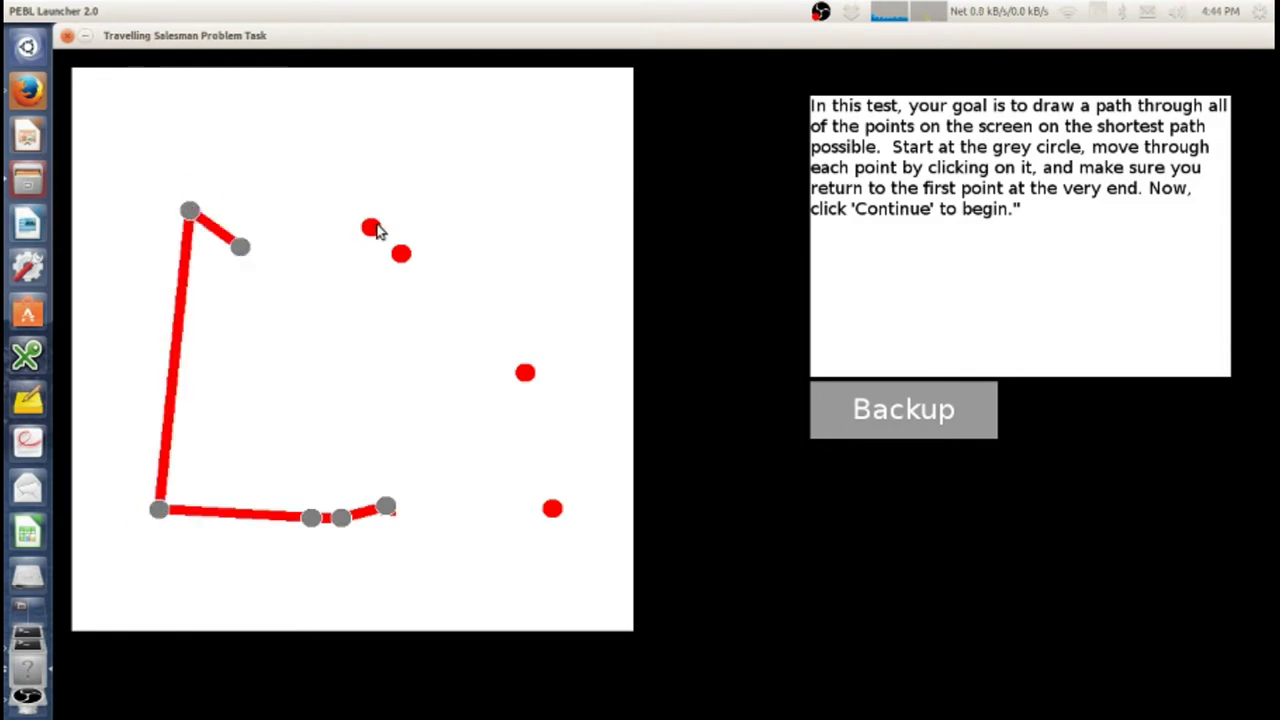
click(371, 229)
click(526, 373)
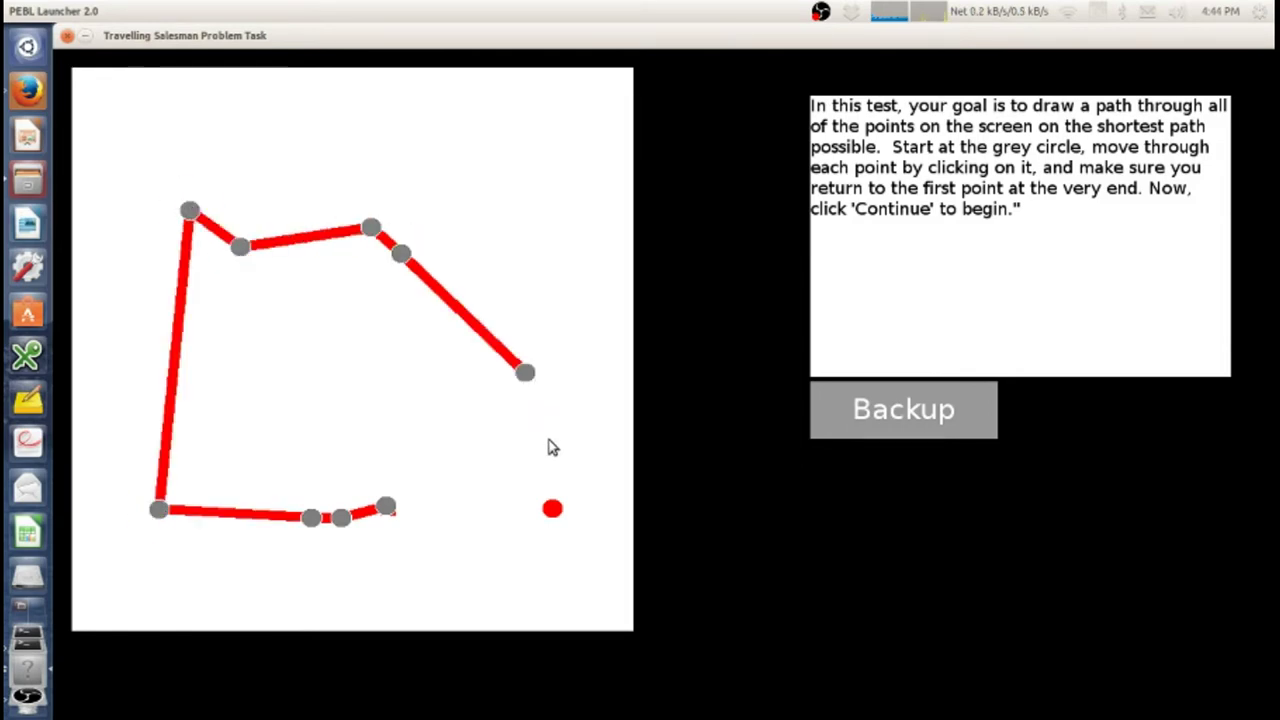
click(552, 508)
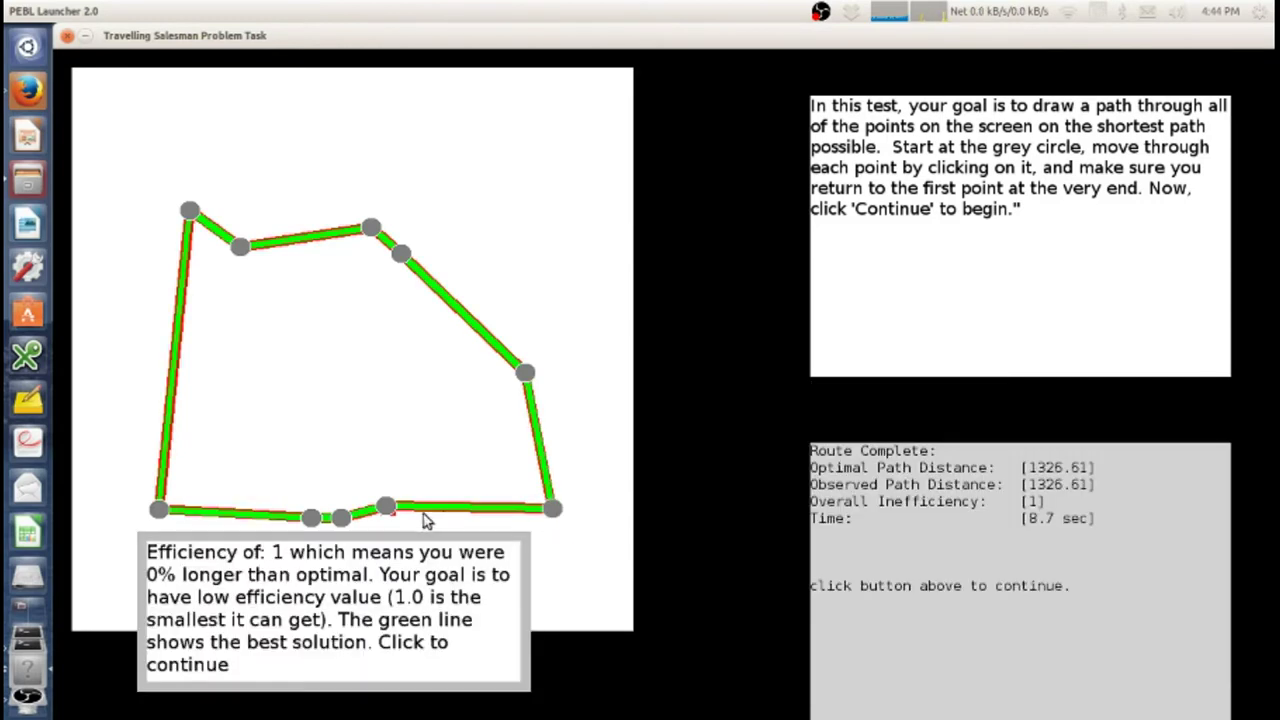
click(437, 620)
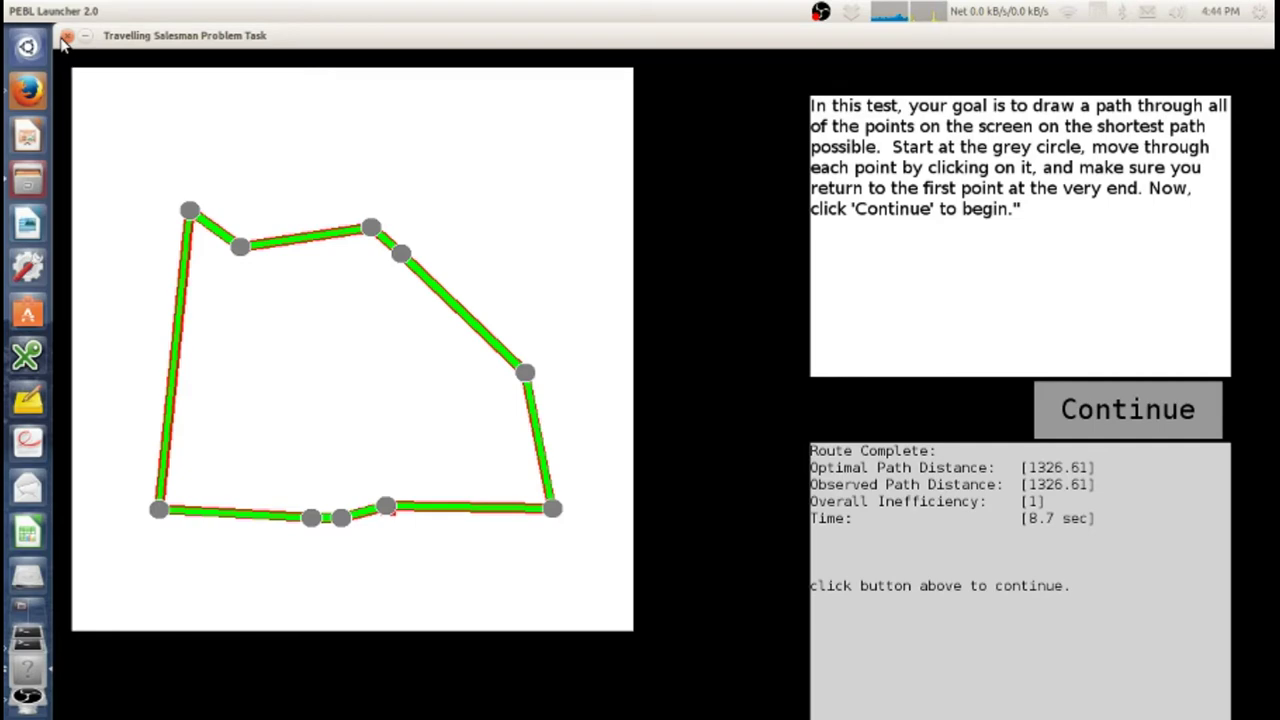
click(66, 37)
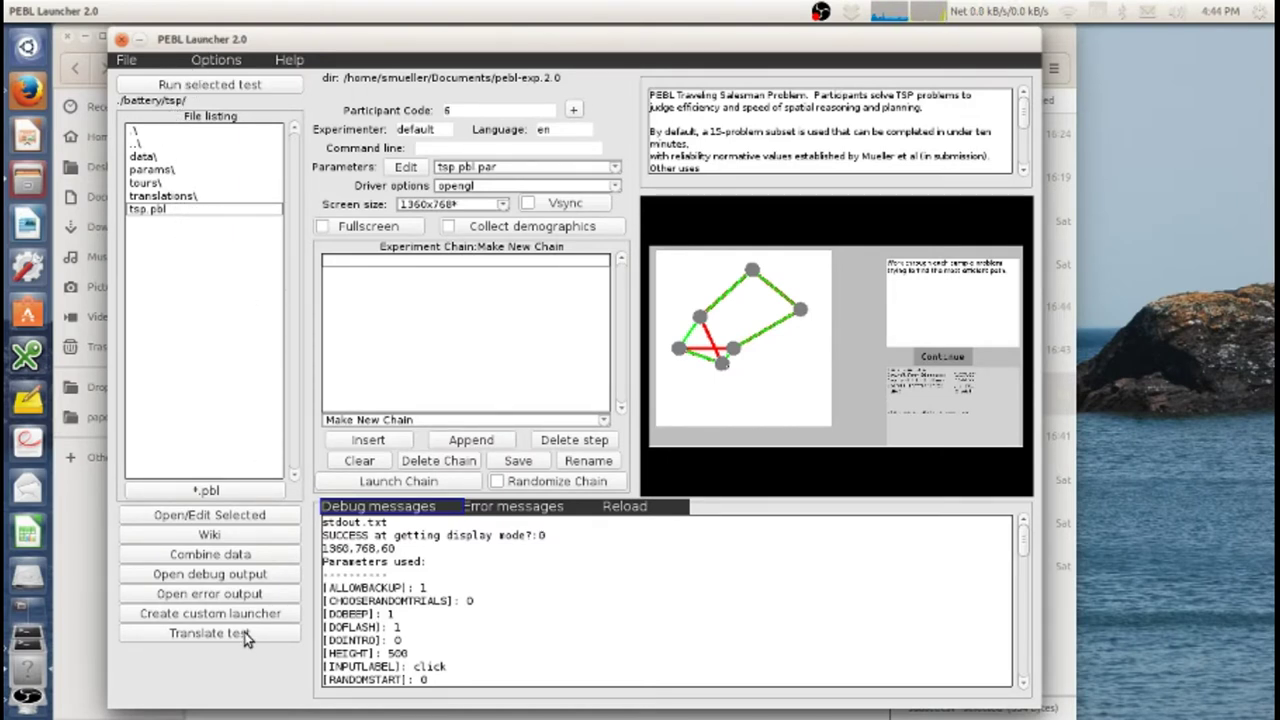
In the tsp.pbl translation editor, end the DEBRIEF text with 'continue on to the next test.'.
click(274, 629)
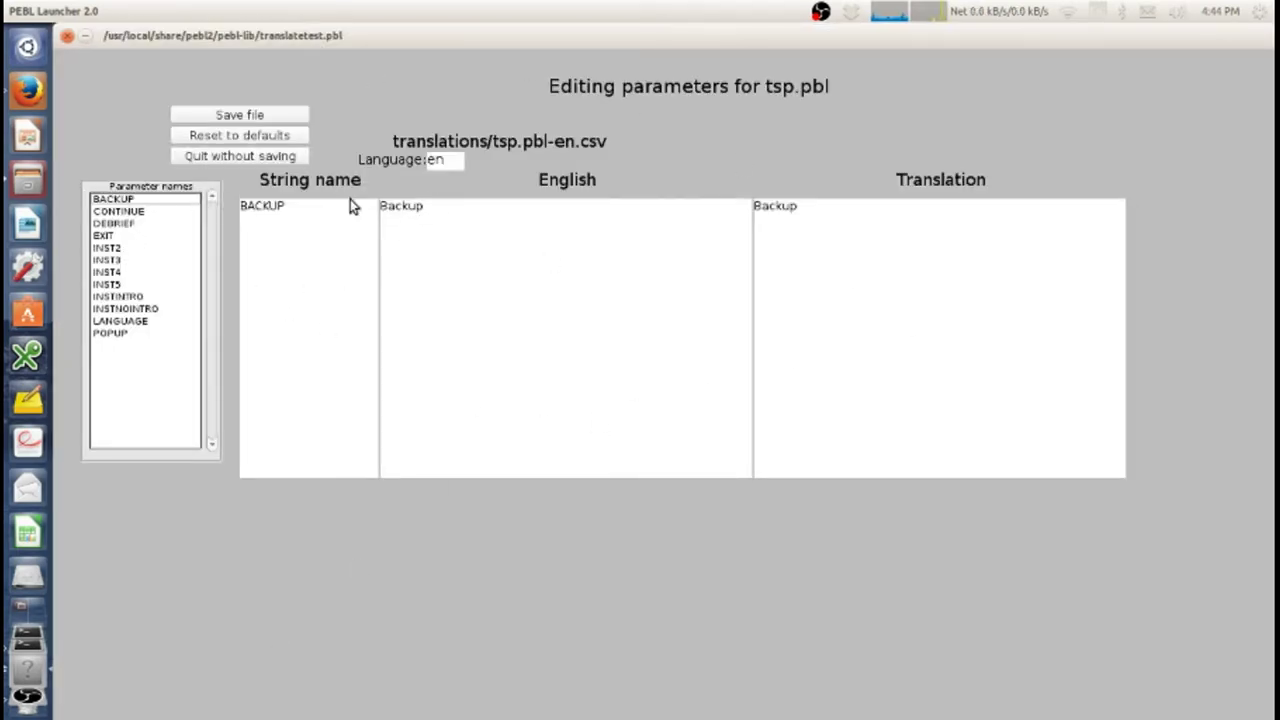
click(136, 211)
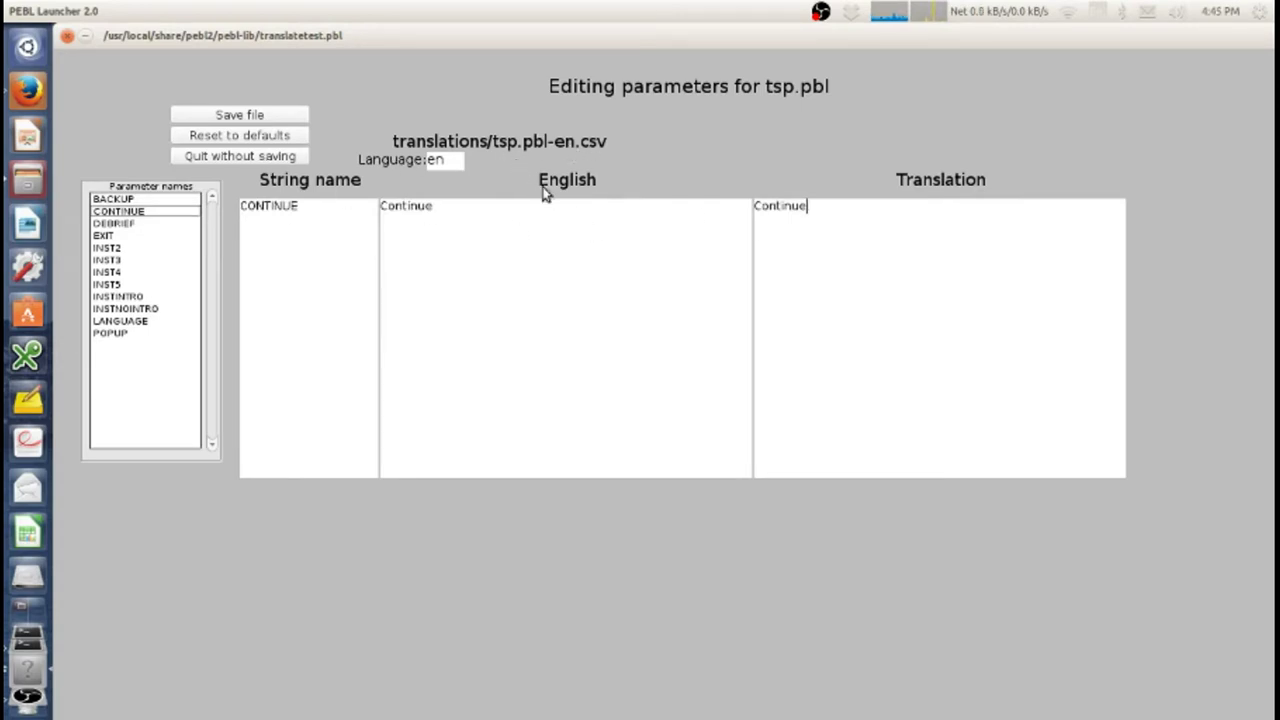
click(149, 222)
click(1040, 223)
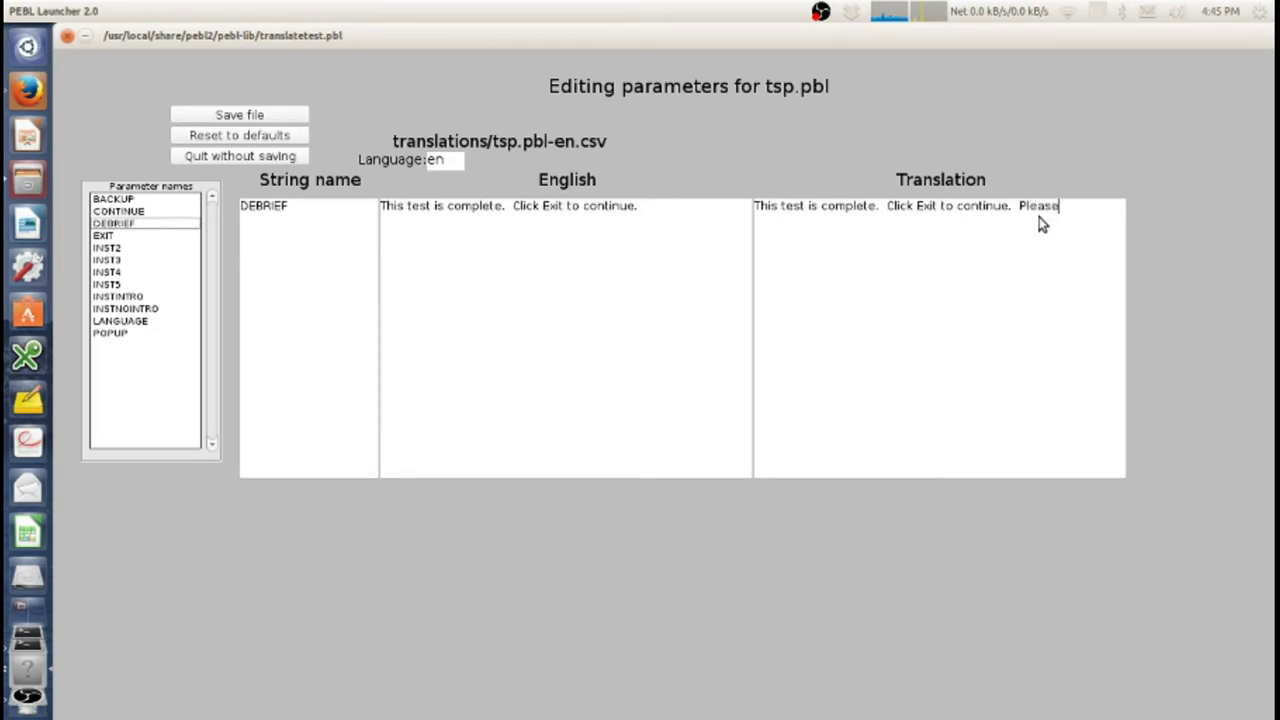
text(alert )
text(experimenter)
key(BackSpace)
key(BackSpace)
key(BackSpace)
key(BackSpace)
key(BackSpace)
key(BackSpace)
key(BackSpace)
key(BackSpace)
text(continue on )
text(to the next test.)
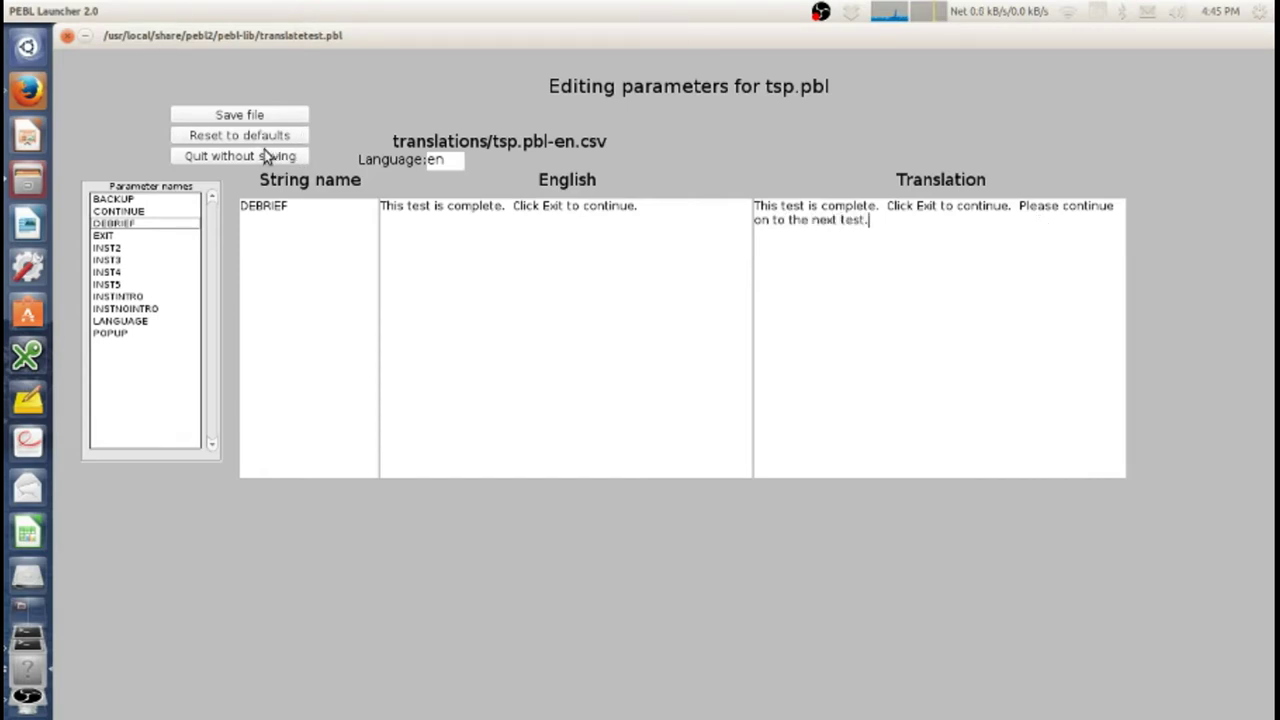
Browse the EXIT, INSTNOINTRO, POPUP and BACKUP translation strings.
click(125, 240)
drag(118, 230, 128, 328)
click(125, 322)
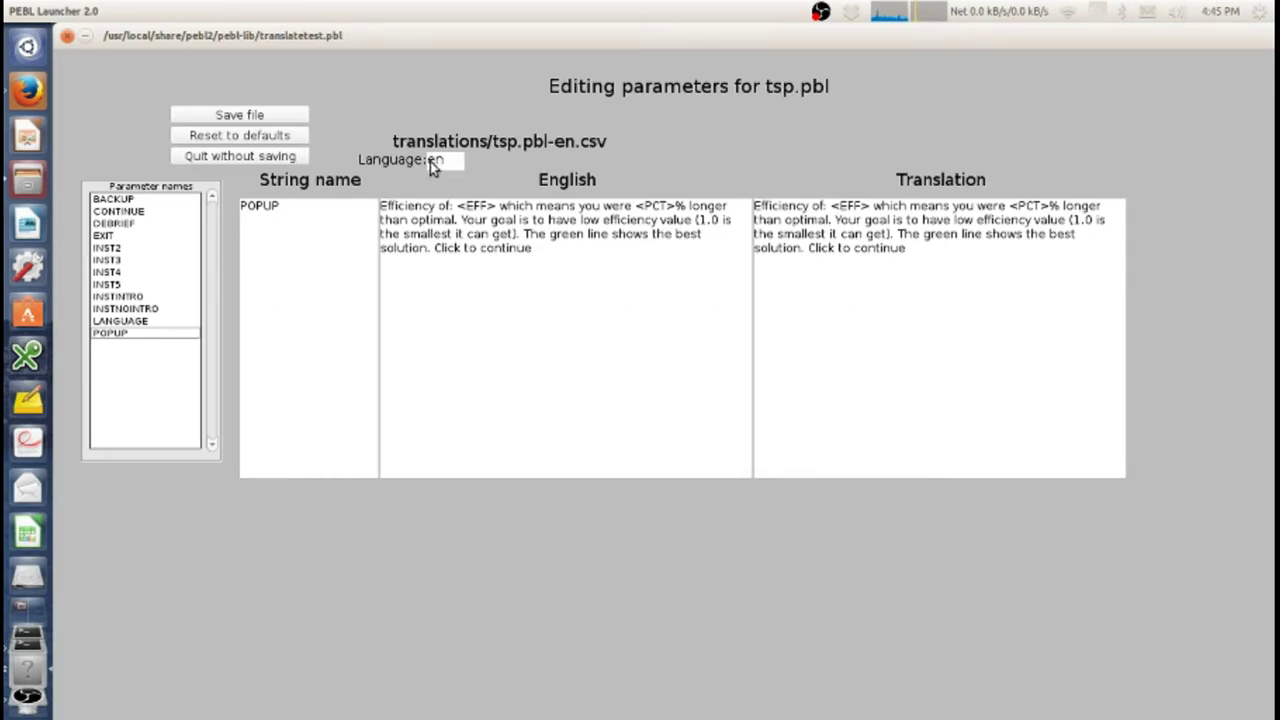
click(906, 247)
click(116, 212)
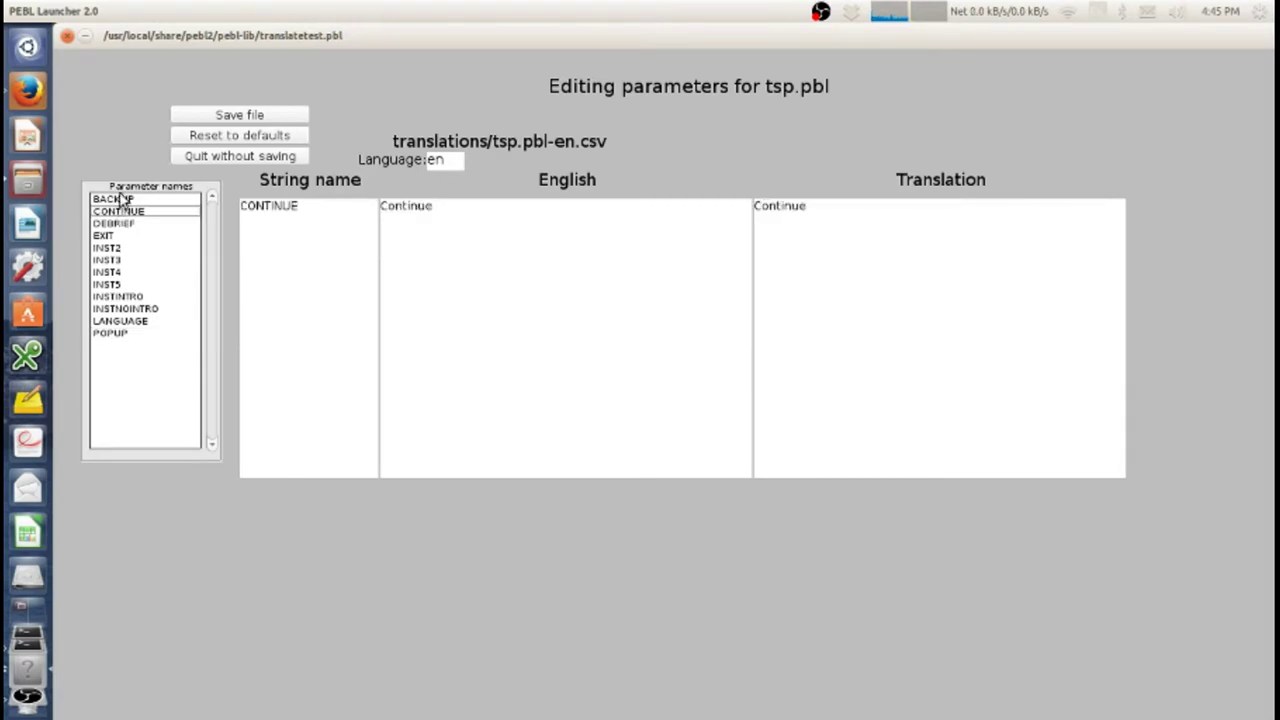
Save the translations to tsp.pbl-en.csv and close the editor.
click(233, 115)
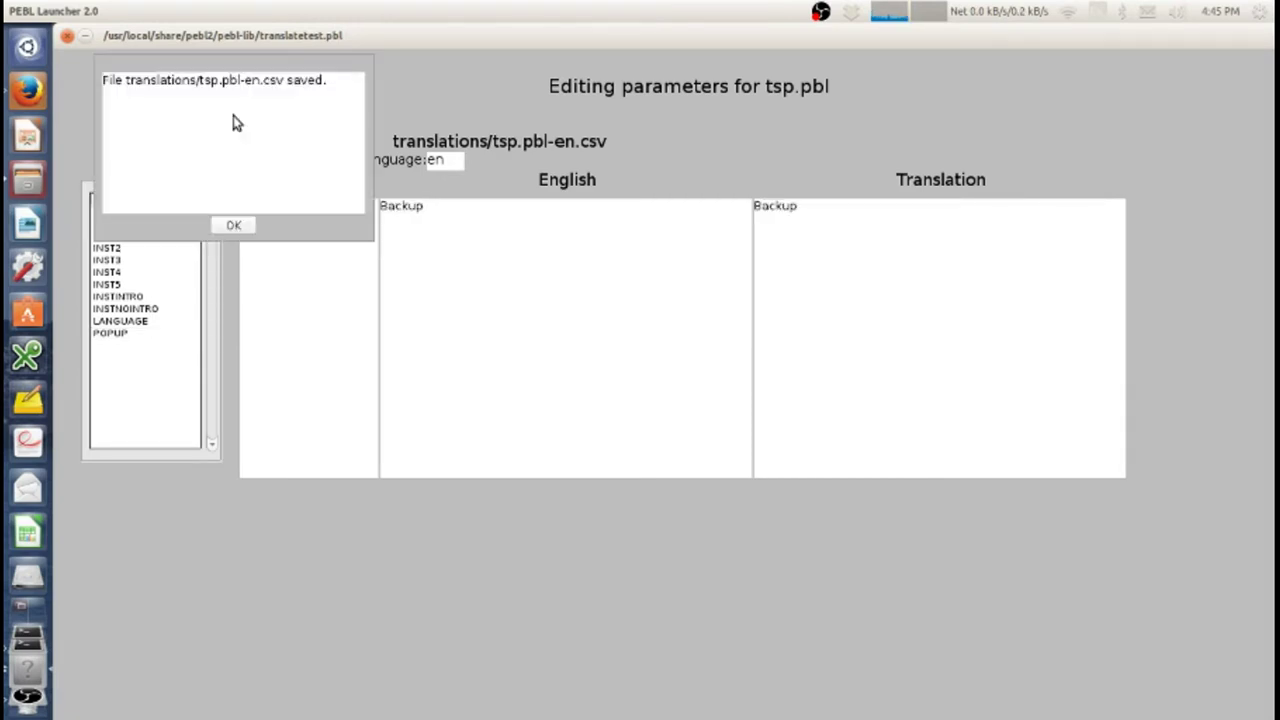
click(240, 228)
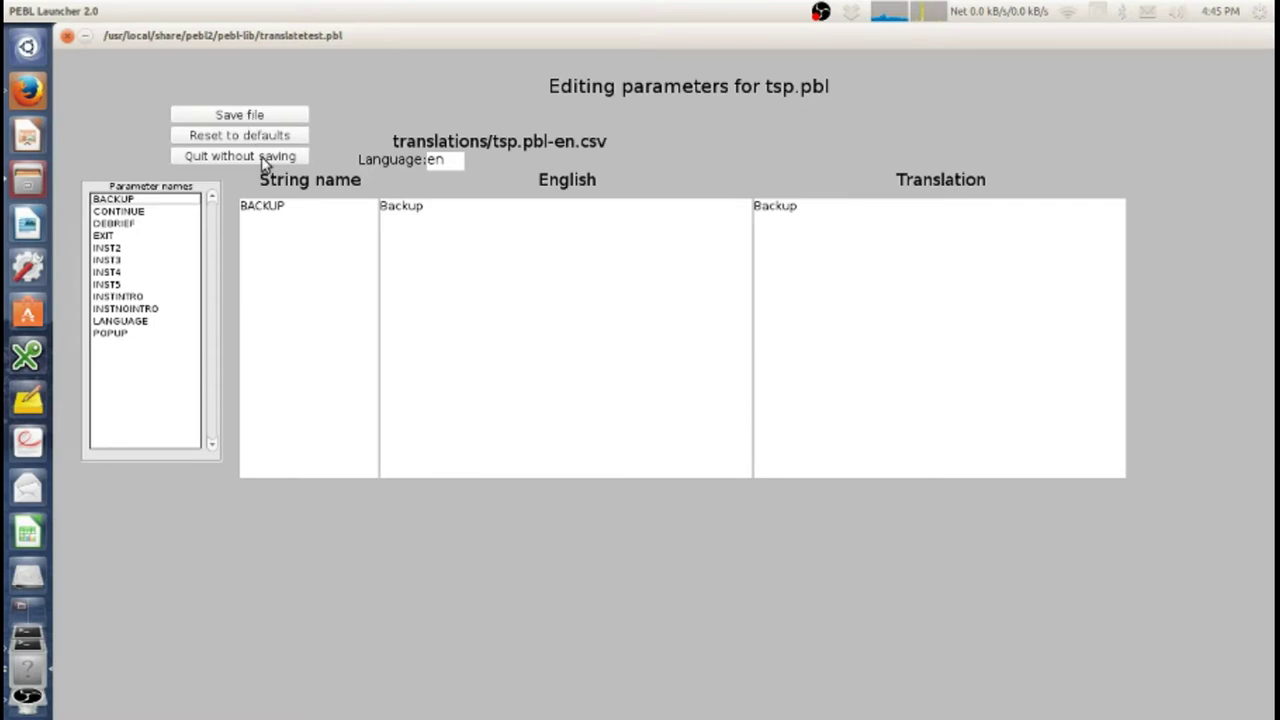
click(263, 158)
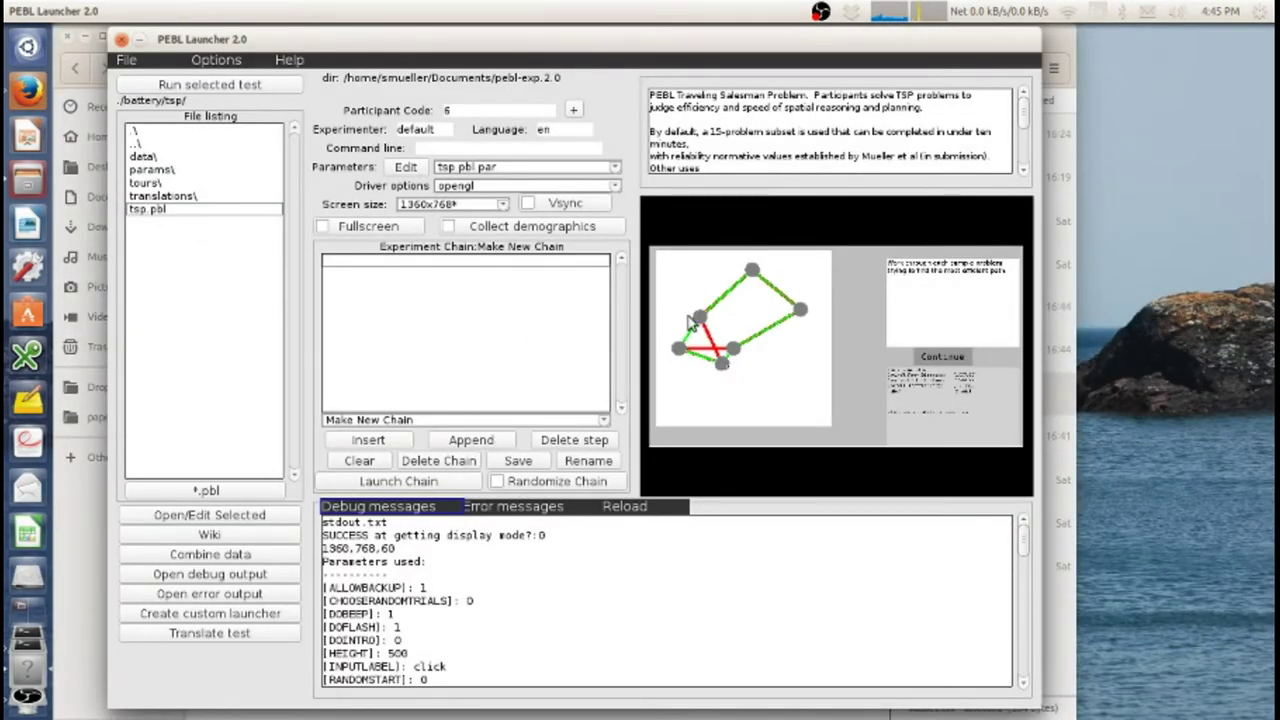
Open the TSP data folder in Files and open tsp-log.txt in a text editor.
click(155, 157)
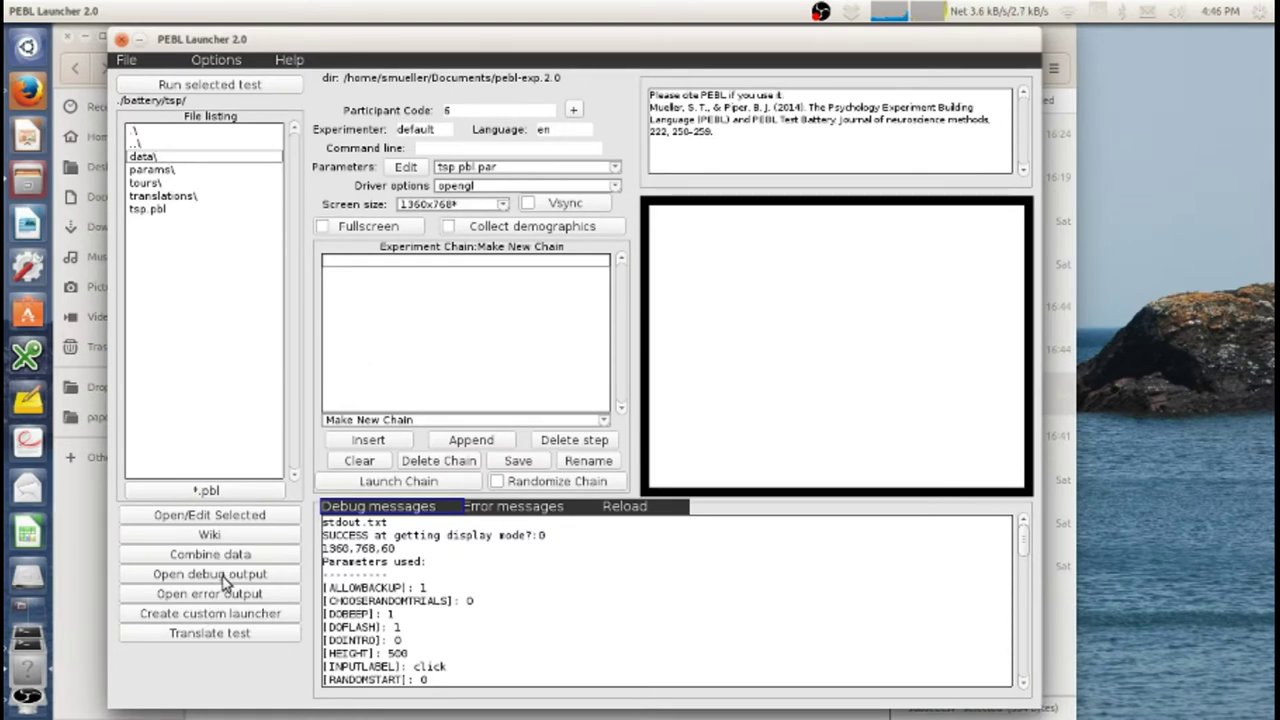
click(220, 515)
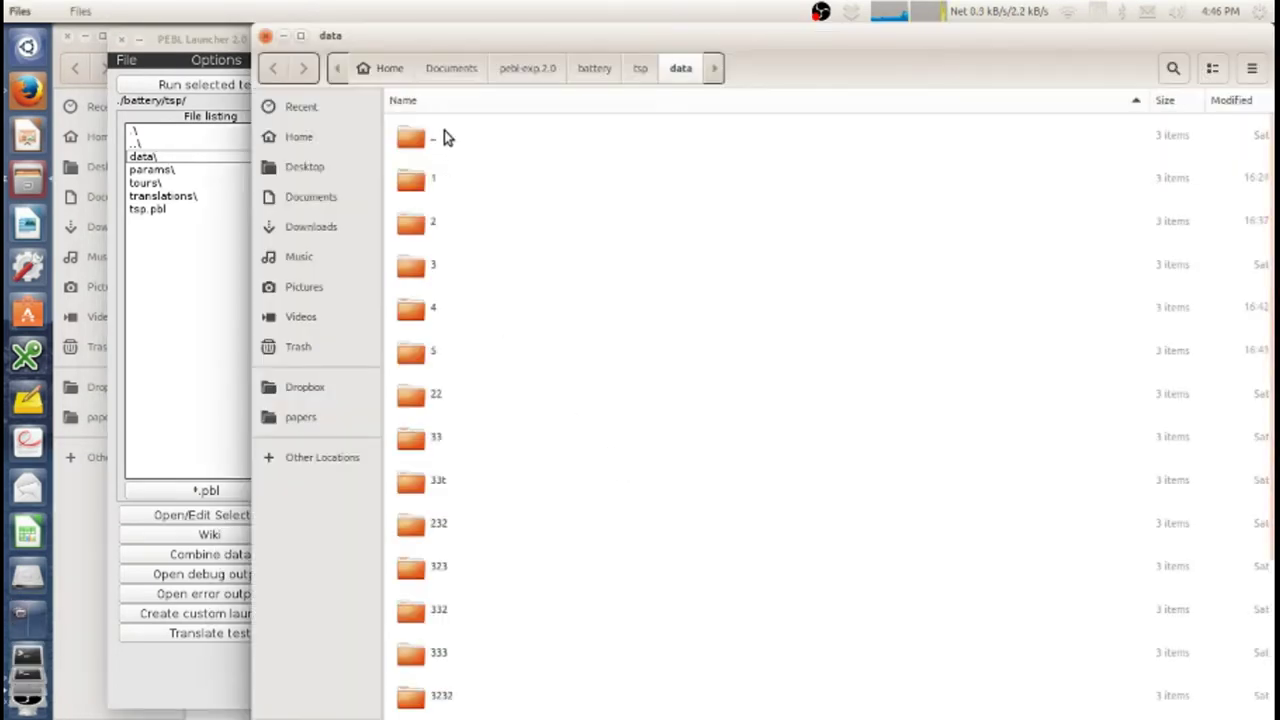
scroll(588, 300, down, 5)
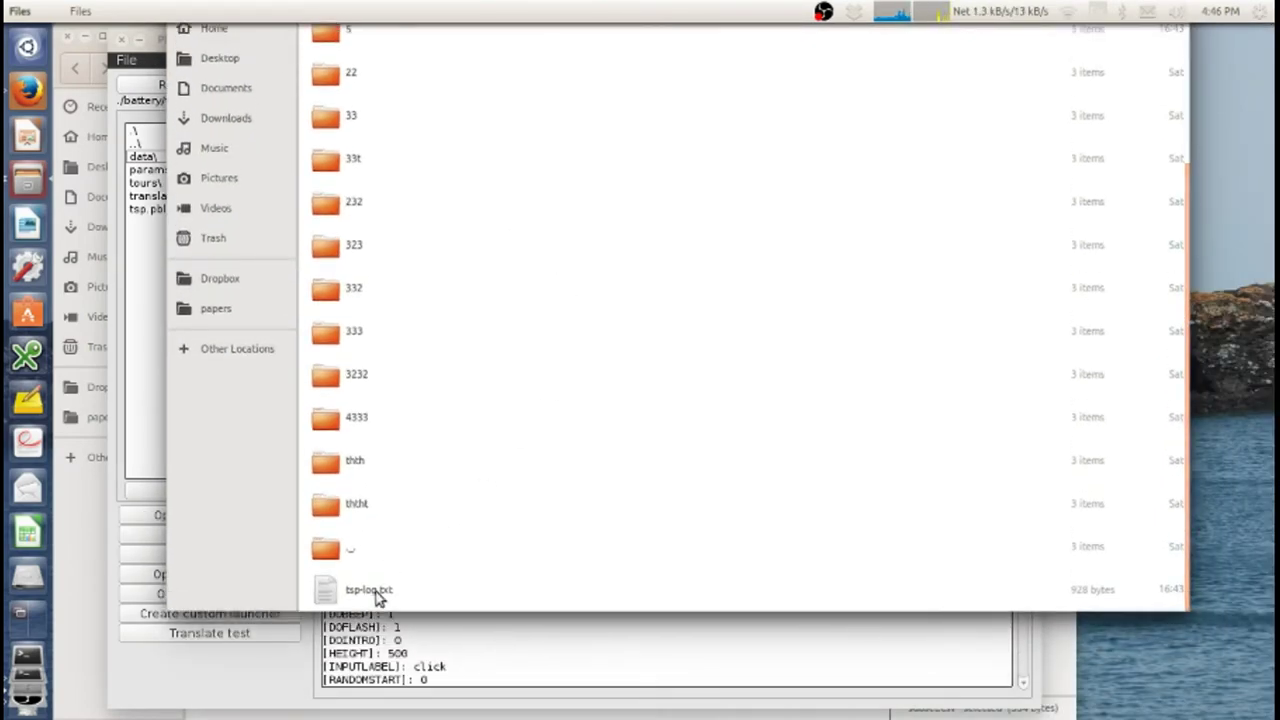
click(375, 590)
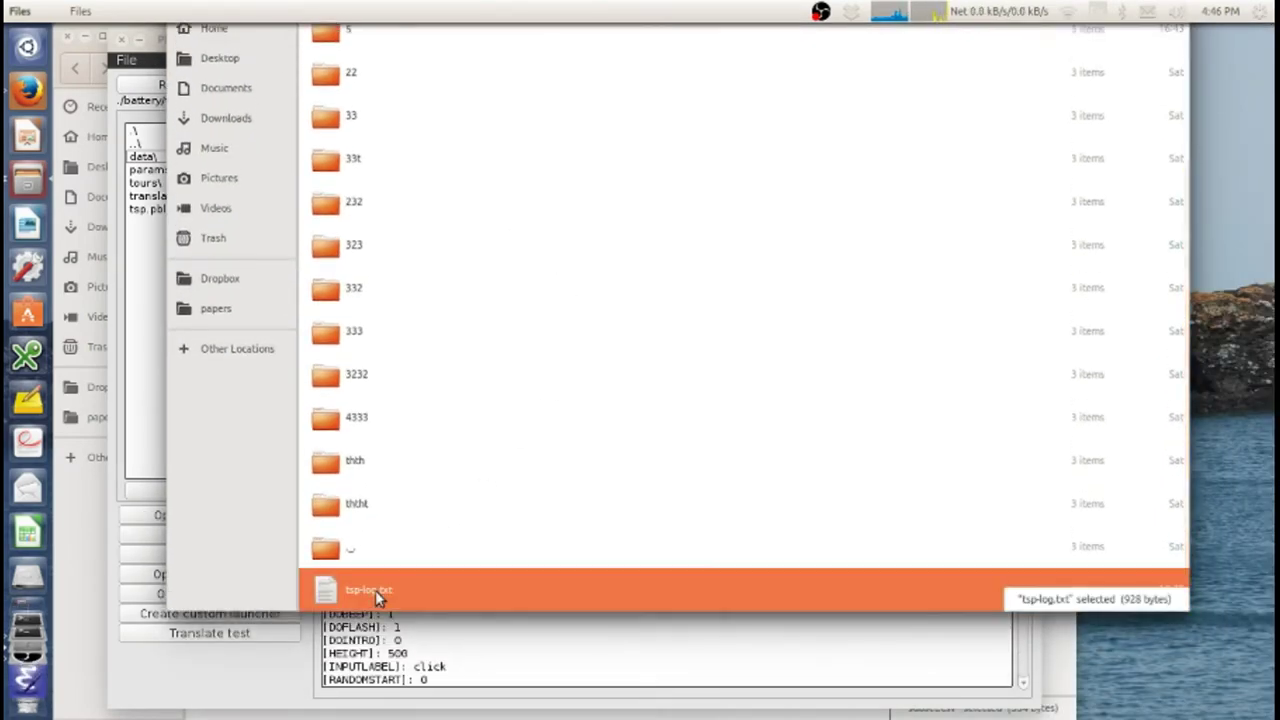
double_click(375, 590)
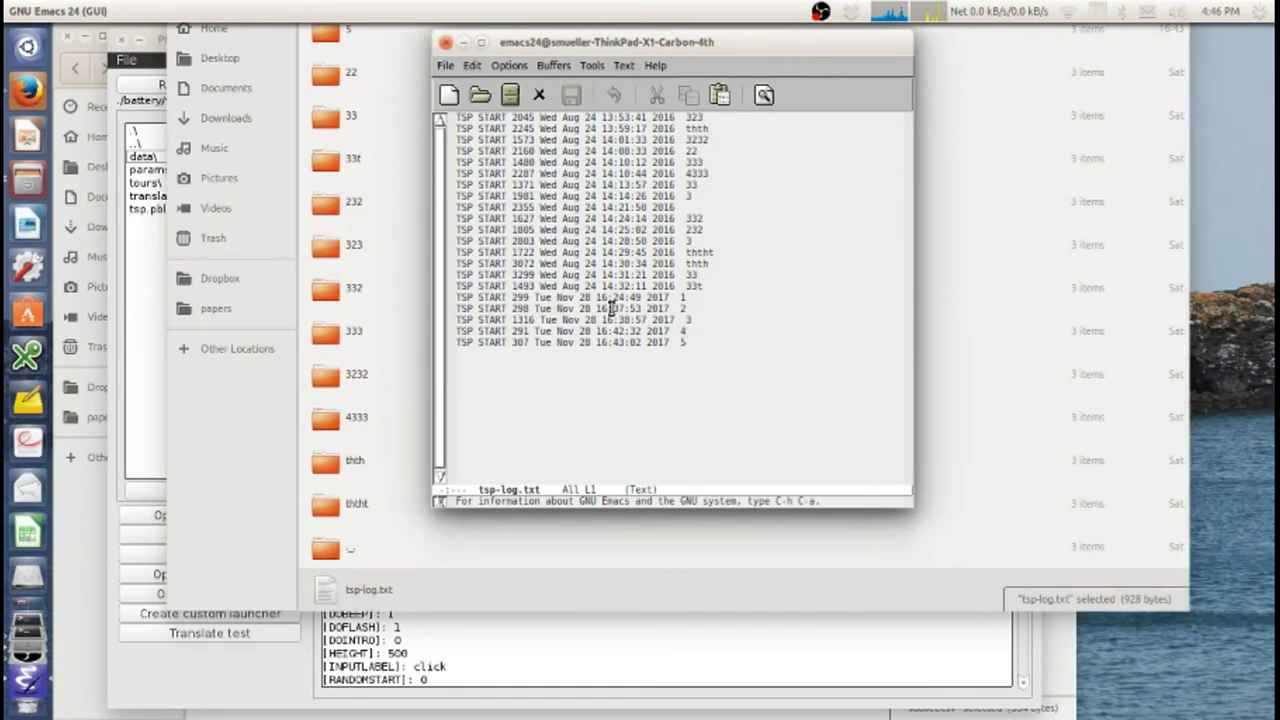
Review the newest TSP START entries in tsp-log.txt, then close Emacs.
scroll(612, 310, down, 3)
scroll(650, 206, up, 1)
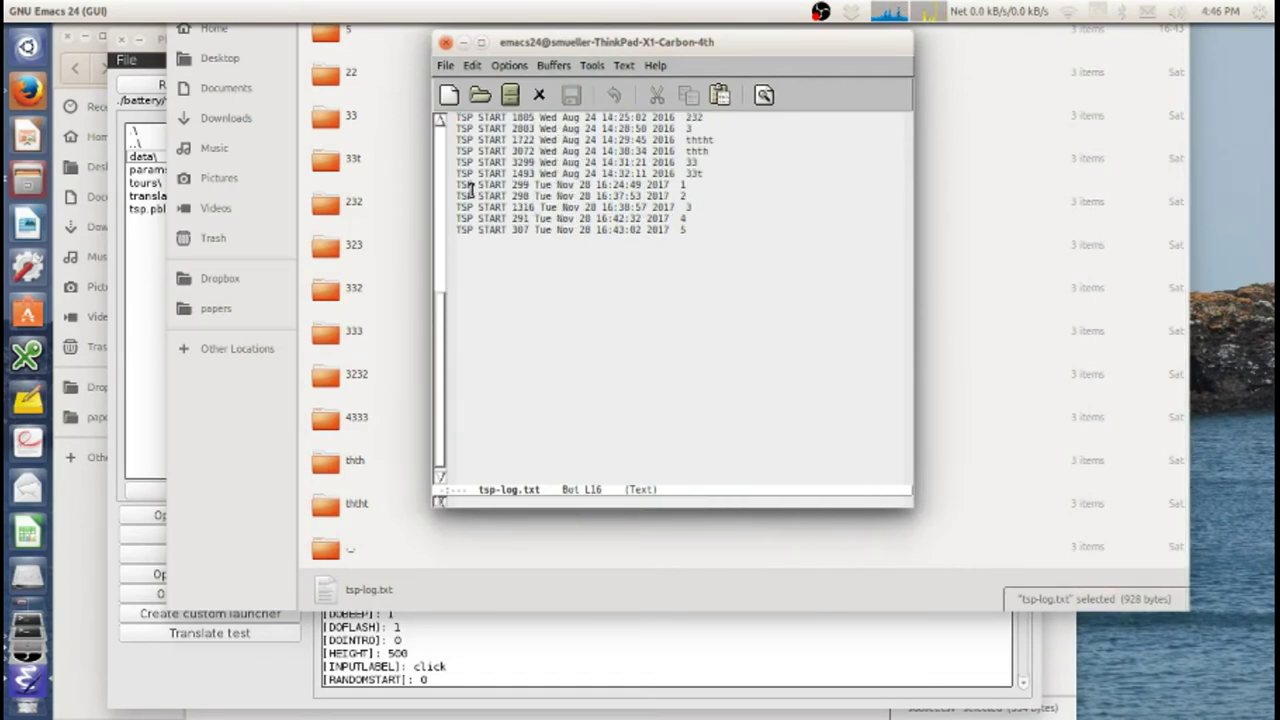
scroll(653, 220, up, 3)
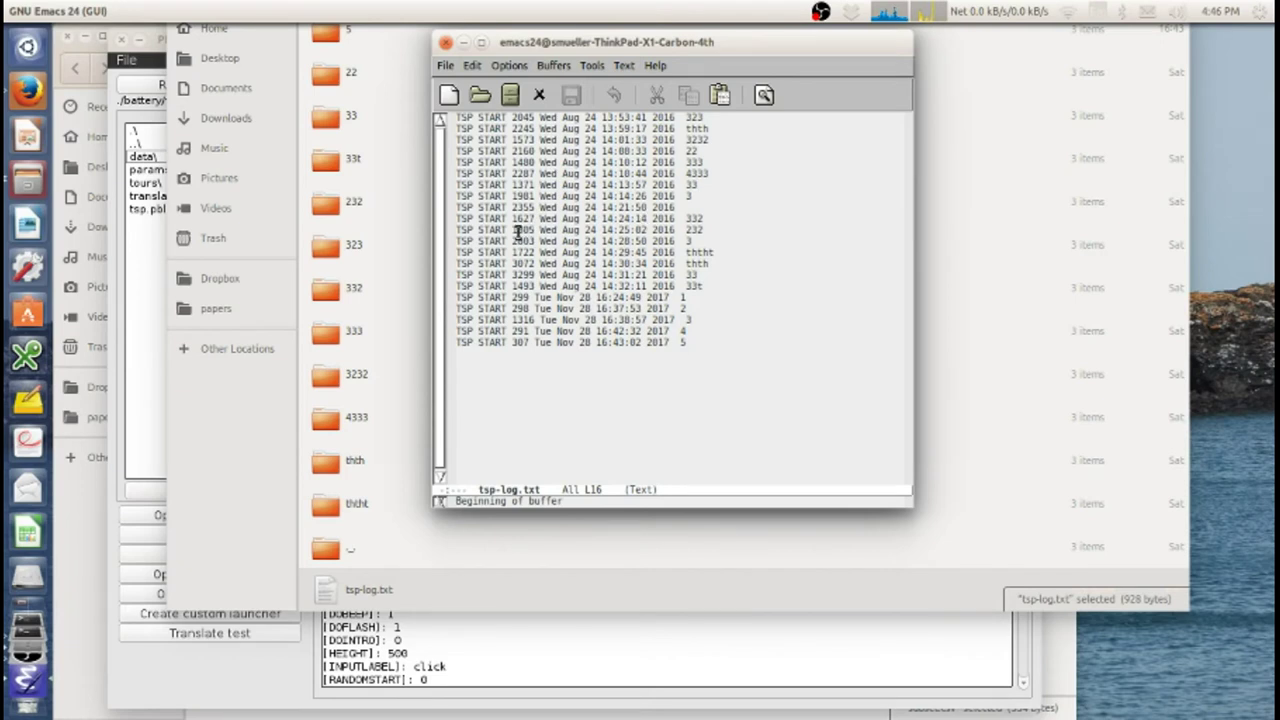
mouse_move(457, 297)
mouse_down()
mouse_move(722, 345)
mouse_move(461, 300)
mouse_up()
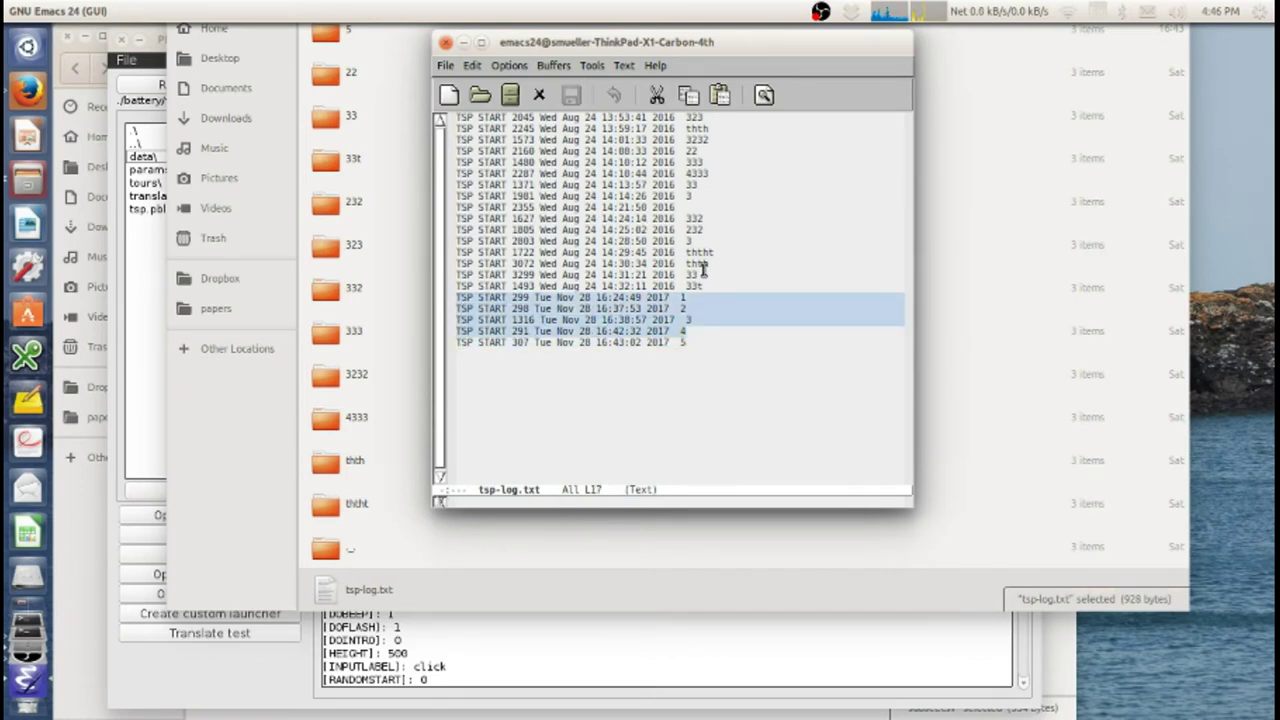
scroll(700, 266, up, 2)
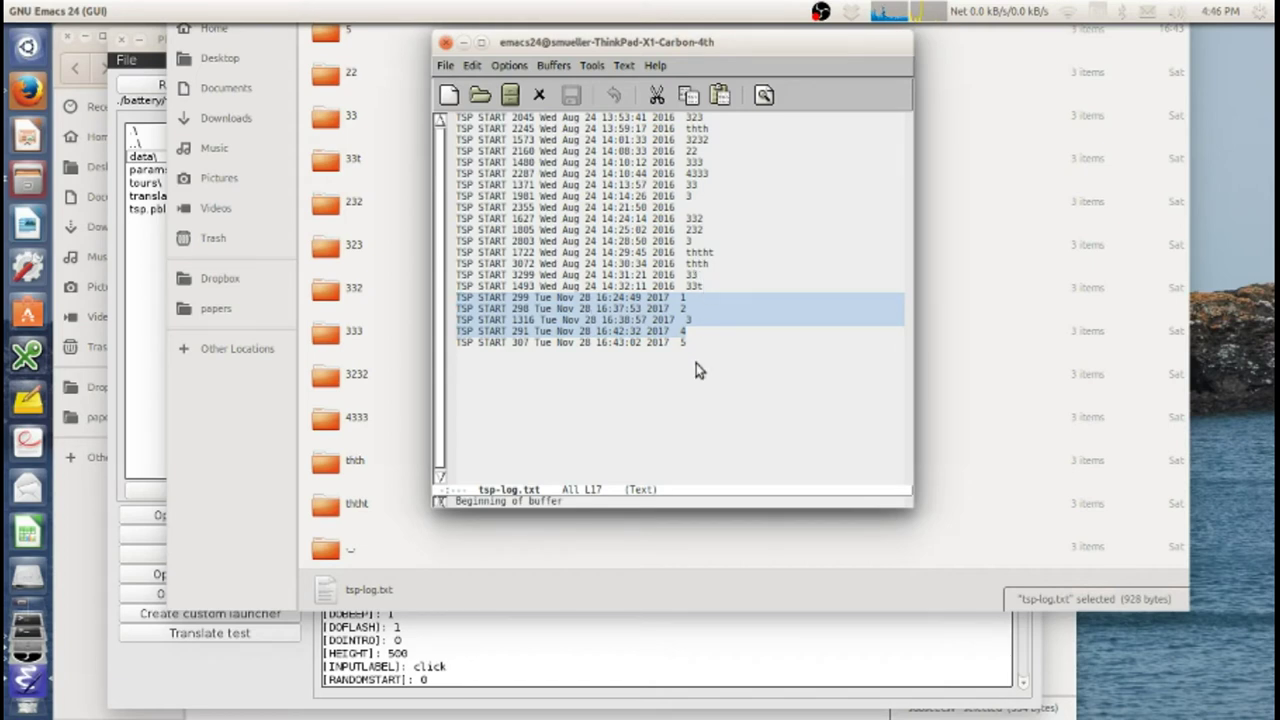
drag(713, 340, 522, 265)
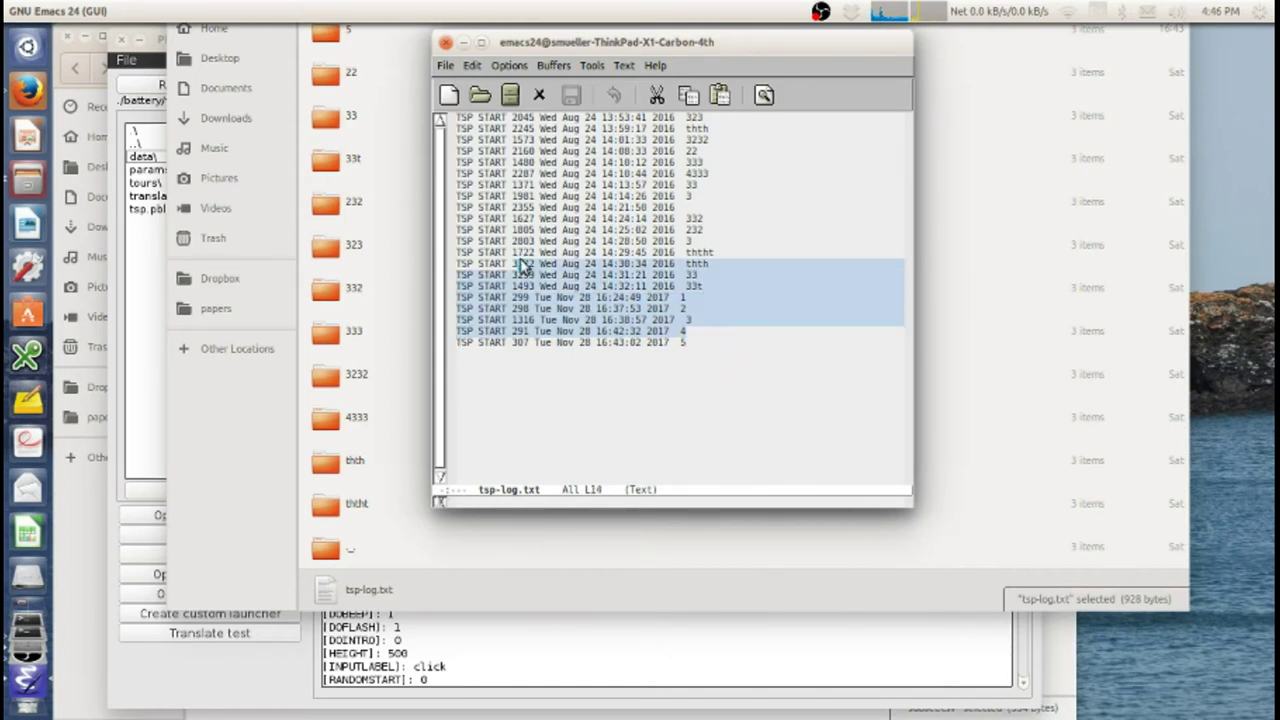
click(557, 297)
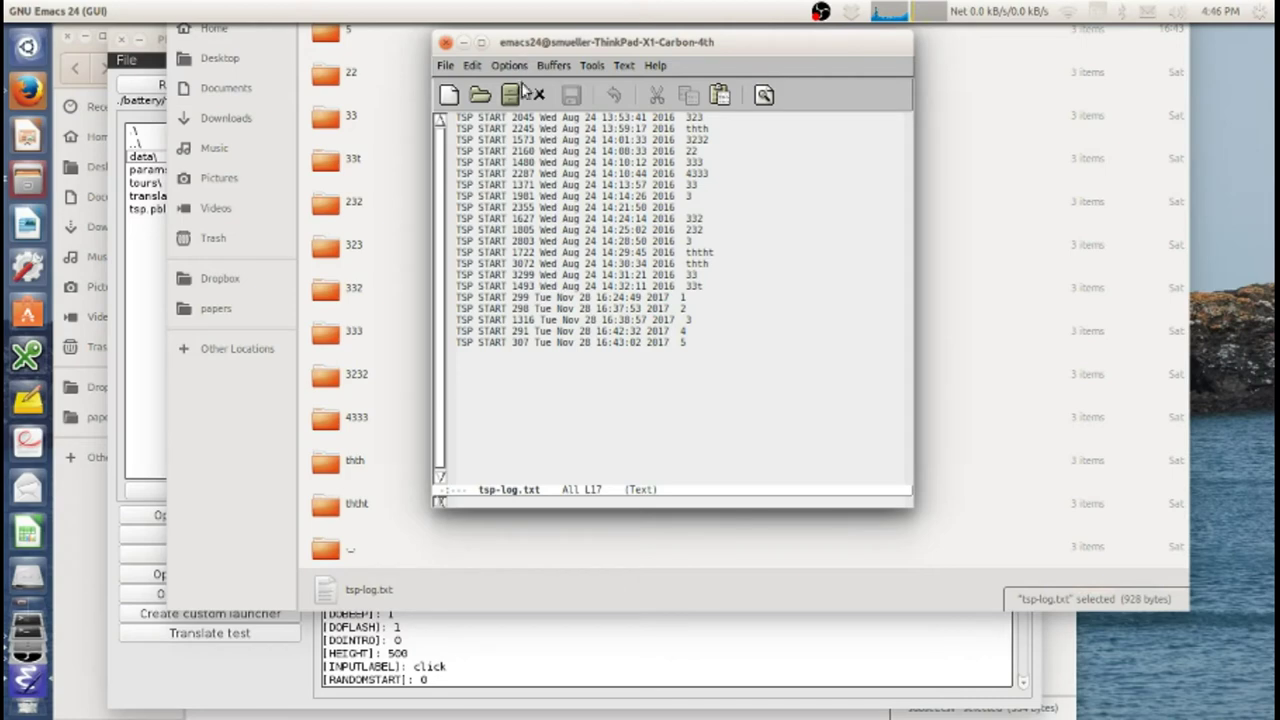
drag(604, 42, 672, 45)
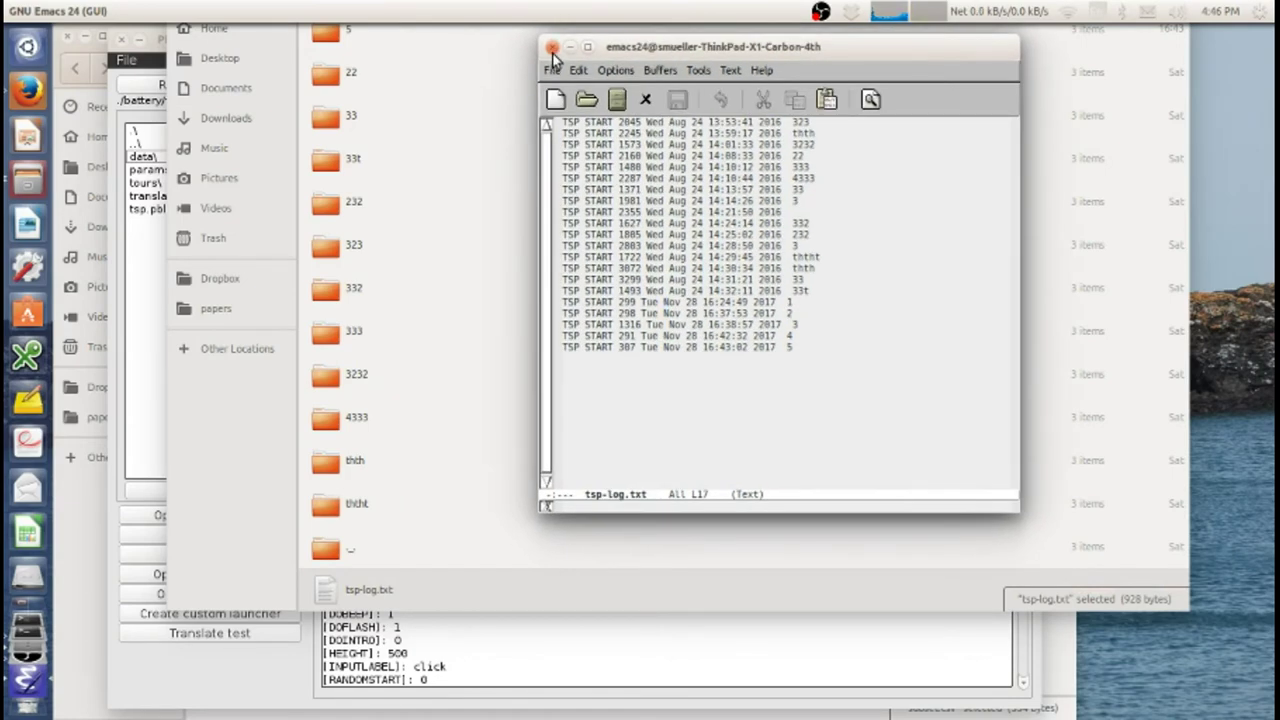
click(551, 45)
Open participant 5's tsp-report-5.txt report file.
scroll(410, 300, up, 5)
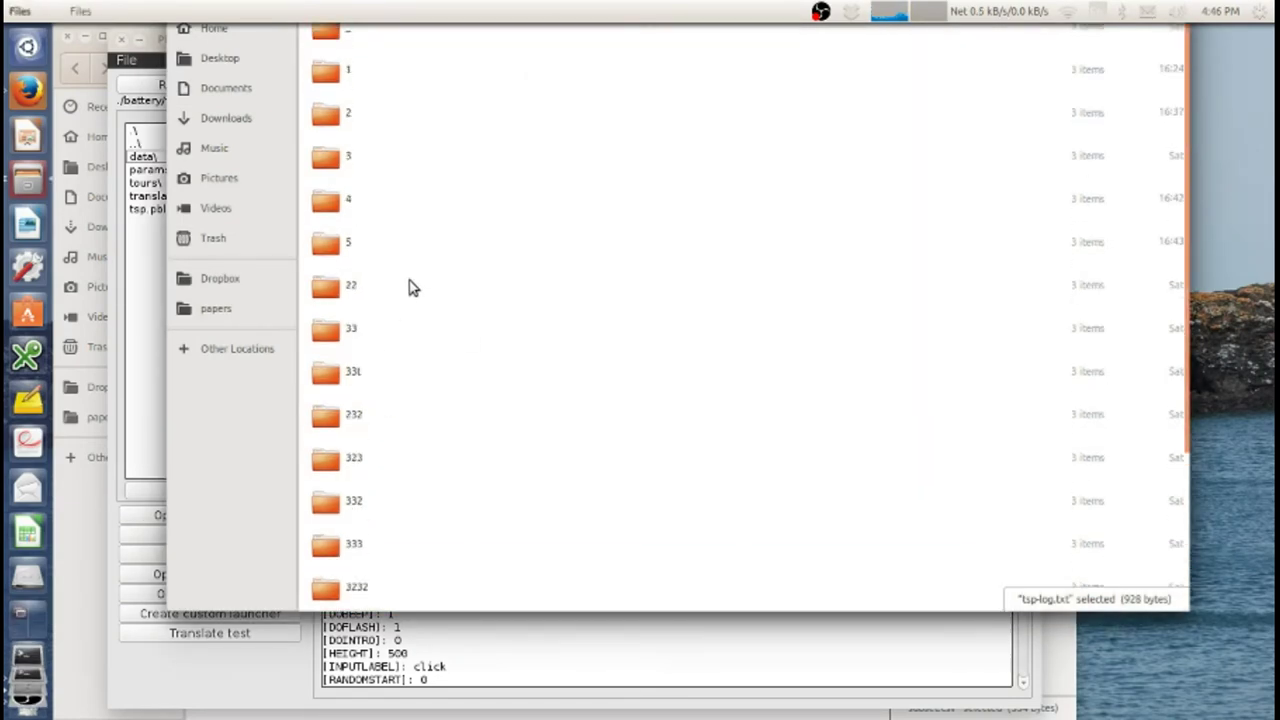
scroll(336, 252, down, 10)
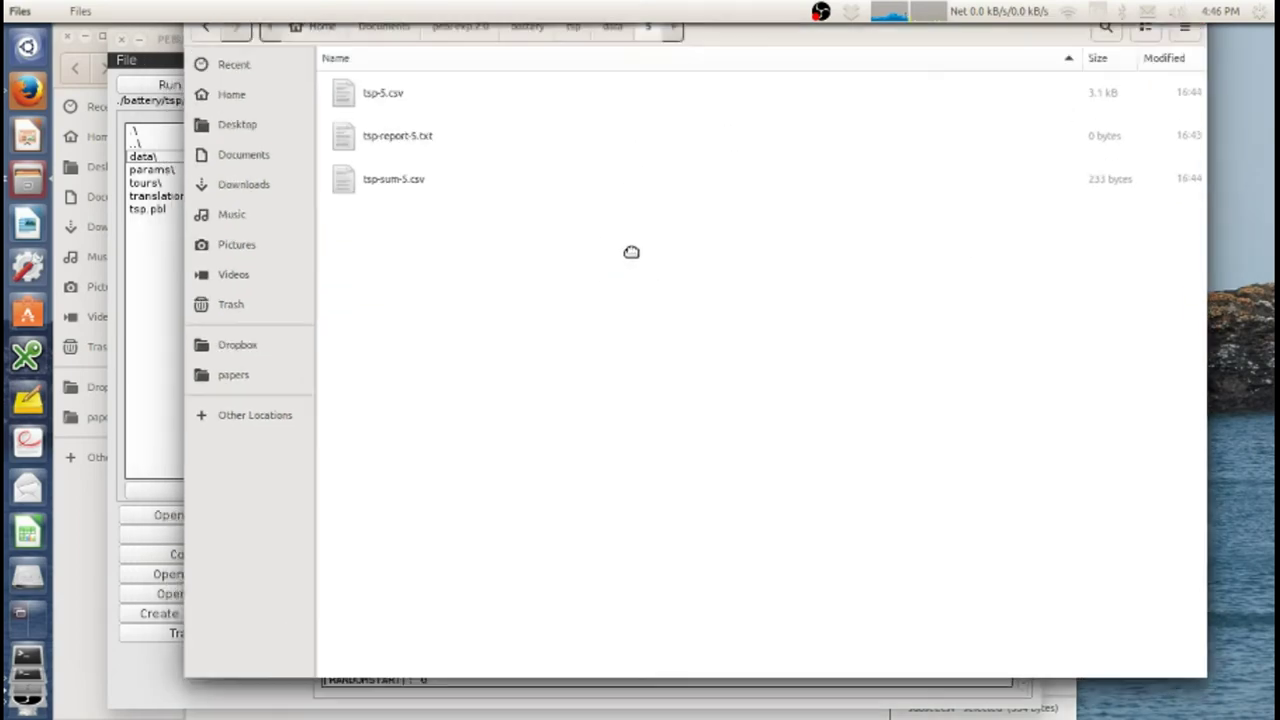
drag(603, 378, 521, 168)
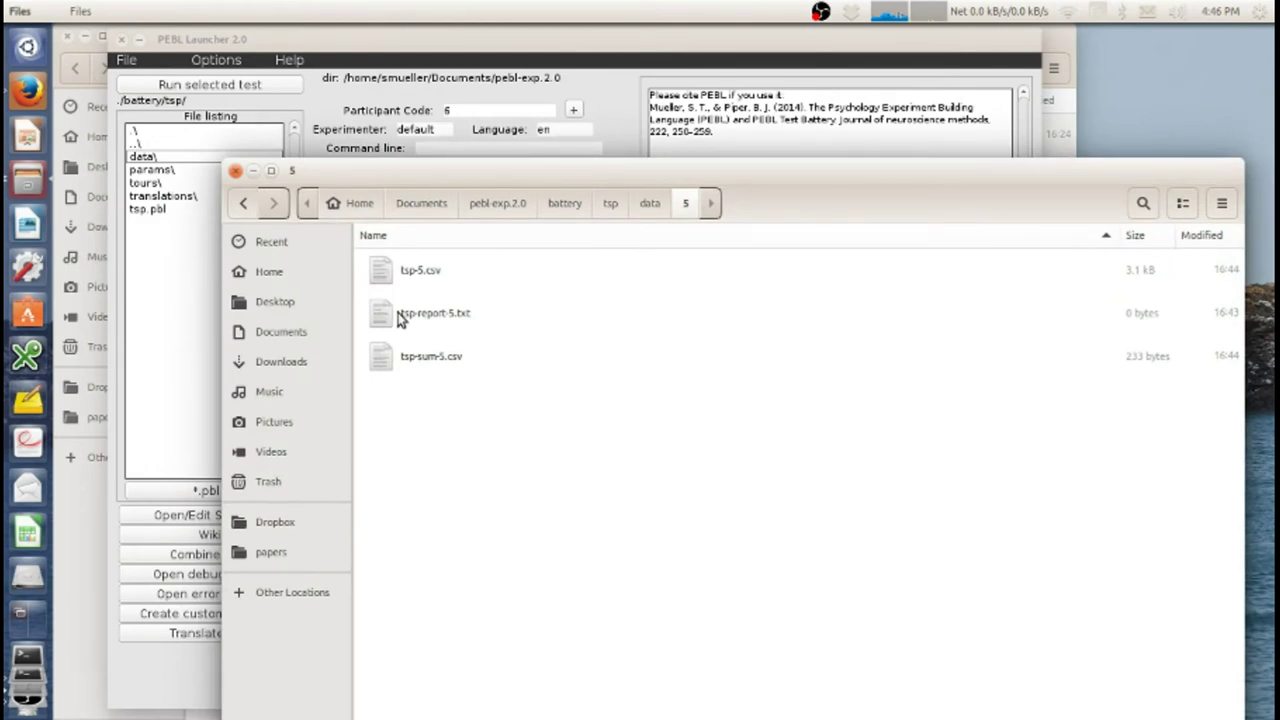
double_click(400, 314)
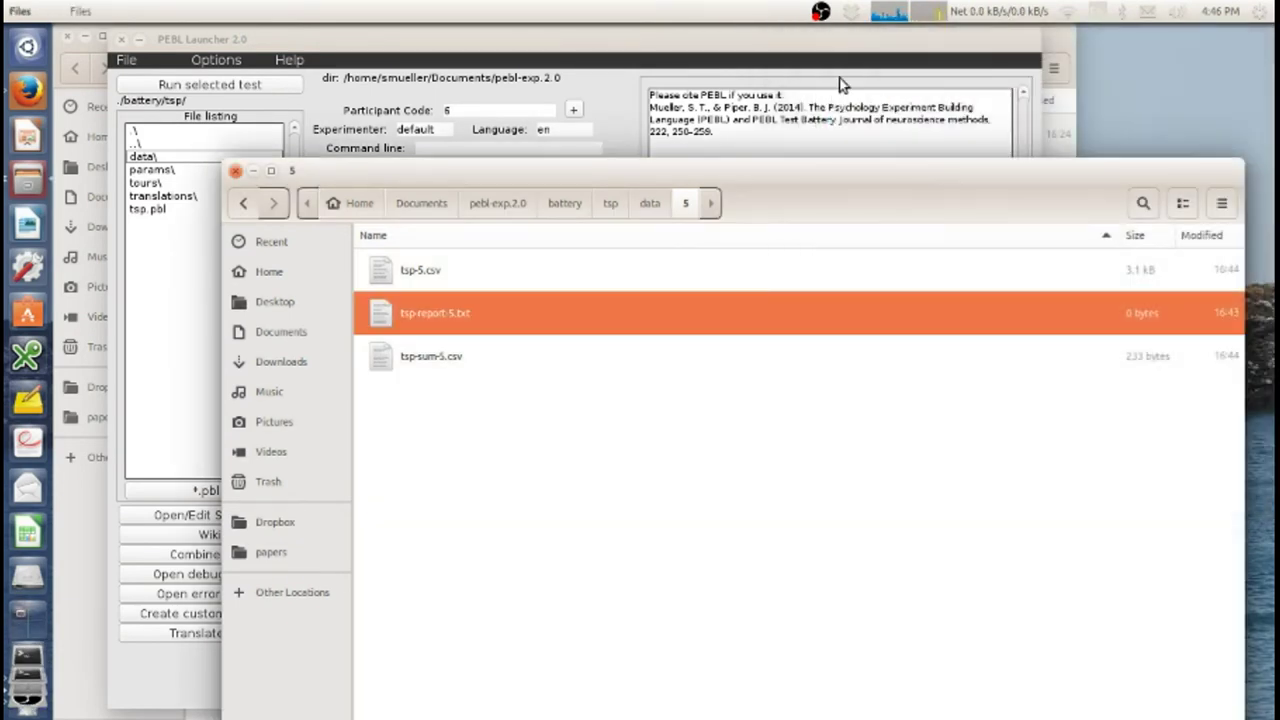
Open the detailed tsp-5.csv data file in the spreadsheet.
click(778, 462)
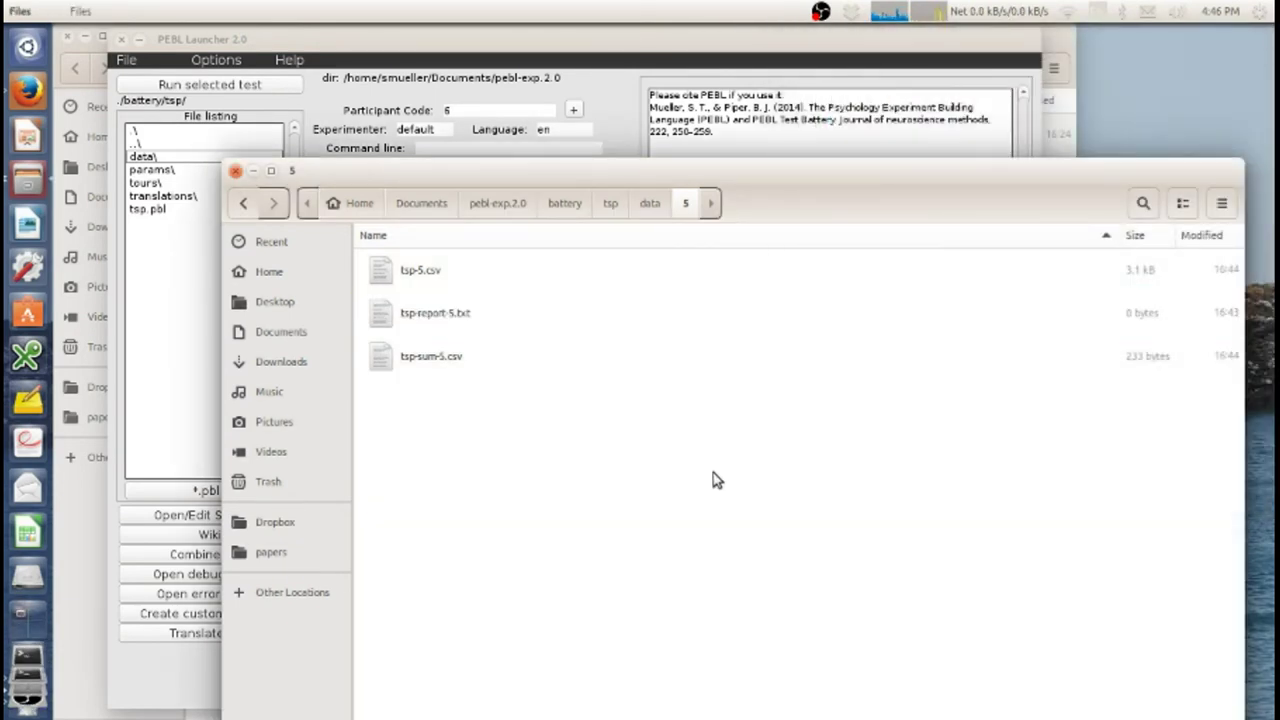
click(417, 278)
double_click(416, 276)
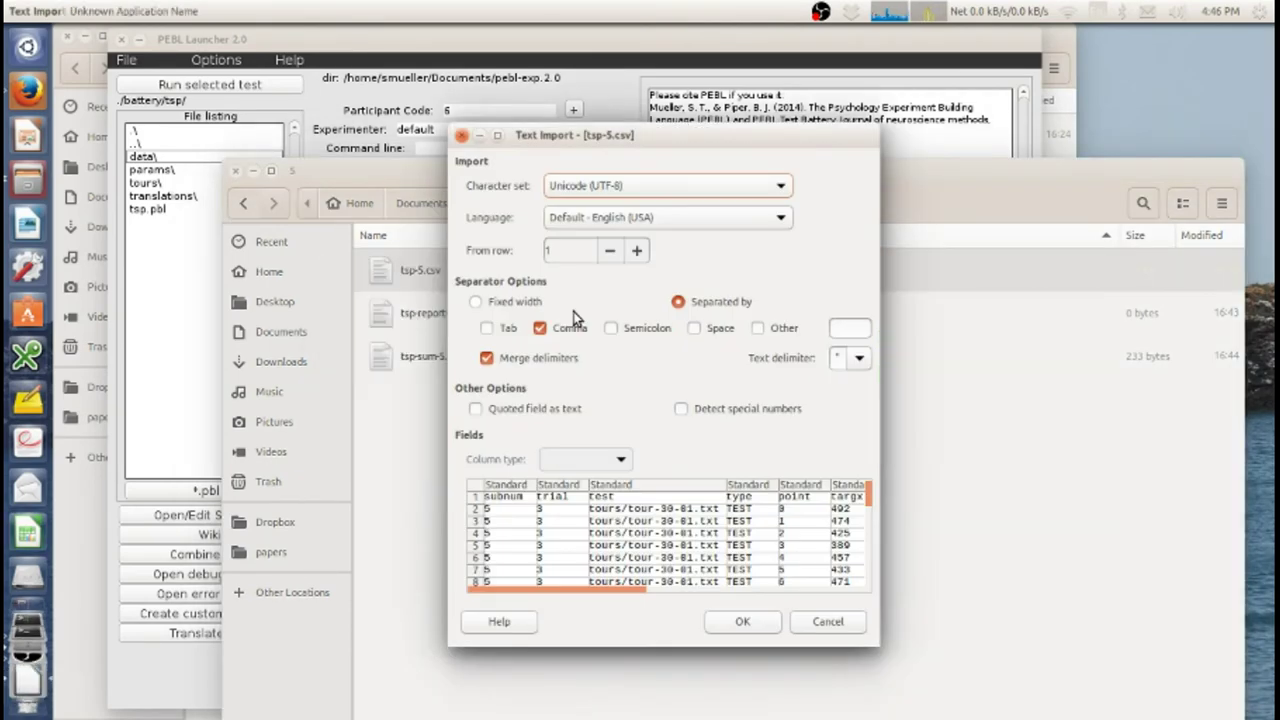
Import tsp-5.csv, inspect rt values N3:N6, close it, and open tsp-sum-5.csv.
click(743, 622)
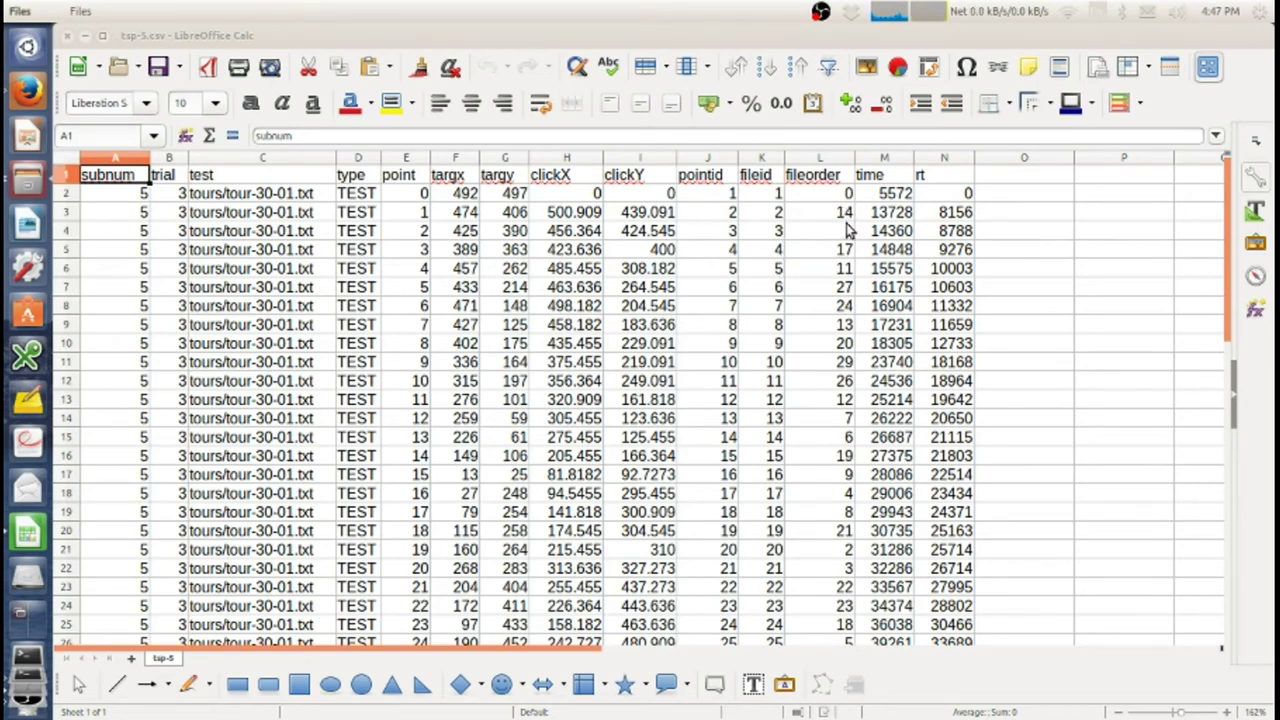
drag(918, 211, 945, 268)
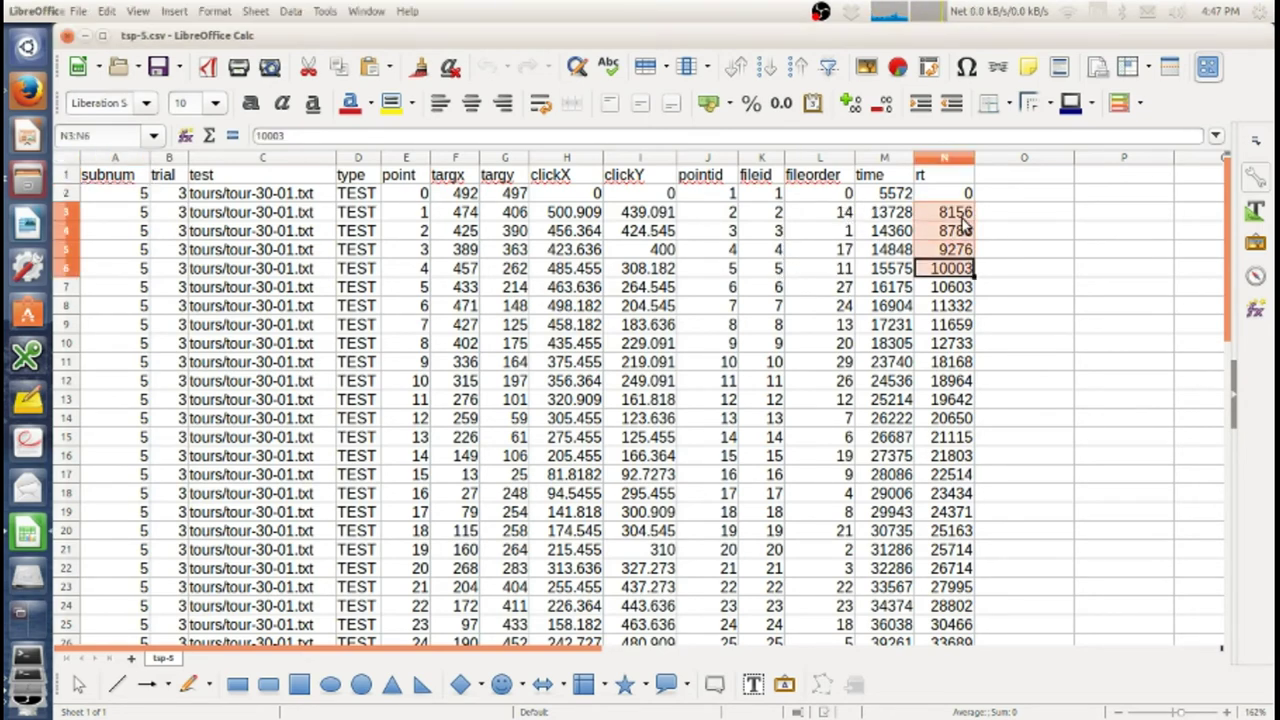
scroll(955, 285, down, 3)
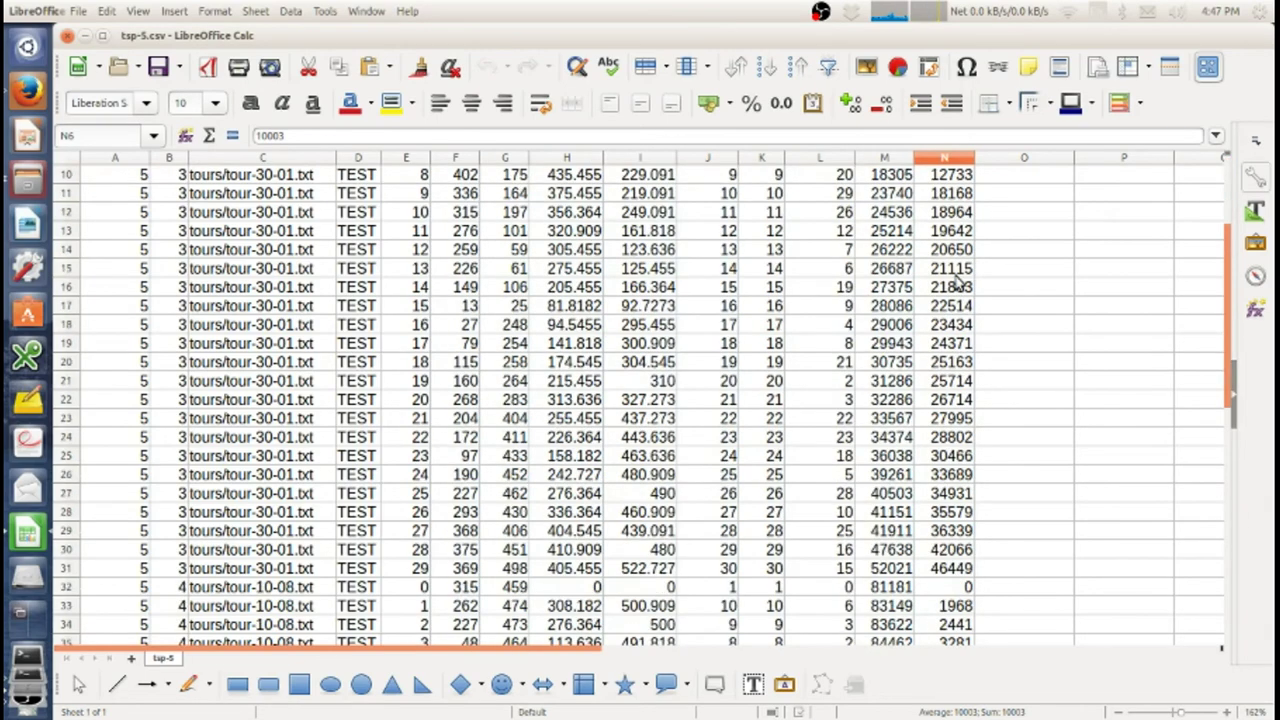
scroll(955, 285, down, 3)
scroll(955, 285, down, 5)
scroll(955, 285, up, 5)
scroll(955, 285, up, 5)
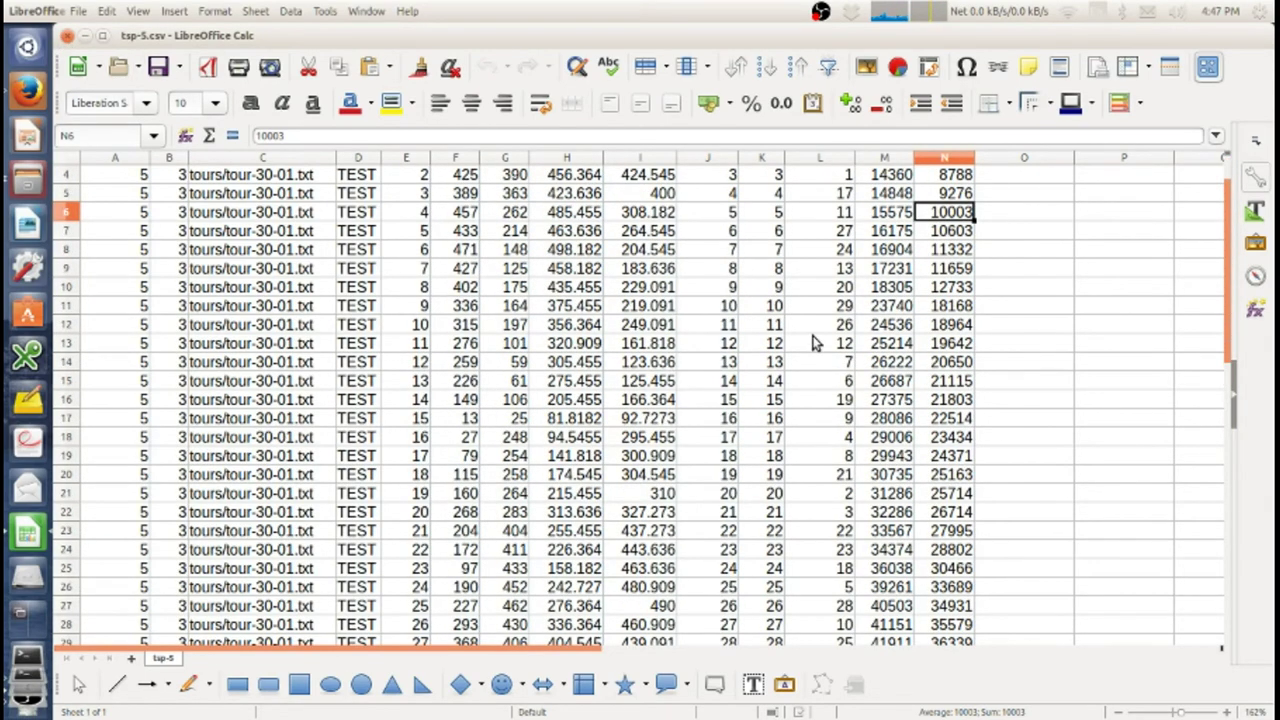
click(68, 37)
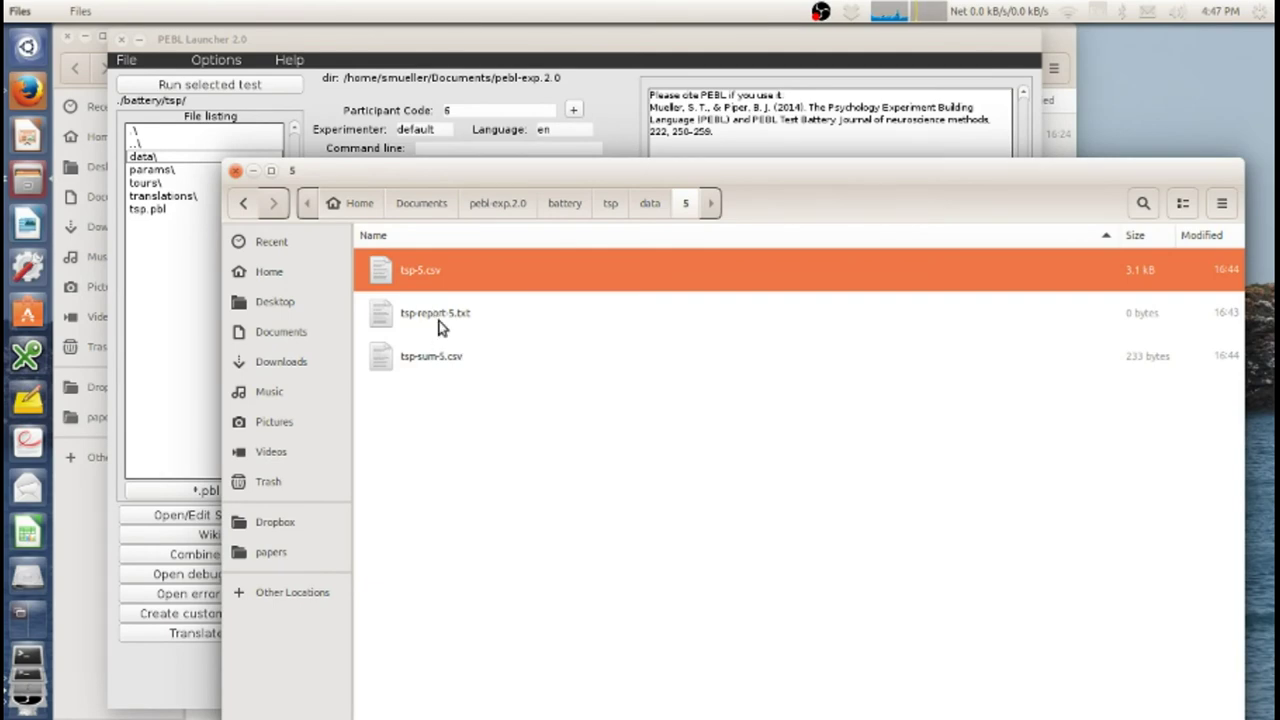
double_click(438, 356)
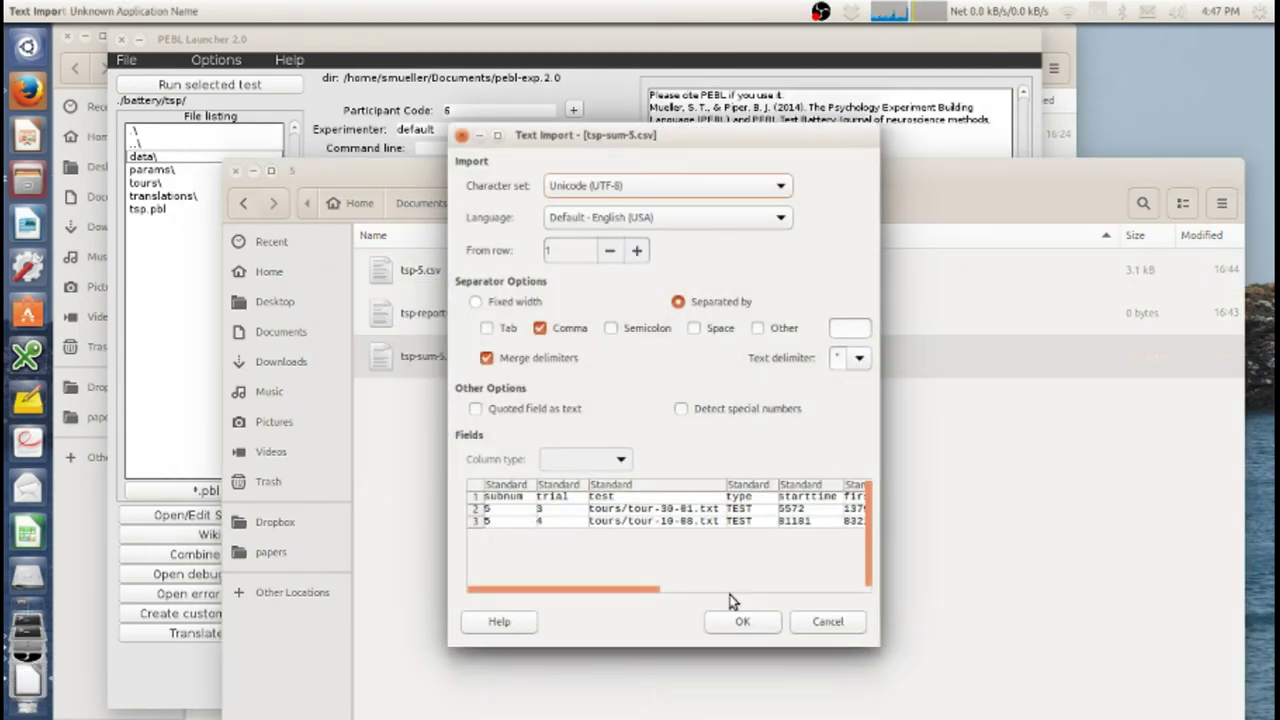
Import tsp-sum-5.csv, review its two summary rows (both efficiency 1), then close Calc.
click(751, 621)
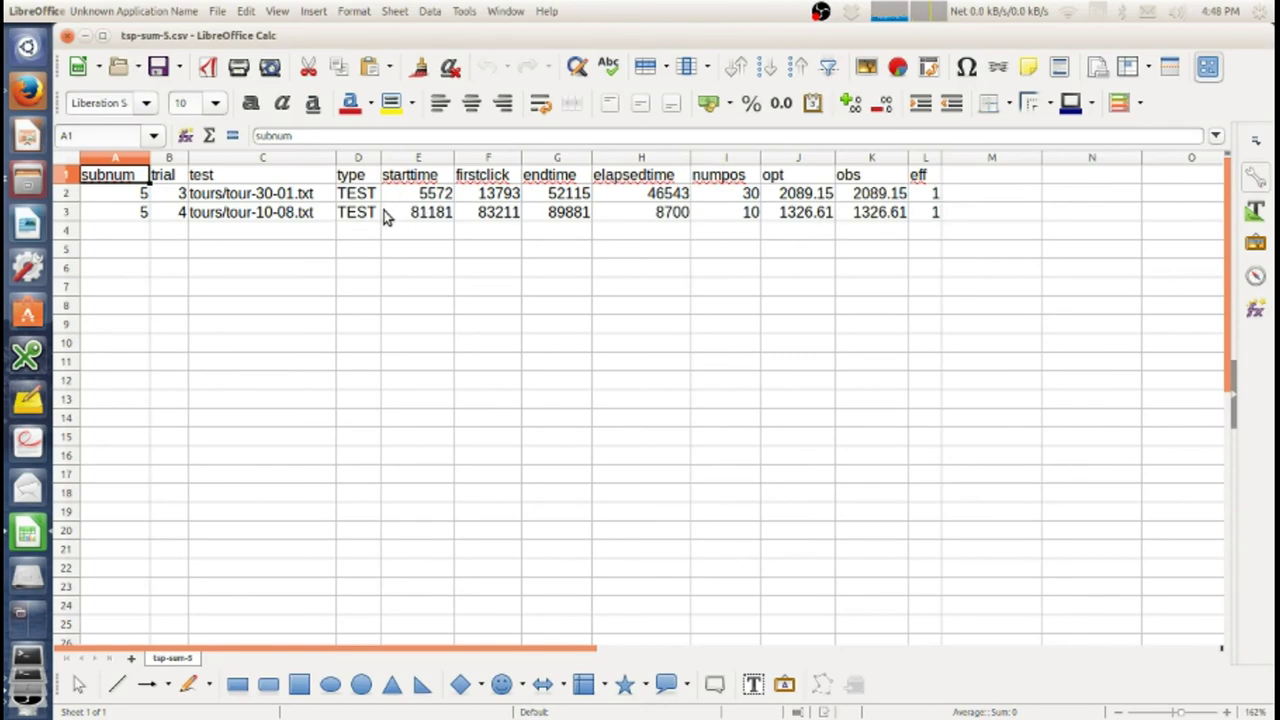
drag(230, 35, 327, 148)
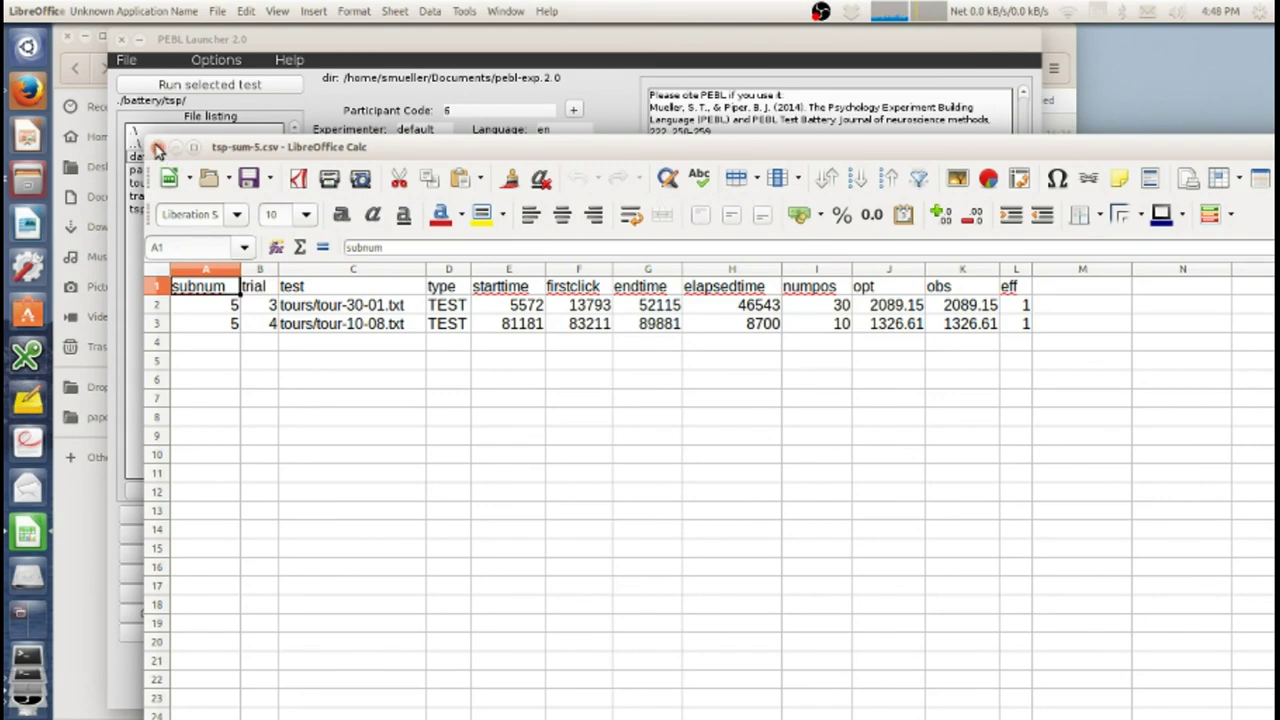
click(157, 148)
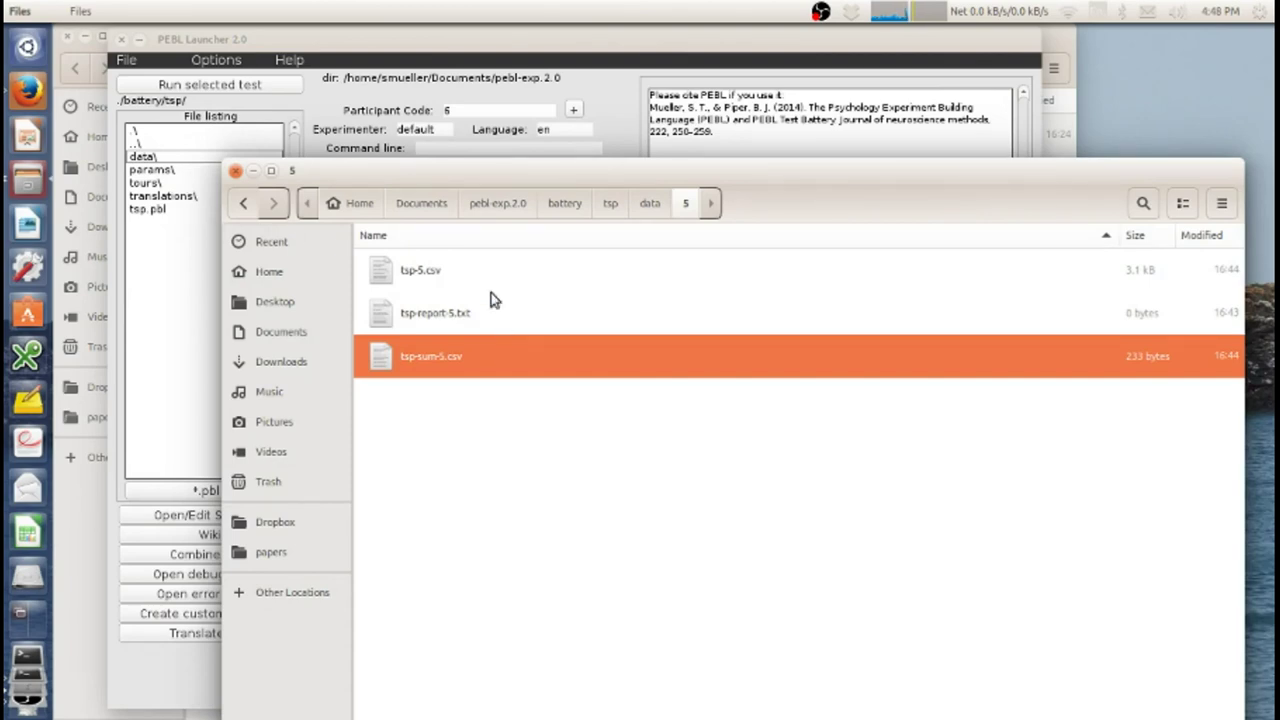
Close the Files window and return the launcher listing to the tsp folder with tsp.pbl selected.
drag(523, 172, 264, 137)
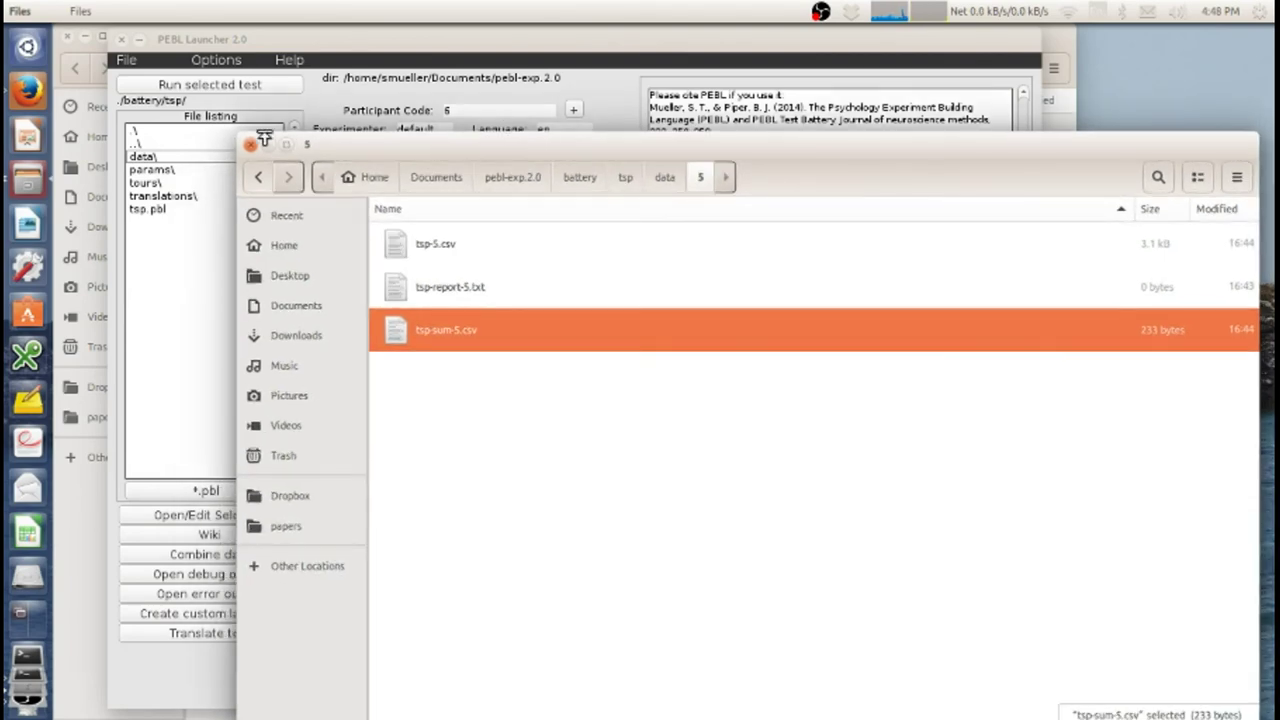
click(250, 144)
double_click(173, 144)
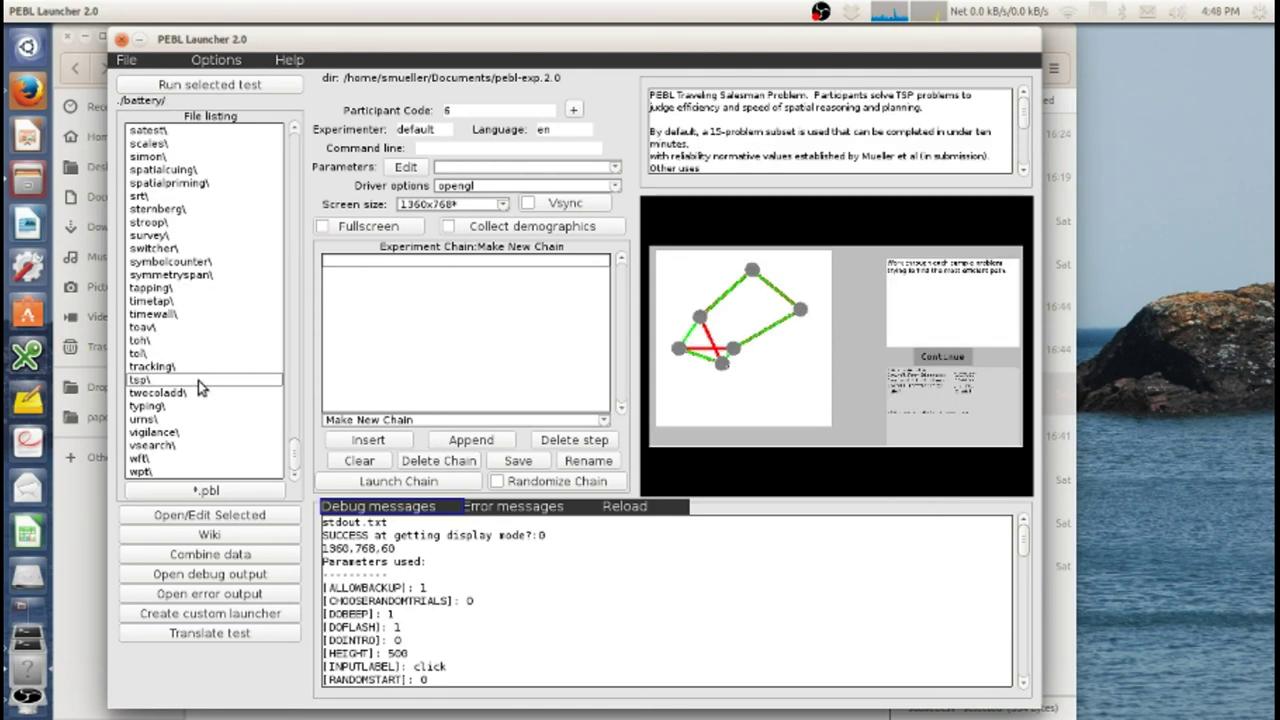
double_click(198, 380)
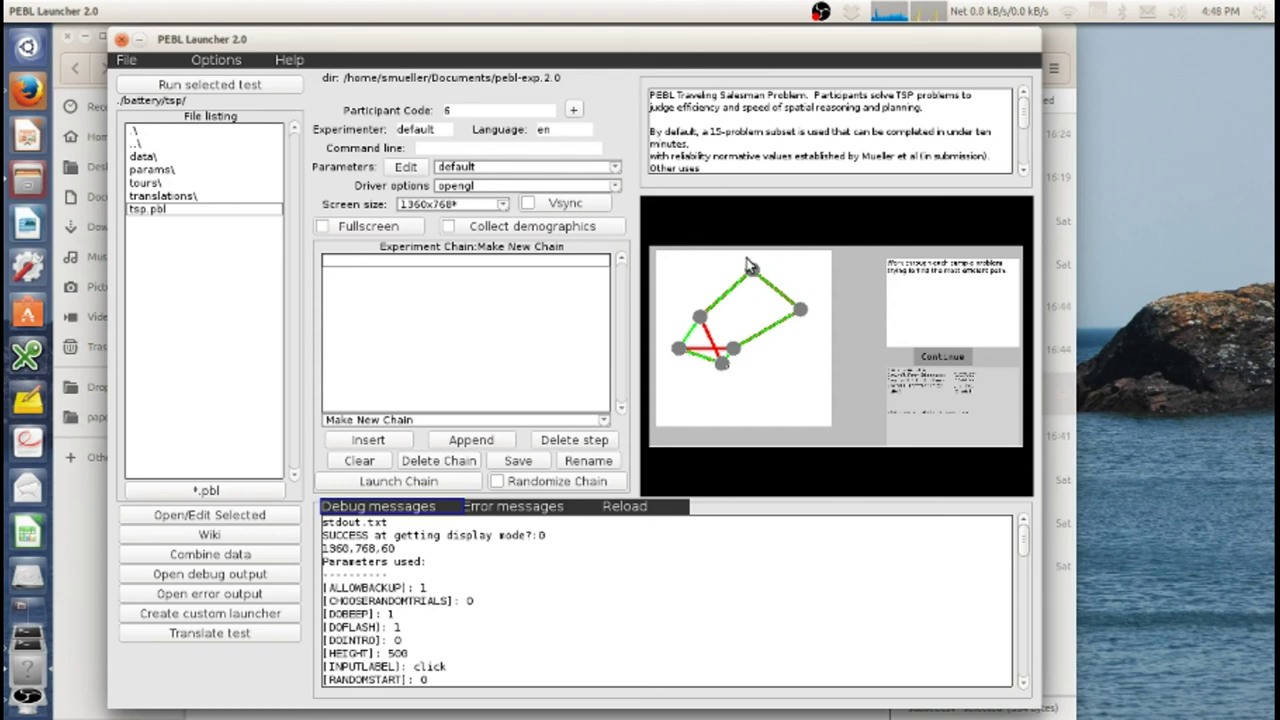
click(821, 12)
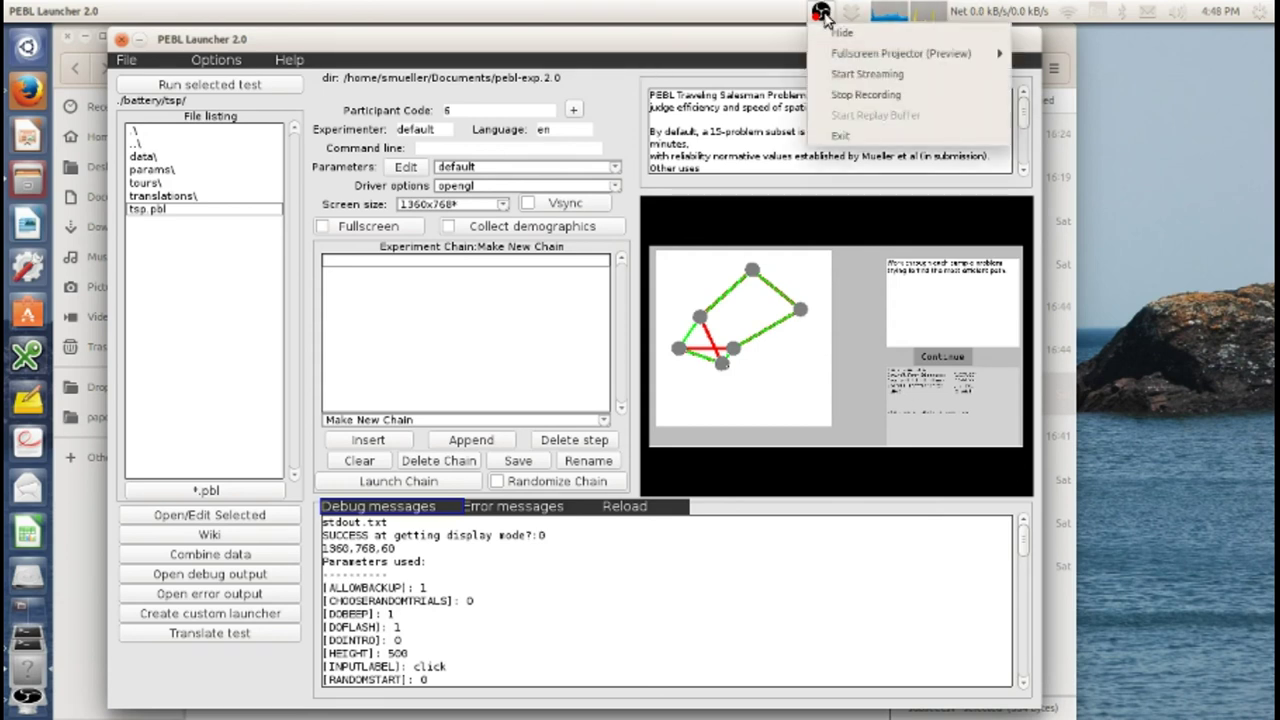